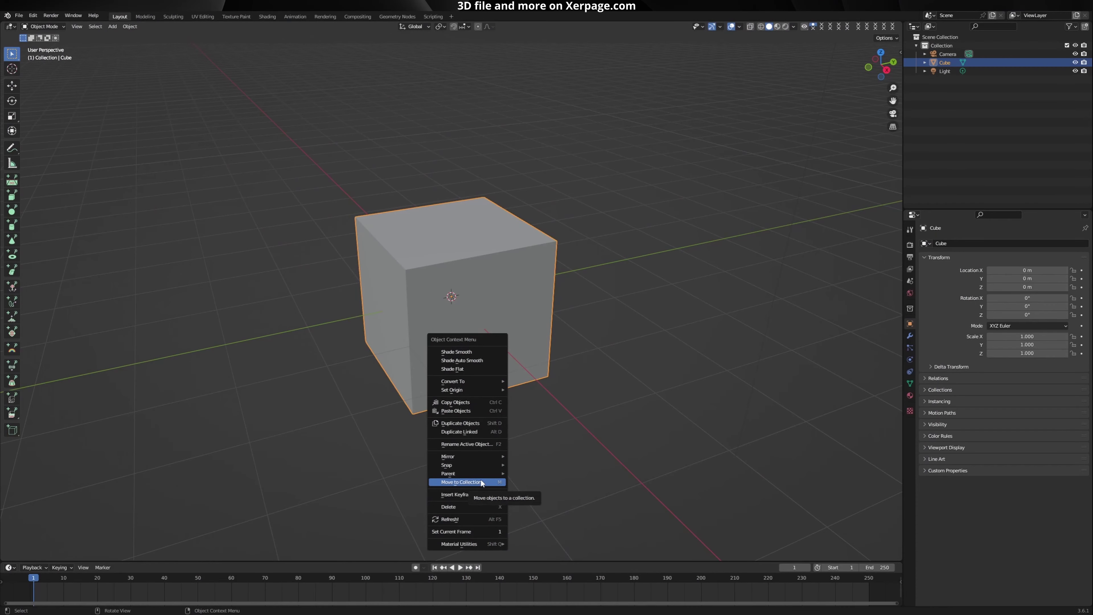
# Step: Delete the default cube and add a mesh cylinder with 100 vertices in its place
pyautogui.click(472, 506)
pyautogui.moveTo(472, 505); pyautogui.dragTo(443, 257, button='middle')
pyautogui.hotkey('shift', 'a')
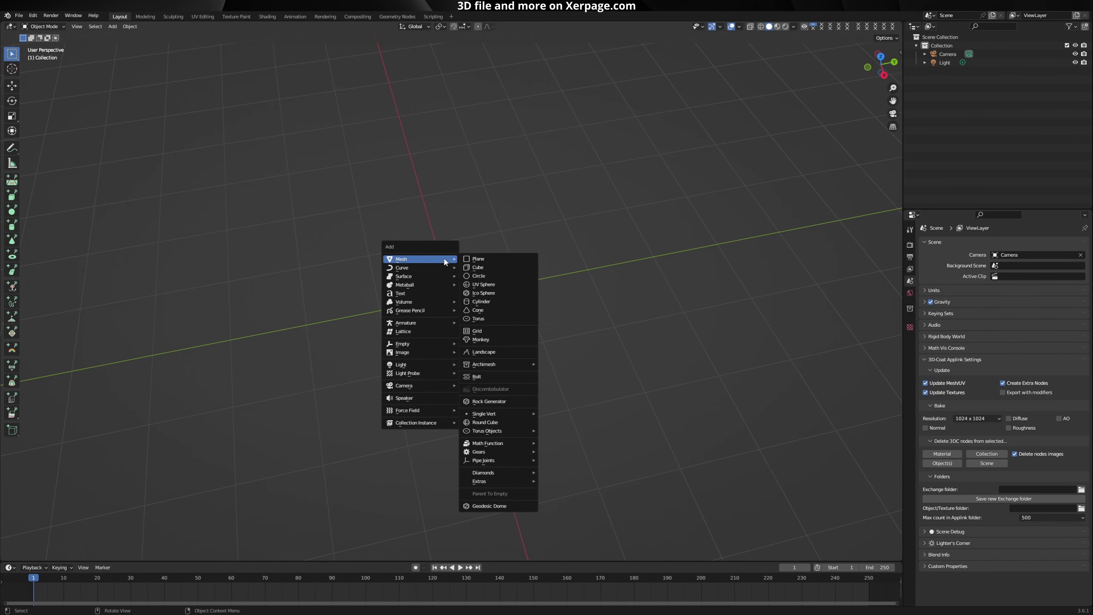
pyautogui.click(492, 301)
pyautogui.scroll(1, 492, 304)
pyautogui.click(60, 554)
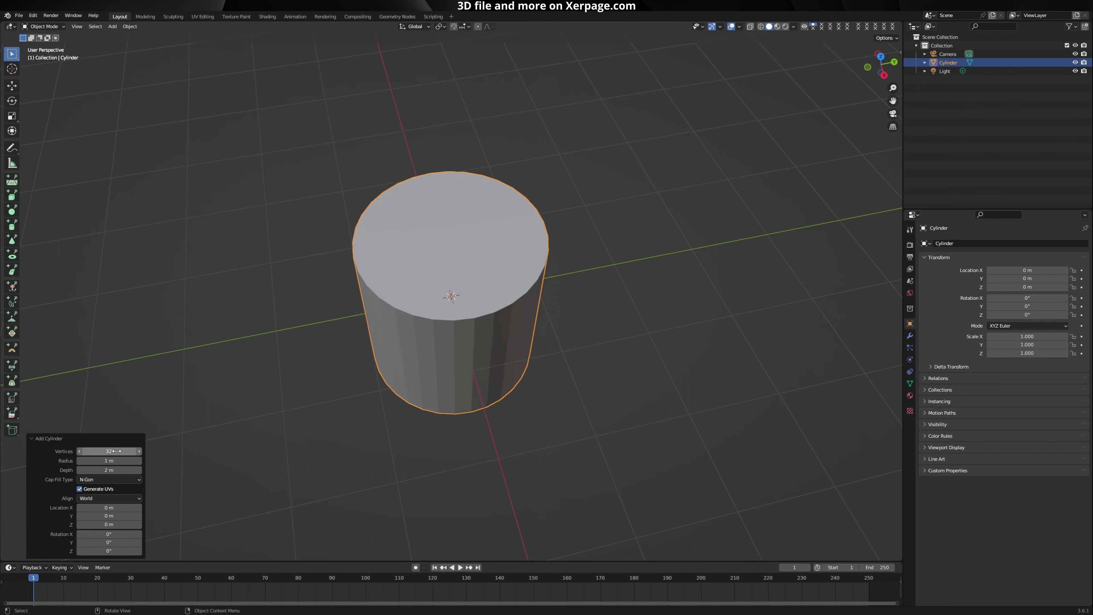
pyautogui.click(117, 450)
pyautogui.press('Return')
# Step: Stretch the cylinder along the Z axis by a factor of about 6.25
pyautogui.scroll(-3, 509, 401)
pyautogui.moveTo(508, 400); pyautogui.dragTo(522, 352, button='middle')
pyautogui.scroll(-2, 519, 367)
pyautogui.press('s')
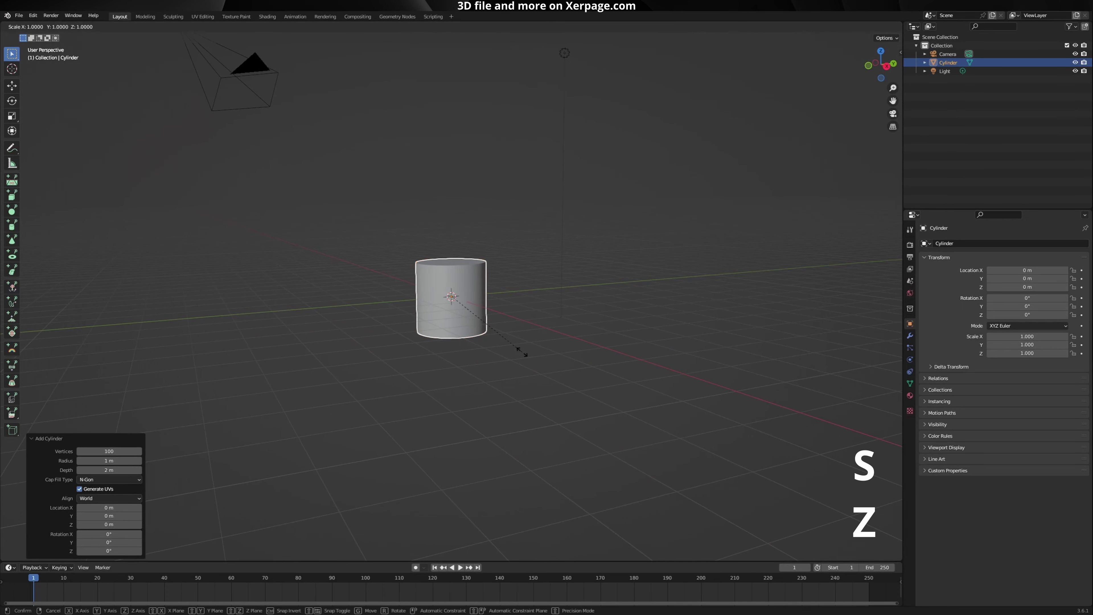
pyautogui.press('z')
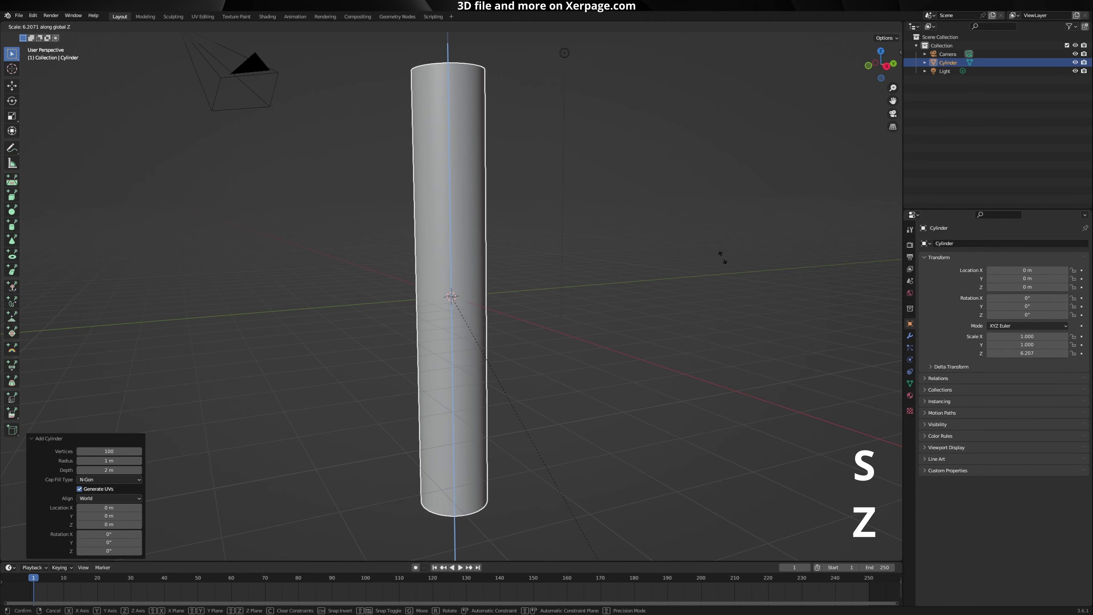
pyautogui.click(726, 264)
# Step: Apply the scale transform of the stretched cylinder
pyautogui.click(125, 27)
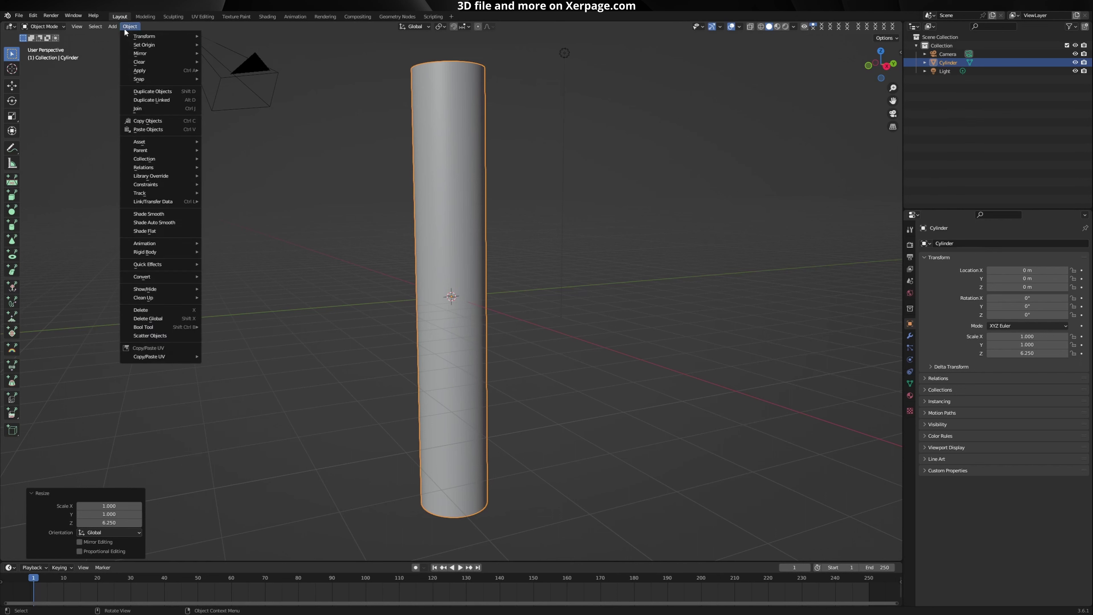
pyautogui.moveTo(146, 69)
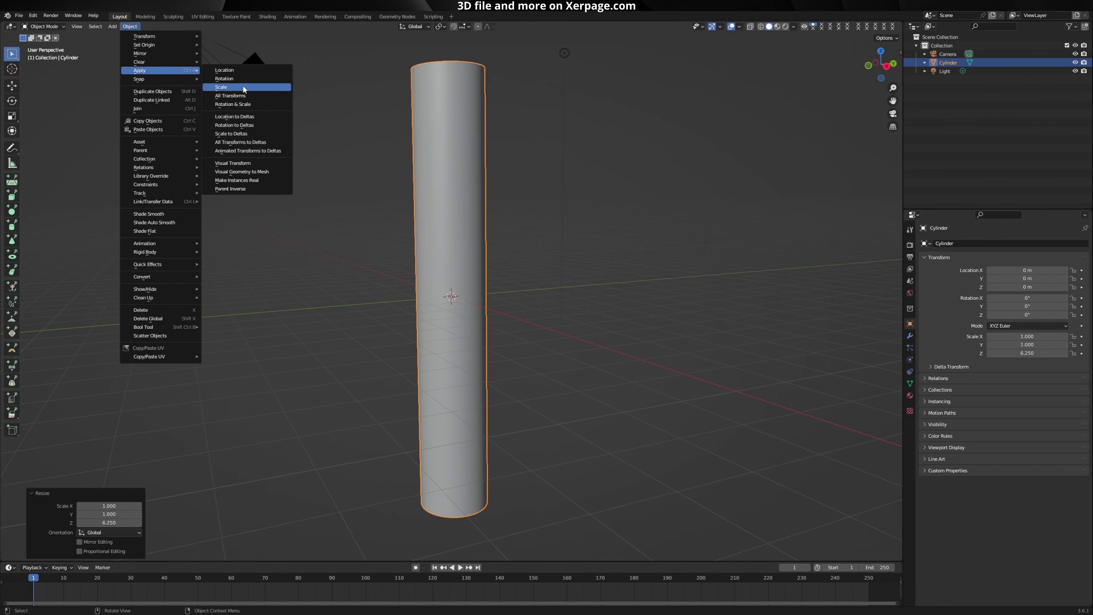
pyautogui.click(235, 86)
# Step: Add a Bevel modifier to the cylinder and set its segments to 15
pyautogui.moveTo(602, 165); pyautogui.dragTo(589, 179, button='middle')
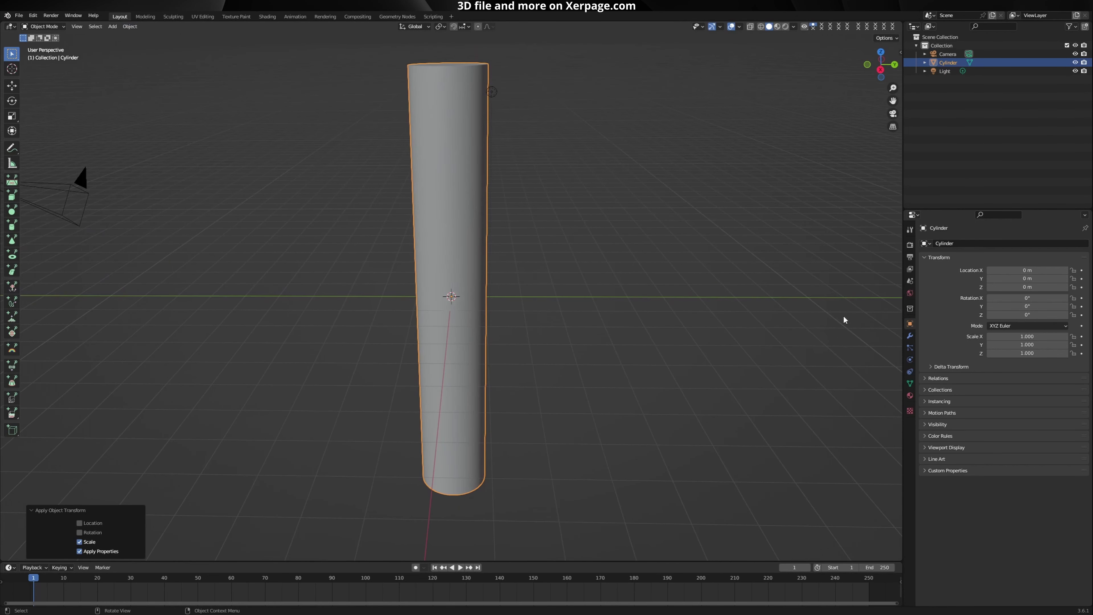
pyautogui.click(910, 336)
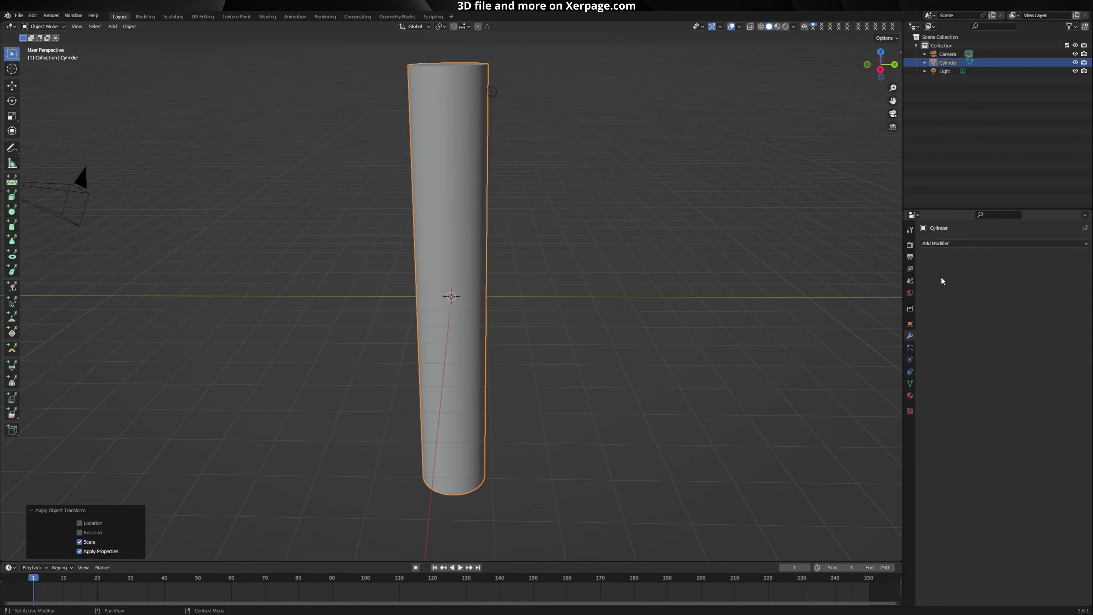
pyautogui.click(954, 243)
pyautogui.click(925, 278)
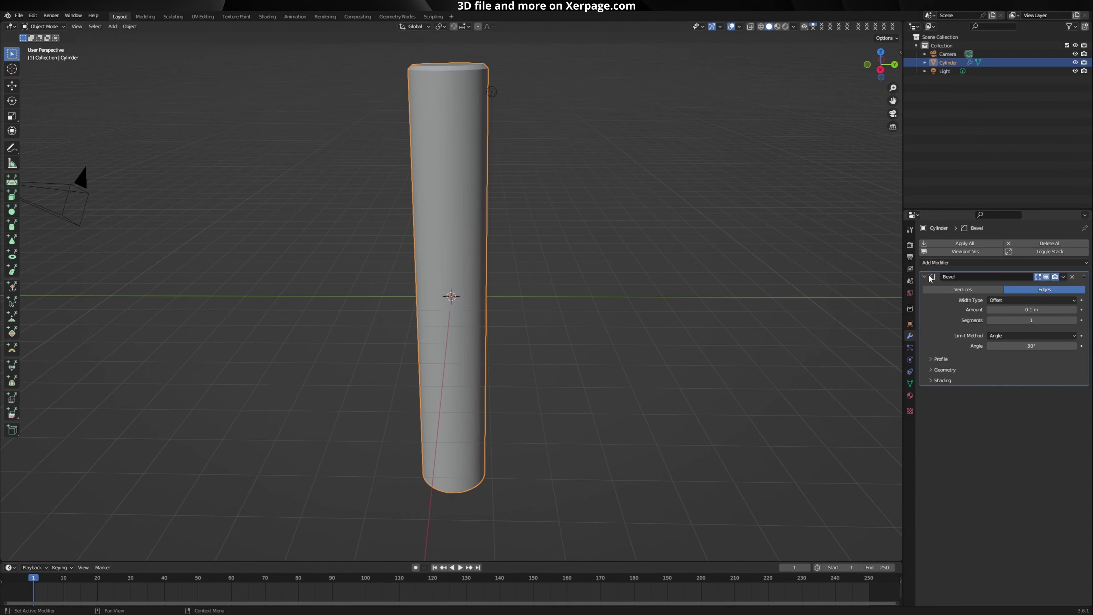
pyautogui.keyDown('shift'); pyautogui.moveTo(616, 175); pyautogui.dragTo(597, 314, button='middle'); pyautogui.keyUp('shift')
pyautogui.scroll(5, 598, 314)
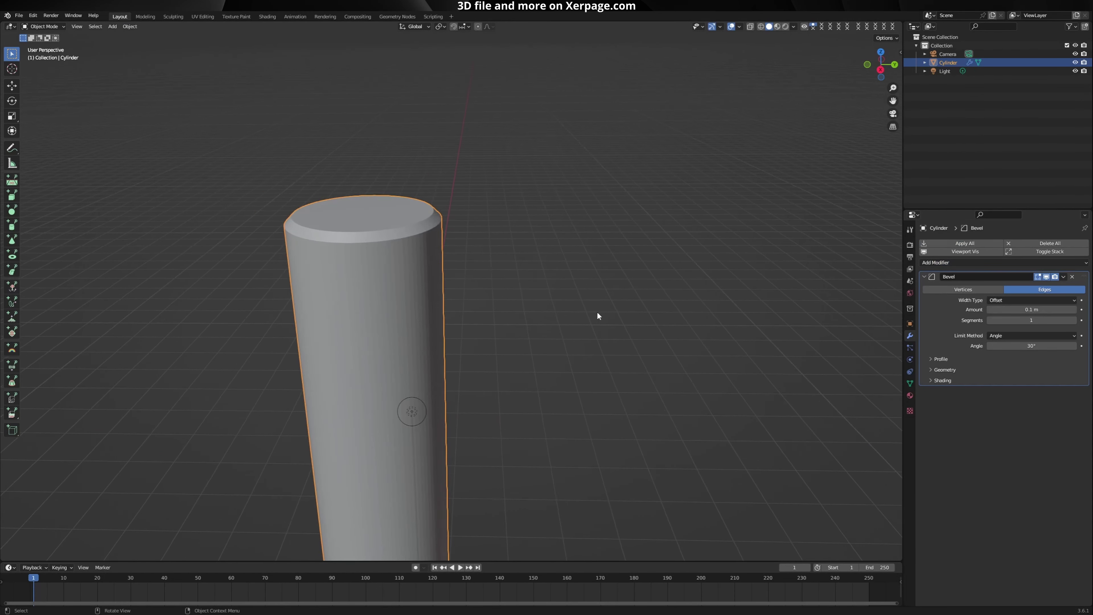
pyautogui.click(1024, 319)
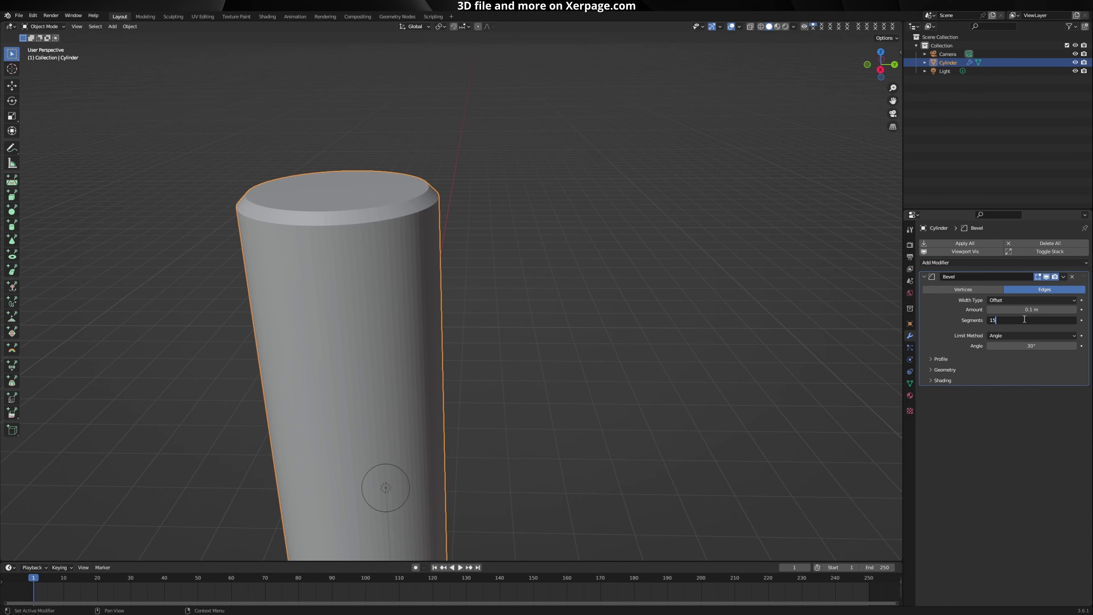
pyautogui.press('Return')
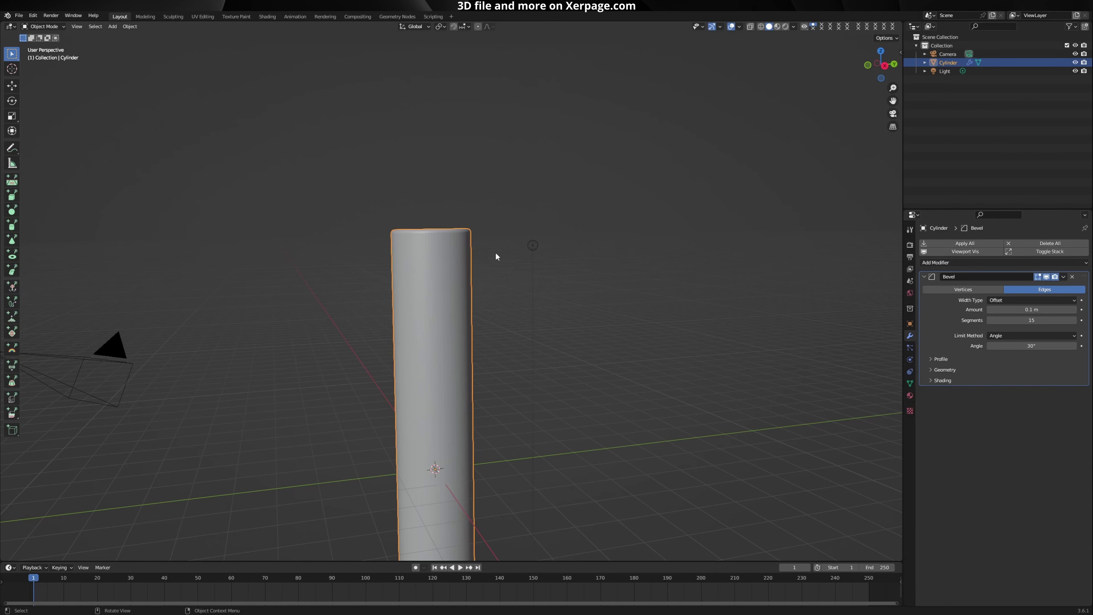
# Step: Apply Shade Auto Smooth to the bevelled cylinder
pyautogui.rightClick(506, 253)
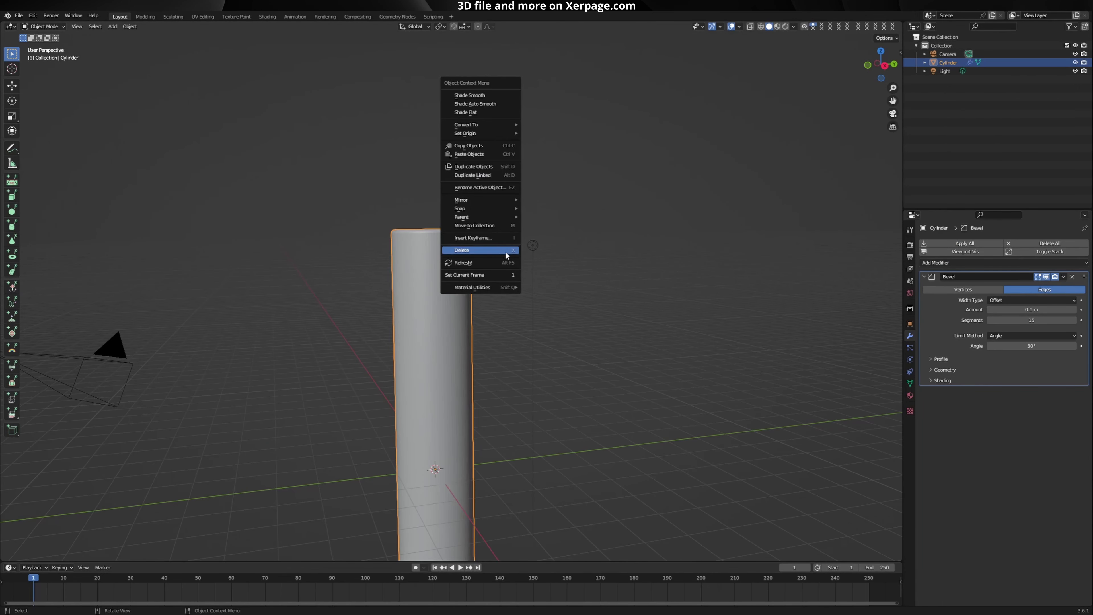
pyautogui.click(499, 104)
pyautogui.moveTo(505, 197); pyautogui.dragTo(508, 232, button='middle')
# Step: Switch the render engine to Cycles and set its device to GPU Compute
pyautogui.click(910, 244)
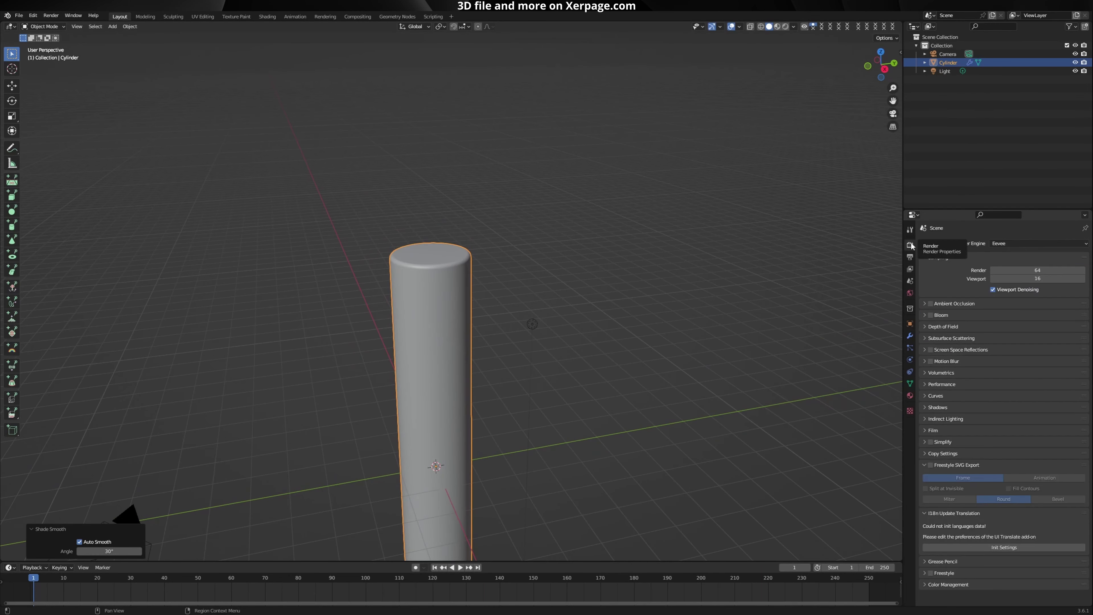
pyautogui.click(1036, 244)
pyautogui.click(1008, 271)
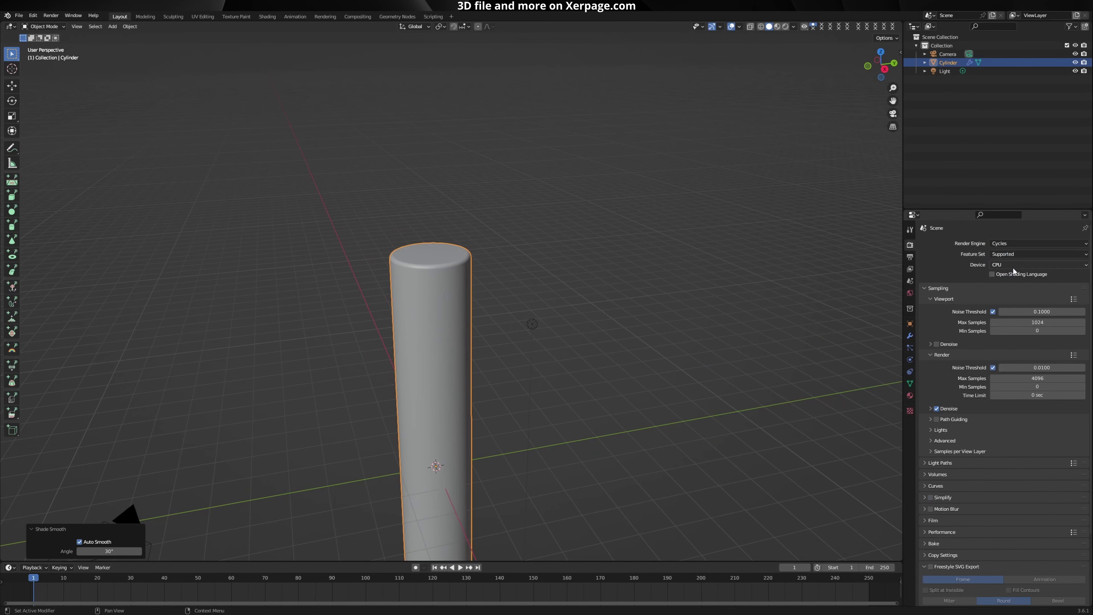
pyautogui.click(1012, 265)
pyautogui.click(1014, 284)
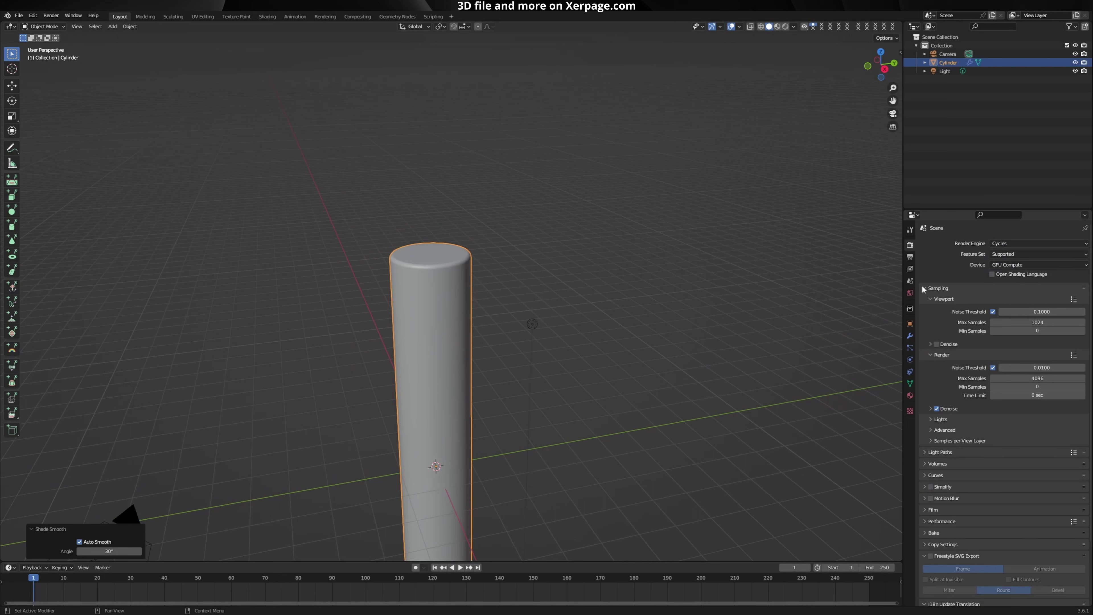
# Step: Use a Sky Texture as the world background color, with Air 0, Dust 10 and Ozone 0
pyautogui.click(909, 293)
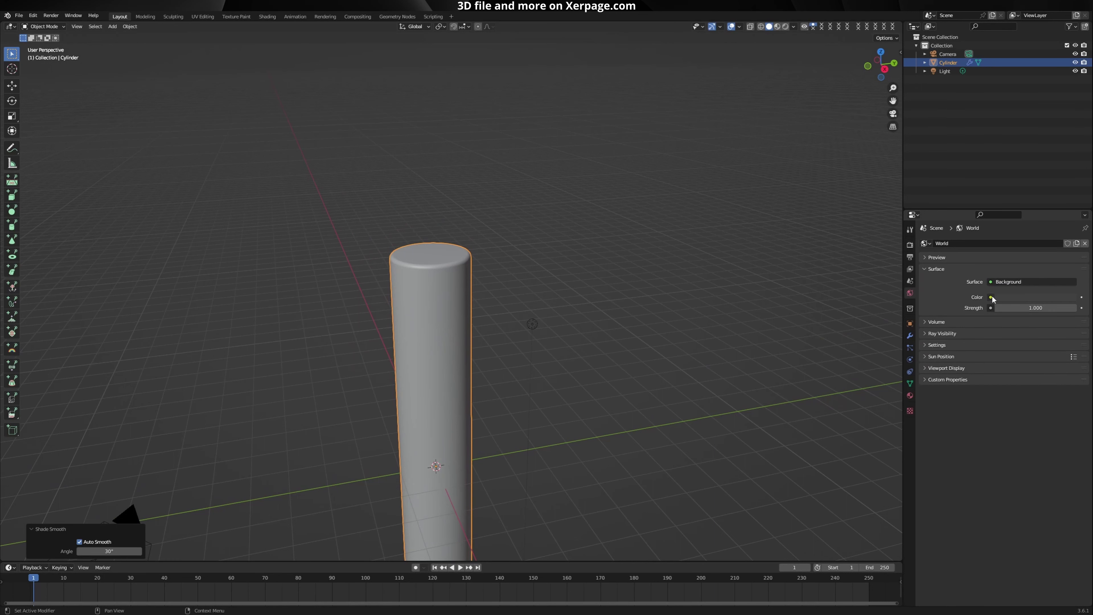
pyautogui.click(991, 297)
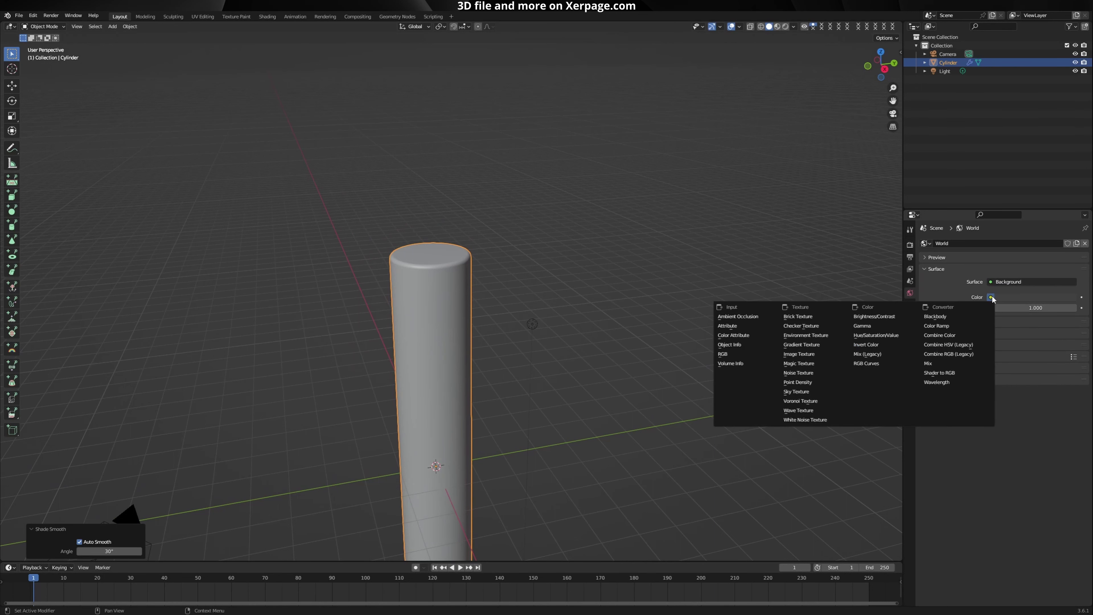
pyautogui.click(810, 391)
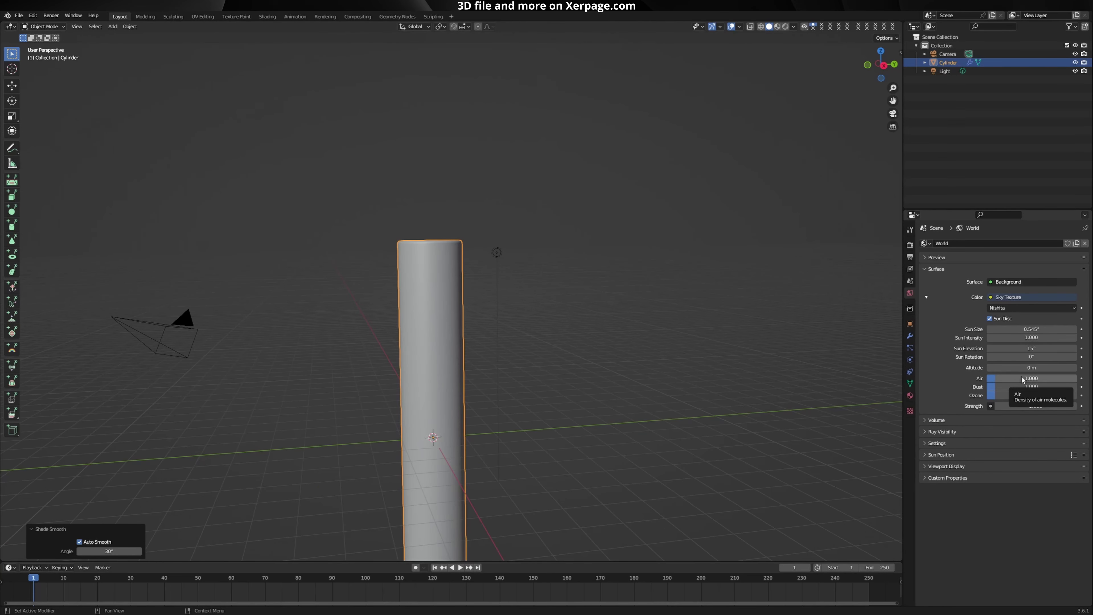
pyautogui.moveTo(1023, 379); pyautogui.dragTo(988, 397)
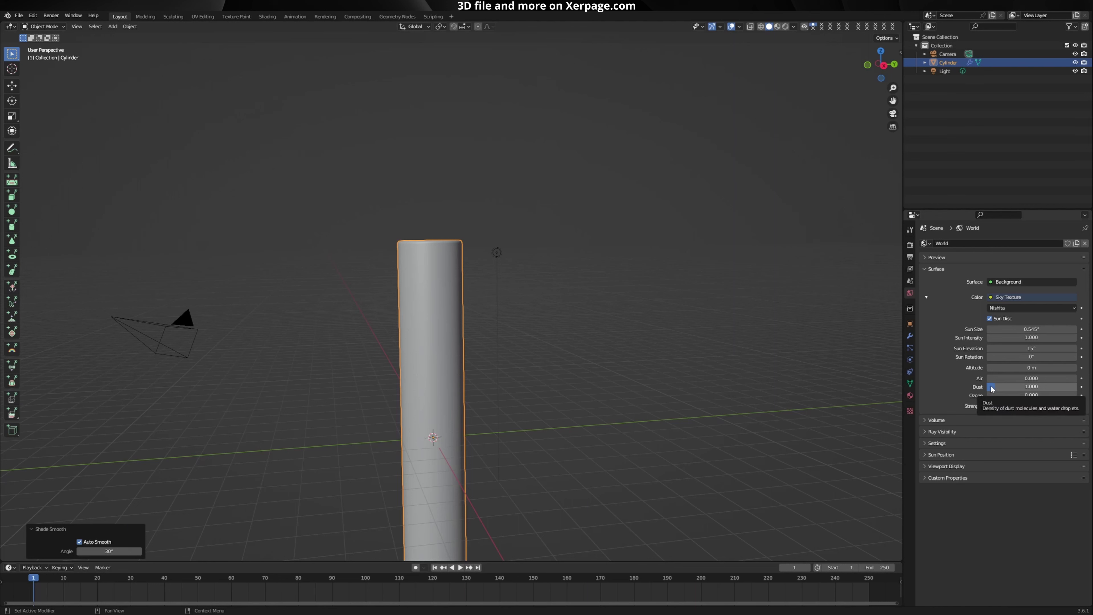
pyautogui.moveTo(990, 388); pyautogui.dragTo(1075, 387)
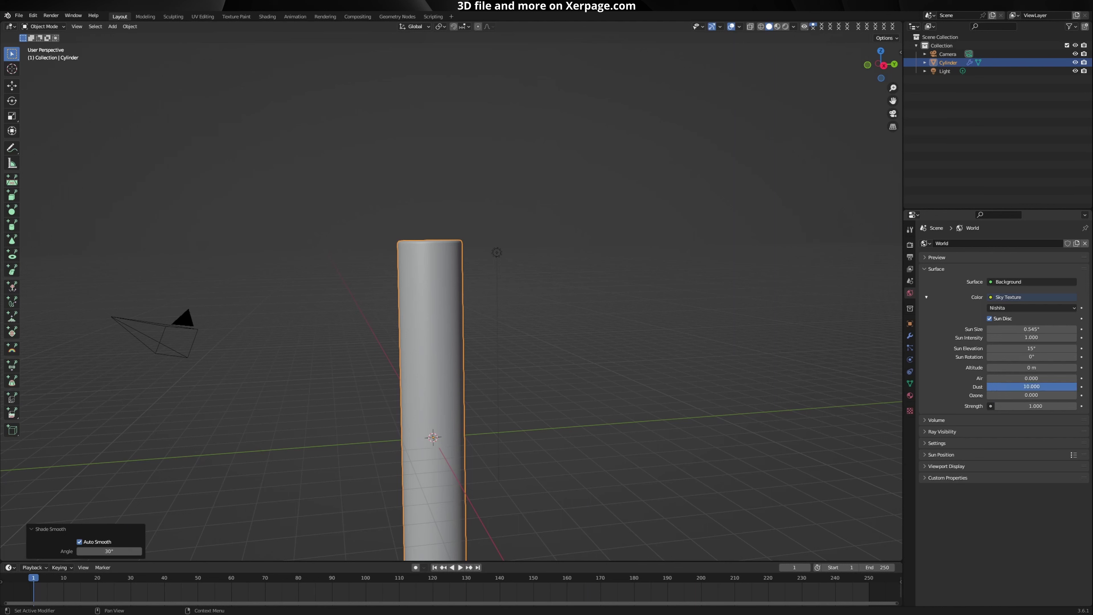
# Step: Set the world background strength to 0.1 and show the viewport with rendered shading
pyautogui.click(1018, 407)
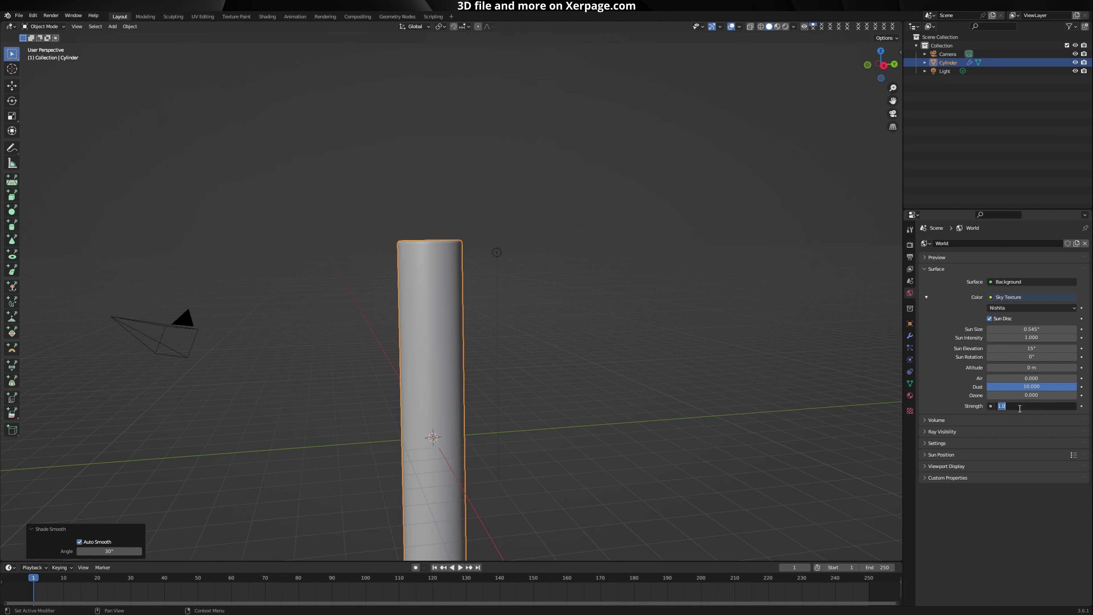
pyautogui.press('BackSpace')
pyautogui.write('.1')
pyautogui.press('Return')
pyautogui.click(785, 26)
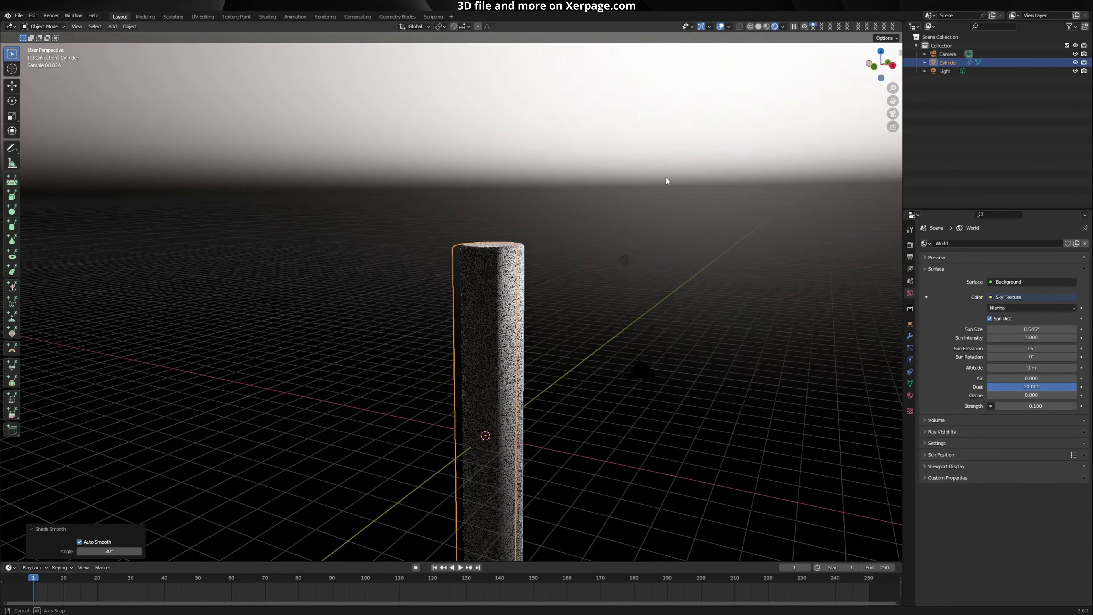
pyautogui.moveTo(666, 180); pyautogui.dragTo(527, 458, button='middle')
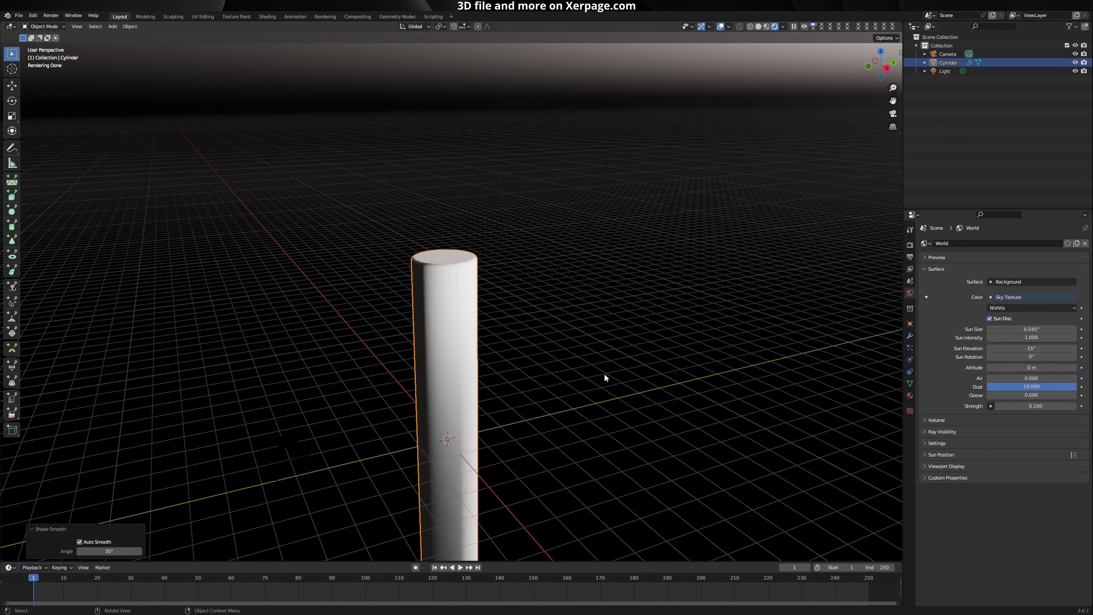
# Step: Rotate the cylinder 90° about the Y axis so that it lies horizontally
pyautogui.press('r')
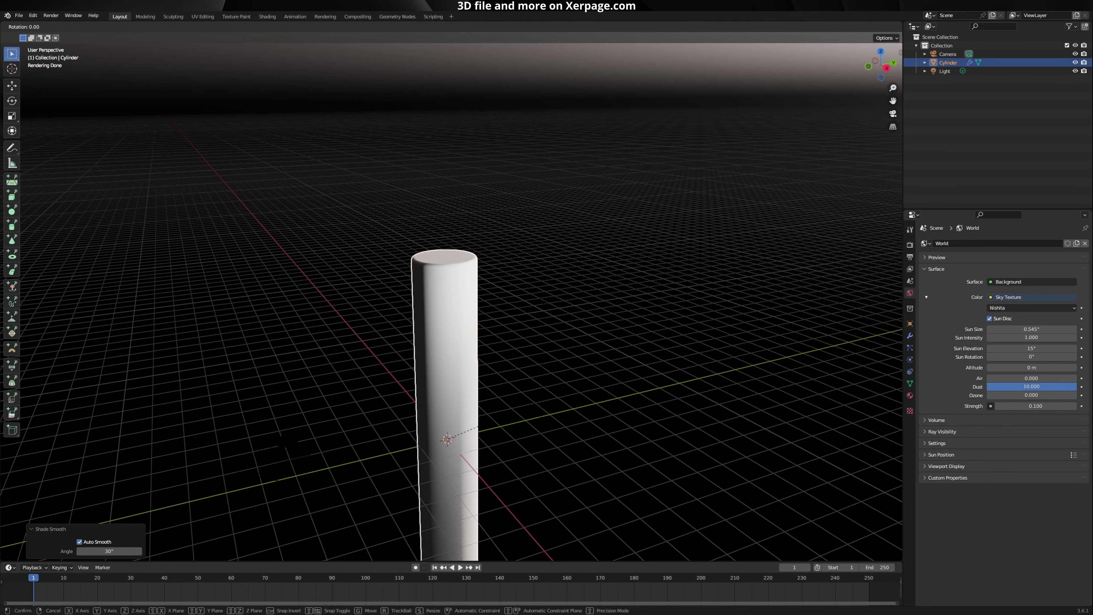
pyautogui.press('y')
pyautogui.press('9')
pyautogui.press('0')
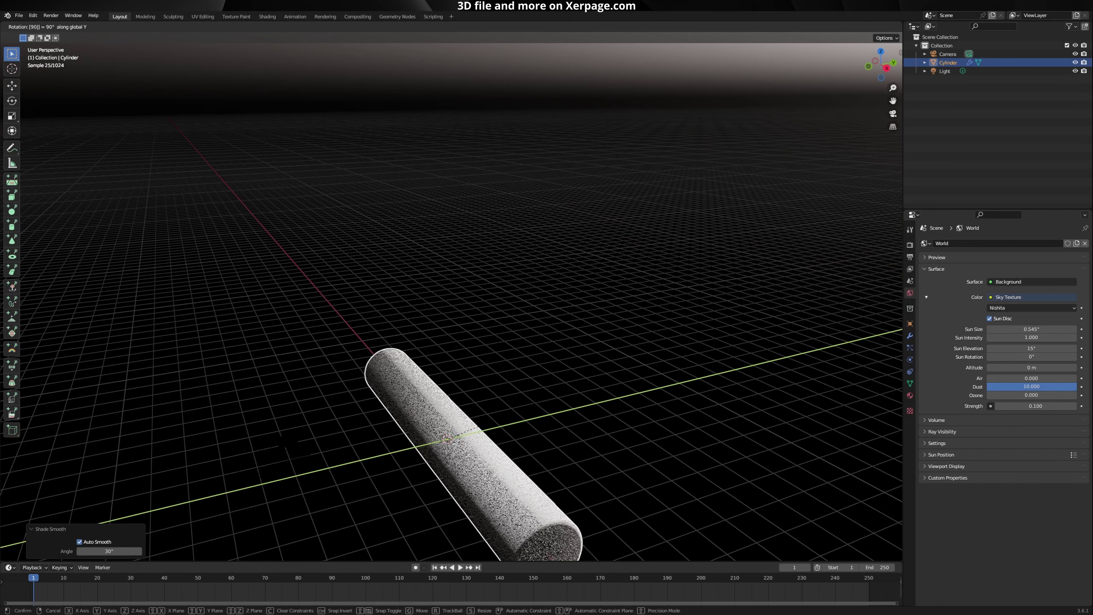
pyautogui.press('Return')
# Step: Set the sky texture's sun rotation to -5.9°
pyautogui.moveTo(473, 387); pyautogui.dragTo(690, 273, button='middle')
pyautogui.moveTo(782, 306); pyautogui.dragTo(861, 340, button='middle')
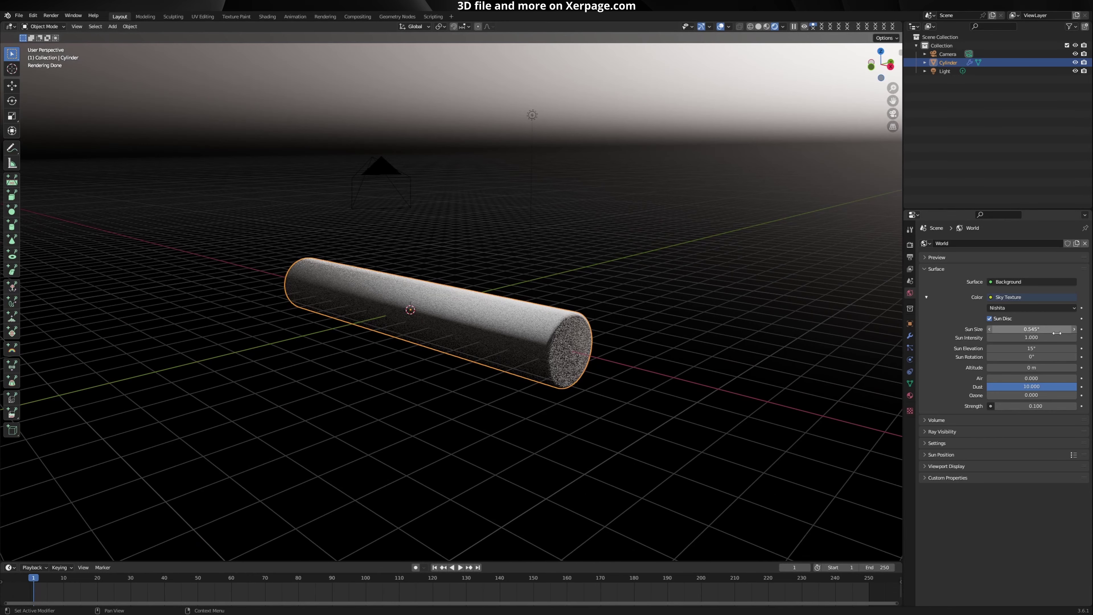
pyautogui.doubleClick(1034, 356)
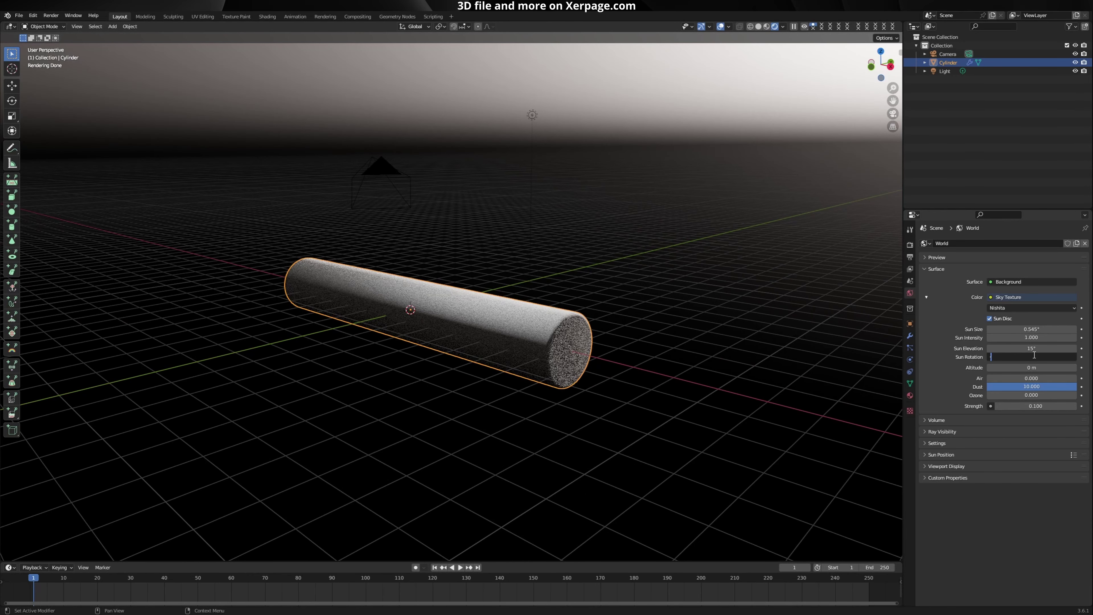
pyautogui.write('-5.9')
pyautogui.press('Return')
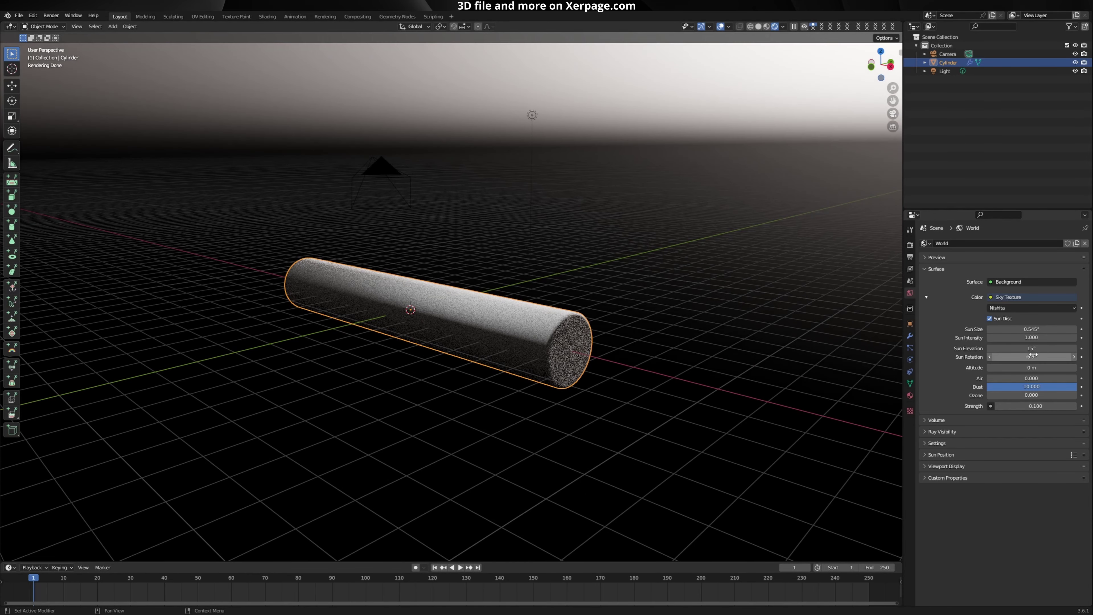
# Step: Add a mesh plane and move it about 26.4 m along the Y axis, away from the cylinder
pyautogui.moveTo(559, 224); pyautogui.dragTo(606, 233, button='middle')
pyautogui.hotkey('shift', 'a')
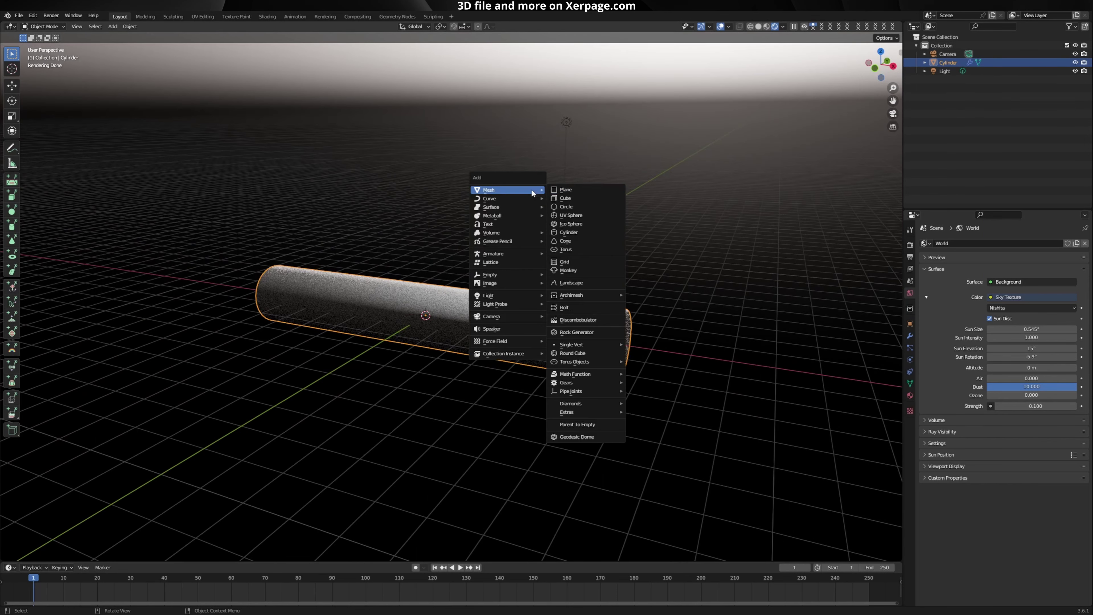
pyautogui.click(594, 189)
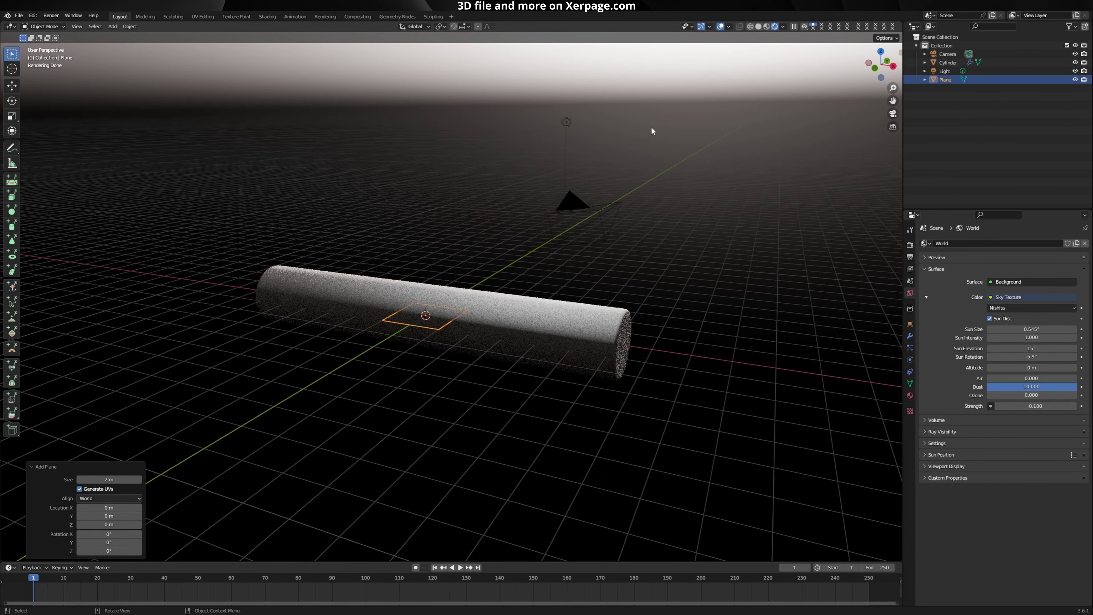
pyautogui.moveTo(651, 131); pyautogui.dragTo(519, 262, button='middle')
pyautogui.press('g')
pyautogui.press('y')
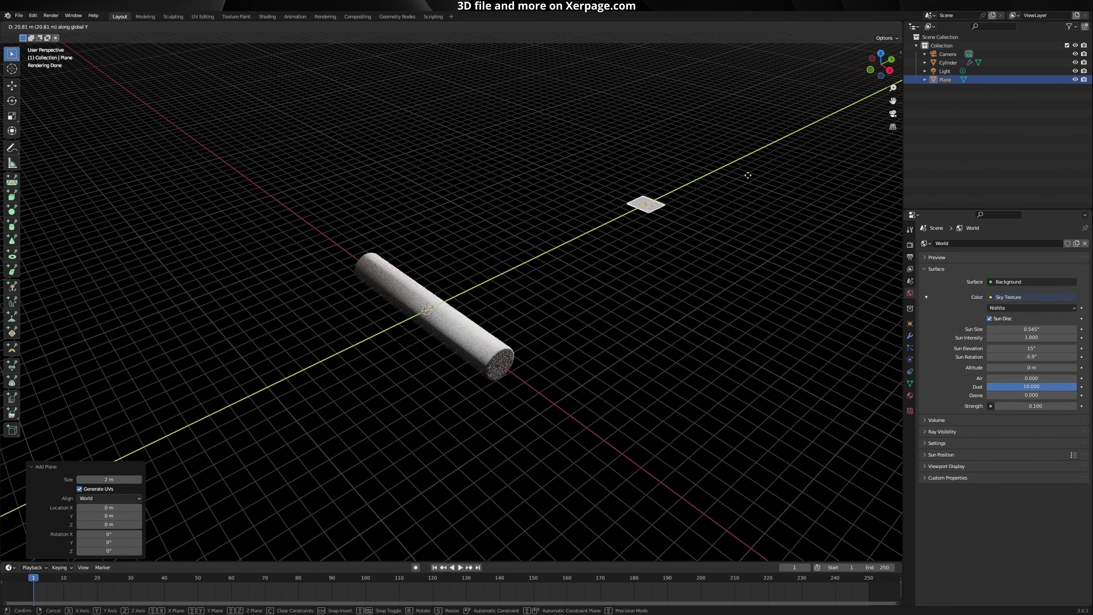
pyautogui.click(793, 164)
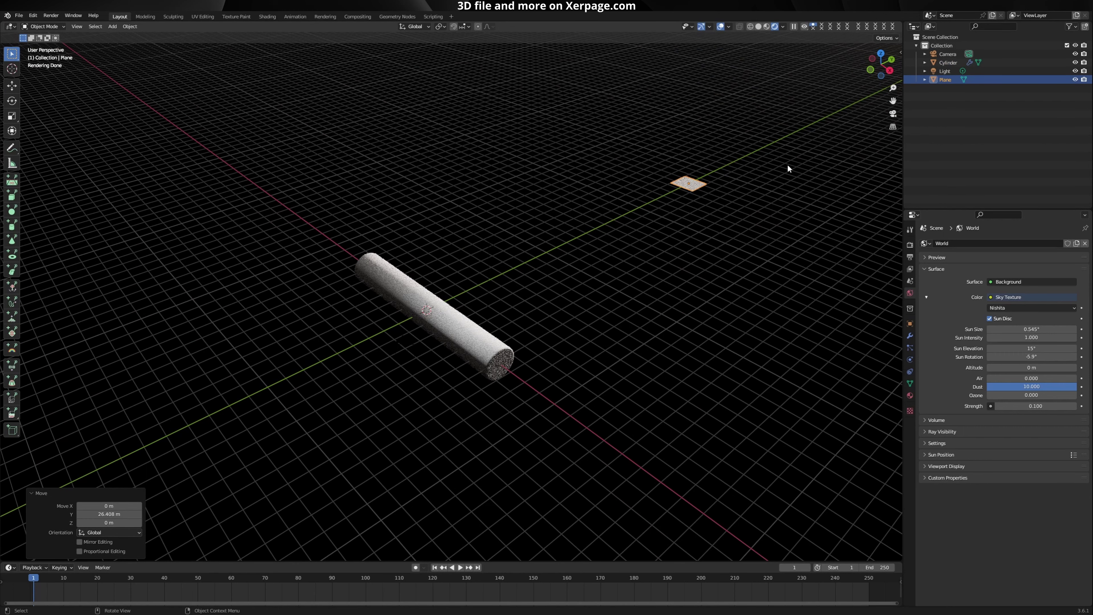
# Step: Rotate the plane 90° about the X axis so that it stands upright
pyautogui.write('rx')
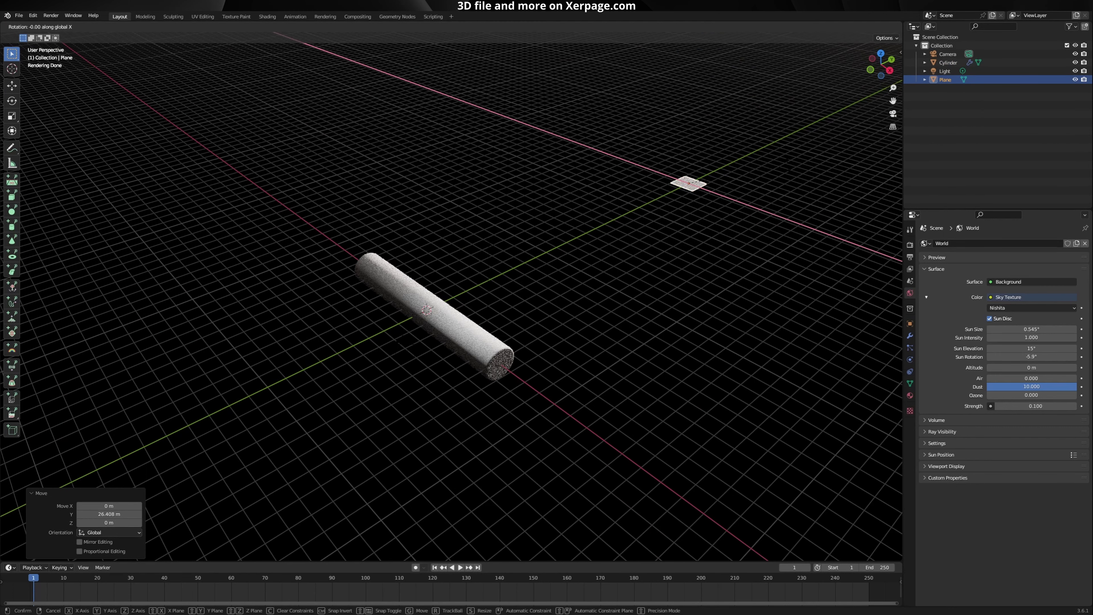
pyautogui.write('90')
pyautogui.press('Return')
# Step: Scale the upright plane by about 35.6 so that it forms a large backdrop behind the cylinder
pyautogui.moveTo(699, 223); pyautogui.dragTo(657, 226, button='middle')
pyautogui.press('s')
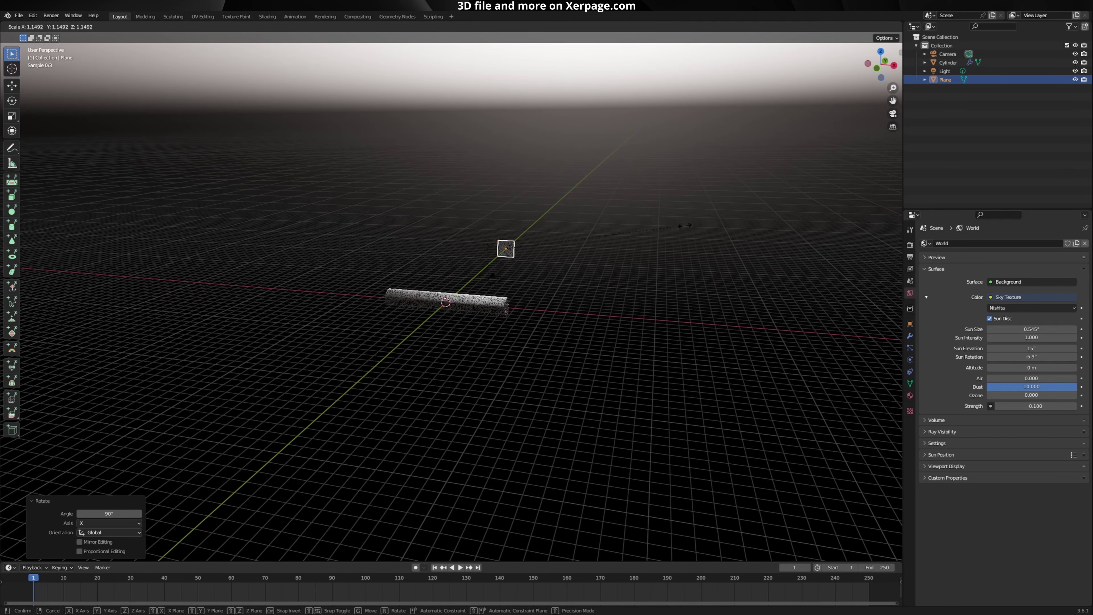
pyautogui.click(622, 58)
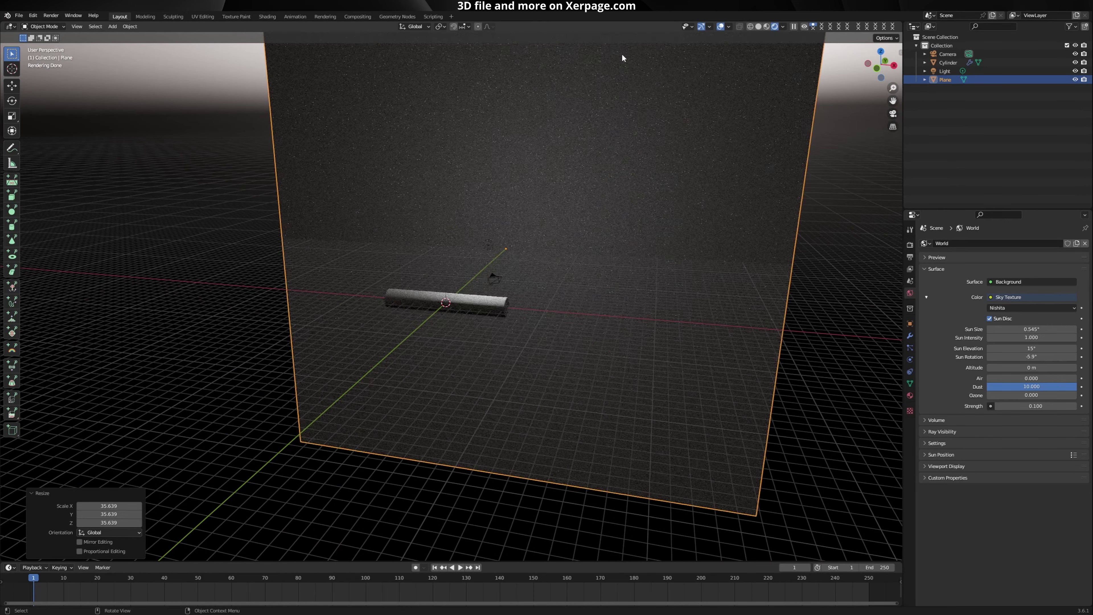
pyautogui.moveTo(622, 58); pyautogui.dragTo(596, 226, button='middle')
pyautogui.scroll(3, 596, 225)
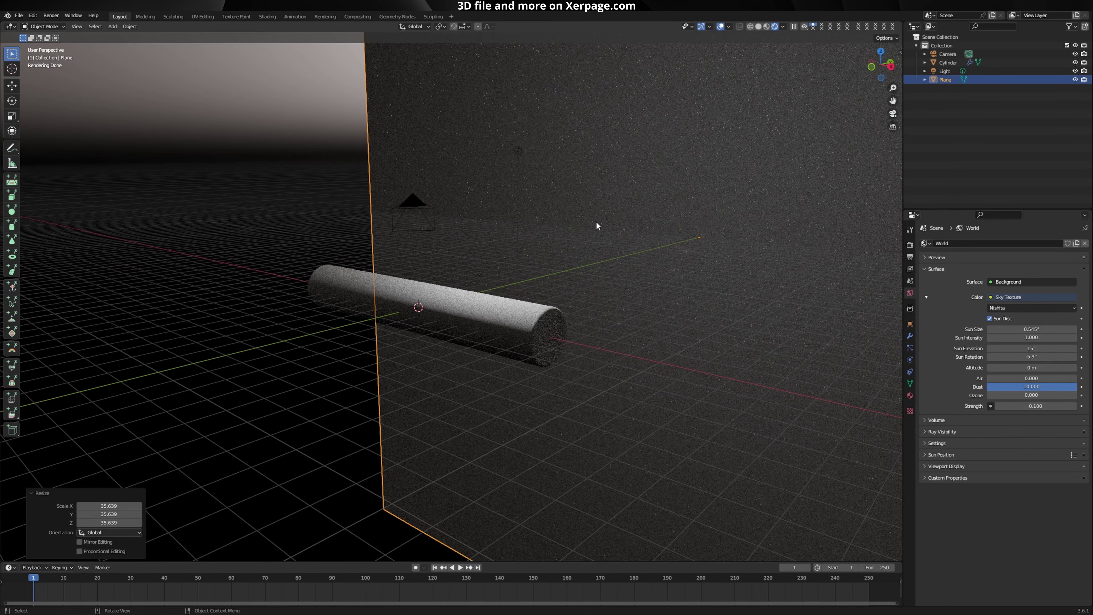
# Step: Switch the properties area to a widened Shader Editor and create a new material for the plane
pyautogui.click(913, 214)
pyautogui.click(646, 306)
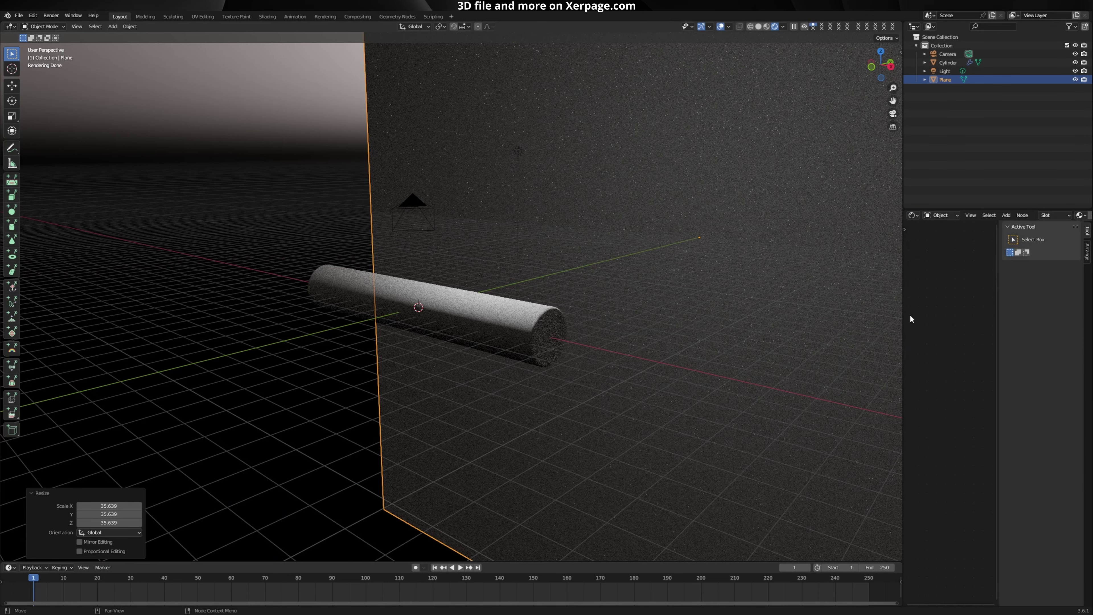
pyautogui.moveTo(903, 320); pyautogui.dragTo(628, 320)
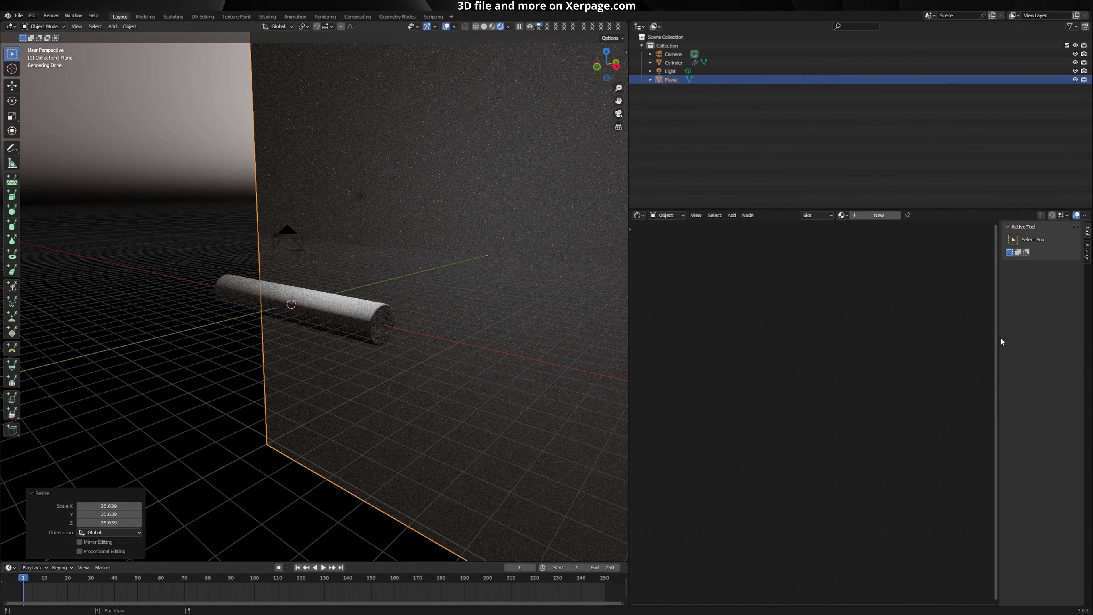
pyautogui.moveTo(997, 337); pyautogui.dragTo(1090, 341)
pyautogui.click(863, 215)
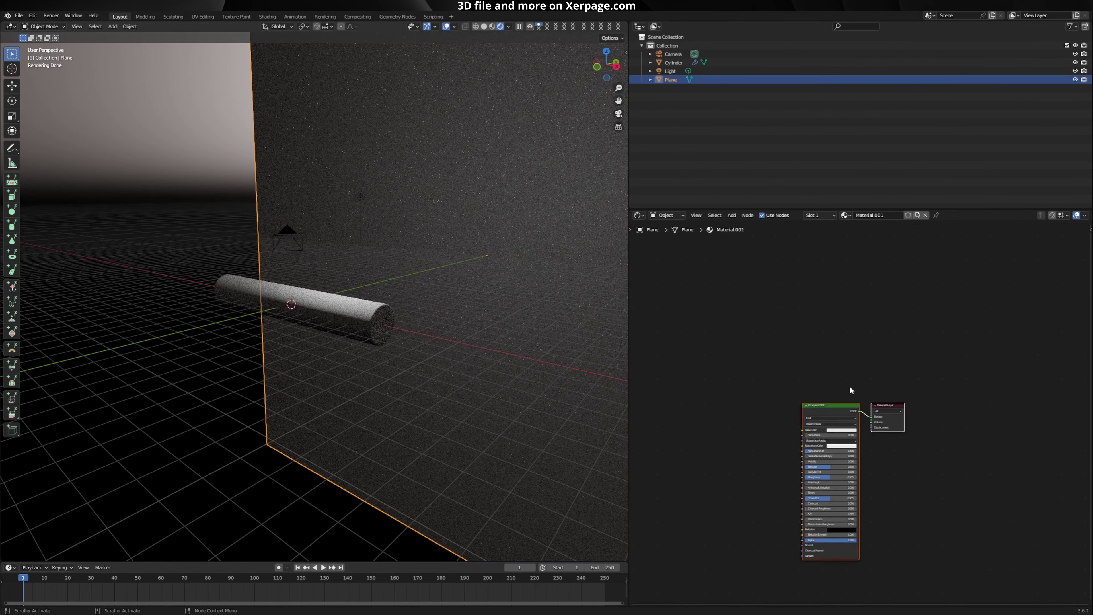
# Step: Replace the plane material's Principled BSDF with a Translucent BSDF connected to the Material Output's Surface
pyautogui.rightClick(758, 406)
pyautogui.click(742, 441)
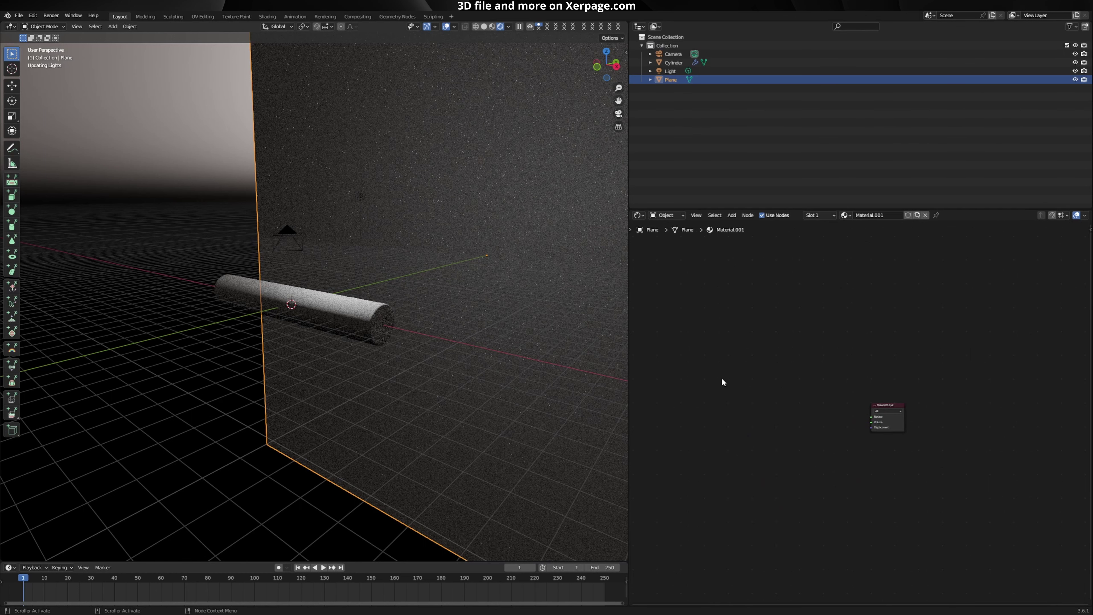
pyautogui.hotkey('shift', 'a')
pyautogui.write('translucent')
pyautogui.press('Return')
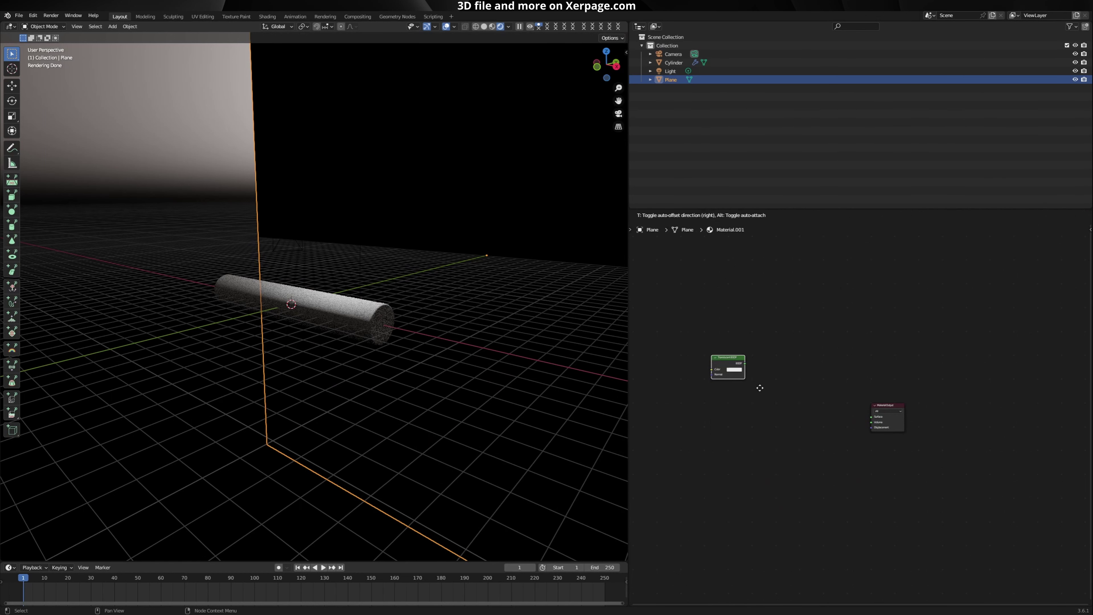
pyautogui.moveTo(762, 398); pyautogui.dragTo(871, 416)
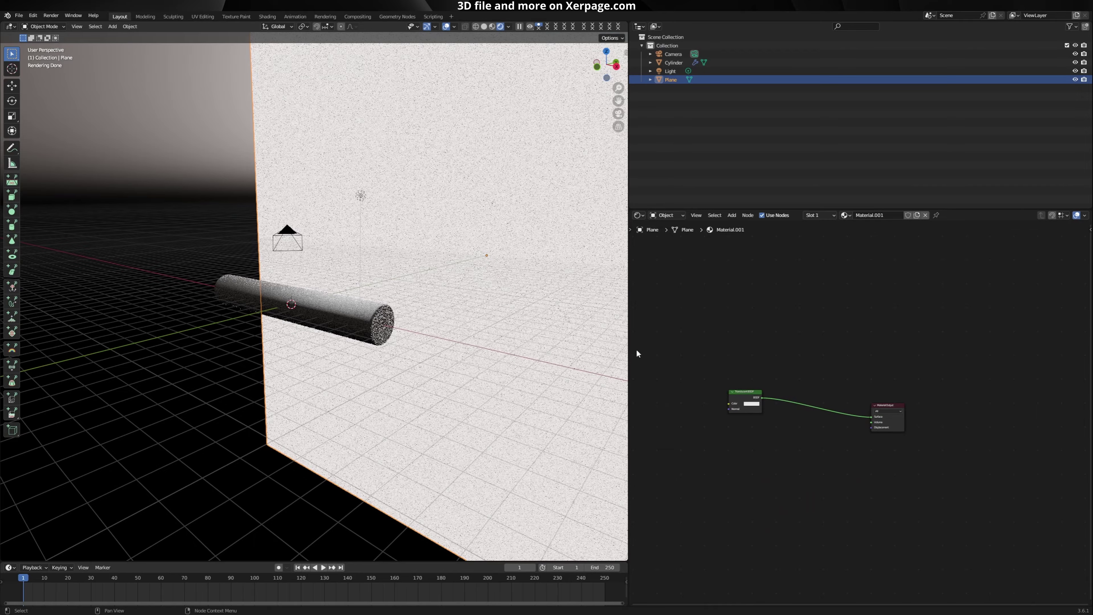
# Step: Add a Glass BSDF node to the cylinder's material
pyautogui.moveTo(386, 262); pyautogui.dragTo(351, 282, button='middle')
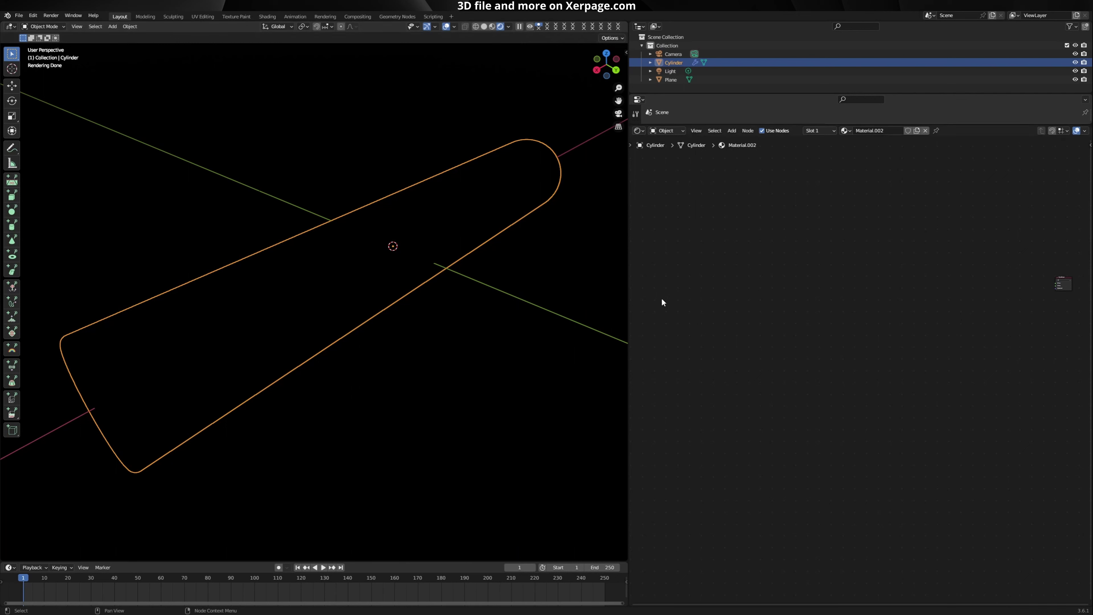
pyautogui.moveTo(761, 296); pyautogui.dragTo(698, 353, button='middle')
pyautogui.scroll(5, 803, 329)
pyautogui.moveTo(828, 297); pyautogui.dragTo(734, 361, button='middle')
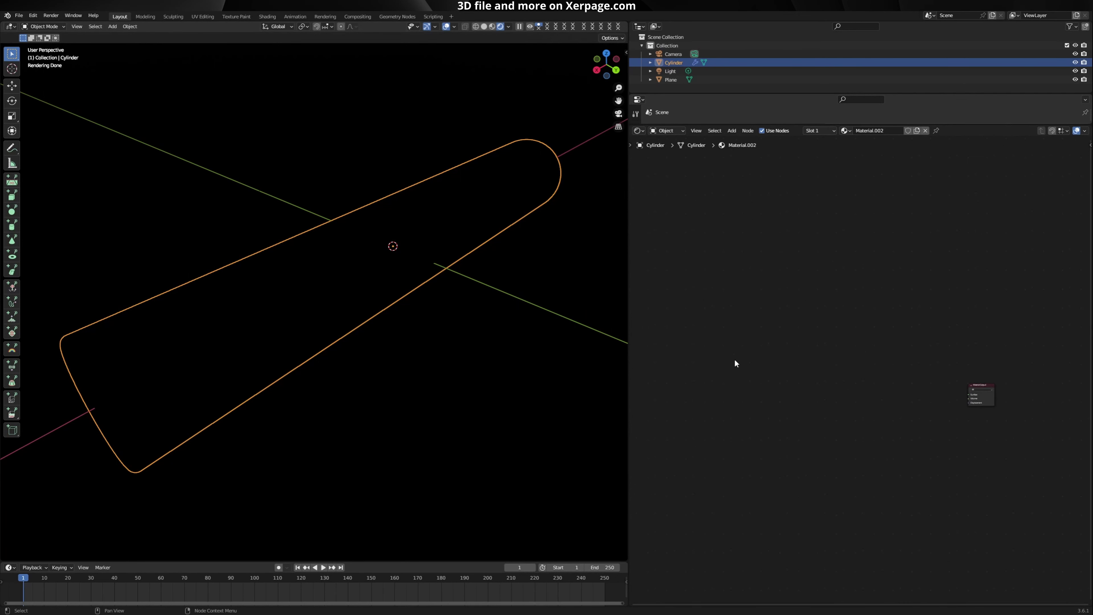
pyautogui.hotkey('shift', 'a')
pyautogui.click(751, 329)
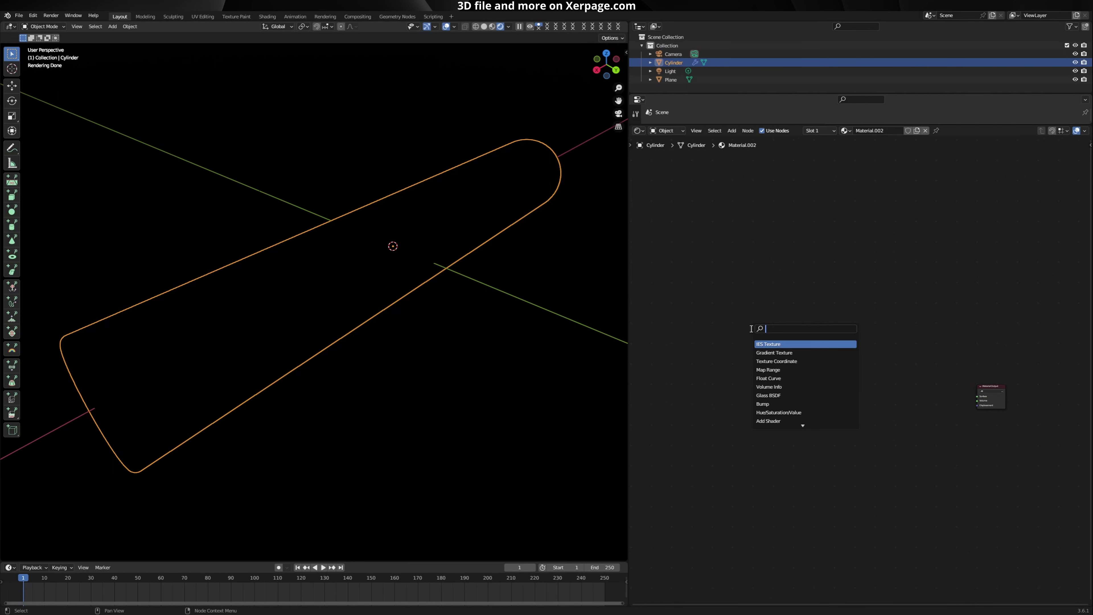
pyautogui.write('g')
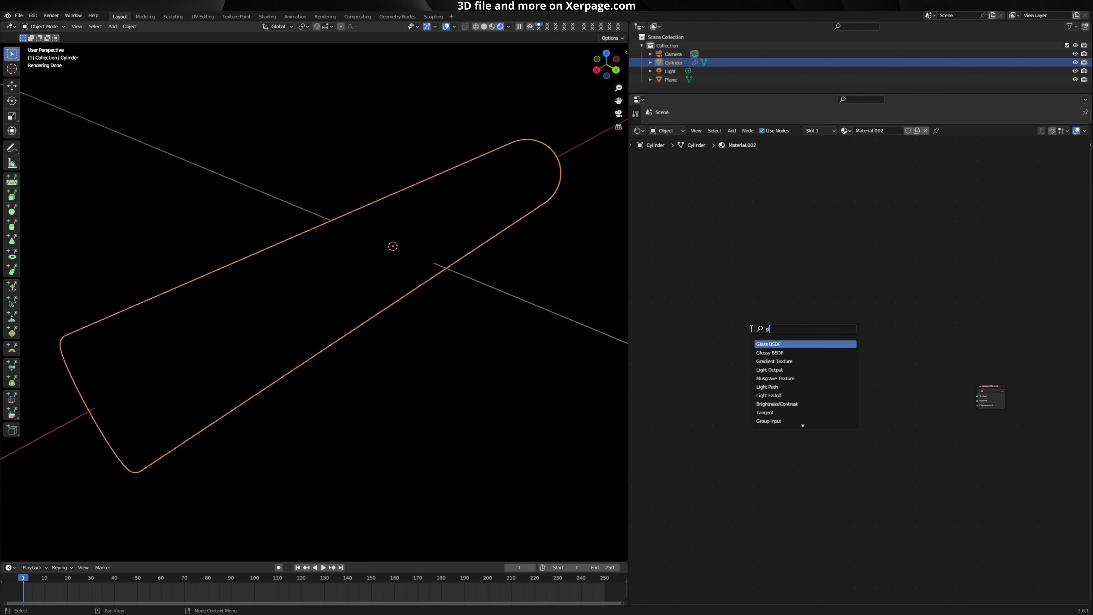
pyautogui.click(789, 344)
pyautogui.click(805, 318)
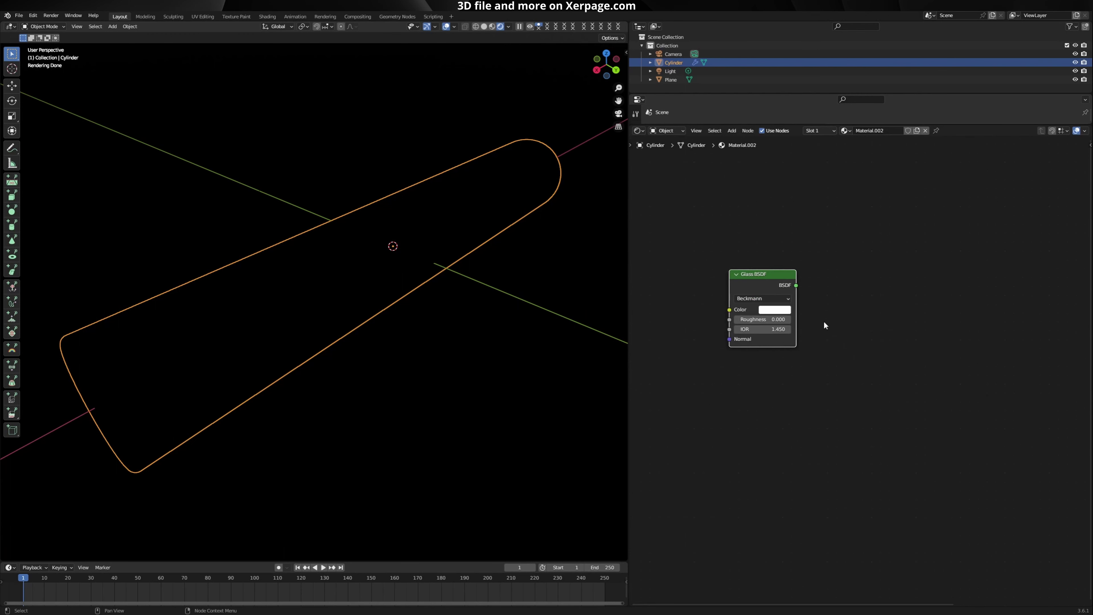
# Step: Duplicate the Glass BSDF twice and stack the copies below the original
pyautogui.hotkey('shift', 'd')
pyautogui.click(796, 397)
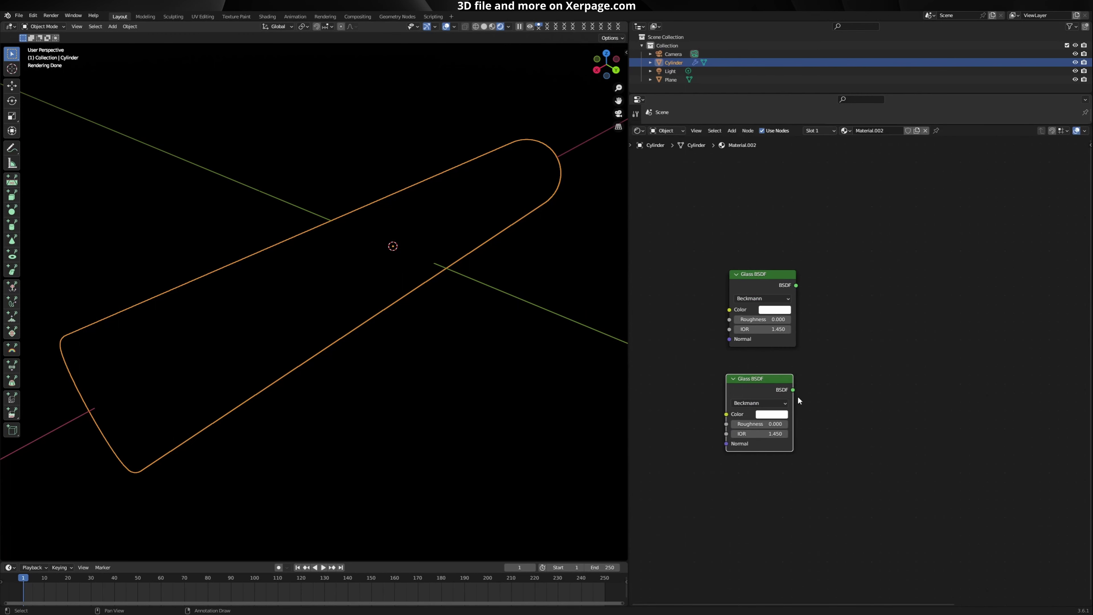
pyautogui.hotkey('shift', 'd')
pyautogui.click(796, 500)
pyautogui.scroll(-3, 833, 436)
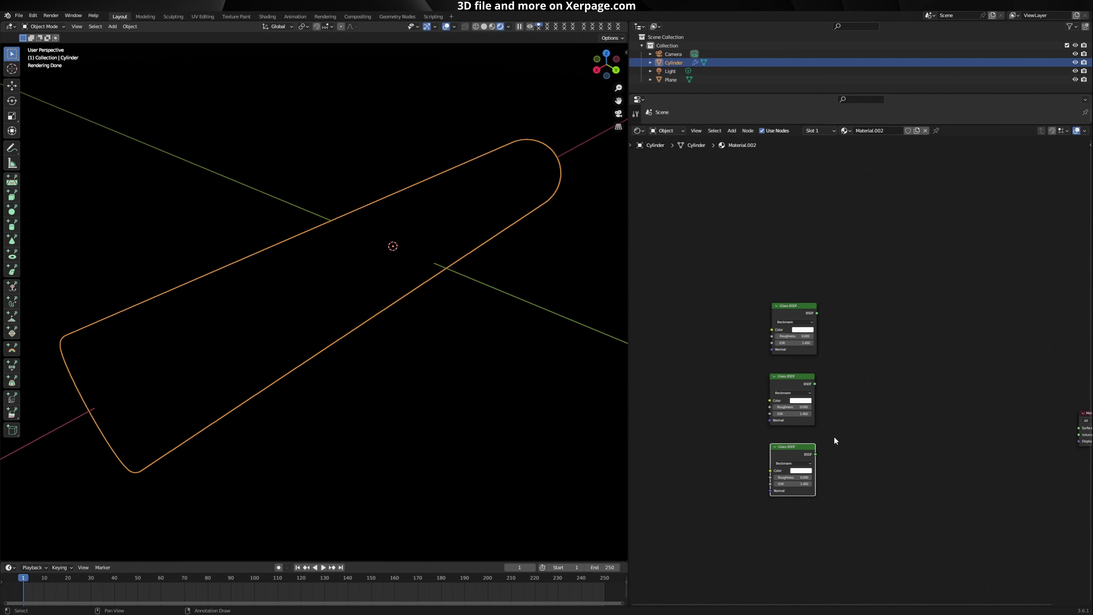
# Step: Colour the uppermost Glass BSDF red by setting its Green and Blue values to 0.15
pyautogui.scroll(2, 803, 439)
pyautogui.moveTo(804, 440); pyautogui.dragTo(895, 403, button='middle')
pyautogui.scroll(2, 896, 403)
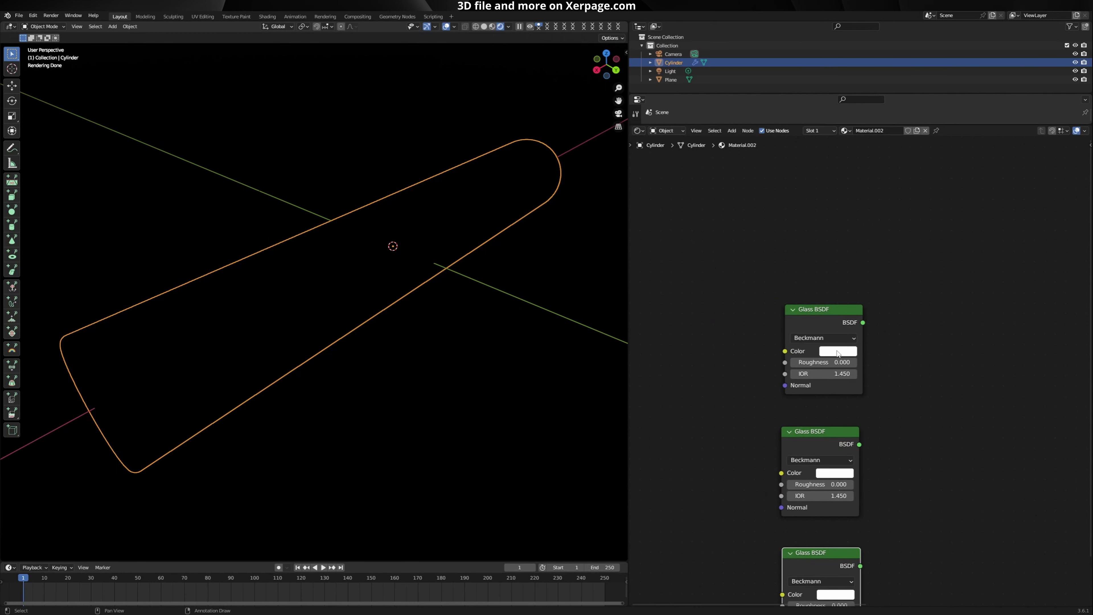
pyautogui.click(837, 351)
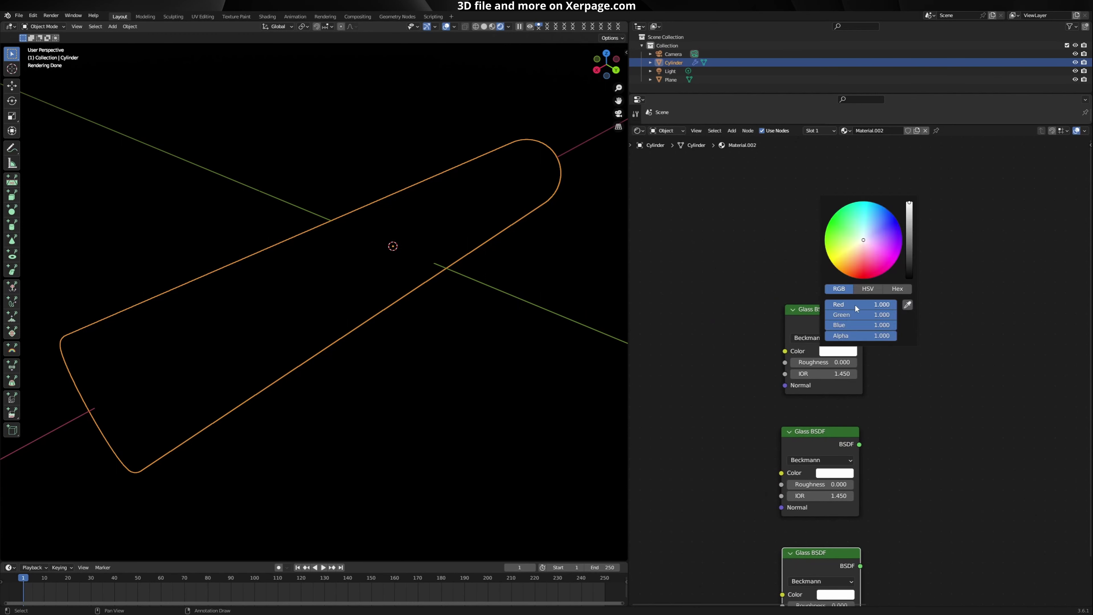
pyautogui.moveTo(859, 324); pyautogui.dragTo(857, 313)
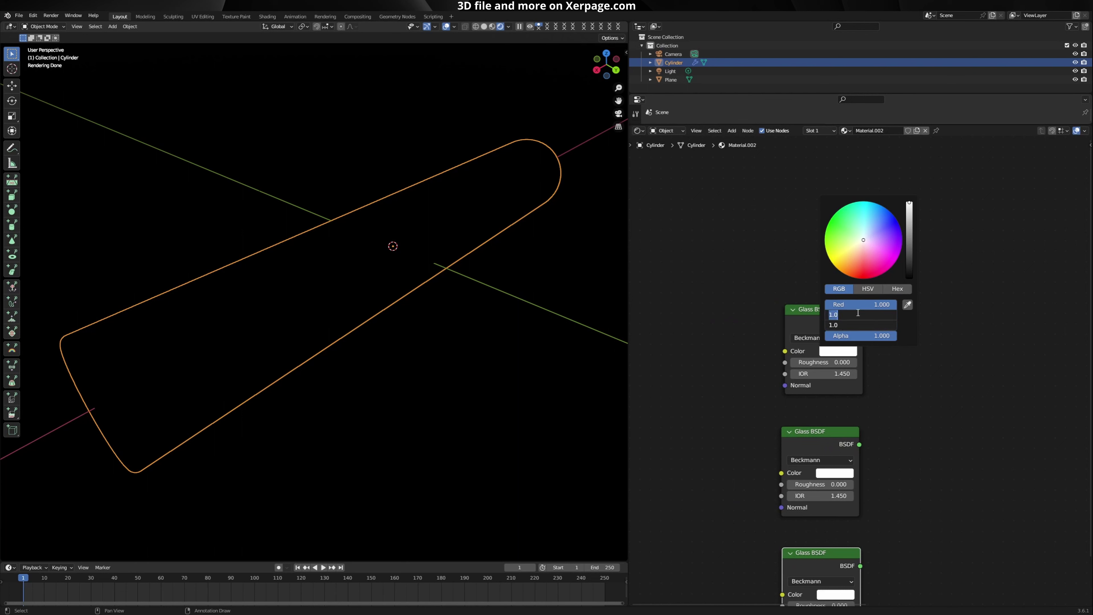
pyautogui.write('.15')
pyautogui.press('Return')
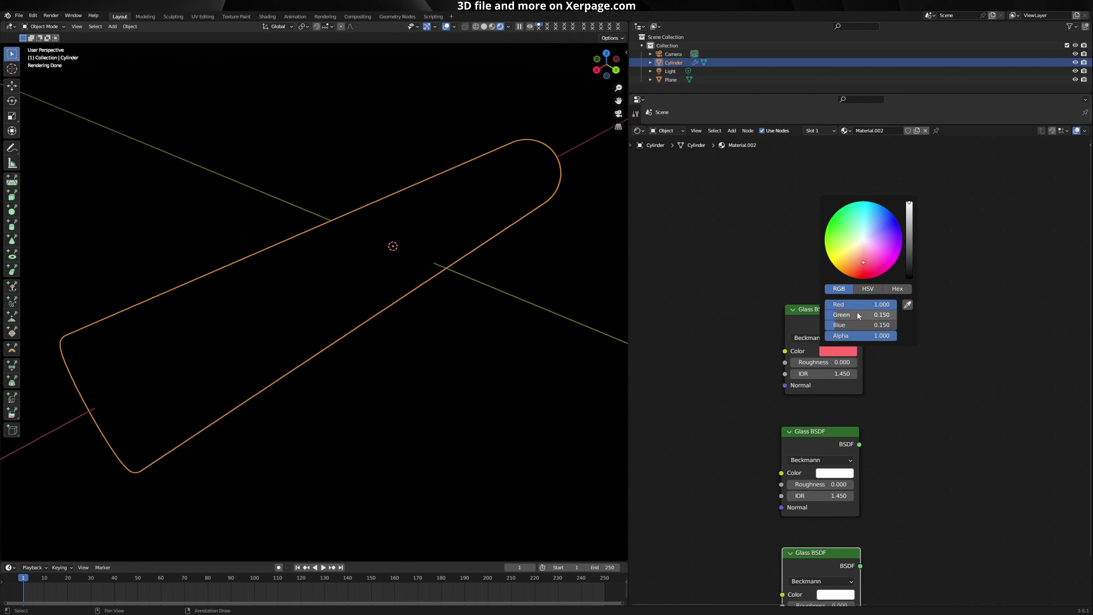
# Step: Colour the middle Glass BSDF green by setting its Red and Blue values to 0.15
pyautogui.moveTo(839, 465); pyautogui.dragTo(828, 381, button='middle')
pyautogui.click(823, 390)
pyautogui.click(847, 343)
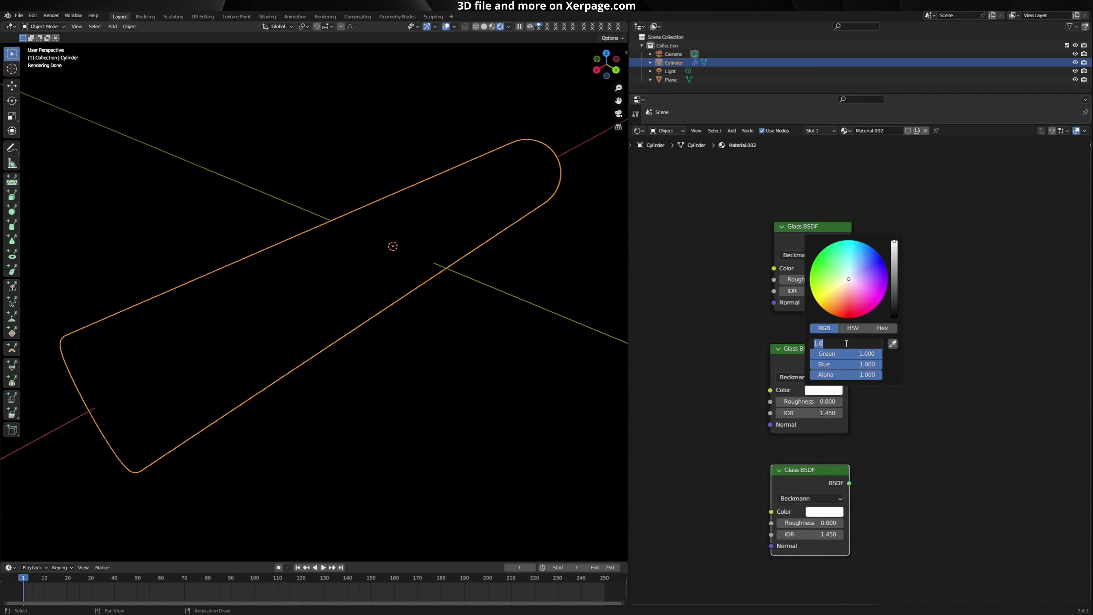
pyautogui.press('BackSpace')
pyautogui.press('Return')
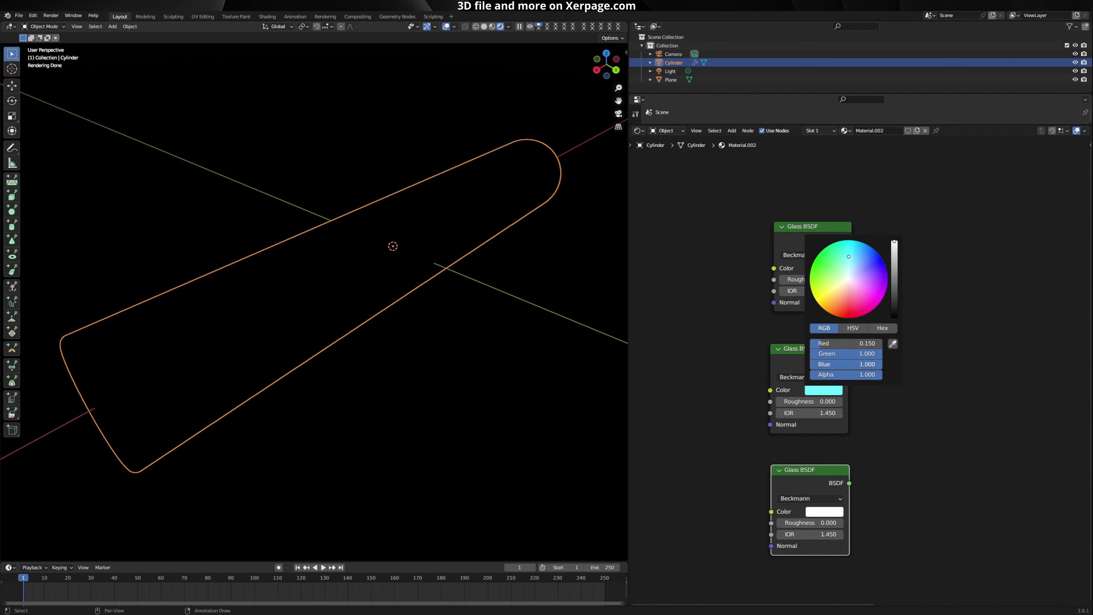
pyautogui.click(850, 365)
pyautogui.press('BackSpace')
pyautogui.write('.15')
pyautogui.press('Return')
# Step: Colour the lowest Glass BSDF blue by setting its Red and Green values to 0.15
pyautogui.click(822, 514)
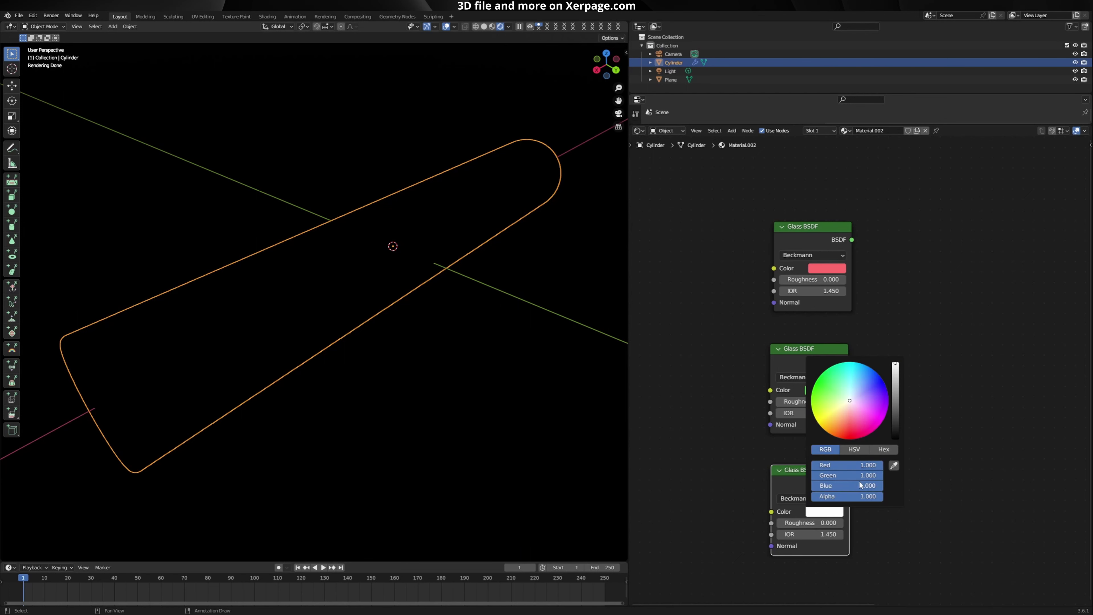
pyautogui.moveTo(854, 475); pyautogui.dragTo(854, 467)
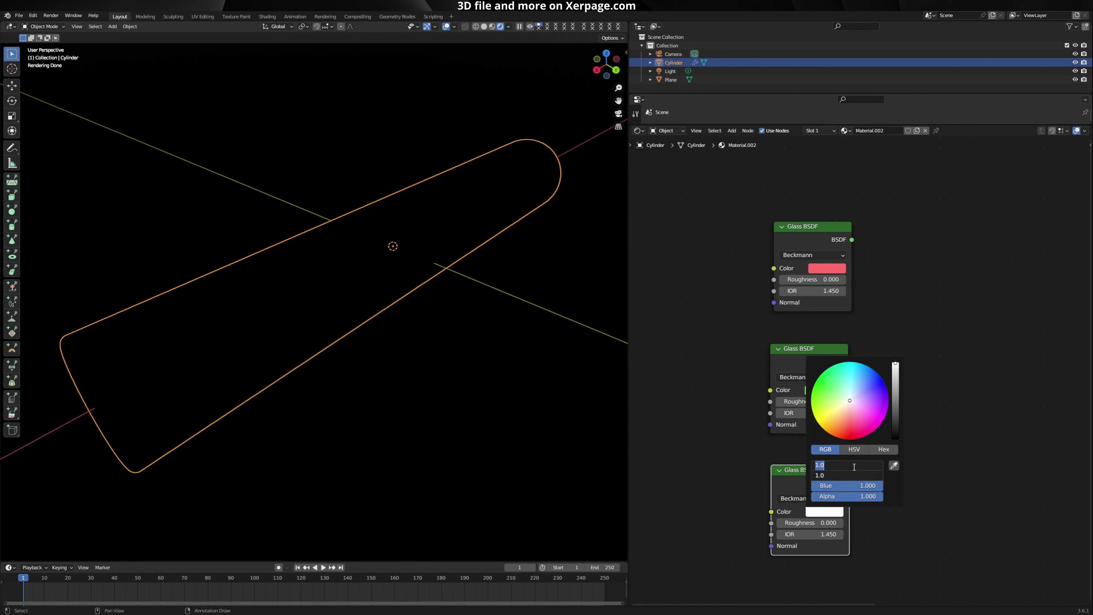
pyautogui.write('.15')
pyautogui.press('Return')
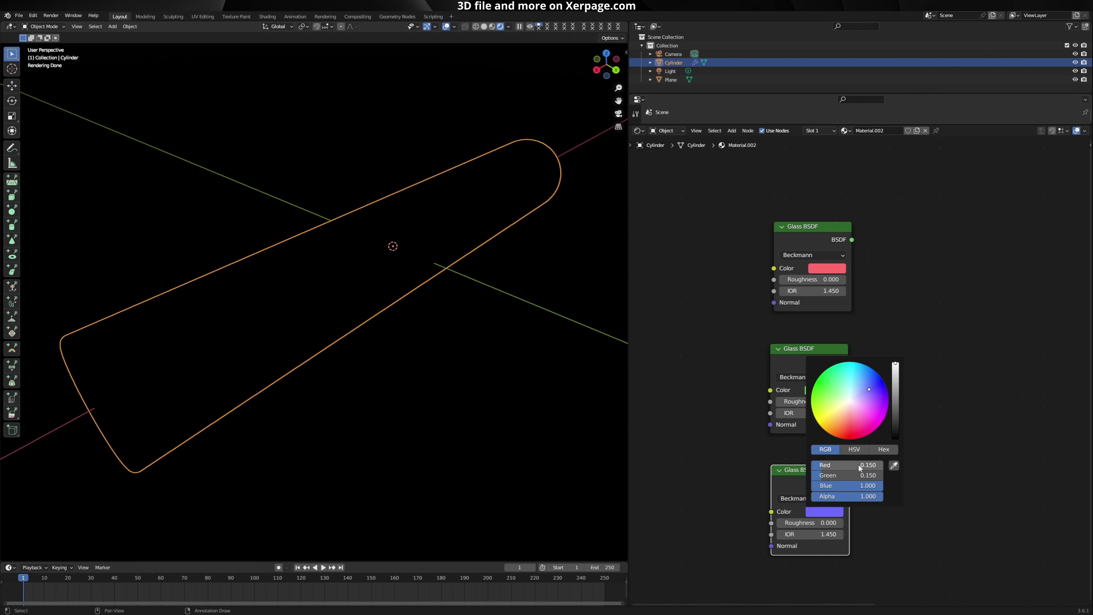
# Step: Add an Add Shader node between the glass nodes and the Material Output, and duplicate it once
pyautogui.scroll(-4, 925, 388)
pyautogui.moveTo(997, 402); pyautogui.dragTo(847, 413, button='middle')
pyautogui.hotkey('shift', 'a')
pyautogui.click(850, 388)
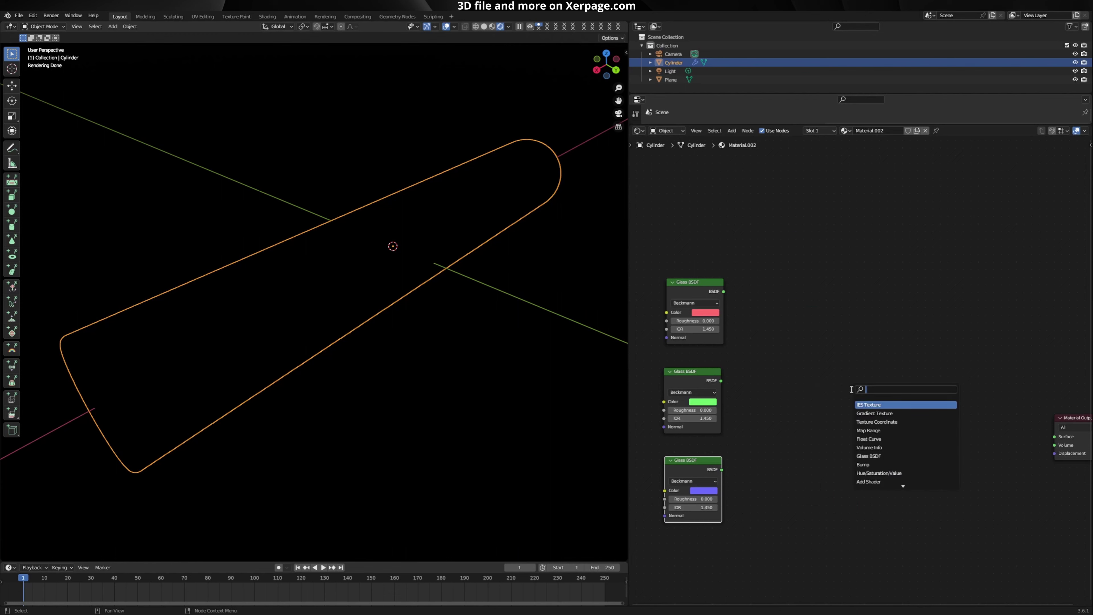
pyautogui.write('ad')
pyautogui.press('Return')
pyautogui.click(824, 358)
pyautogui.hotkey('shift', 'd')
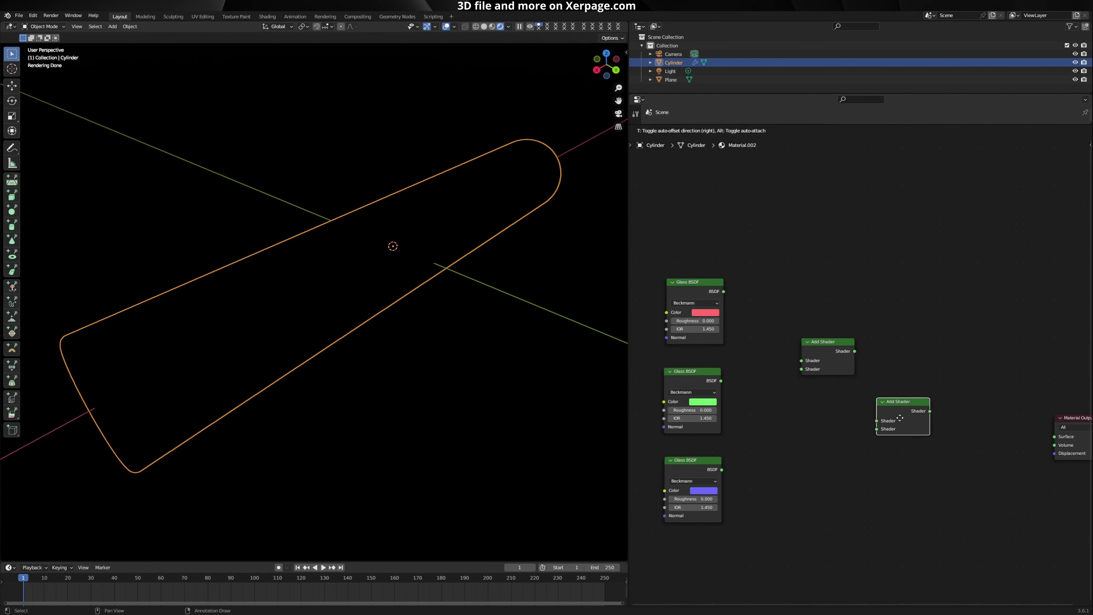
pyautogui.click(901, 426)
# Step: Connect the red and green glass to the first Add Shader, combine it with the blue glass in the second, and feed that into Surface
pyautogui.moveTo(723, 292); pyautogui.dragTo(803, 360)
pyautogui.moveTo(721, 381); pyautogui.dragTo(879, 428)
pyautogui.moveTo(722, 469); pyautogui.dragTo(1054, 437)
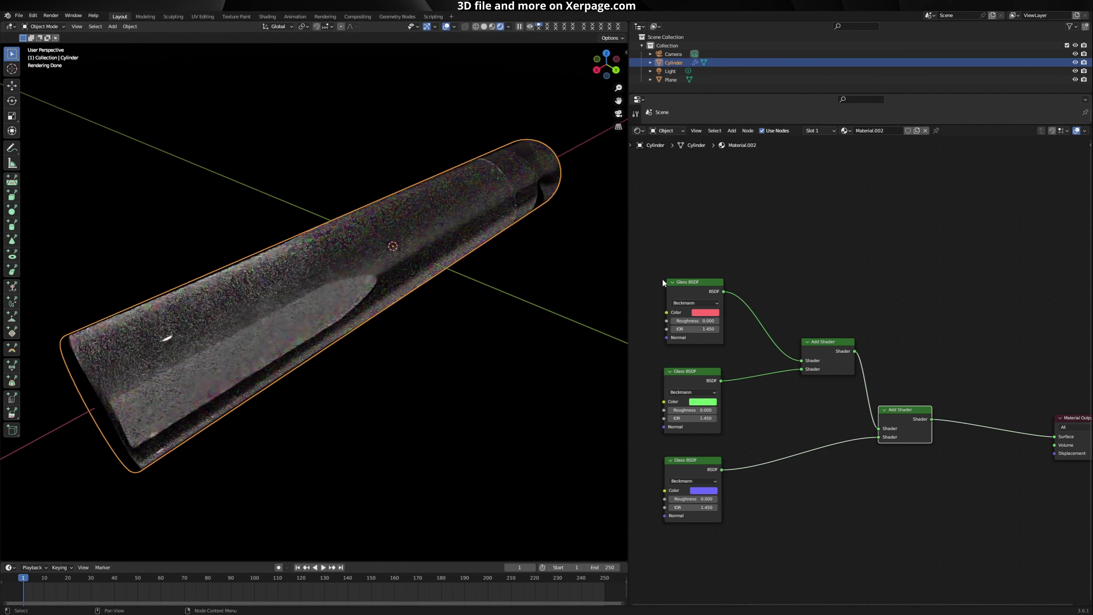
# Step: Set the red Glass BSDF's IOR to 2
pyautogui.moveTo(761, 373); pyautogui.dragTo(924, 380, button='middle')
pyautogui.scroll(2, 924, 380)
pyautogui.scroll(-2, 862, 337)
pyautogui.moveTo(866, 329); pyautogui.dragTo(810, 324, button='middle')
pyautogui.scroll(1, 810, 329)
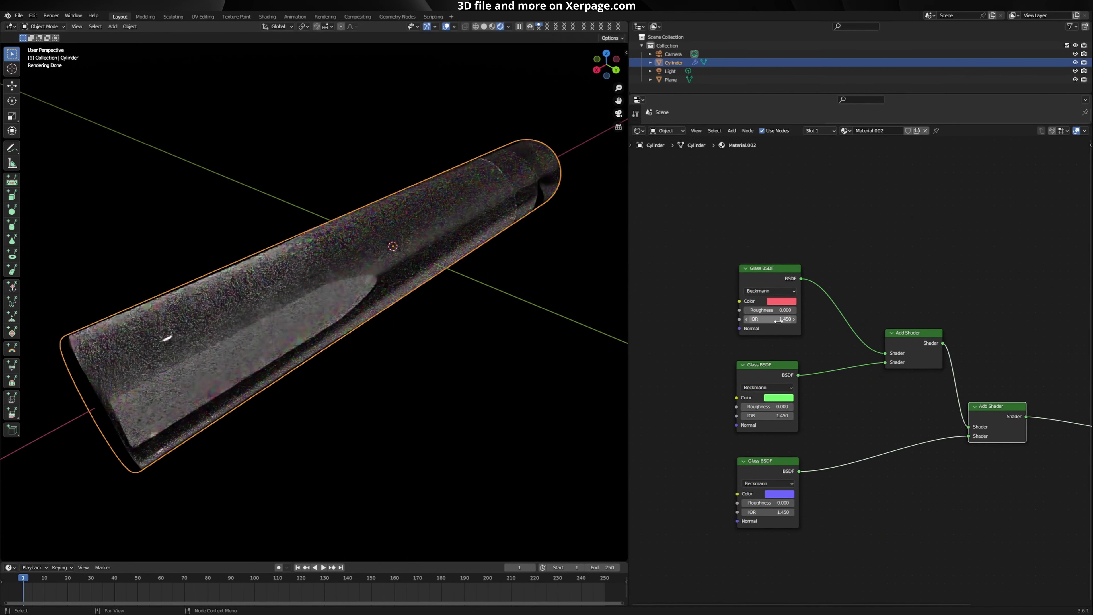
pyautogui.click(773, 321)
pyautogui.write('2')
pyautogui.press('Return')
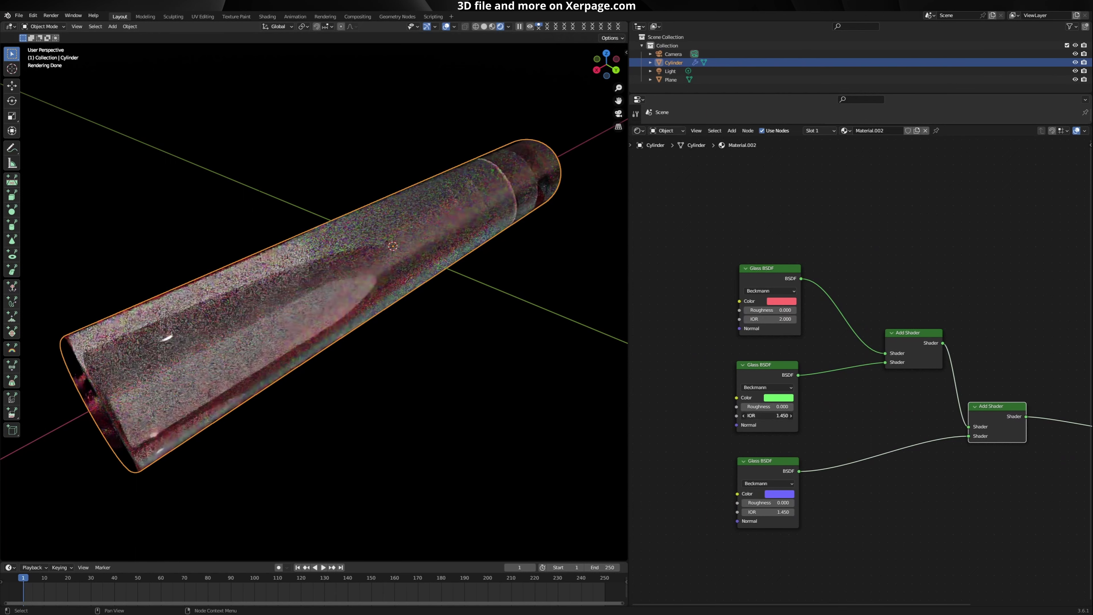
# Step: Set the IOR to 3 on the green Glass BSDF and 4 on the blue one
pyautogui.click(767, 416)
pyautogui.write('3')
pyautogui.press('Return')
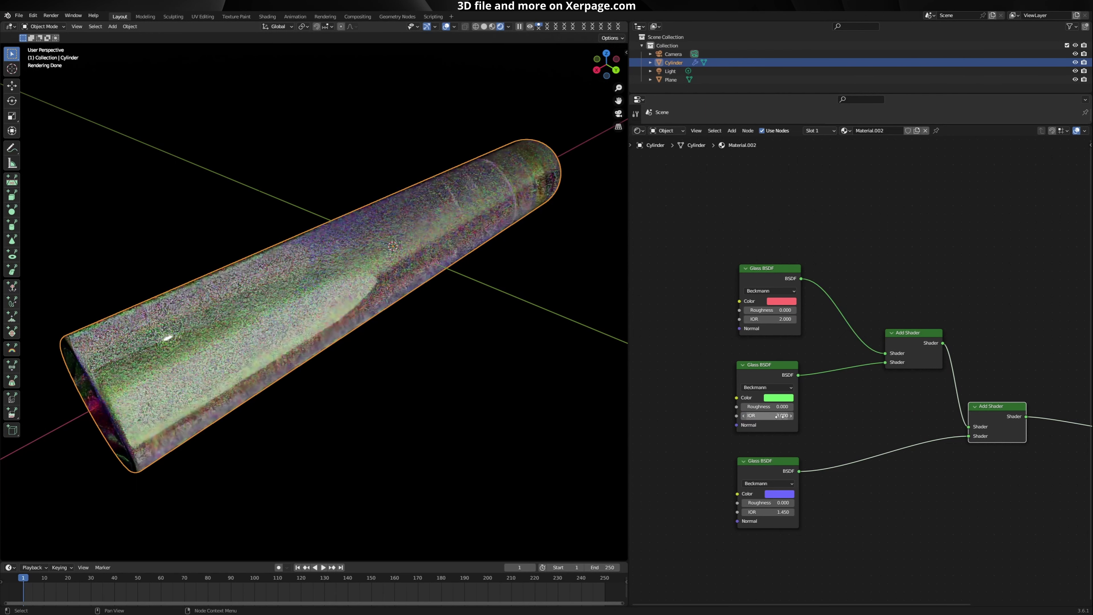
pyautogui.click(770, 512)
pyautogui.write('4')
pyautogui.press('Return')
# Step: Add a Principled BSDF node in the empty area below the cylinder material's glass node group
pyautogui.scroll(-3, 874, 365)
pyautogui.moveTo(893, 409); pyautogui.dragTo(837, 218, button='middle')
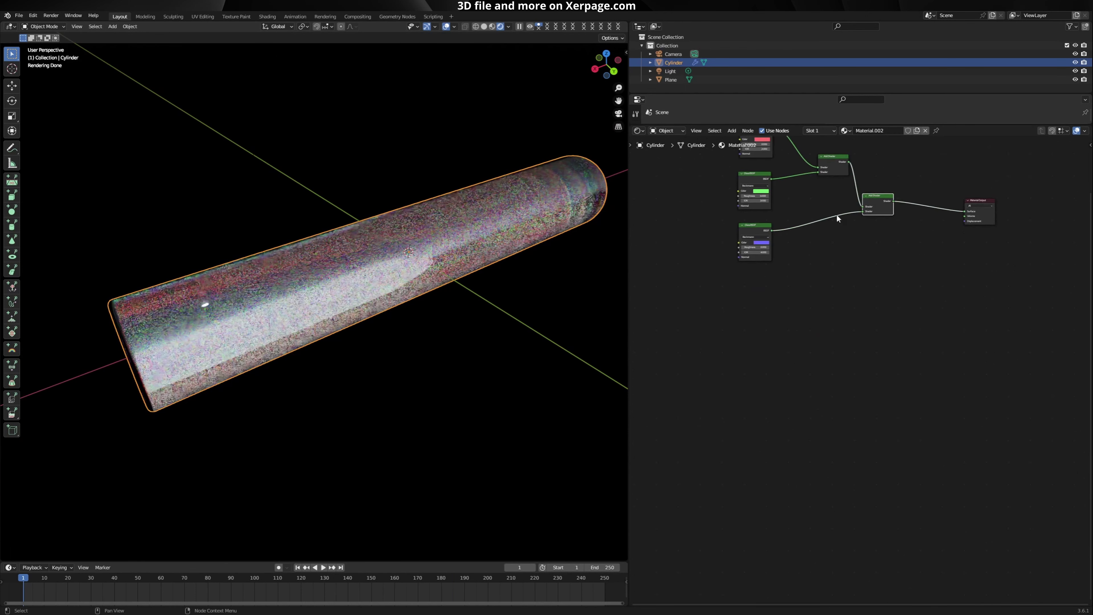
pyautogui.scroll(3, 858, 301)
pyautogui.scroll(-4, 867, 323)
pyautogui.click(912, 457)
pyautogui.moveTo(916, 391); pyautogui.dragTo(848, 343, button='middle')
pyautogui.hotkey('shift', 'a')
pyautogui.click(848, 343)
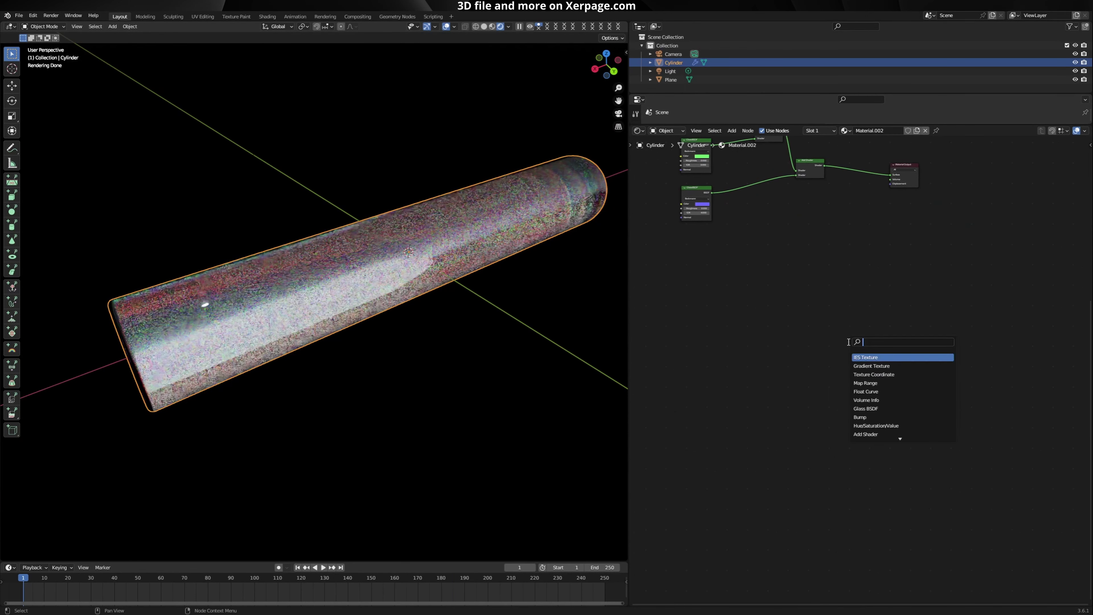
pyautogui.write('pr')
pyautogui.click(874, 356)
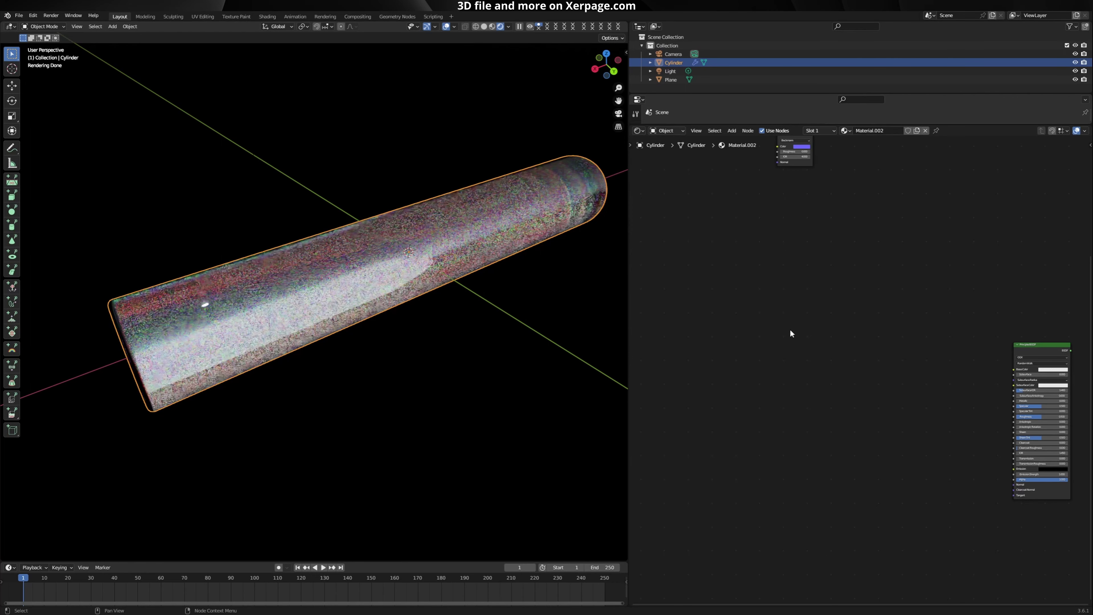
# Step: Add a Voronoi Texture node in the empty area before the Principled BSDF and place a duplicate below it
pyautogui.hotkey('shift', 'a')
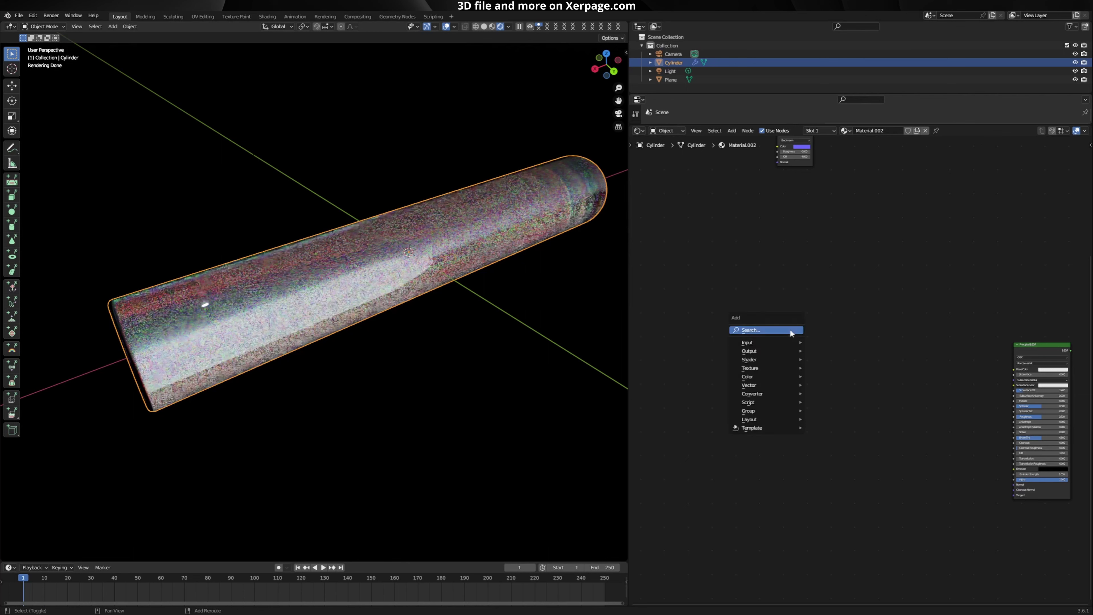
pyautogui.write('vo')
pyautogui.click(830, 363)
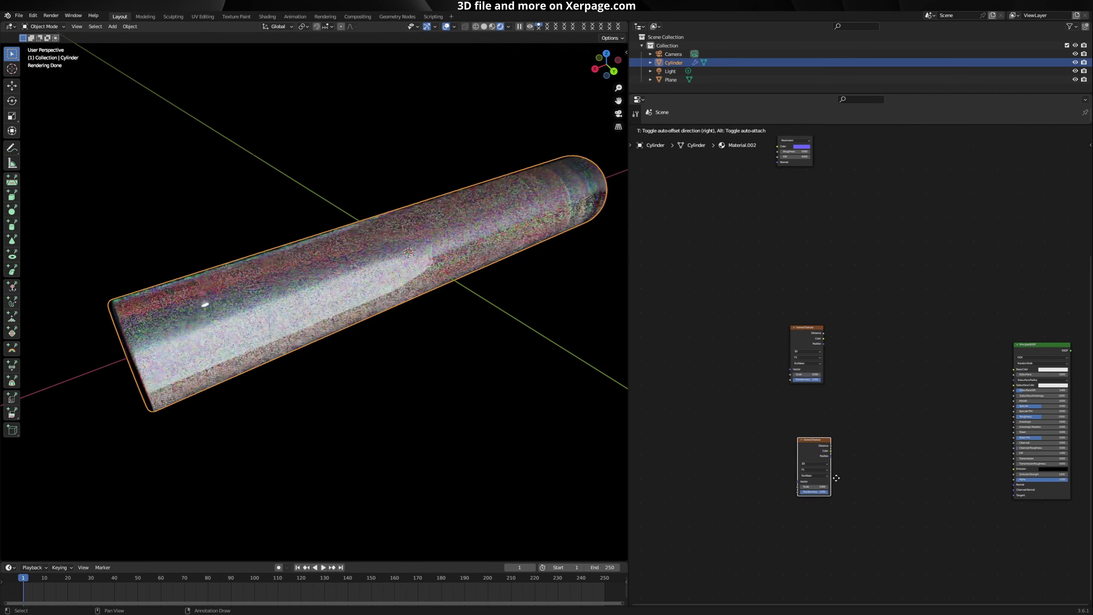
# Step: Set the upper Voronoi Texture's feature output to Distance to Edge and the lower one's distance metric to Minkowski
pyautogui.scroll(4, 829, 362)
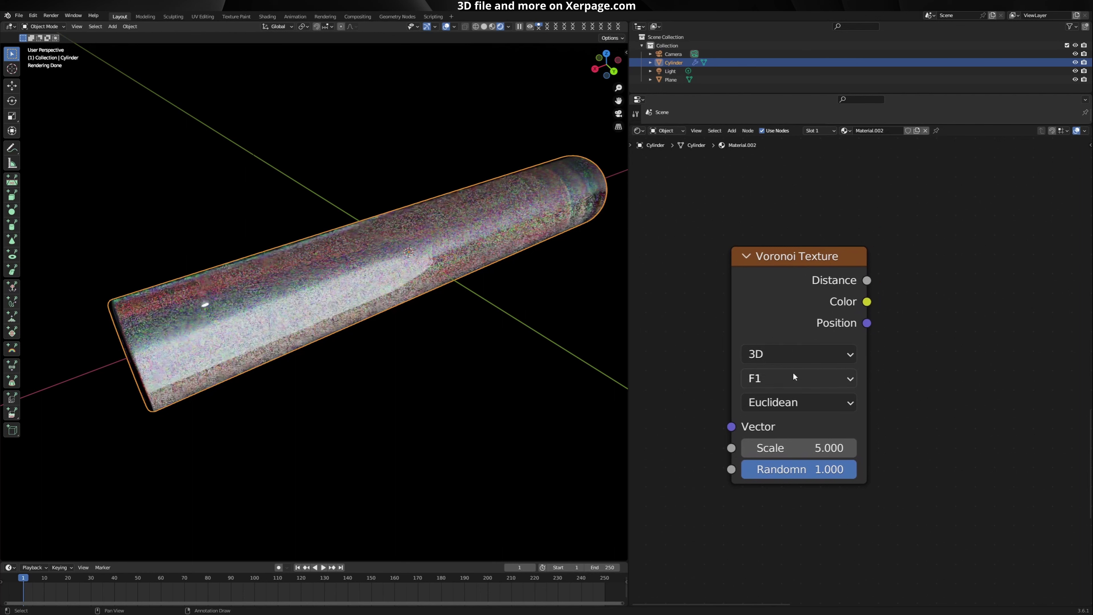
pyautogui.click(783, 377)
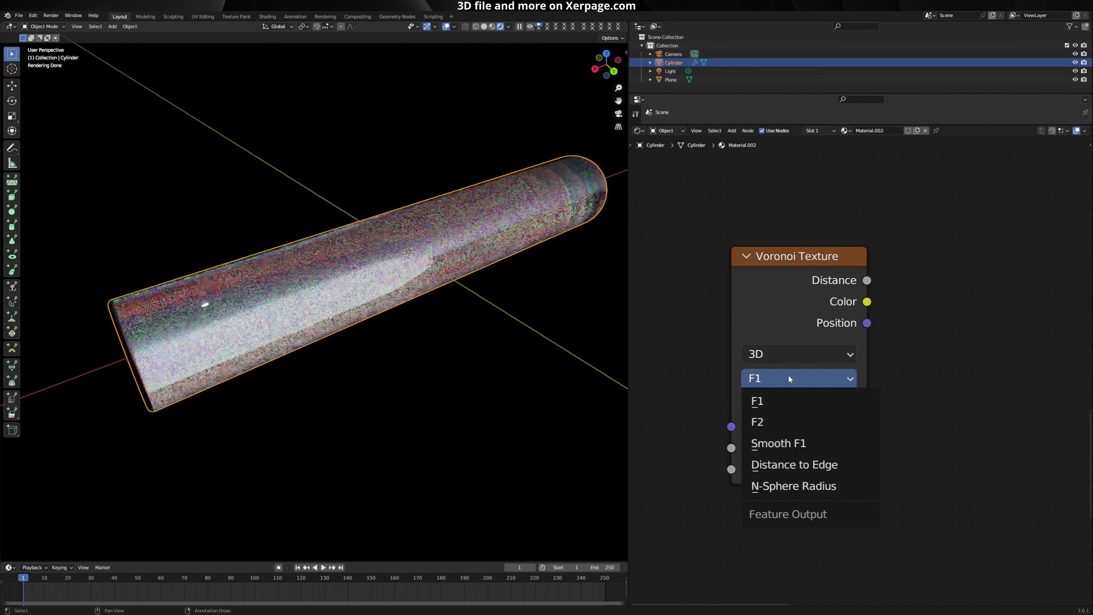
pyautogui.click(813, 465)
pyautogui.scroll(-6, 827, 525)
pyautogui.moveTo(826, 525); pyautogui.dragTo(844, 273, button='middle')
pyautogui.scroll(5, 848, 383)
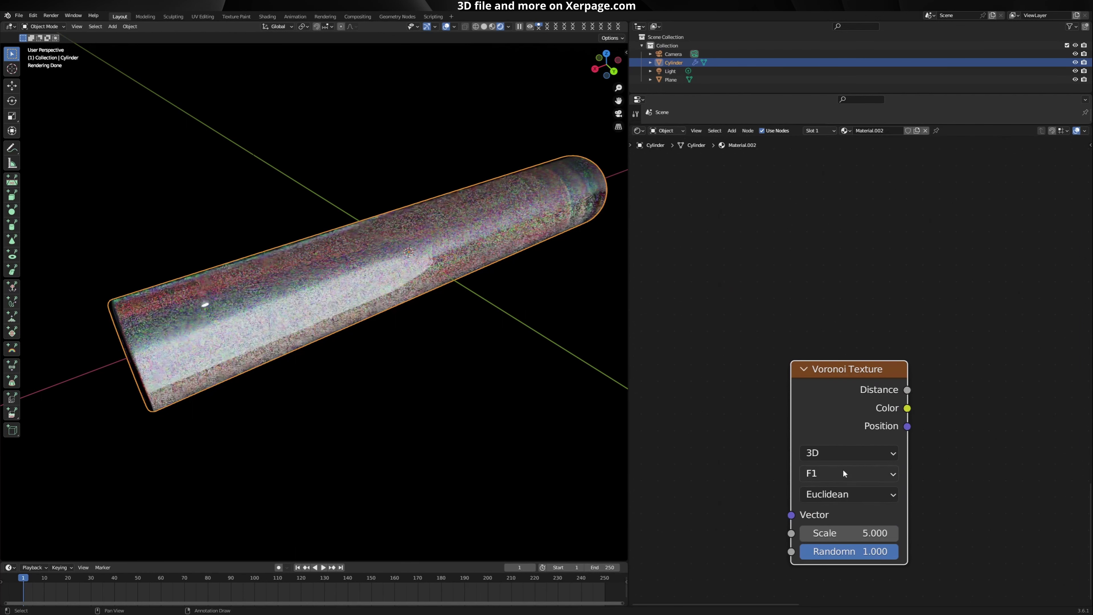
pyautogui.click(849, 496)
pyautogui.click(839, 567)
pyautogui.scroll(-3, 860, 370)
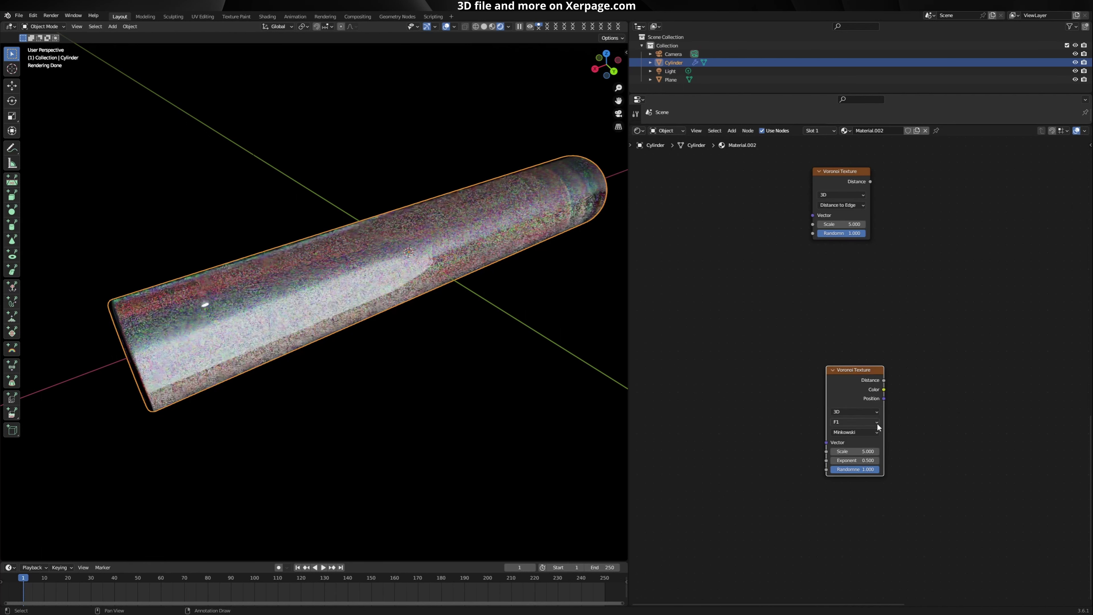
# Step: Give each of the two Voronoi Texture nodes its own Texture Coordinate and Mapping setup
pyautogui.moveTo(876, 331); pyautogui.dragTo(874, 360, button='middle')
pyautogui.scroll(-1, 849, 258)
pyautogui.click(841, 212)
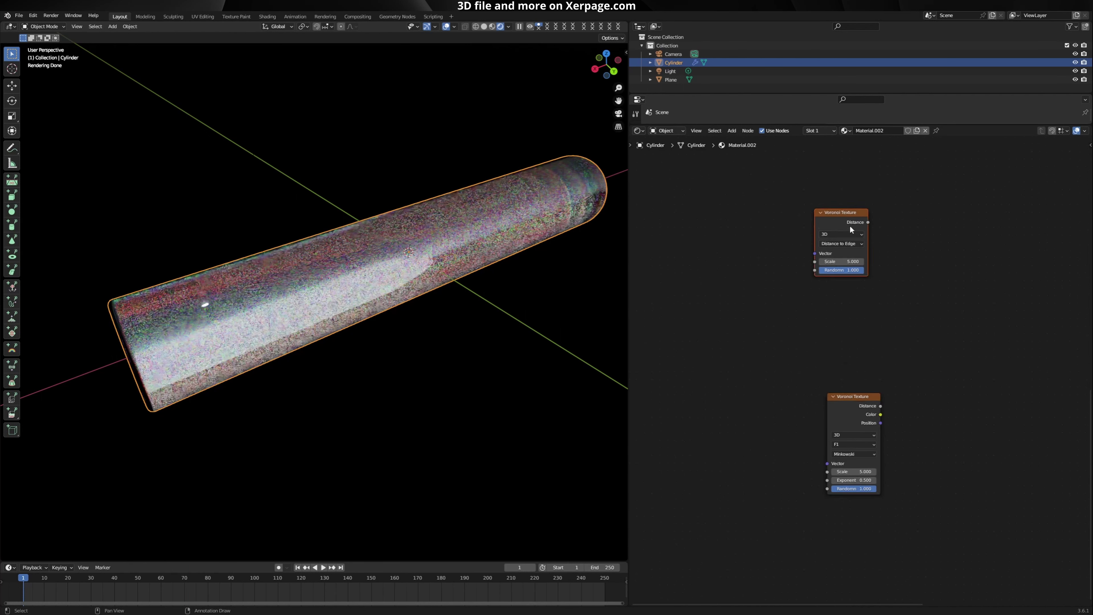
pyautogui.hotkey('ctrl', 't')
pyautogui.click(854, 405)
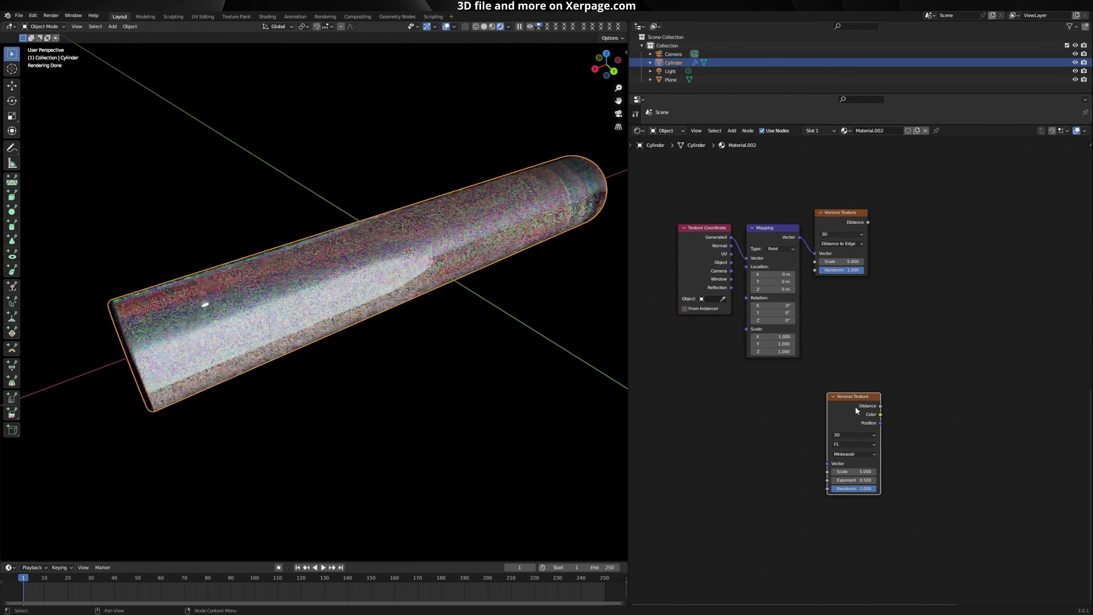
pyautogui.hotkey('ctrl', 't')
# Step: Add a Color Ramp node beside the upper Voronoi Texture and place a duplicate beside the lower one
pyautogui.scroll(-2, 854, 406)
pyautogui.hotkey('shift', 'a')
pyautogui.write('c')
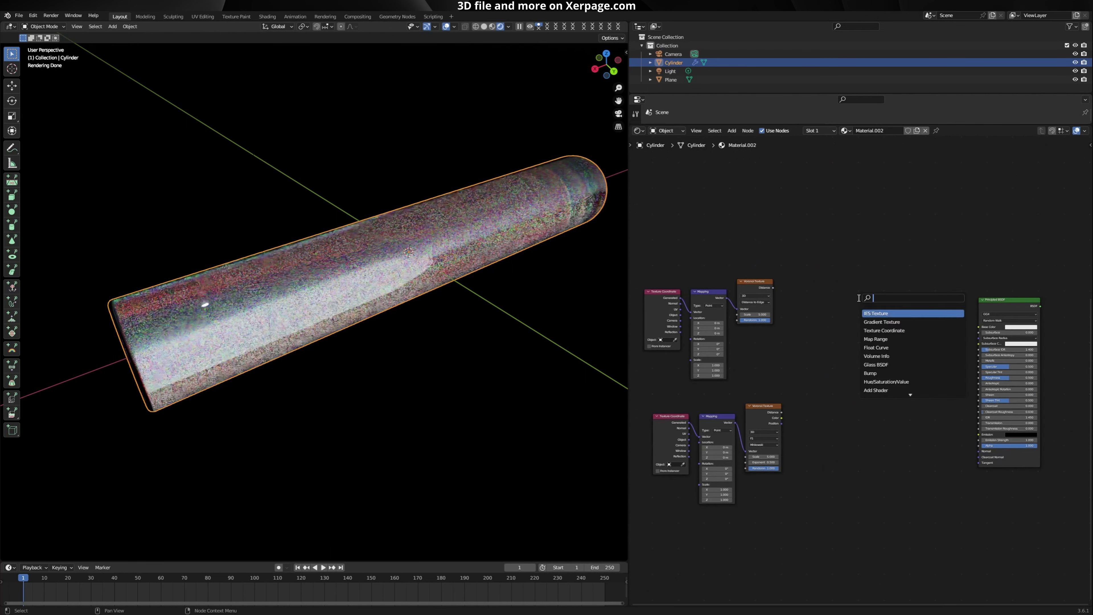
pyautogui.write('ol')
pyautogui.click(868, 322)
pyautogui.click(843, 307)
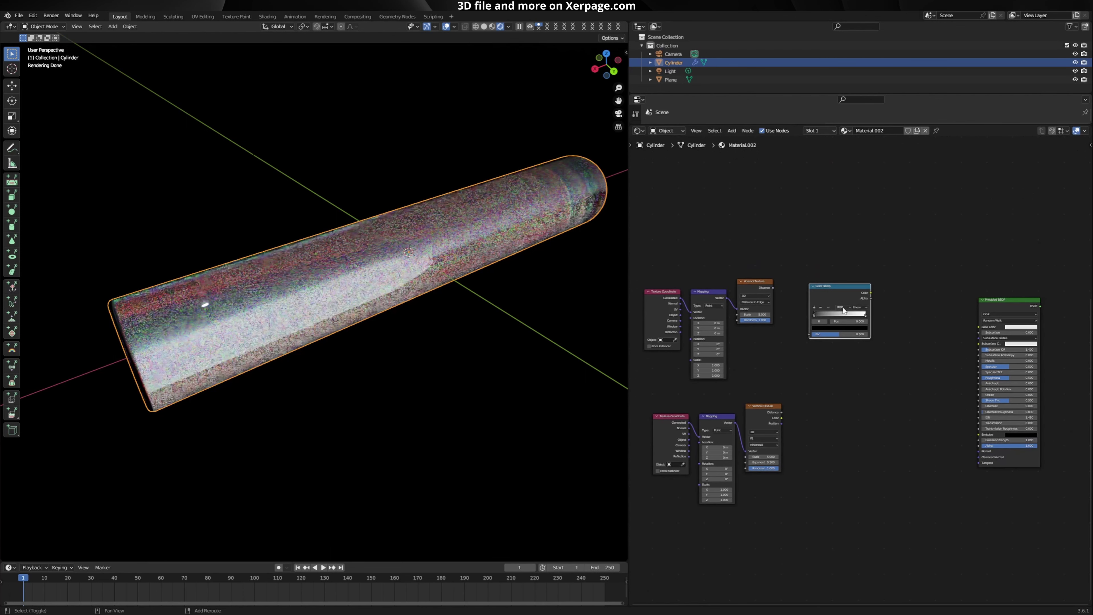
pyautogui.hotkey('shift', 'd')
pyautogui.click(842, 430)
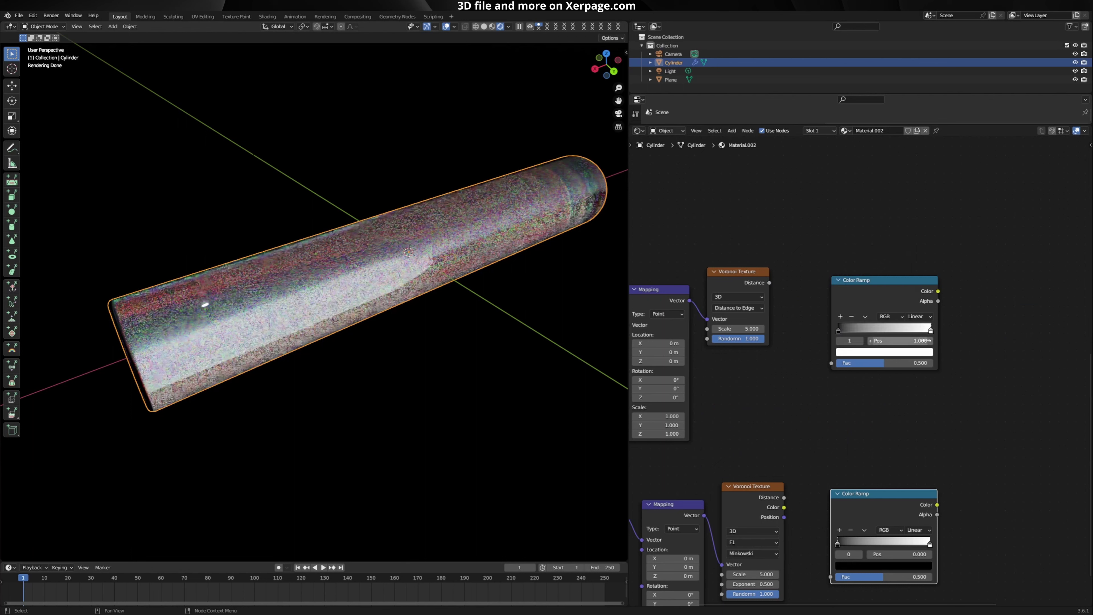
# Step: Darken the upper Color Ramp's white stop to an HSV value of 0.12
pyautogui.click(877, 351)
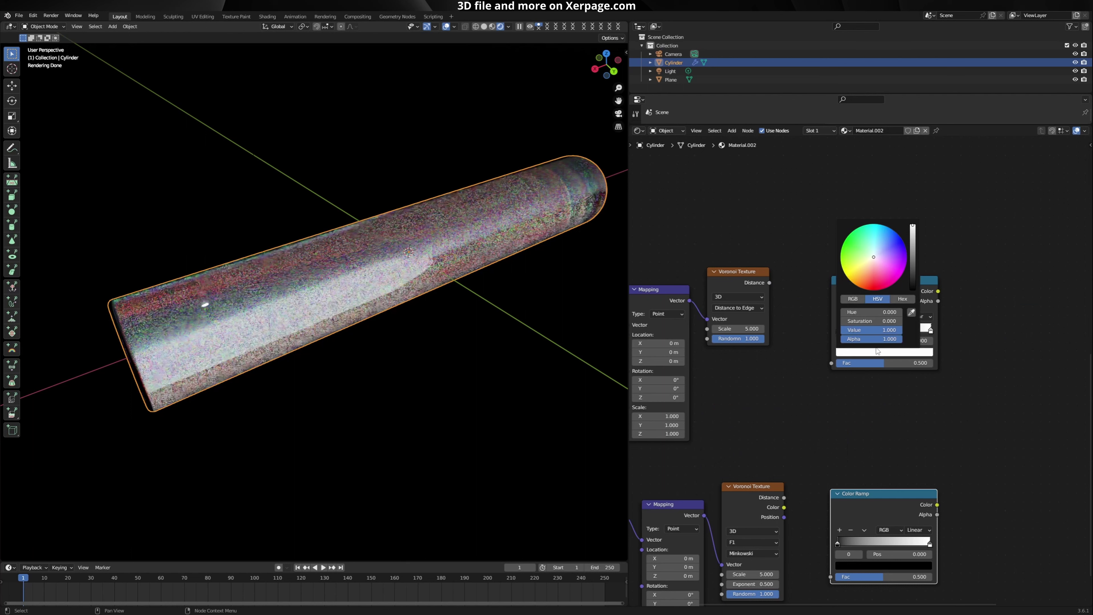
pyautogui.click(867, 331)
pyautogui.write('.12')
pyautogui.press('Return')
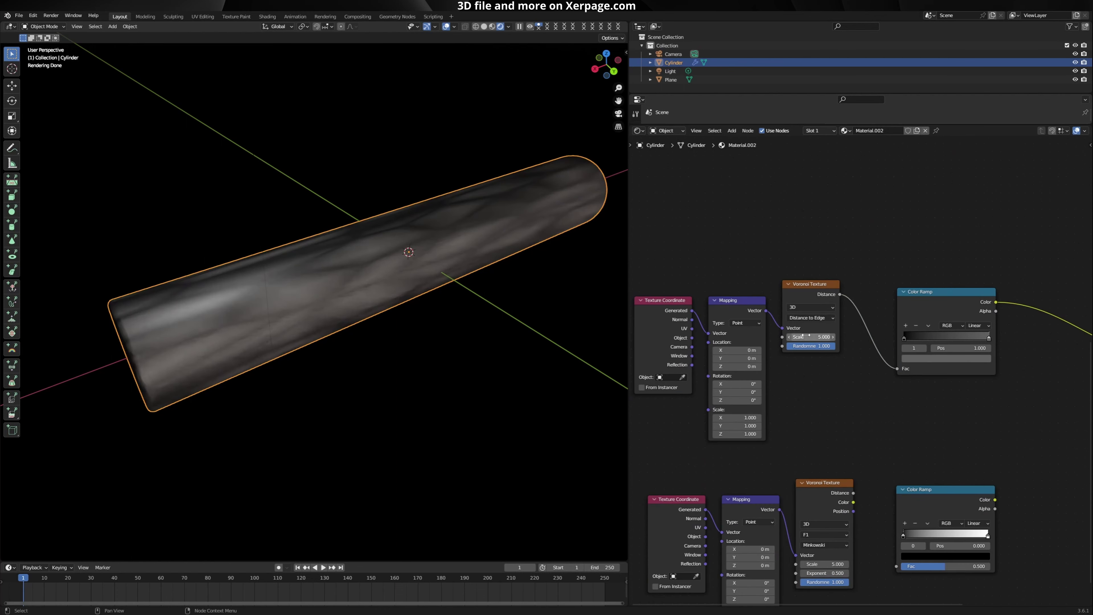
# Step: Set the upper Voronoi Texture's Scale to 92
pyautogui.moveTo(811, 336); pyautogui.dragTo(830, 336)
pyautogui.moveTo(811, 337); pyautogui.dragTo(866, 336)
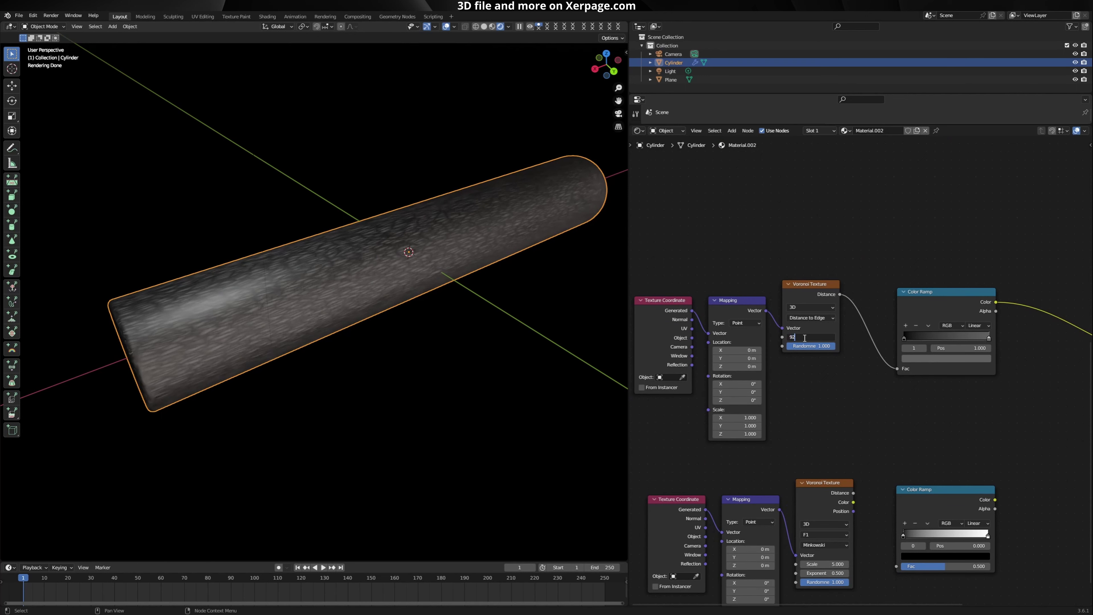
pyautogui.press('Return')
# Step: Set the Z scale of the upper Voronoi's Mapping node to 7.3
pyautogui.scroll(3, 900, 380)
pyautogui.scroll(4, 451, 317)
pyautogui.moveTo(451, 317); pyautogui.dragTo(495, 303, button='middle')
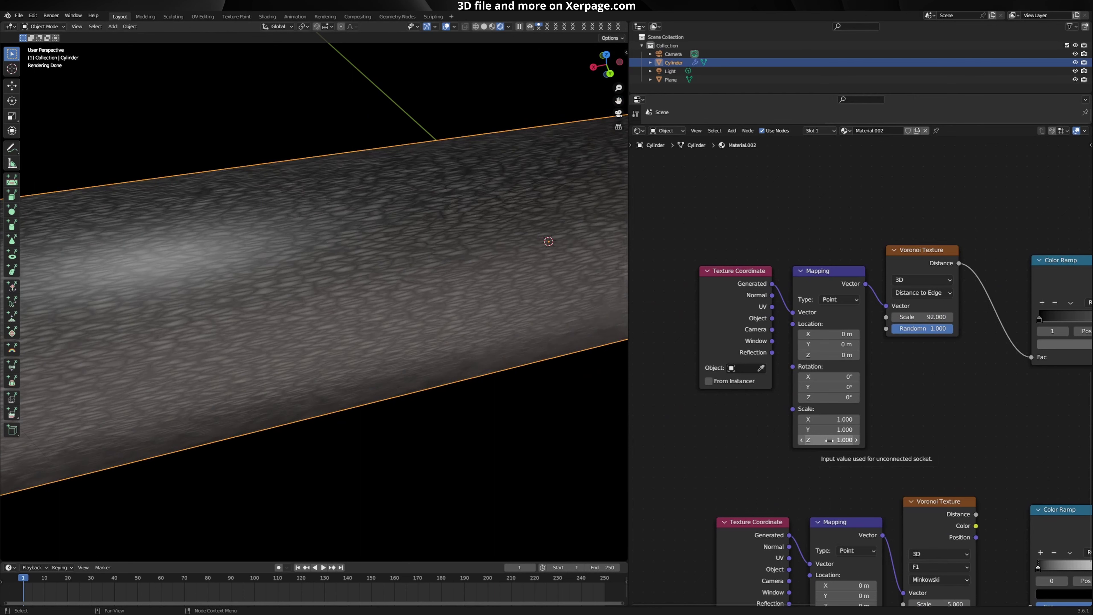
pyautogui.moveTo(829, 440); pyautogui.dragTo(828, 440)
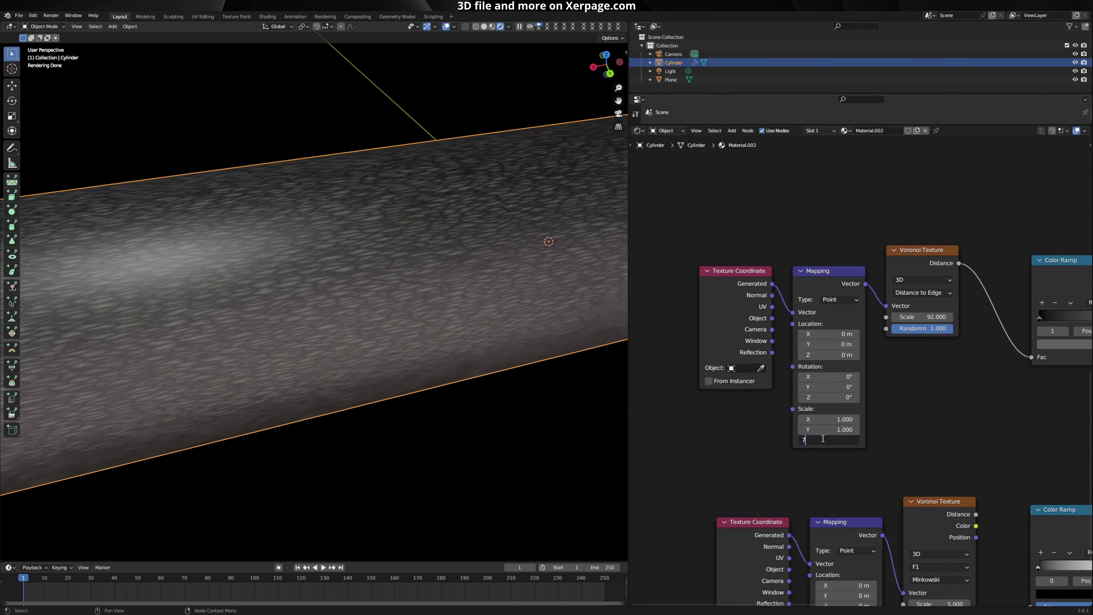
pyautogui.press('Return')
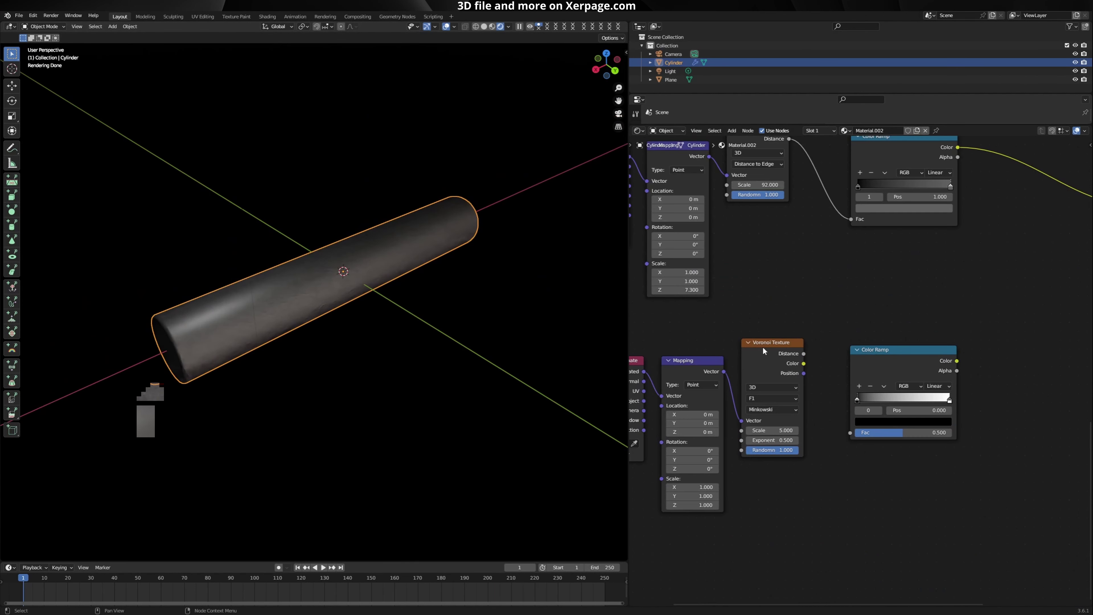
# Step: Move the lower Voronoi Texture node slightly away from its Mapping node and set its Scale to 92
pyautogui.moveTo(762, 346); pyautogui.dragTo(787, 351)
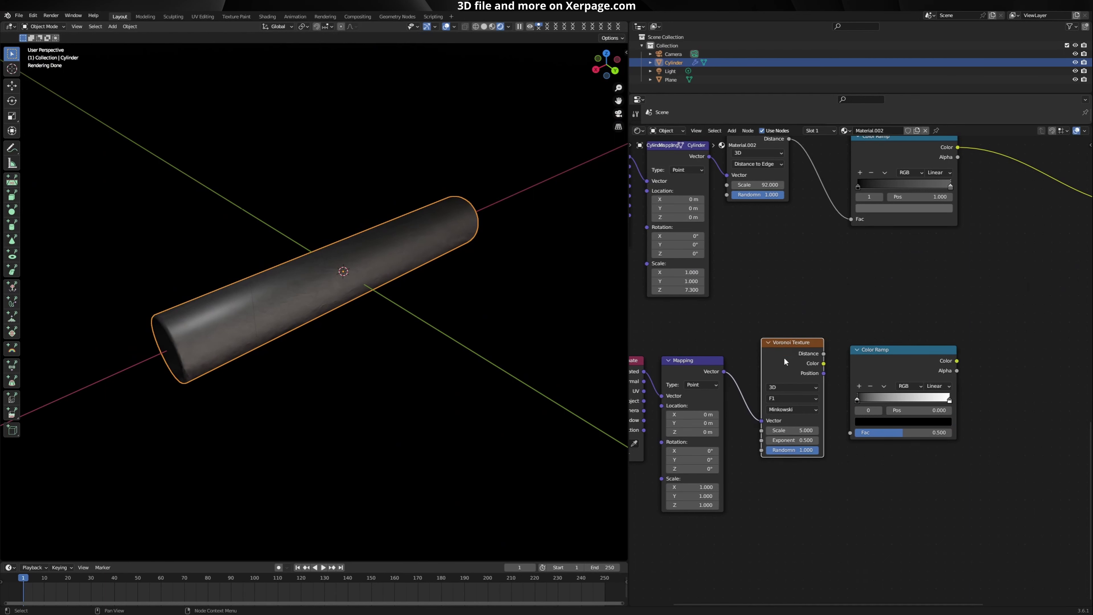
pyautogui.click(794, 429)
pyautogui.press('Return')
# Step: Set the Z scale of the lower Voronoi's Mapping node to 7.3
pyautogui.scroll(2, 818, 437)
pyautogui.scroll(-2, 812, 430)
pyautogui.moveTo(687, 340); pyautogui.dragTo(775, 307, button='middle')
pyautogui.moveTo(780, 357); pyautogui.dragTo(791, 284, button='middle')
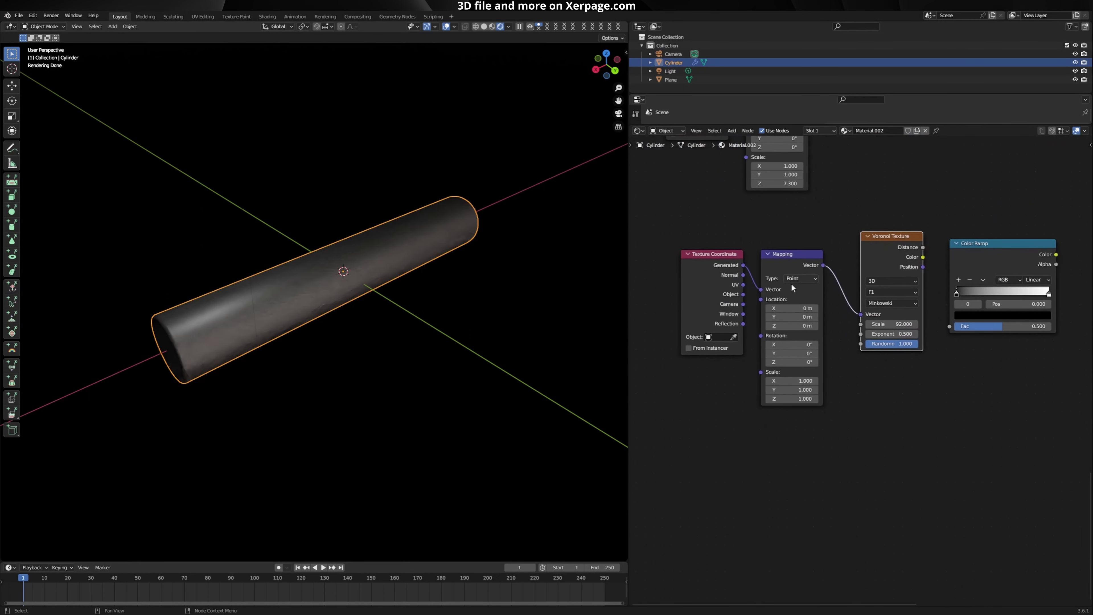
pyautogui.scroll(3, 792, 297)
pyautogui.scroll(-2, 786, 316)
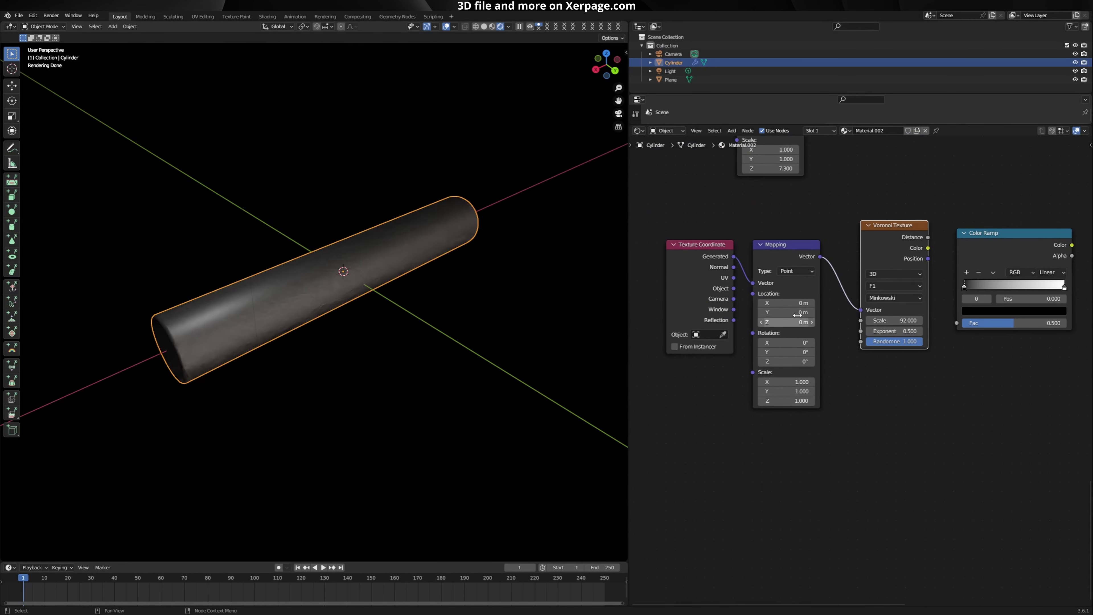
pyautogui.click(783, 400)
pyautogui.press('Return')
# Step: Shift the lower Color Ramp node aside, then move its black stop to about 0.31 and its white stop to about 0.72
pyautogui.scroll(-5, 938, 404)
pyautogui.moveTo(938, 404); pyautogui.dragTo(830, 498, button='middle')
pyautogui.scroll(3, 830, 497)
pyautogui.moveTo(912, 366); pyautogui.dragTo(930, 362)
pyautogui.moveTo(960, 395); pyautogui.dragTo(945, 395)
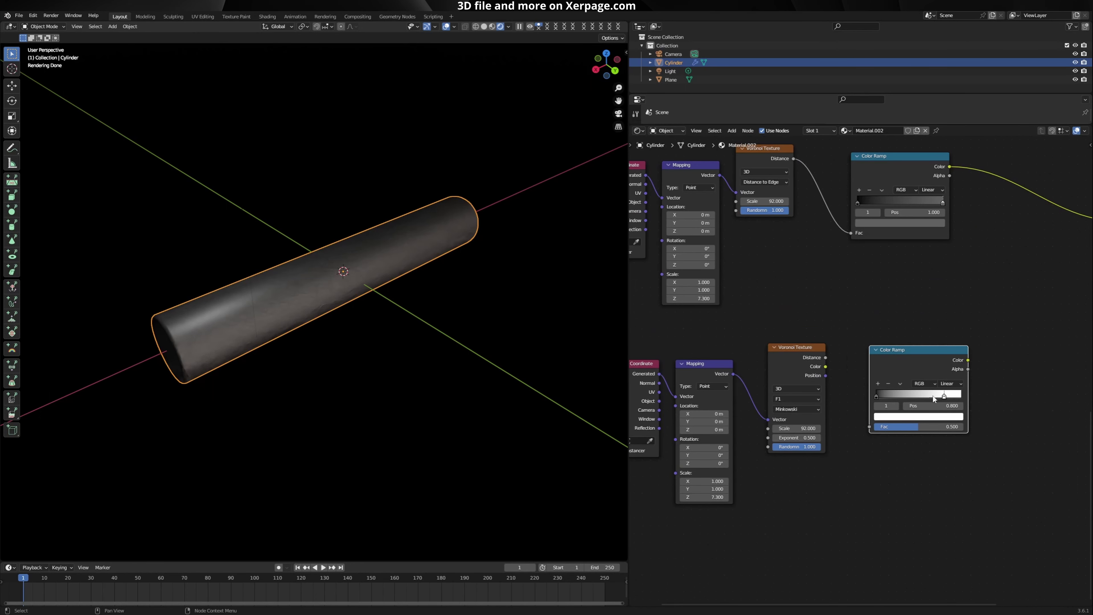
pyautogui.moveTo(877, 395); pyautogui.dragTo(938, 393)
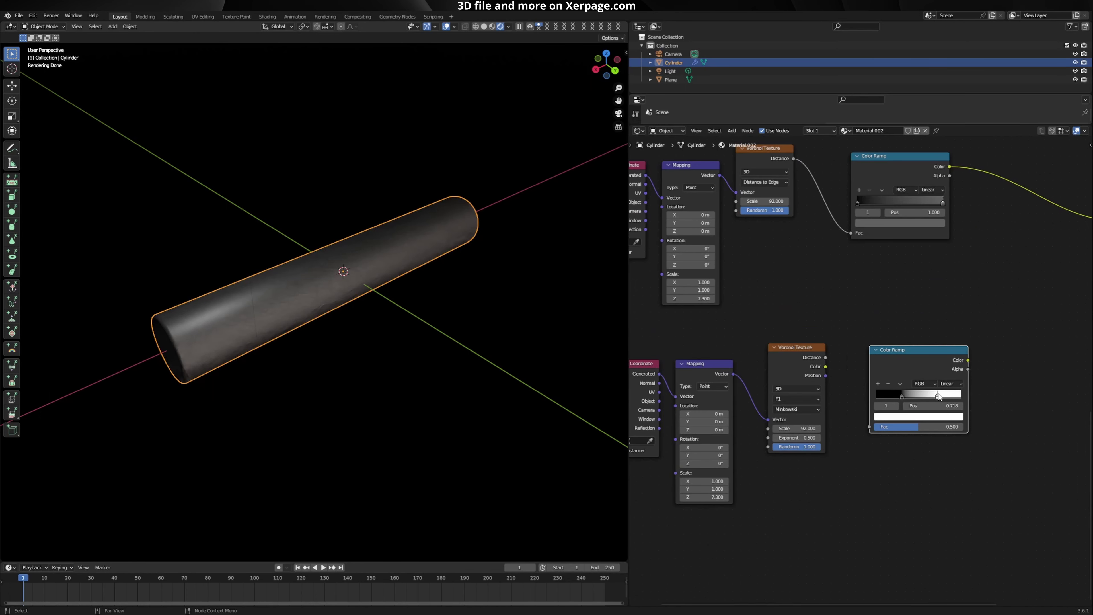
# Step: Darken the lower Color Ramp's white stop to an HSV value of 0.12
pyautogui.click(933, 416)
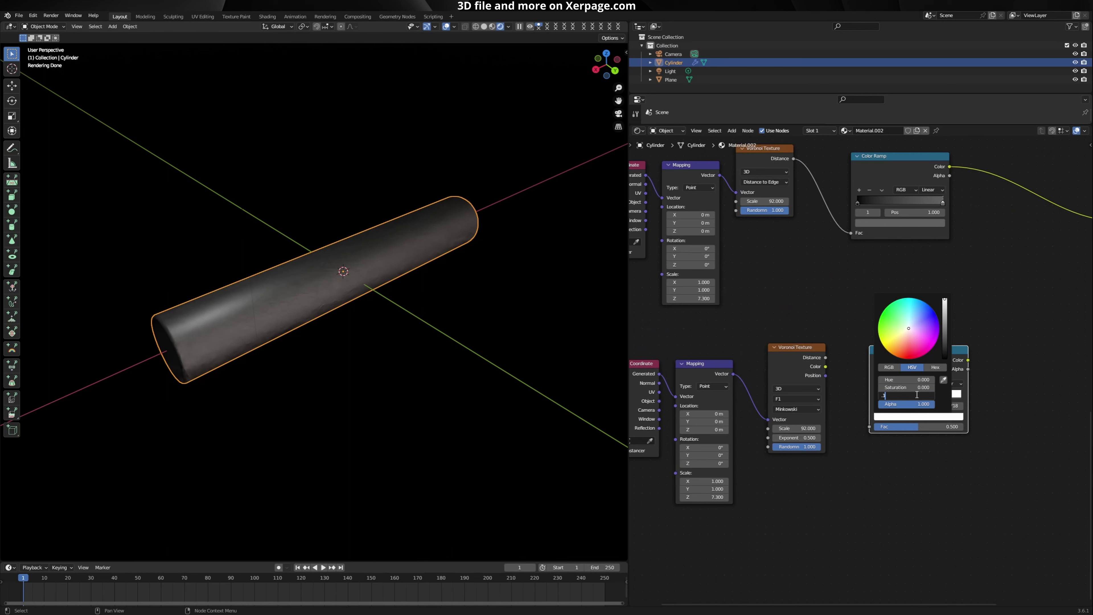
pyautogui.click(916, 394)
pyautogui.write('.12')
pyautogui.press('Return')
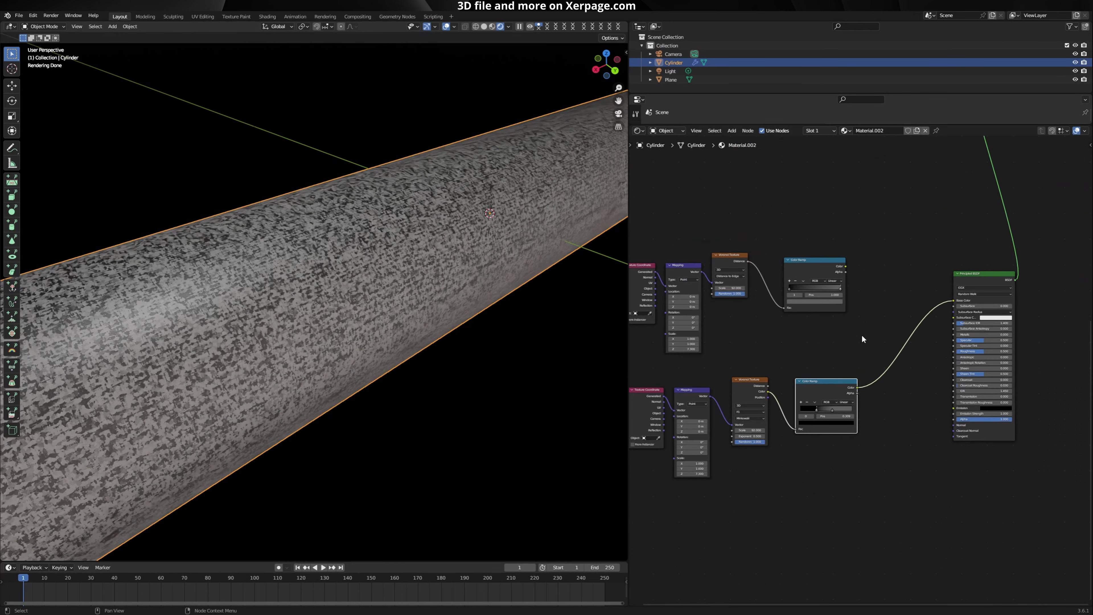
# Step: Insert a Mix Color node before the Principled Base Color, with the upper Color Ramp in A and the lower one in B
pyautogui.hotkey('shift', 'a')
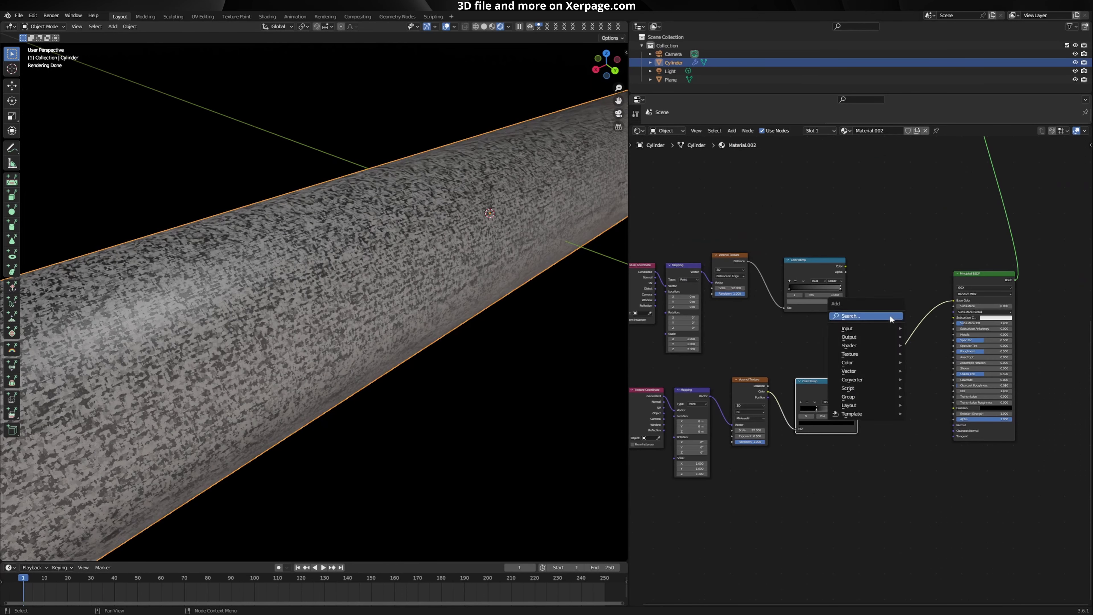
pyautogui.click(908, 318)
pyautogui.write('mi')
pyautogui.click(908, 340)
pyautogui.click(899, 327)
pyautogui.scroll(1, 859, 371)
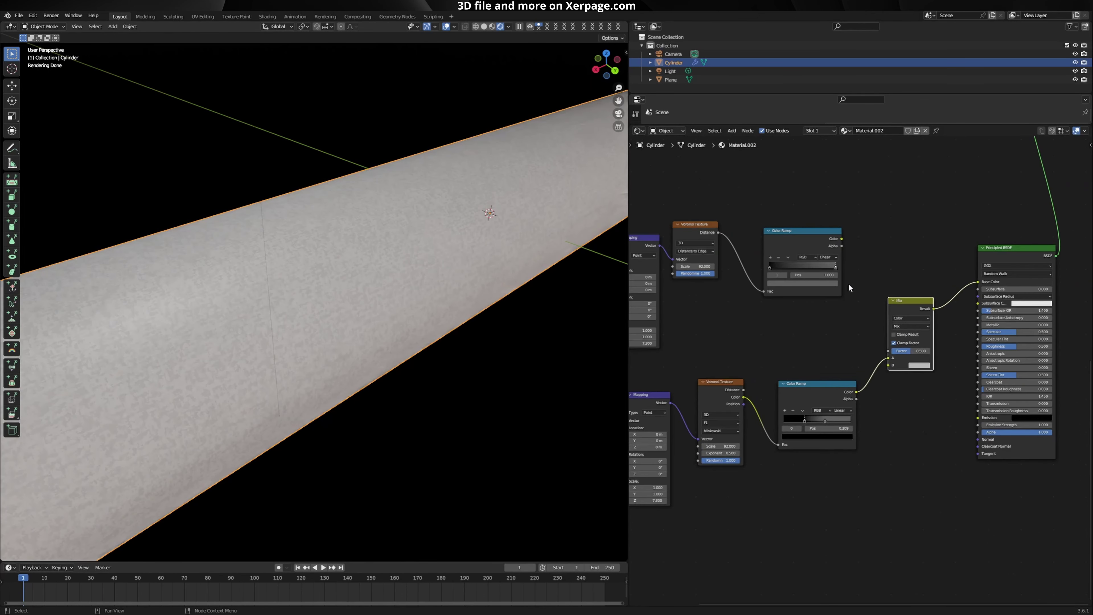
pyautogui.moveTo(841, 238); pyautogui.dragTo(888, 358)
# Step: Set the Mix node's Factor to 0.21
pyautogui.scroll(1, 905, 353)
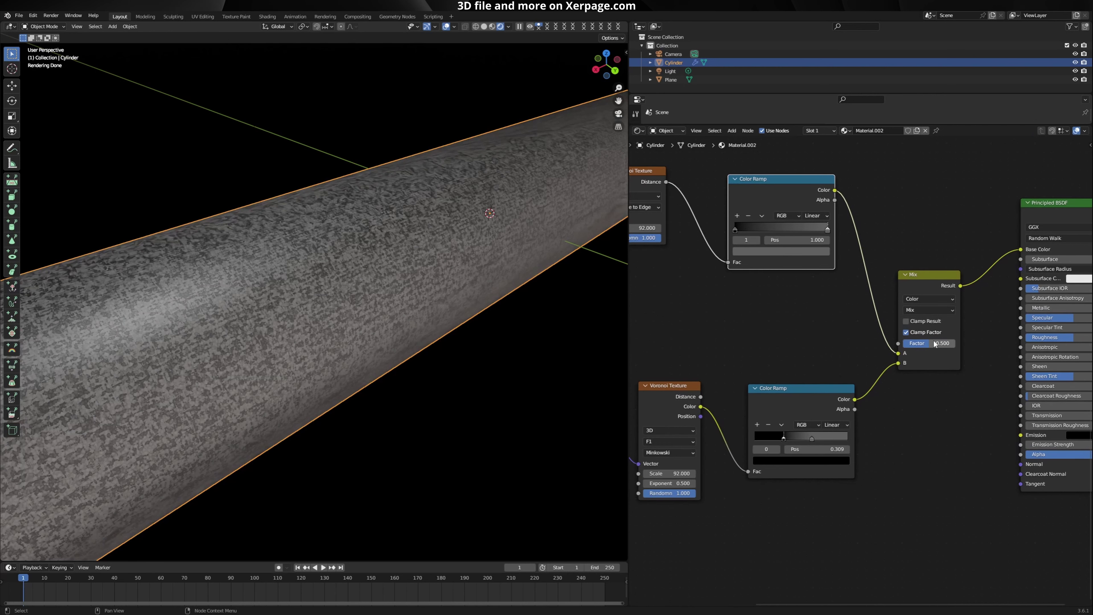
pyautogui.click(932, 343)
pyautogui.write('.21')
pyautogui.press('Return')
# Step: Insert a Color Ramp node between the Mix node's Result and the Principled BSDF's Base Color
pyautogui.scroll(-3, 835, 346)
pyautogui.hotkey('shift', 'a')
pyautogui.press('Escape')
pyautogui.hotkey('shift', 'a')
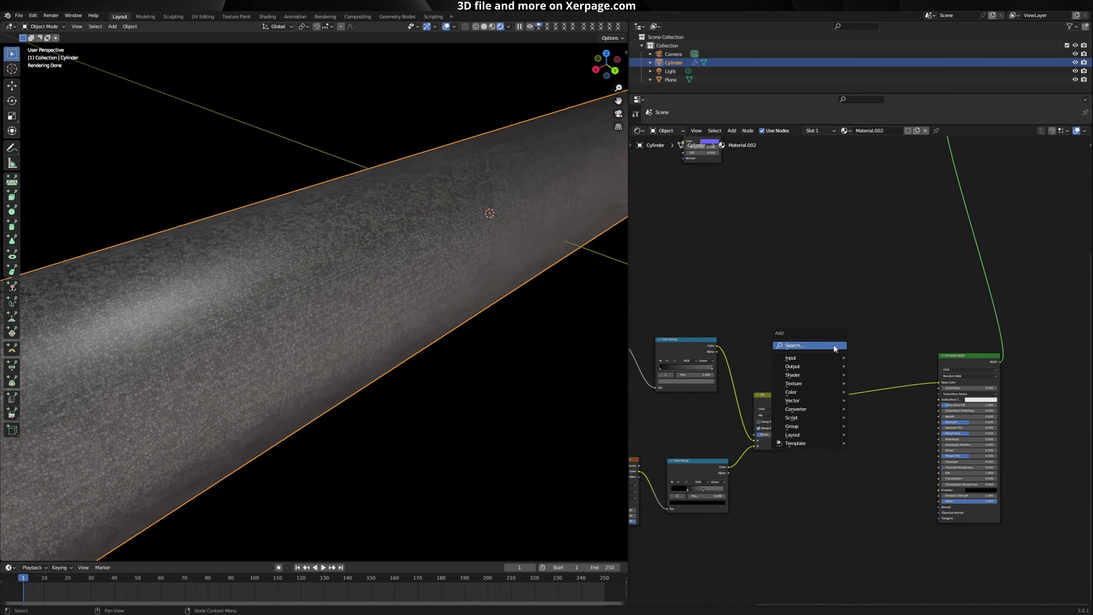
pyautogui.write('color ramp')
pyautogui.press('Return')
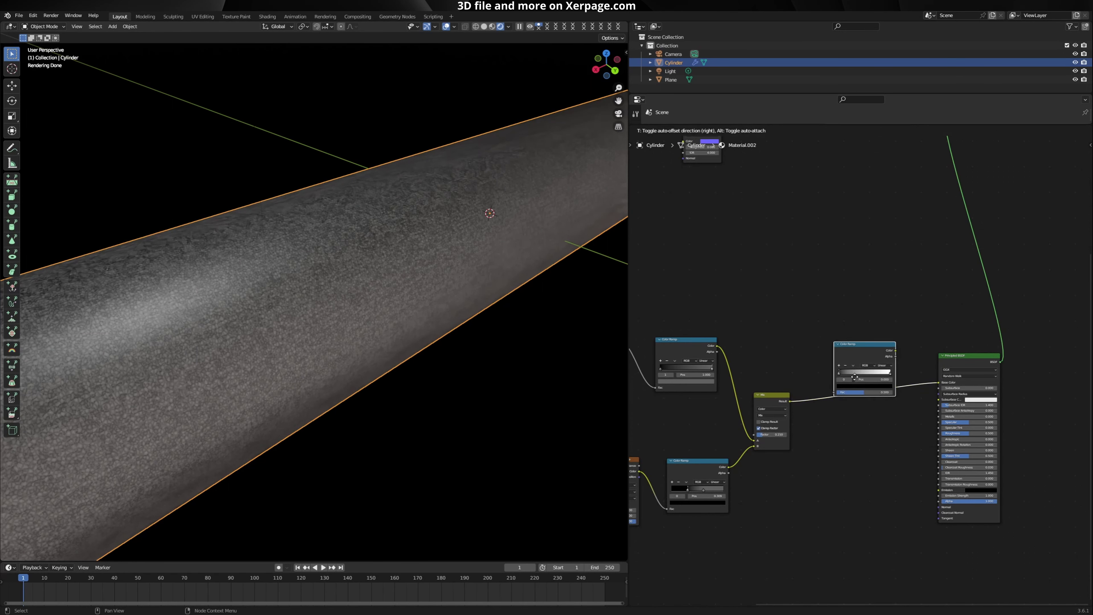
pyautogui.click(854, 376)
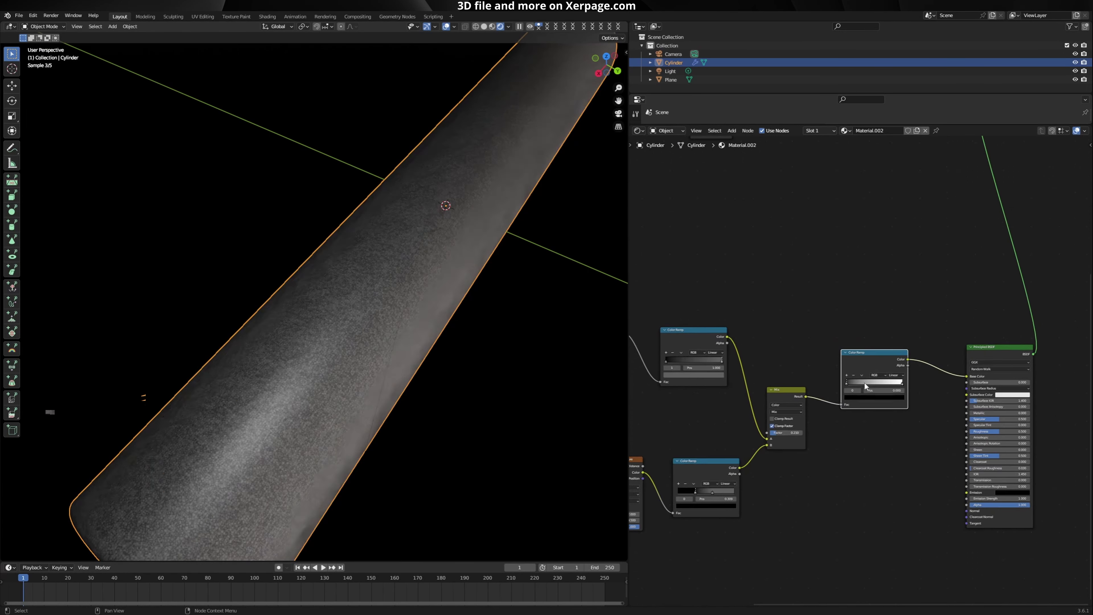
# Step: Set the black stop's position to 0.02 and the white stop's to 0.08 on the Color Ramp after the Mix node
pyautogui.scroll(5, 847, 414)
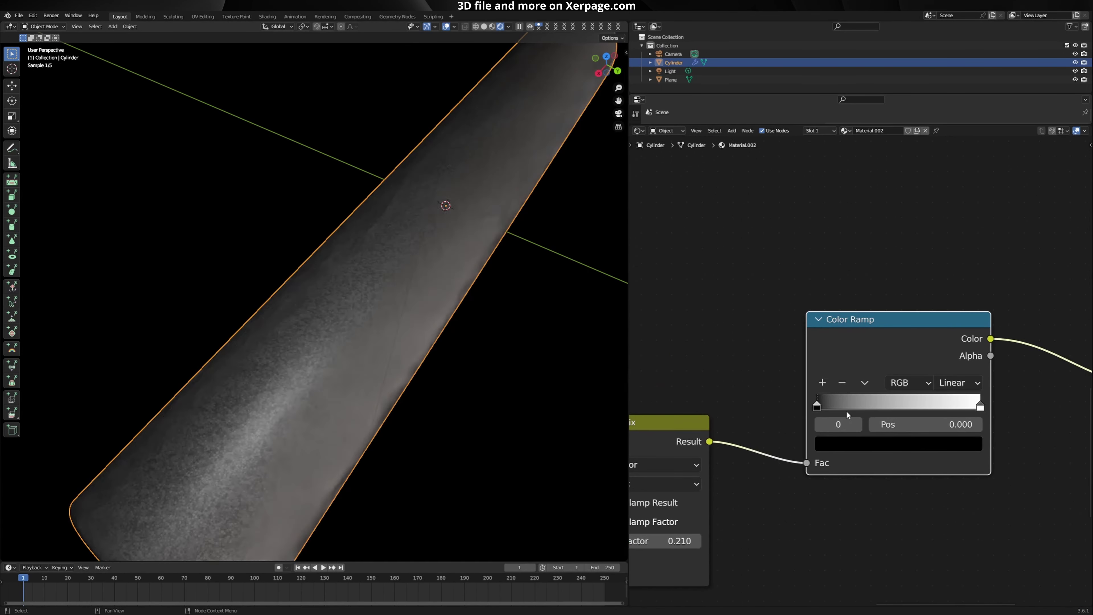
pyautogui.click(942, 425)
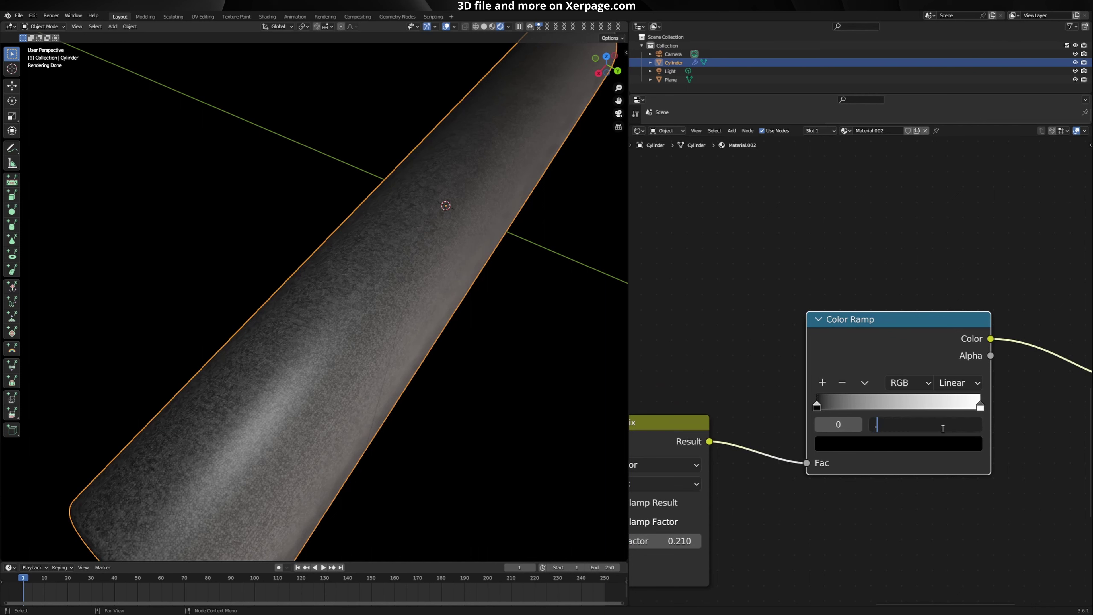
pyautogui.press('Return')
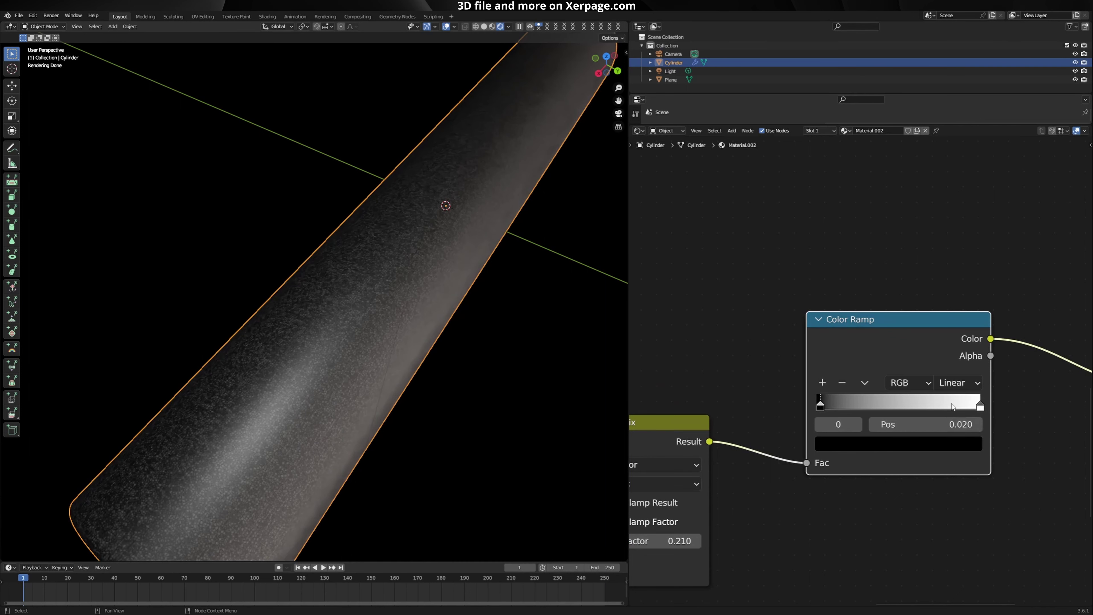
pyautogui.click(979, 404)
pyautogui.click(949, 424)
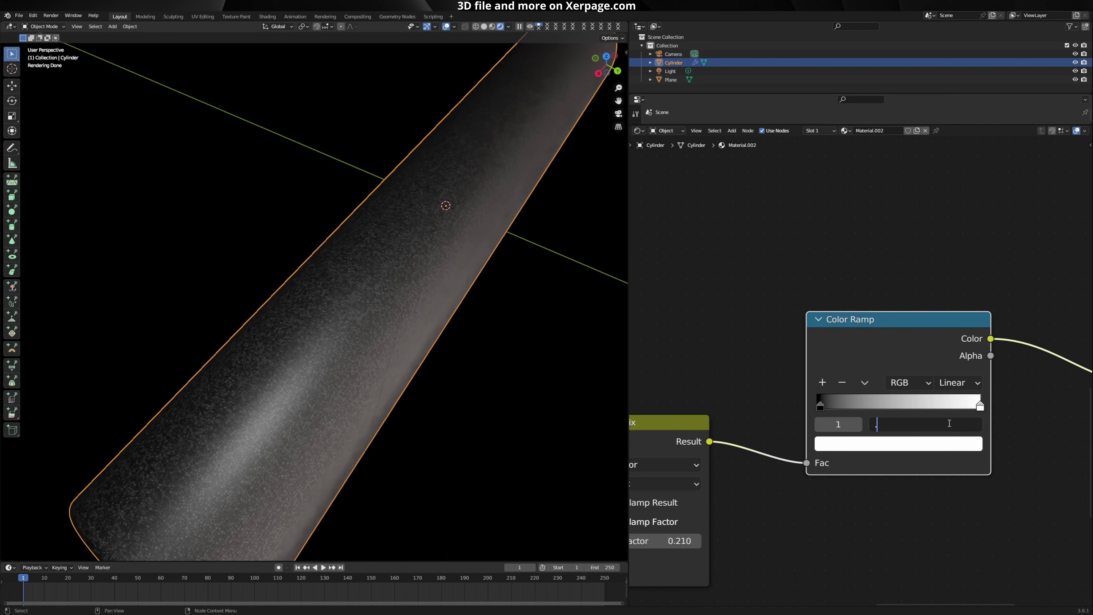
pyautogui.write('.05')
pyautogui.press('Return')
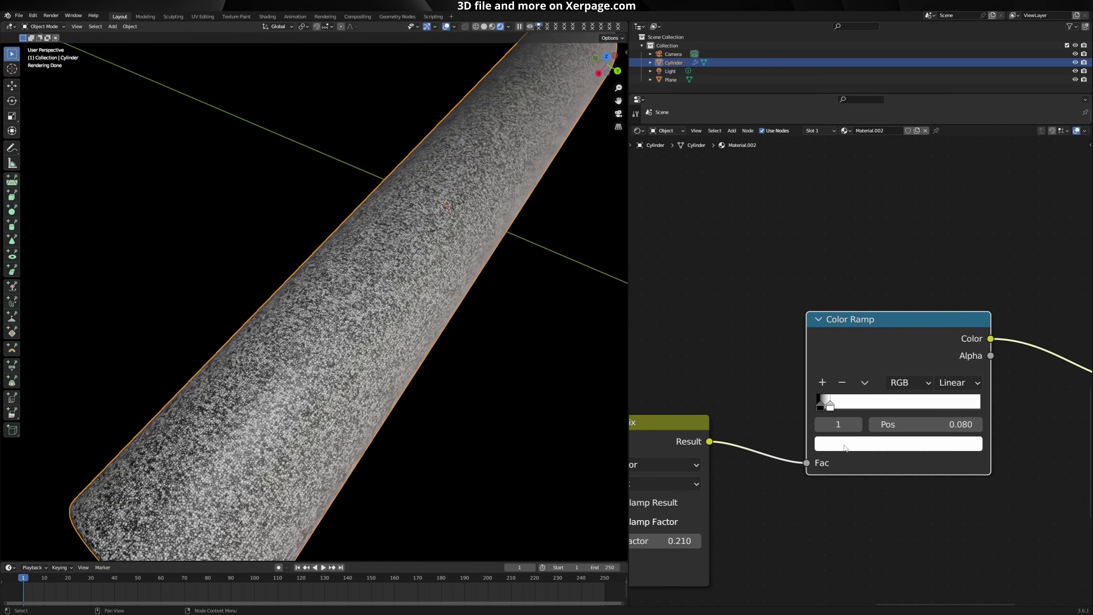
# Step: Set the white stop's colour value to 0.7 on the Color Ramp feeding the Principled BSDF's Base Color
pyautogui.click(844, 448)
pyautogui.click(906, 406)
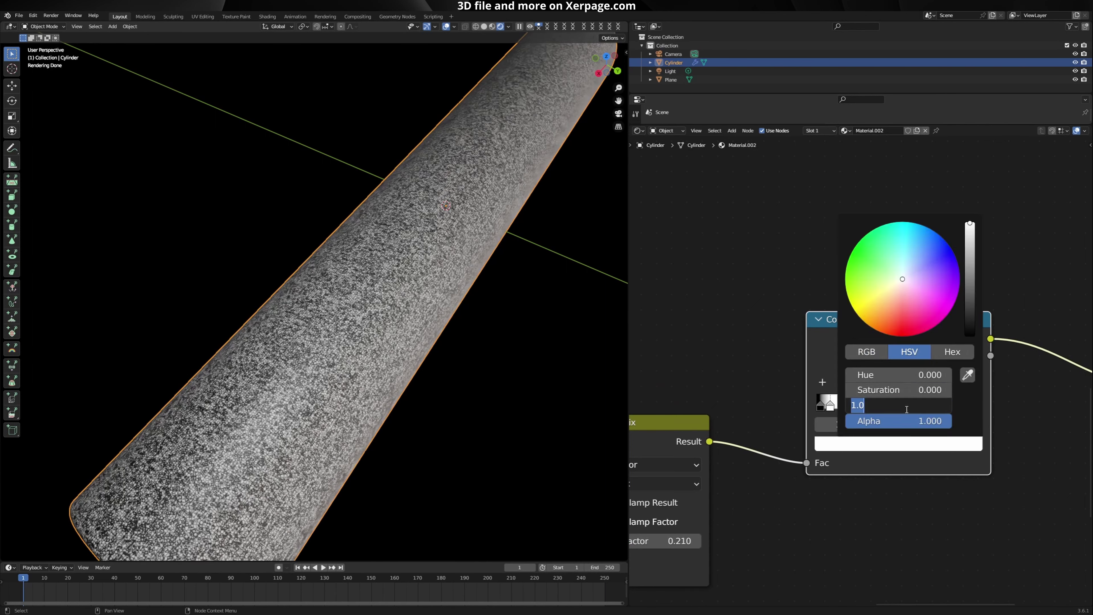
pyautogui.write('.7')
pyautogui.press('Return')
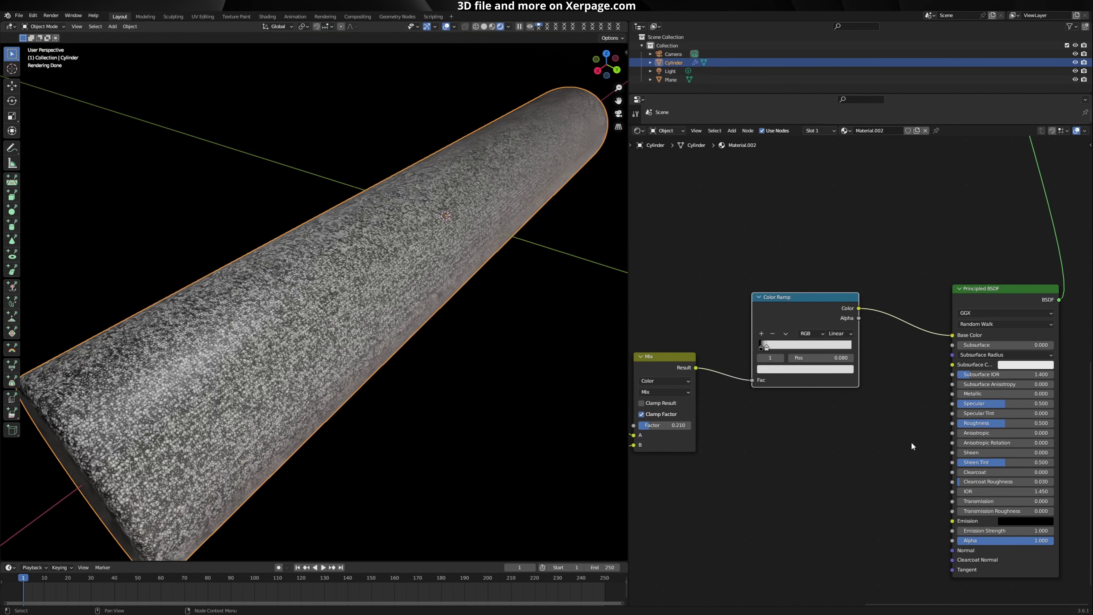
# Step: Increase the Roughness of the Principled BSDF fed by the Color Ramp
pyautogui.moveTo(912, 446); pyautogui.dragTo(777, 378, button='middle')
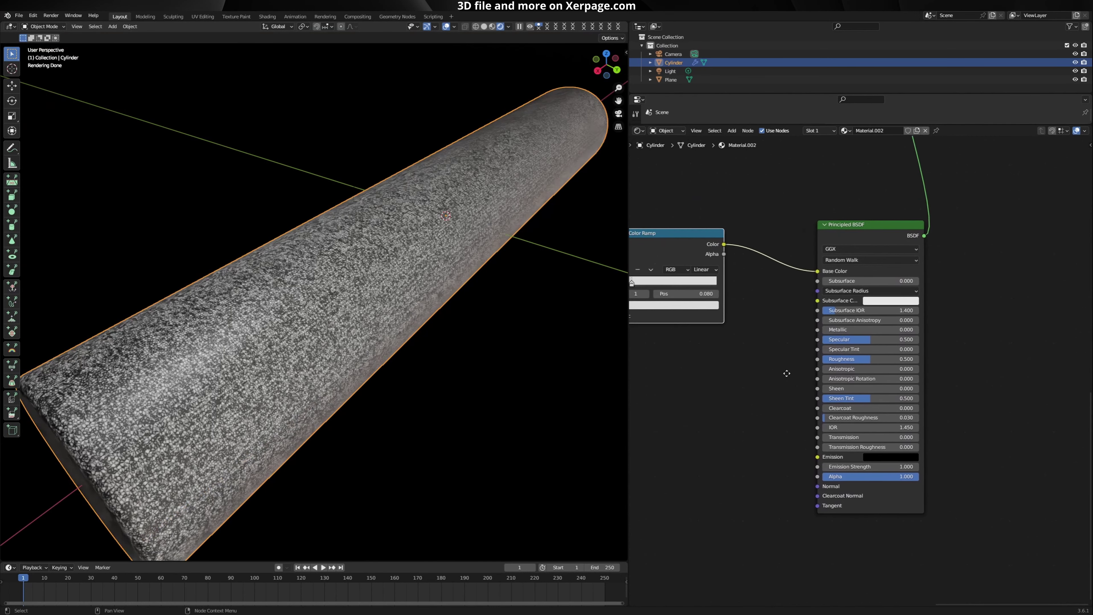
pyautogui.scroll(1, 903, 356)
pyautogui.moveTo(903, 356); pyautogui.dragTo(929, 356)
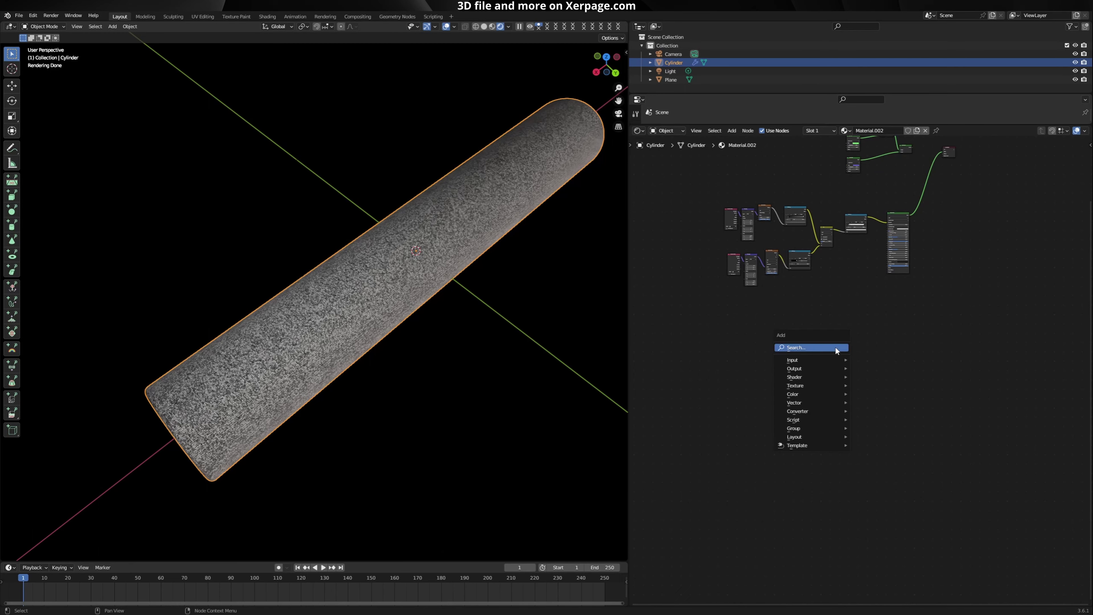
# Step: Add two Principled BSDF nodes below the existing node chains, one with a dark green Base Color and one with bright yellow-green
pyautogui.write('p')
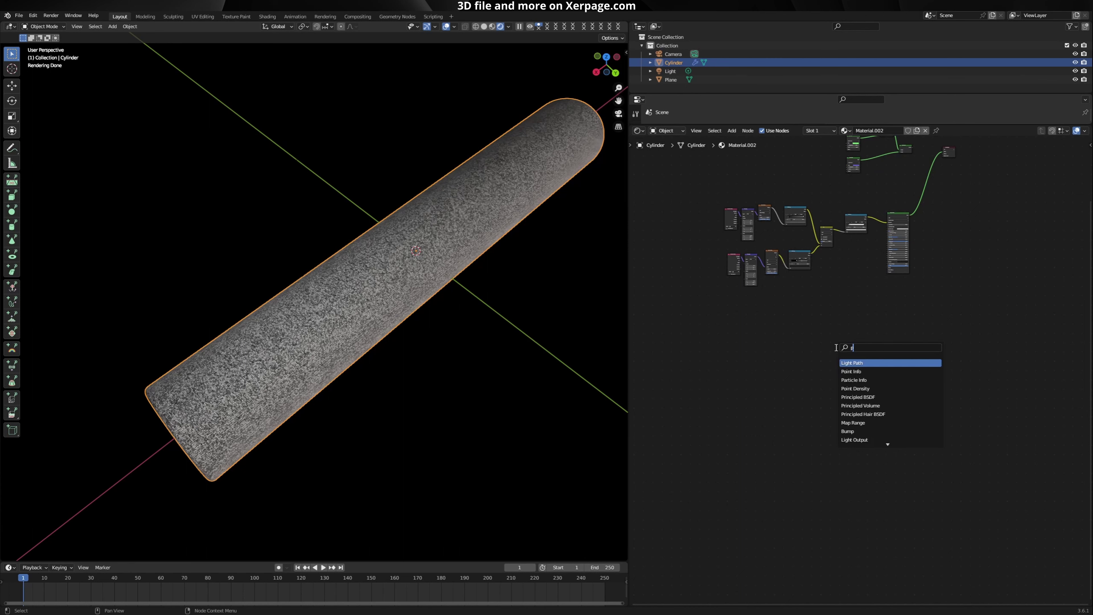
pyautogui.write('rin')
pyautogui.press('Return')
pyautogui.click(882, 355)
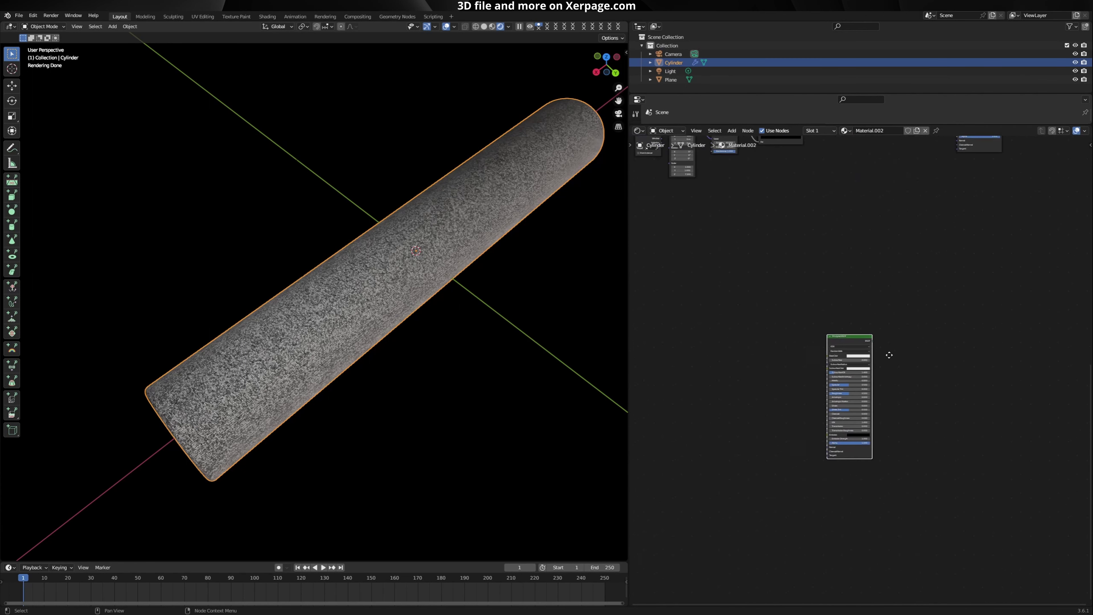
pyautogui.hotkey('shift', 'd')
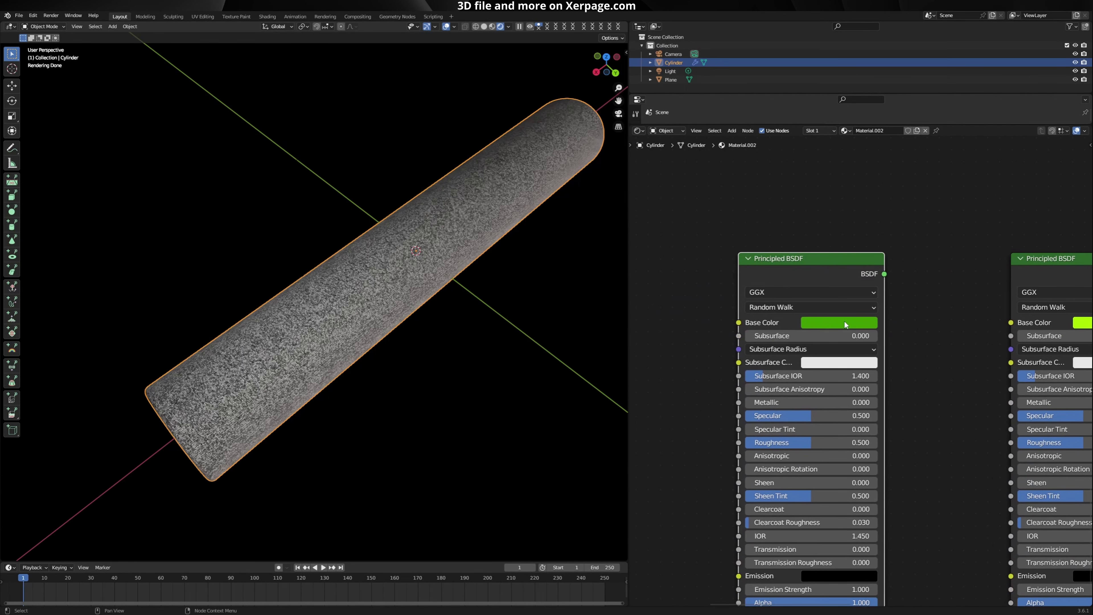
# Step: Inspect the HSV values of the Base Colors on the two green Principled BSDF nodes
pyautogui.click(843, 322)
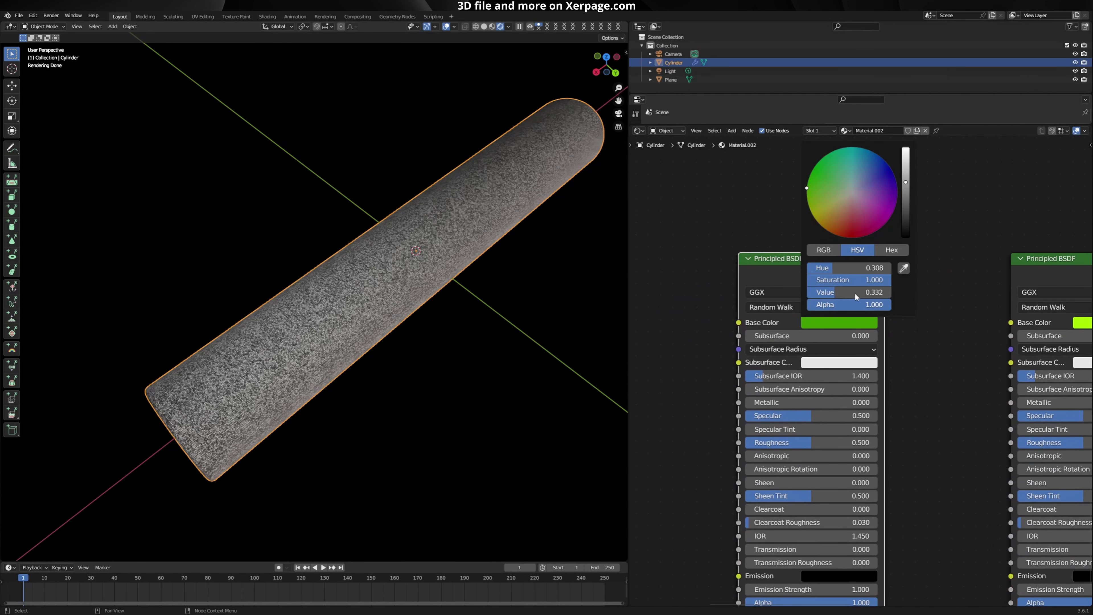
pyautogui.scroll(-1, 774, 344)
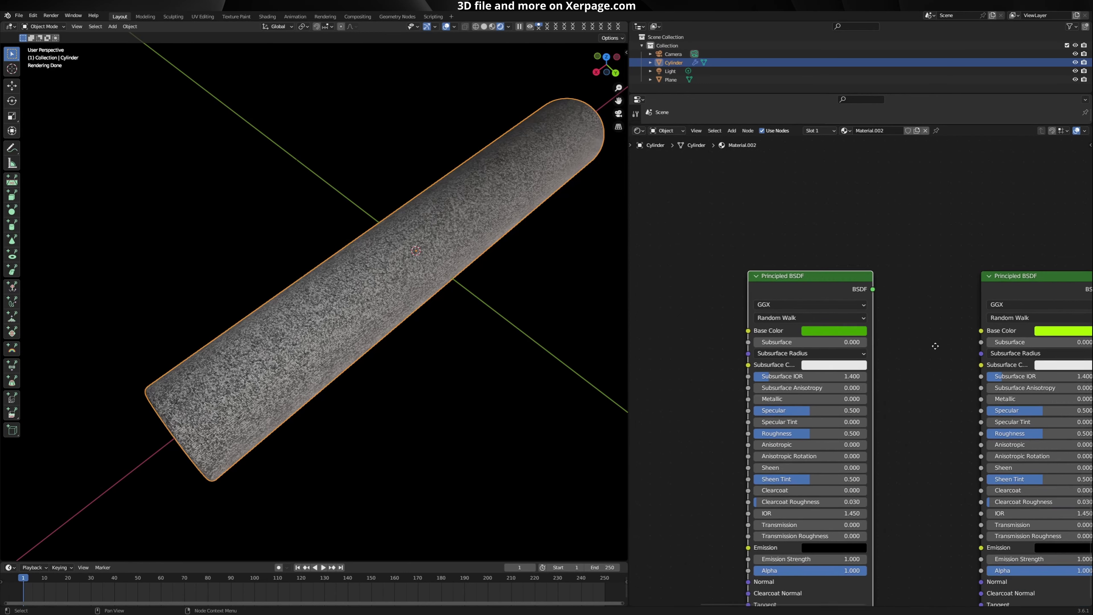
pyautogui.moveTo(1063, 318); pyautogui.dragTo(837, 319, button='middle')
pyautogui.click(845, 316)
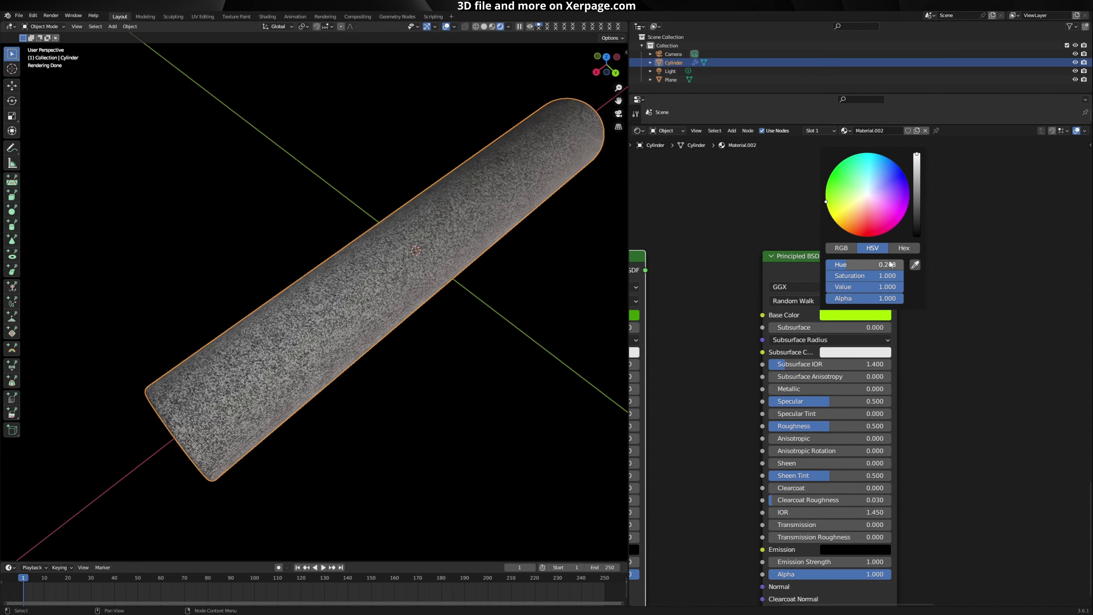
pyautogui.scroll(-3, 937, 344)
# Step: Arrange the two green Principled BSDF nodes side by side at about the same height
pyautogui.moveTo(774, 321); pyautogui.dragTo(769, 283)
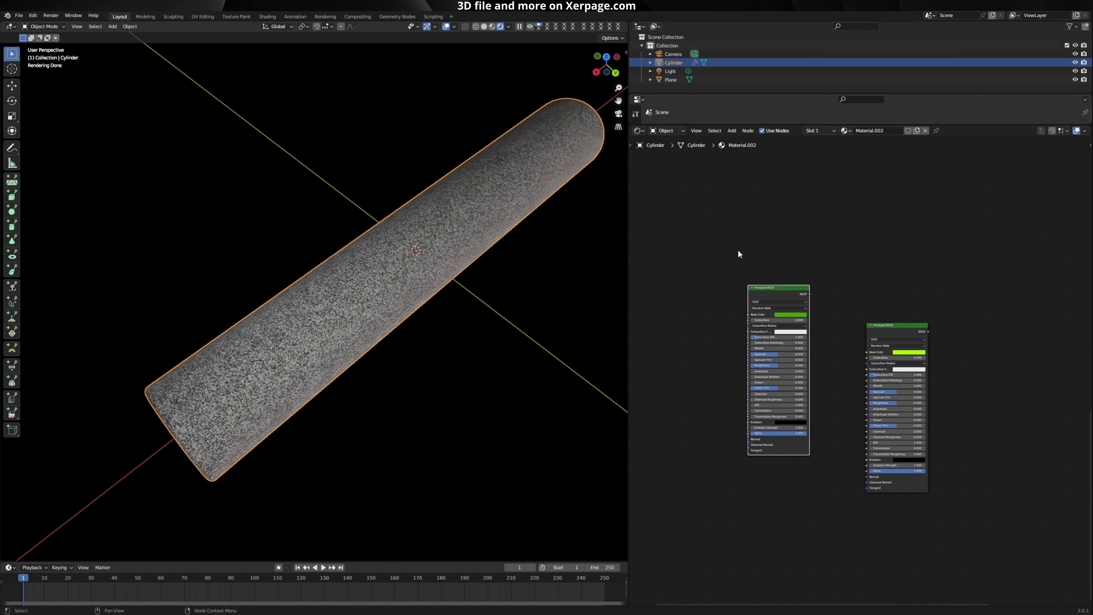
pyautogui.moveTo(737, 249); pyautogui.dragTo(926, 356)
pyautogui.moveTo(888, 326); pyautogui.dragTo(877, 332)
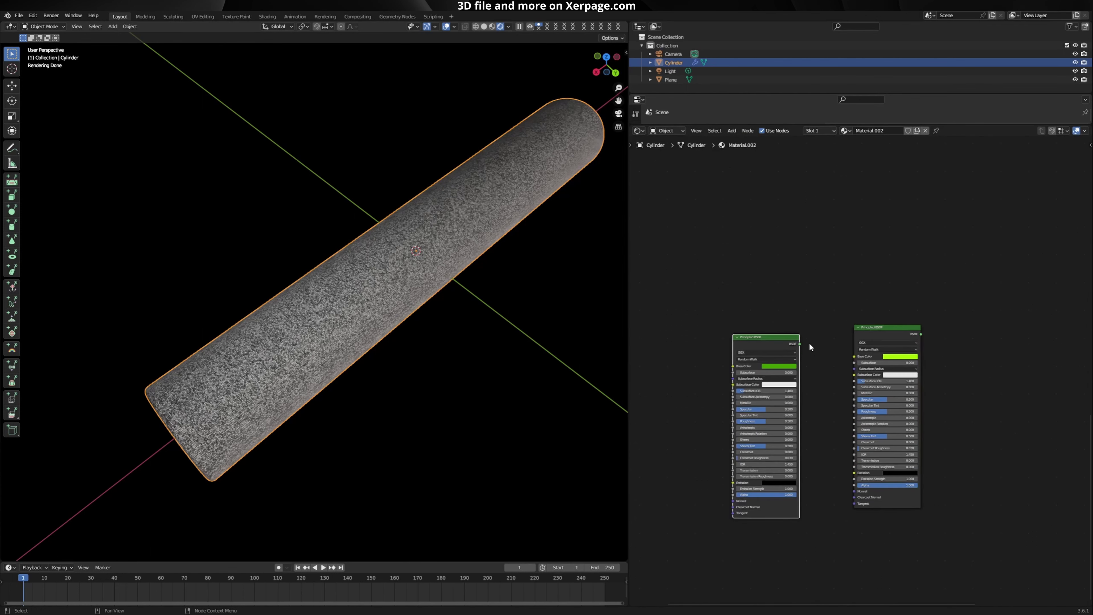
# Step: Add a Gradient Texture node in the free space above the two green Principled BSDF nodes
pyautogui.press('Home')
pyautogui.hotkey('shift', 'a')
pyautogui.click(791, 317)
pyautogui.write('gra')
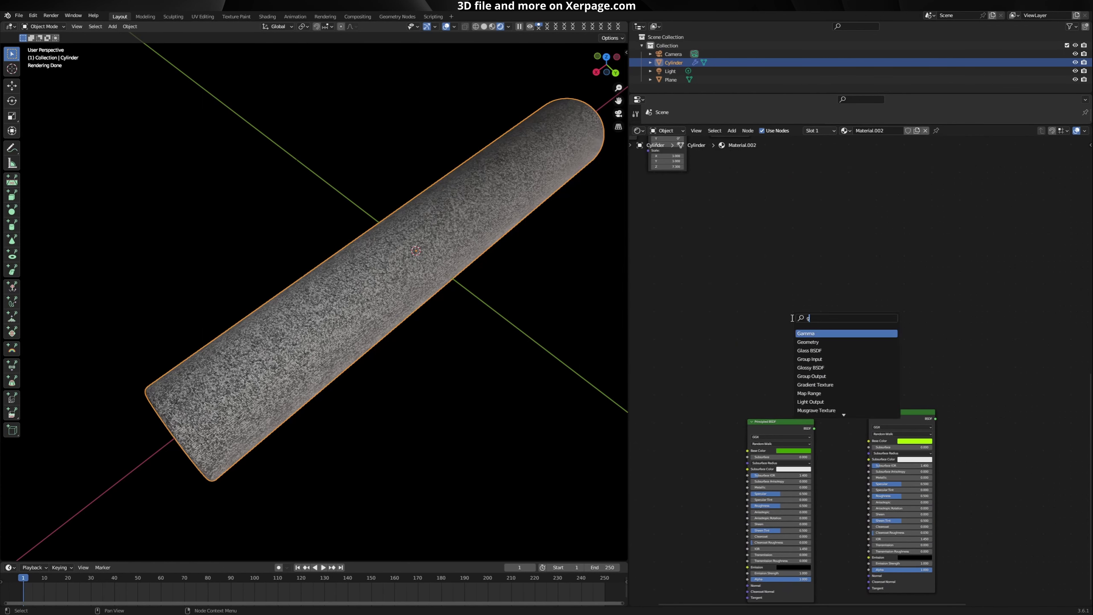
pyautogui.click(831, 333)
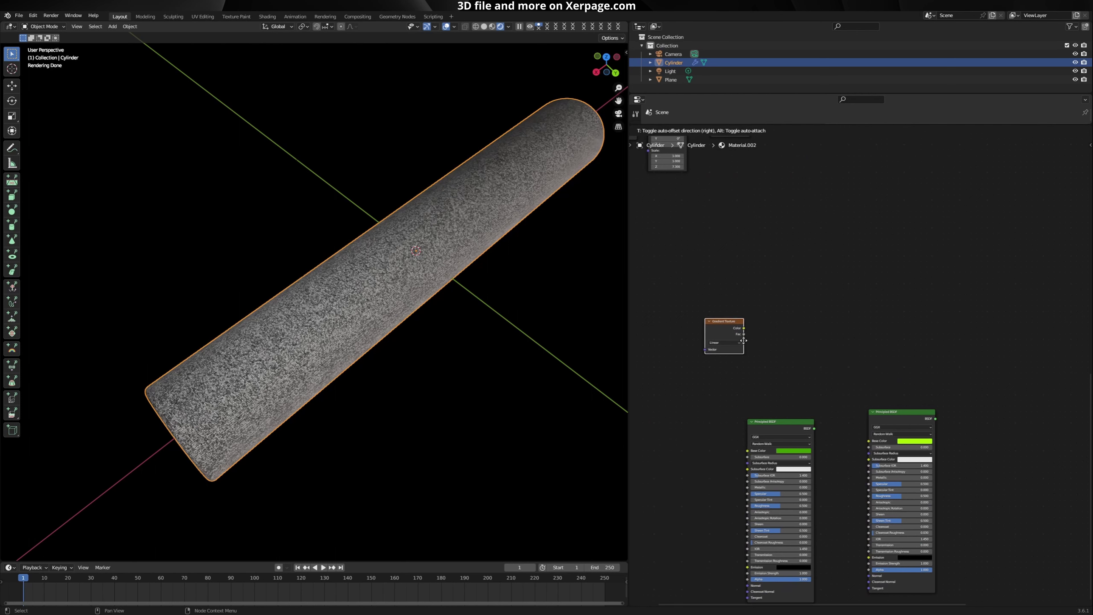
pyautogui.click(818, 340)
# Step: Add a Color Ramp node beside the Gradient Texture
pyautogui.hotkey('shift', 'a')
pyautogui.write('color ramp')
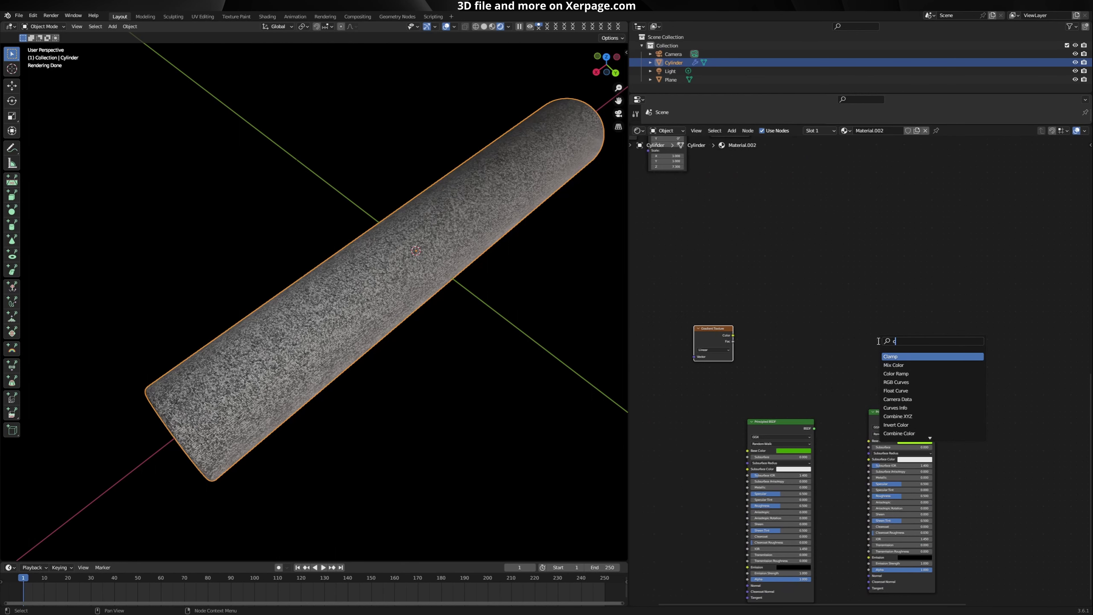
pyautogui.press('Return')
pyautogui.click(825, 330)
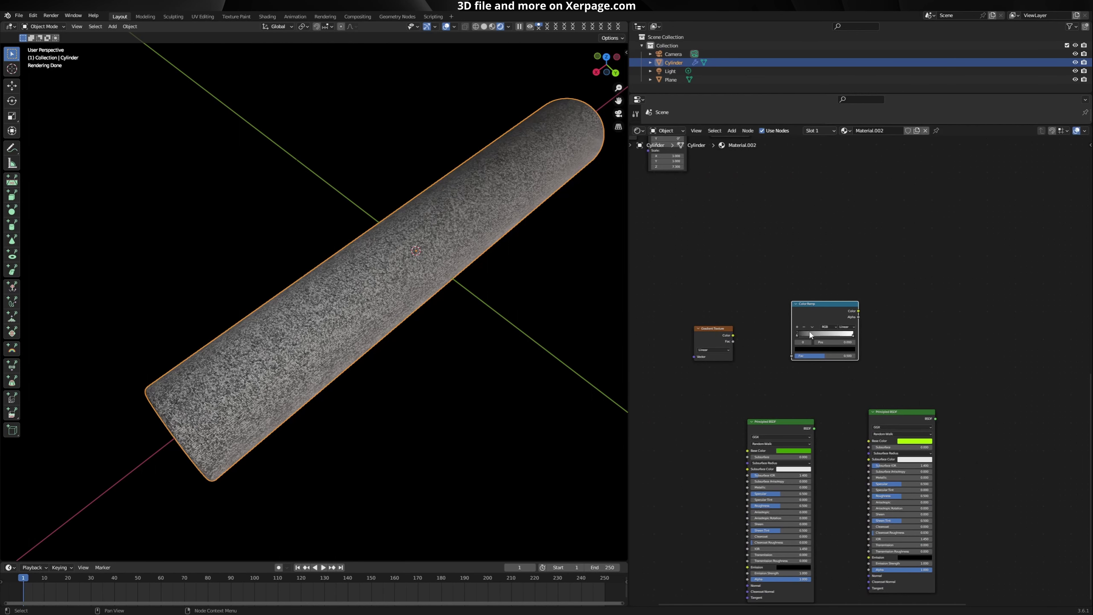
# Step: Attach Texture Coordinate and Mapping nodes to the Gradient Texture, using Generated coordinates
pyautogui.moveTo(720, 326); pyautogui.dragTo(889, 339, button='middle')
pyautogui.moveTo(889, 339); pyautogui.dragTo(879, 329)
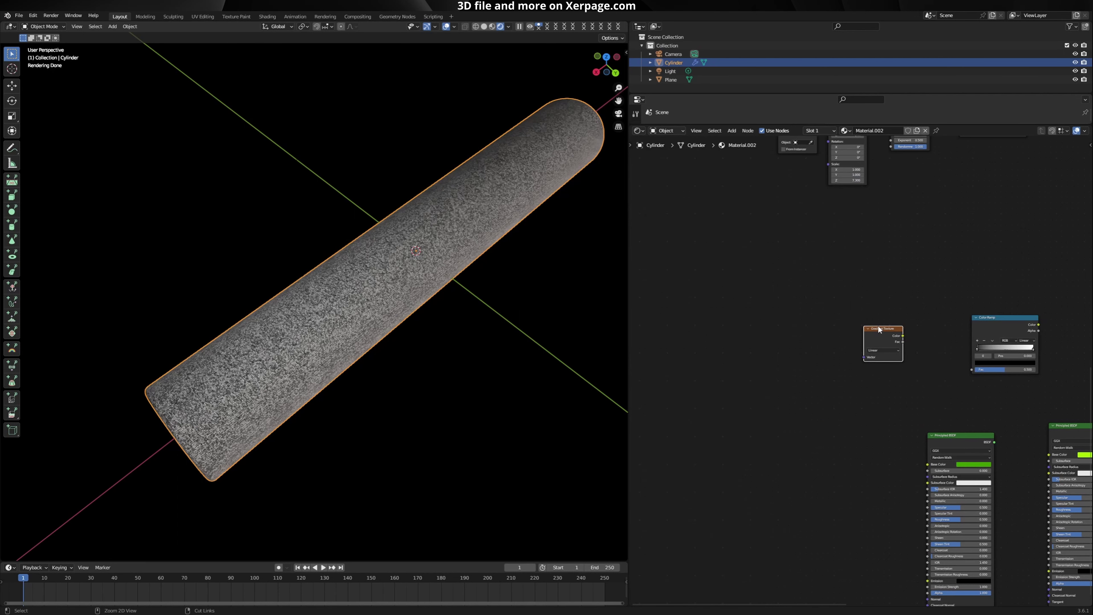
pyautogui.hotkey('ctrl', 't')
pyautogui.scroll(1, 826, 337)
pyautogui.click(788, 322)
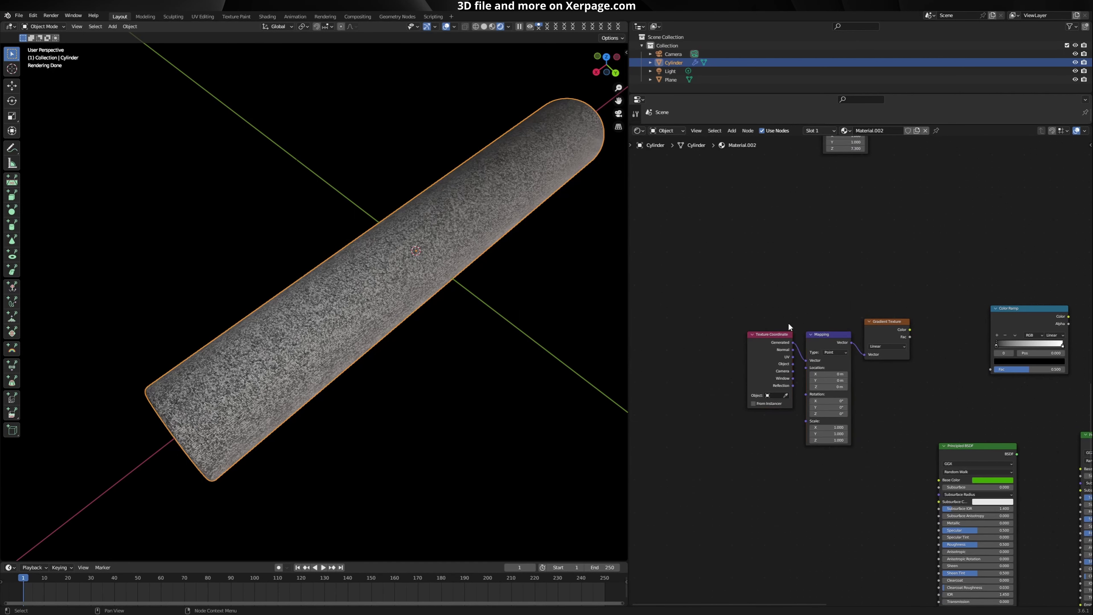
# Step: Connect the Gradient Texture's Color to the new Color Ramp's Fac and preview the ramp's Color on the cylinder
pyautogui.scroll(-1, 788, 322)
pyautogui.moveTo(892, 328); pyautogui.dragTo(711, 370, button='middle')
pyautogui.moveTo(711, 369); pyautogui.dragTo(779, 403)
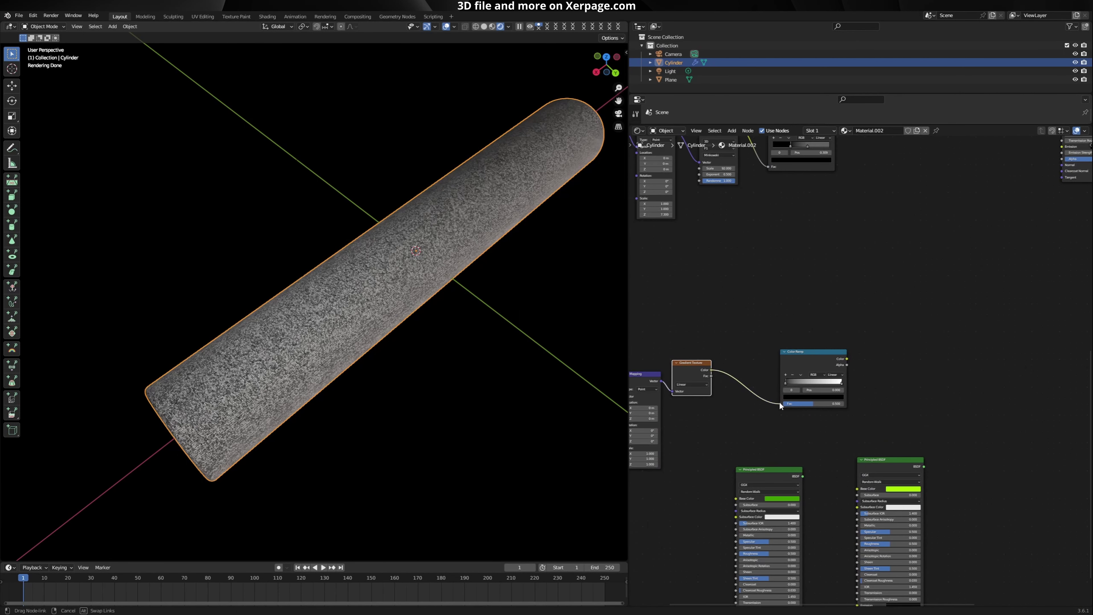
pyautogui.press('Home')
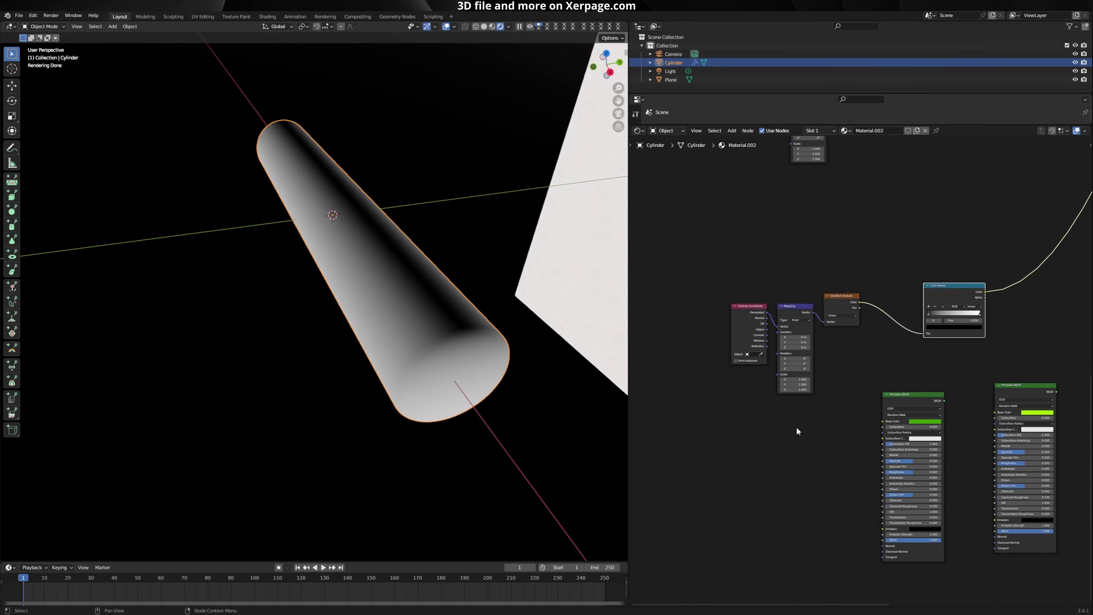
# Step: Set the Y rotation to 90° on the Mapping node feeding the Gradient Texture
pyautogui.scroll(5, 774, 337)
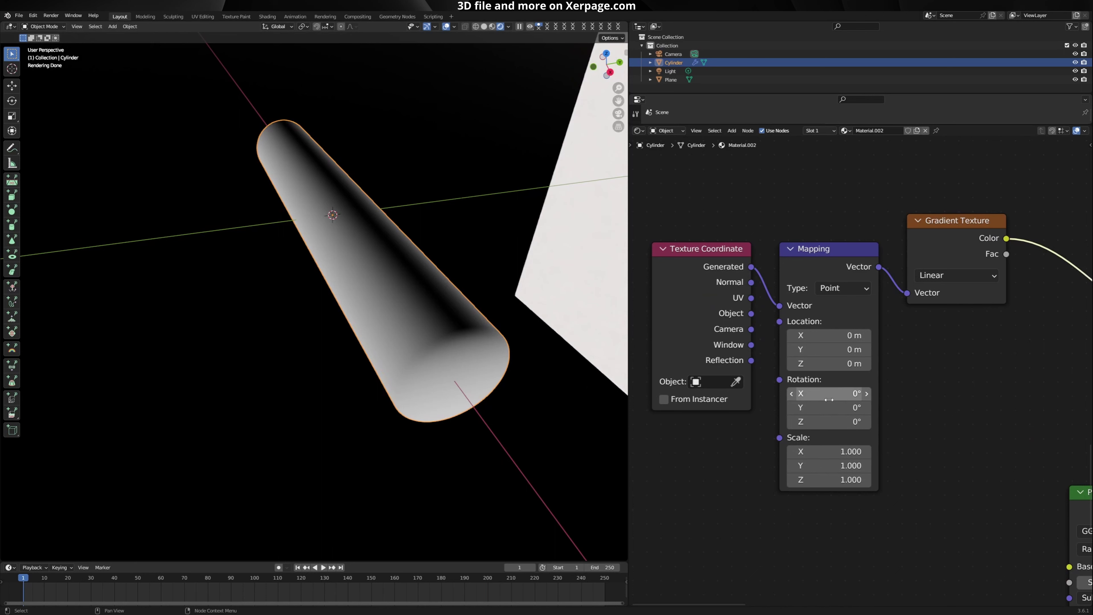
pyautogui.click(829, 406)
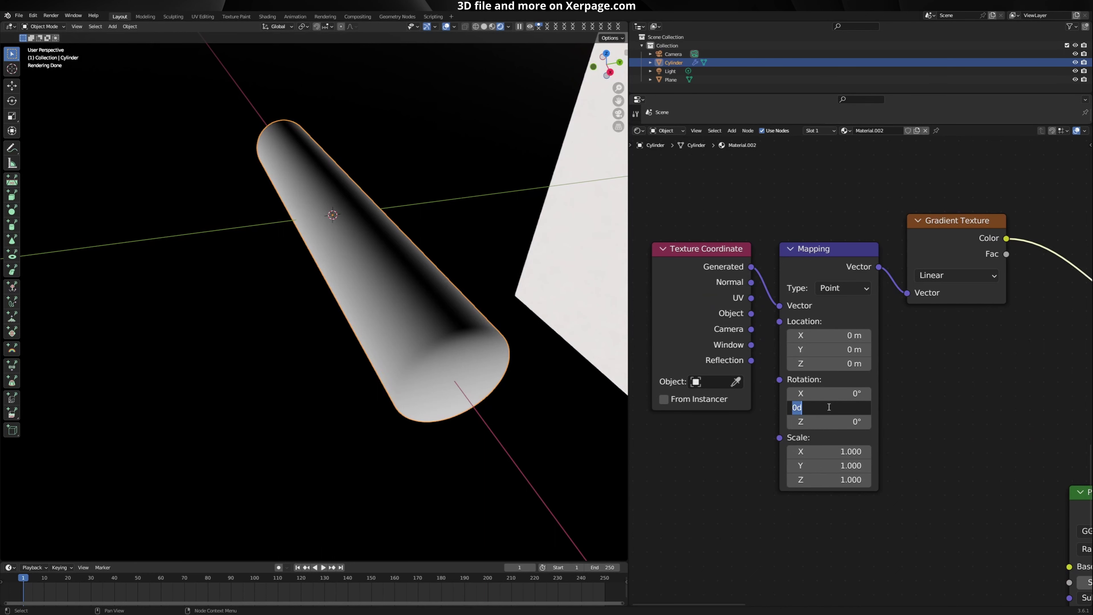
pyautogui.press('Return')
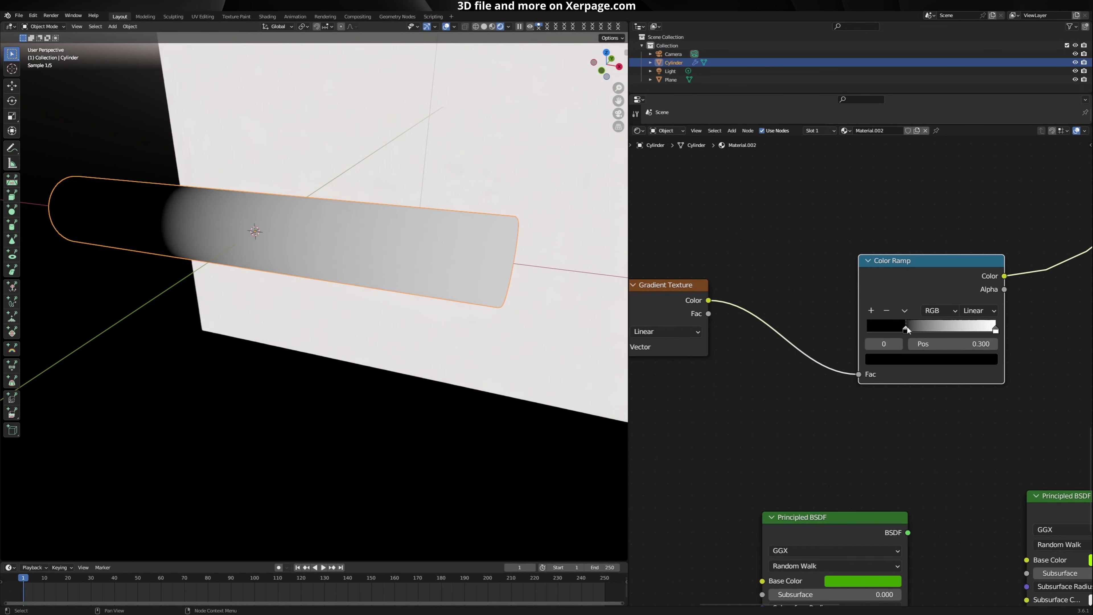
# Step: Move the gradient Color Ramp's black and white stops close together near the middle of the ramp
pyautogui.moveTo(906, 329); pyautogui.dragTo(929, 331)
pyautogui.moveTo(995, 330); pyautogui.dragTo(934, 331)
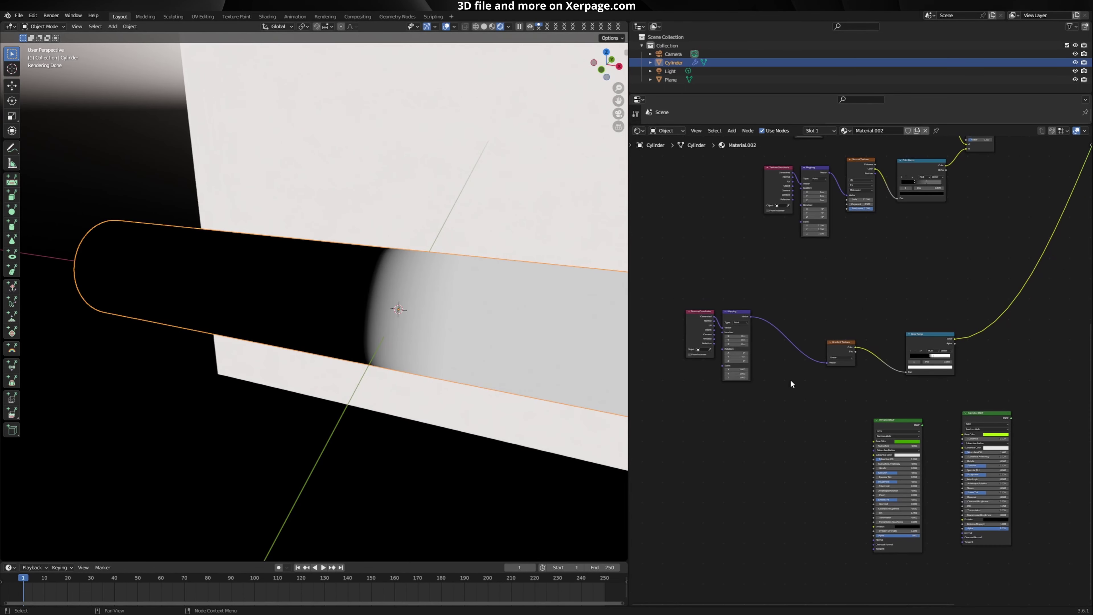
# Step: Insert a Mix Color node between the Mapping node and the Gradient Texture, with the Mapping vector in A
pyautogui.hotkey('shift', 'a')
pyautogui.write('mi')
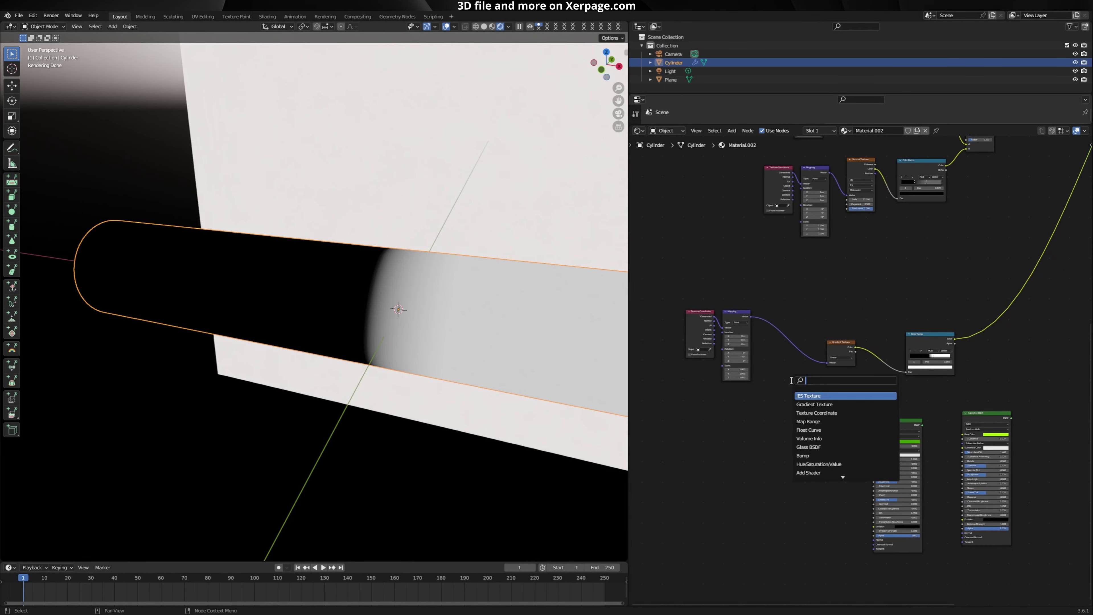
pyautogui.press('Return')
pyautogui.click(803, 383)
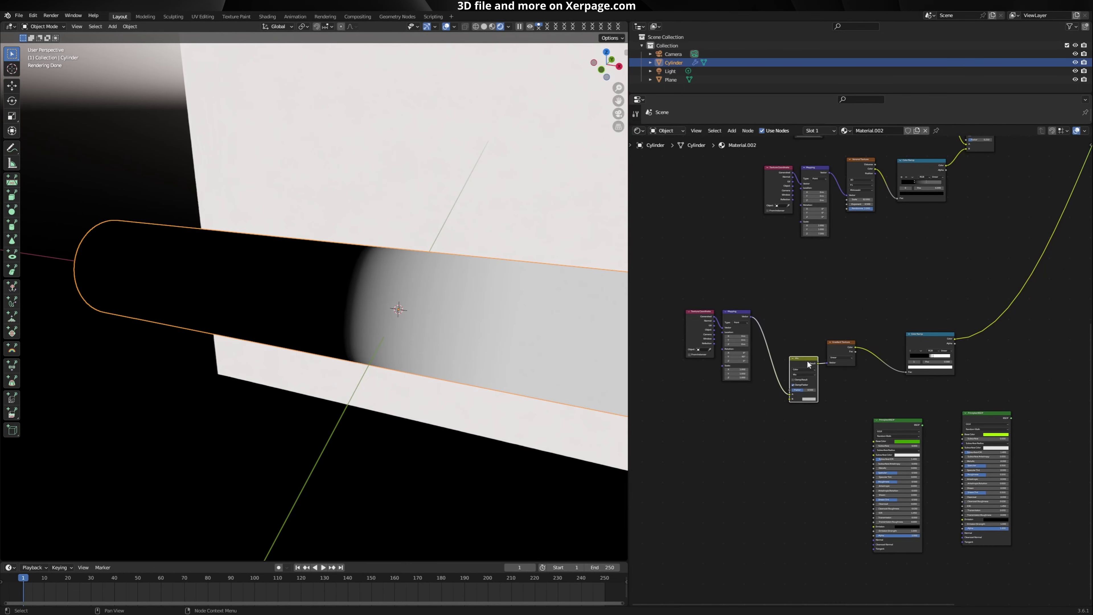
# Step: Add a Noise Texture below the gradient's Mapping node, with its own Texture Coordinate and Mapping nodes
pyautogui.hotkey('shift', 'a')
pyautogui.write('noise')
pyautogui.press('Return')
pyautogui.click(757, 432)
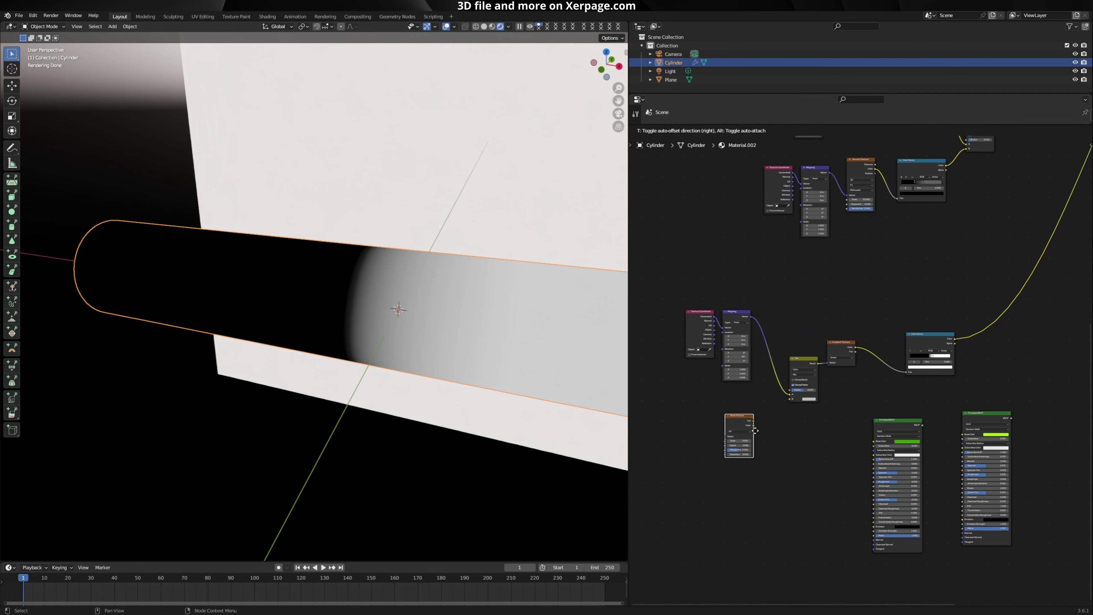
pyautogui.hotkey('ctrl', 't')
# Step: Add a Color Ramp node beside the Noise Texture
pyautogui.hotkey('shift', 'a')
pyautogui.write('ramp')
pyautogui.press('Return')
pyautogui.click(835, 387)
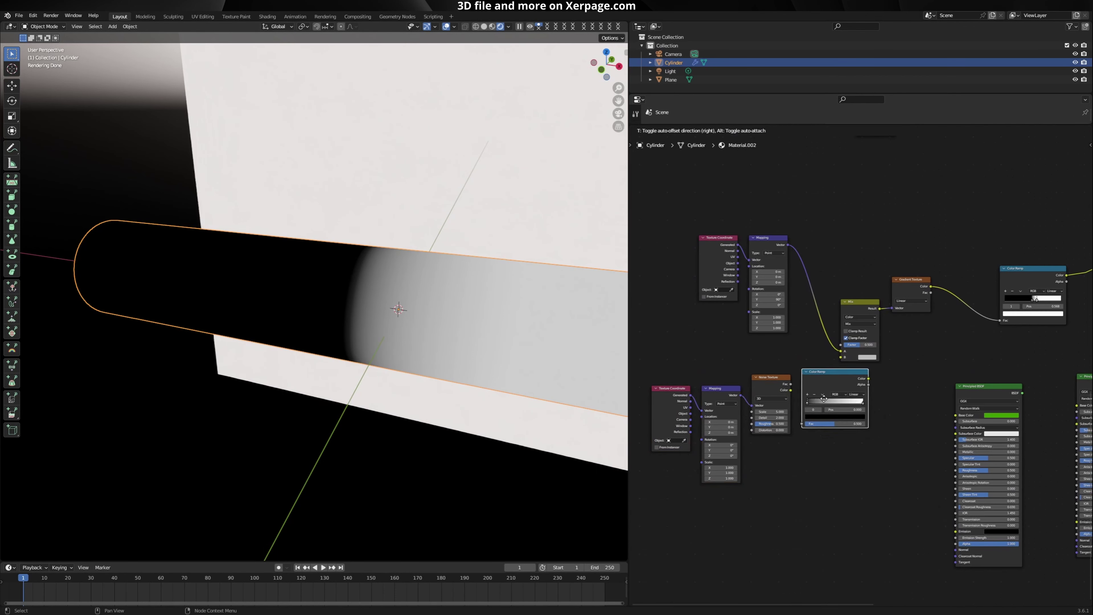
# Step: Set the Noise Texture's Scale to 3, Detail to 15, Roughness to 1 and Distortion to 1
pyautogui.scroll(5, 834, 383)
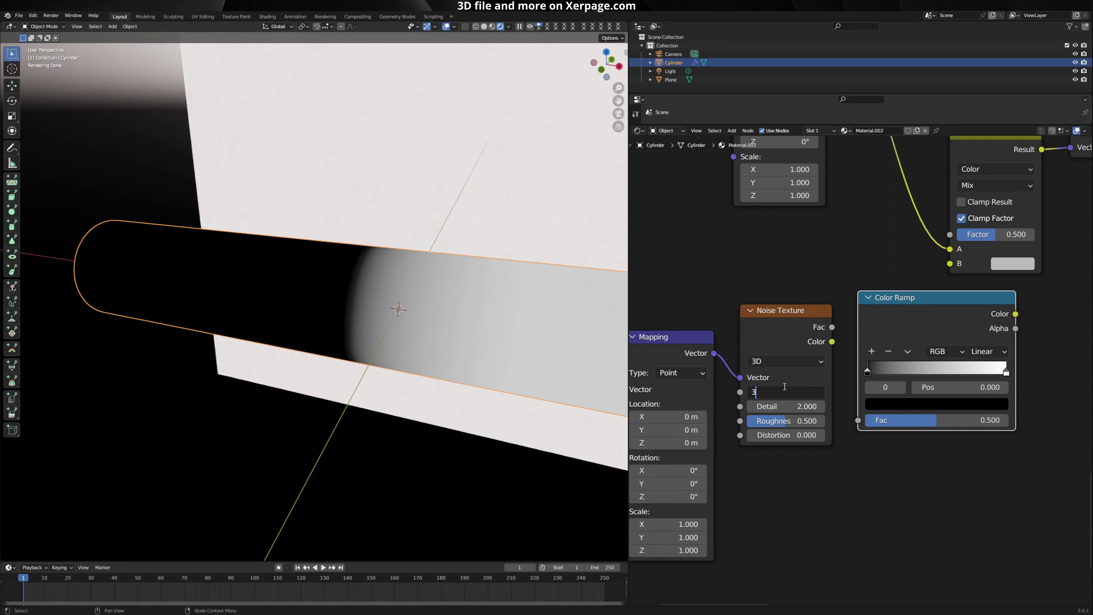
pyautogui.press('Return')
pyautogui.click(781, 405)
pyautogui.write('15')
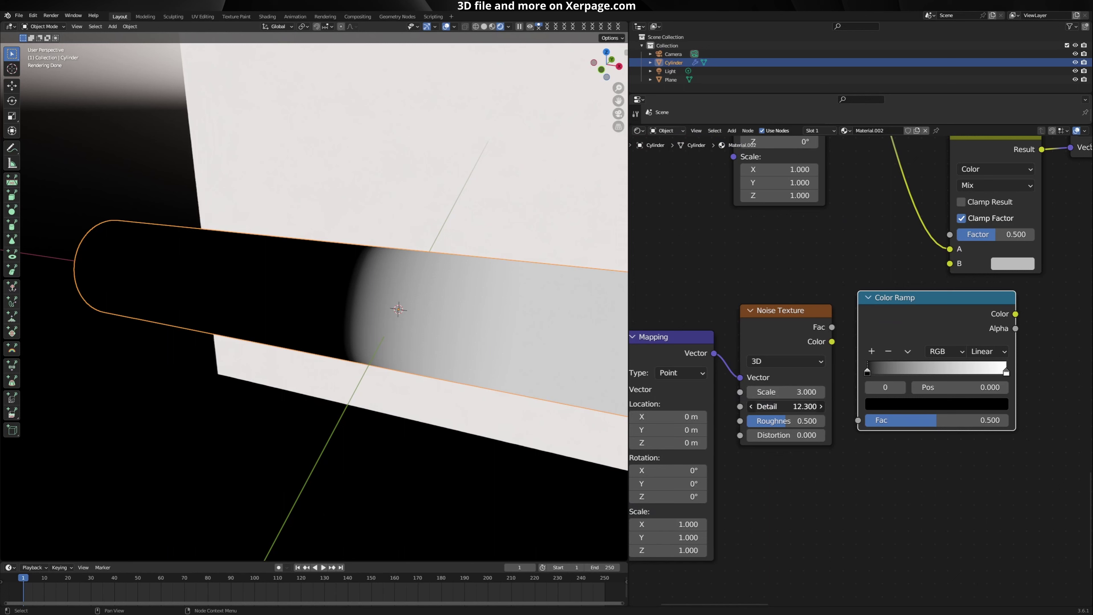
pyautogui.press('Return')
pyautogui.moveTo(761, 421); pyautogui.dragTo(800, 421)
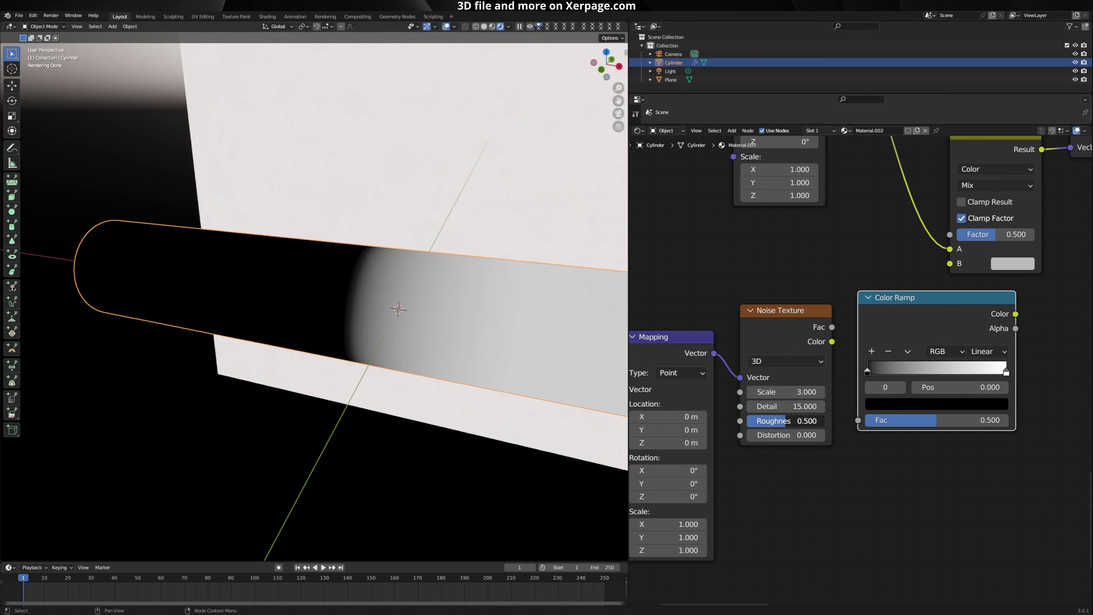
pyautogui.click(775, 435)
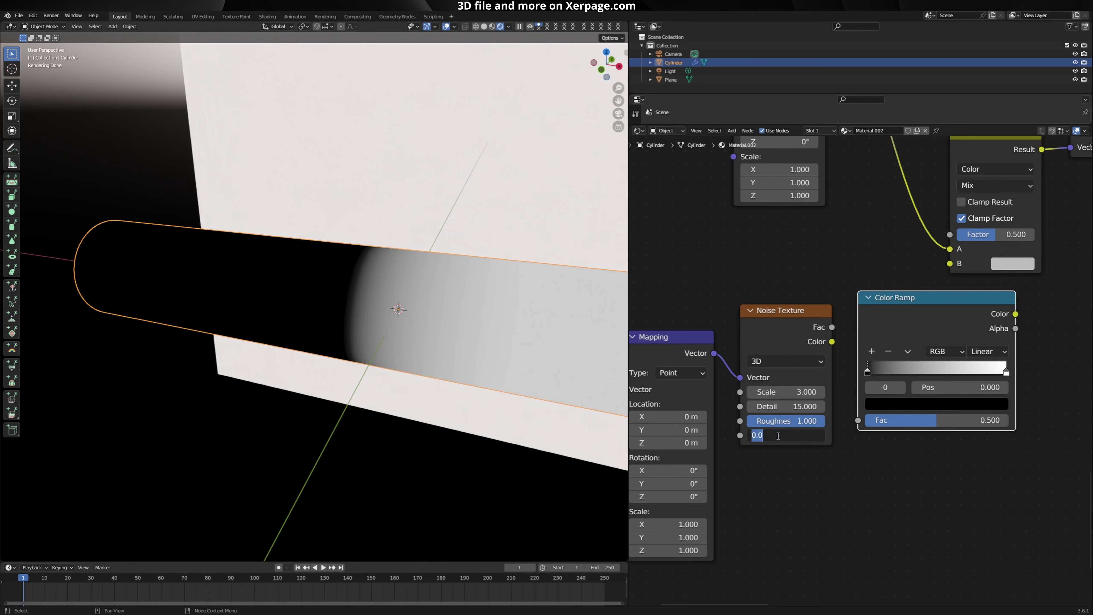
pyautogui.write('1')
pyautogui.press('Return')
# Step: Route the Noise Texture's Color through its Color Ramp, with the stops drawn together near the middle, into the Mix node's B
pyautogui.scroll(-2, 846, 348)
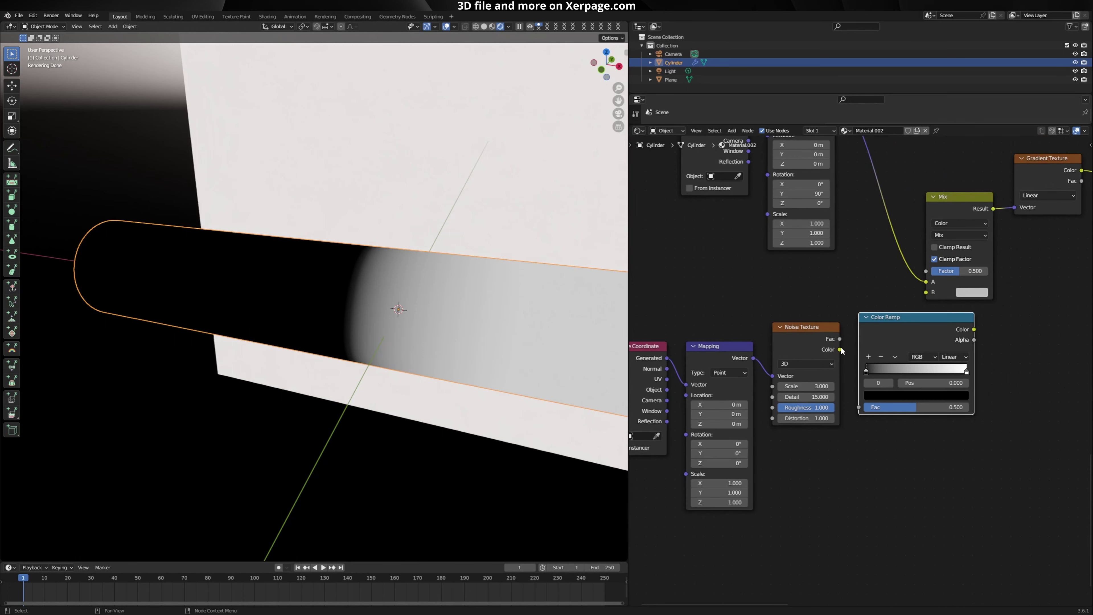
pyautogui.moveTo(839, 349); pyautogui.dragTo(858, 407)
pyautogui.scroll(-3, 792, 416)
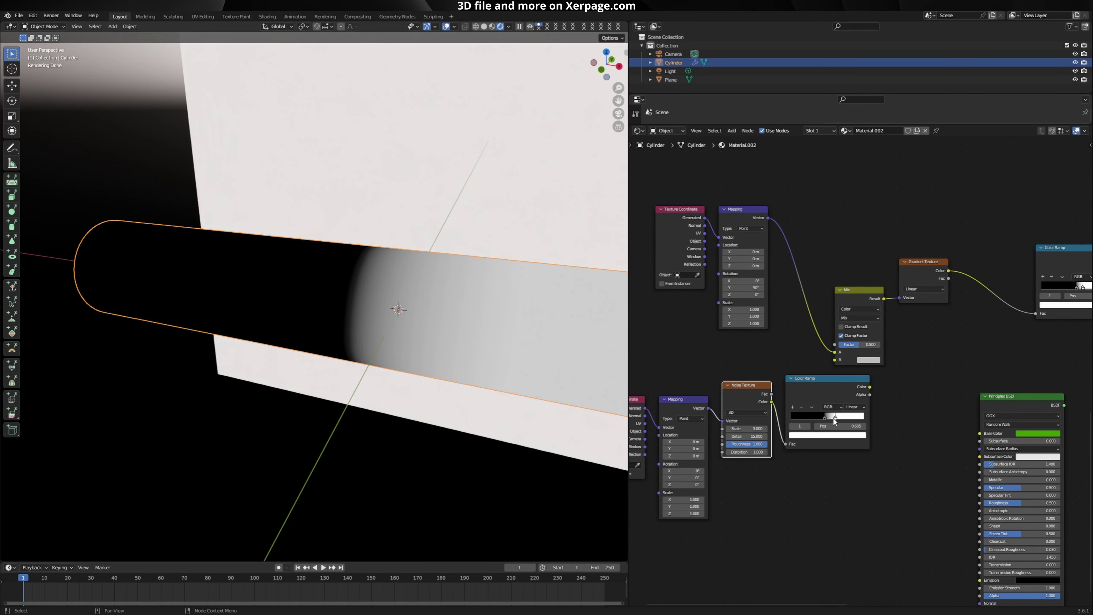
pyautogui.scroll(-2, 829, 416)
pyautogui.moveTo(834, 416); pyautogui.dragTo(845, 363)
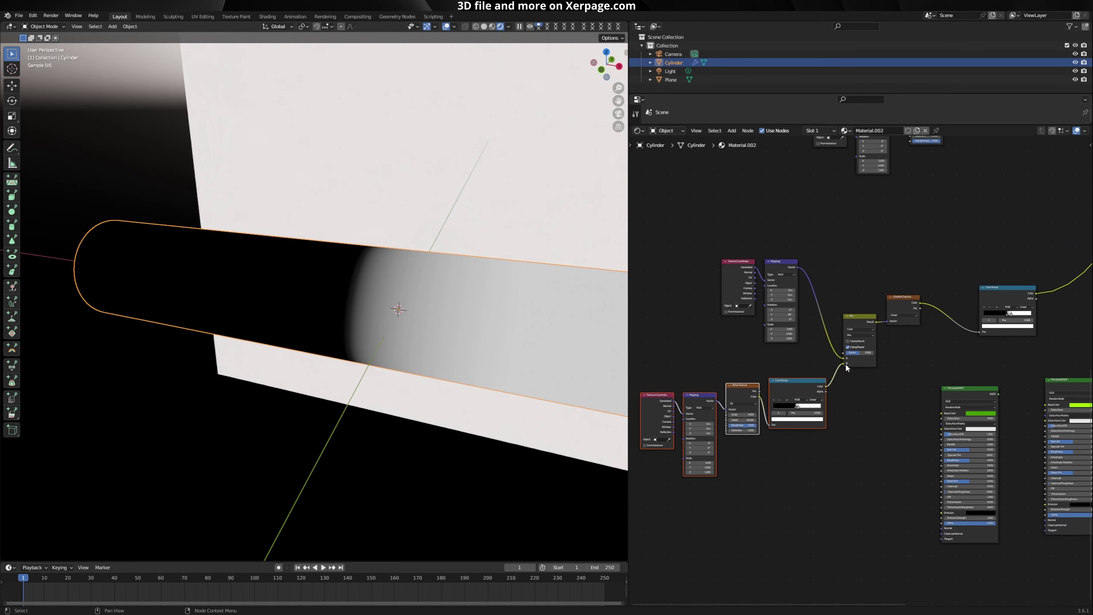
# Step: Set the Z Scale to 7.3 in the Mapping node that feeds the Noise Texture
pyautogui.moveTo(790, 476); pyautogui.dragTo(996, 358, button='middle')
pyautogui.scroll(4, 997, 359)
pyautogui.doubleClick(869, 392)
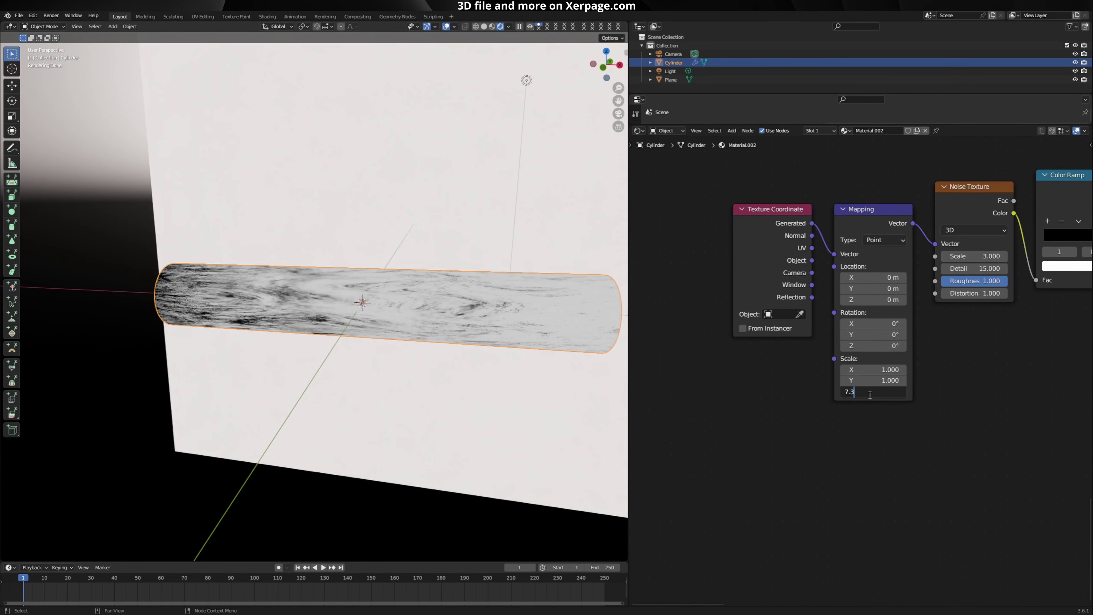
pyautogui.write('7.3')
pyautogui.press('Return')
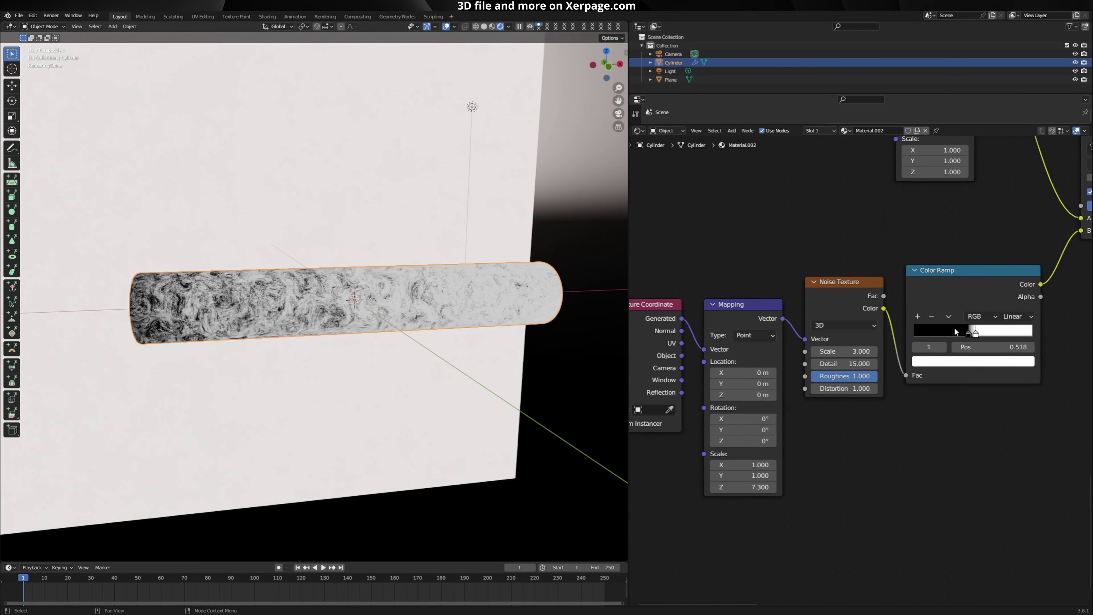
# Step: Draw the black stop closer to the white stop in the Noise Texture's Color Ramp and check the mask on the cylinder
pyautogui.moveTo(968, 334); pyautogui.dragTo(973, 334)
pyautogui.scroll(3, 460, 317)
pyautogui.moveTo(495, 305); pyautogui.dragTo(396, 324, button='middle')
pyautogui.scroll(-3, 481, 290)
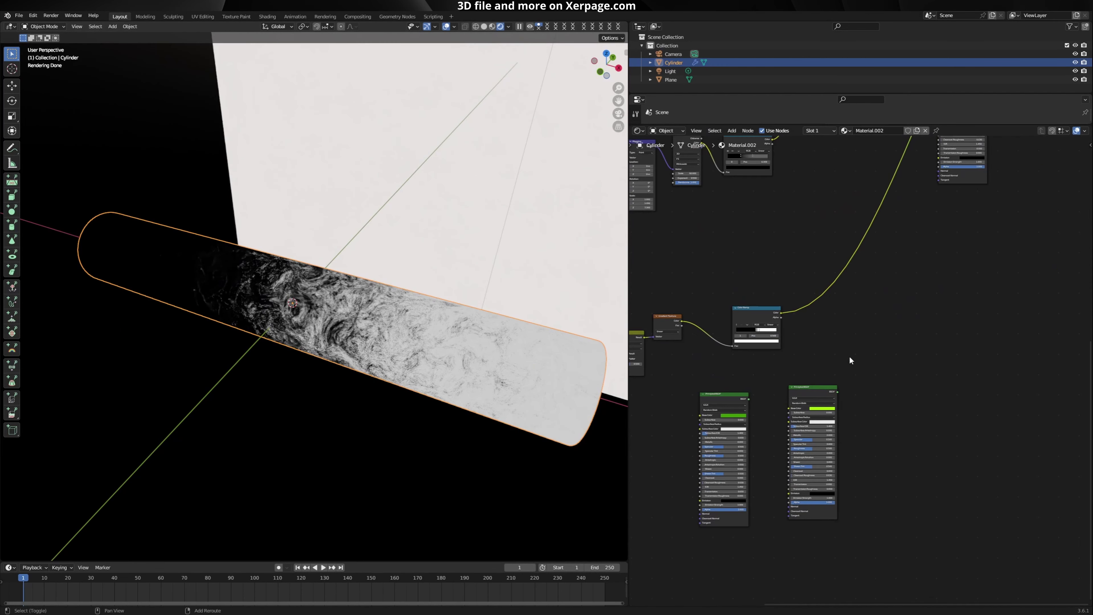
# Step: Add a Mix Shader node beside the gradient's Color Ramp, above the two green Principled shaders
pyautogui.hotkey('shift', 'a')
pyautogui.click(849, 357)
pyautogui.write('mi')
pyautogui.press('Down')
pyautogui.press('Down')
pyautogui.press('Return')
pyautogui.click(812, 332)
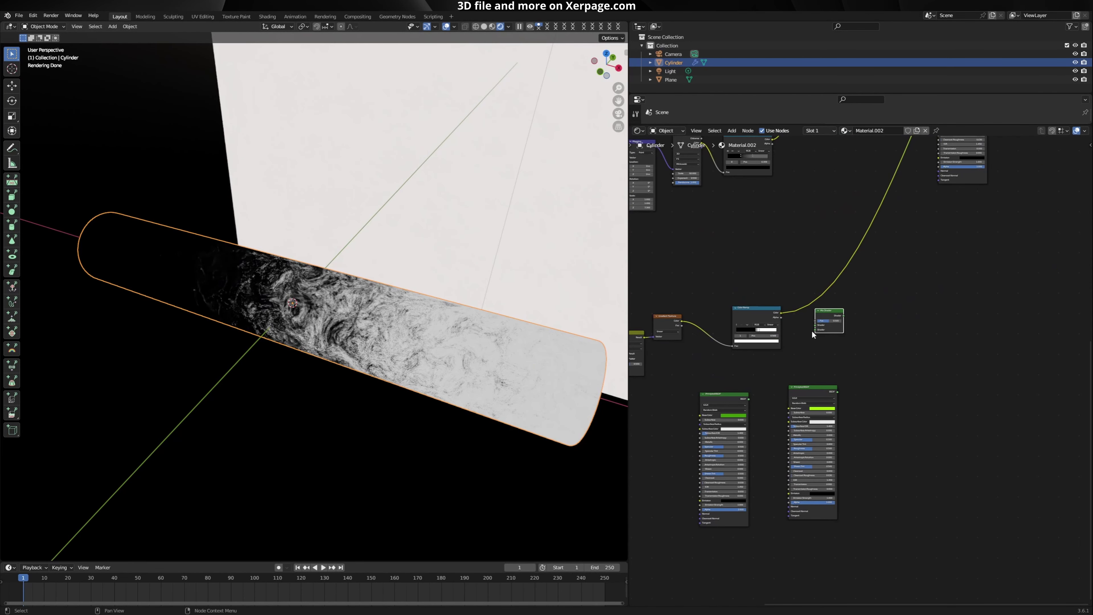
# Step: Connect the gradient's Color Ramp to the Mix Shader's Fac, with the darker green Principled shader first and the bright green one second
pyautogui.moveTo(778, 312); pyautogui.dragTo(815, 320)
pyautogui.moveTo(748, 399); pyautogui.dragTo(814, 324)
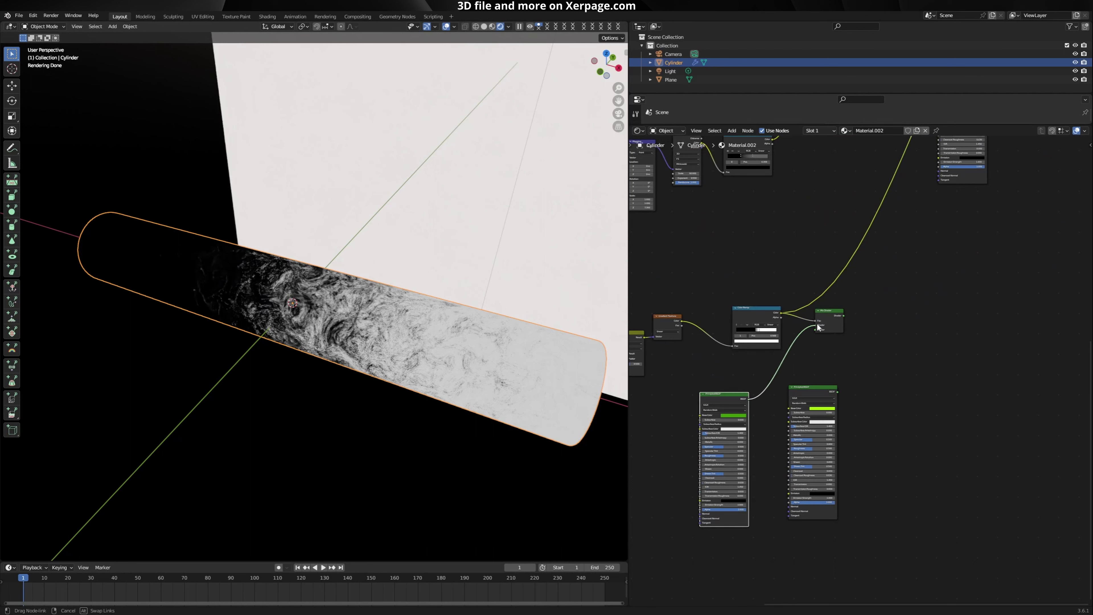
pyautogui.moveTo(837, 391); pyautogui.dragTo(815, 329)
pyautogui.scroll(-2, 852, 404)
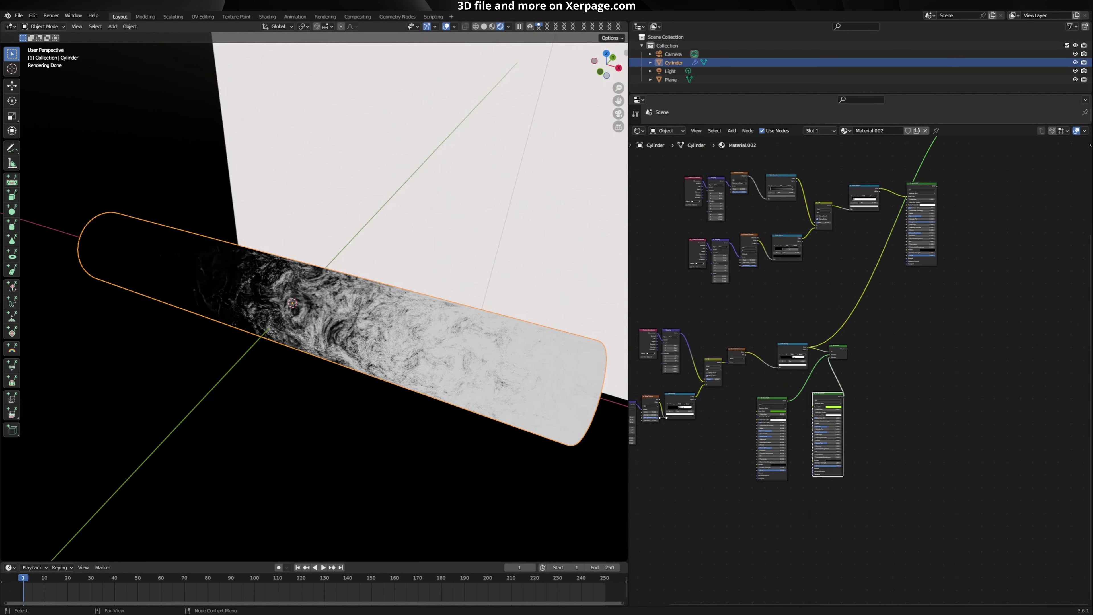
# Step: Disconnect the gradient mask from the Material Output, leaving the green Mix Shader group as a separate branch
pyautogui.scroll(-1, 663, 418)
pyautogui.moveTo(816, 358); pyautogui.dragTo(799, 389, button='middle')
pyautogui.keyDown('ctrl'); pyautogui.keyDown('shift'); pyautogui.click(794, 391); pyautogui.keyUp('shift'); pyautogui.keyUp('ctrl')
pyautogui.moveTo(315, 345); pyautogui.dragTo(327, 355, button='middle')
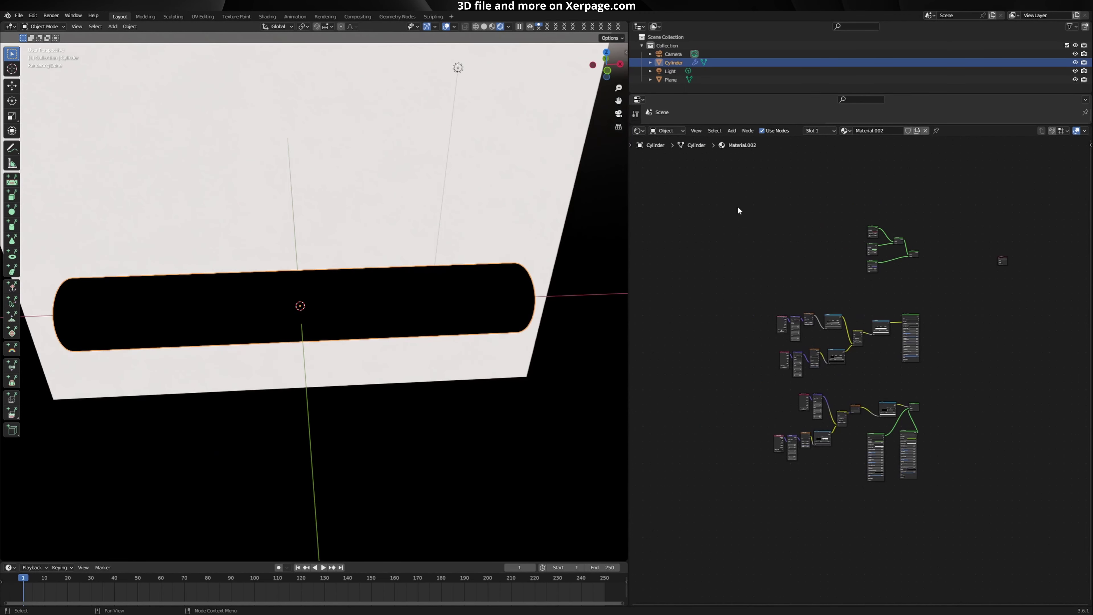
pyautogui.moveTo(704, 188); pyautogui.dragTo(956, 562)
pyautogui.scroll(2, 770, 280)
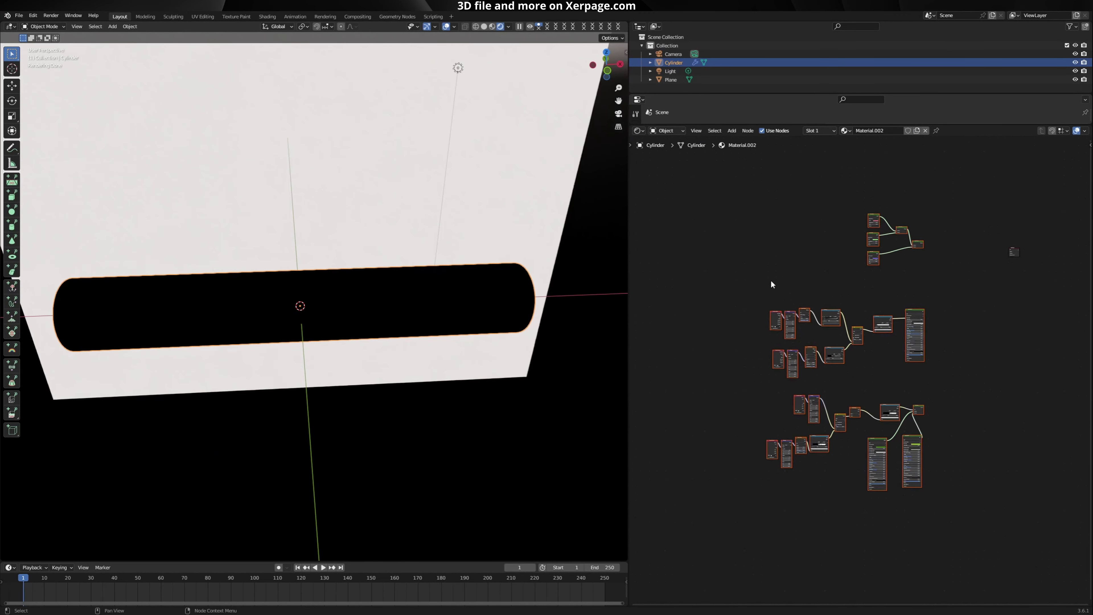
pyautogui.click(755, 258)
# Step: Add a Texture Coordinate node in the empty area above the Glass BSDF nodes
pyautogui.moveTo(734, 217); pyautogui.dragTo(897, 430, button='middle')
pyautogui.scroll(6, 897, 430)
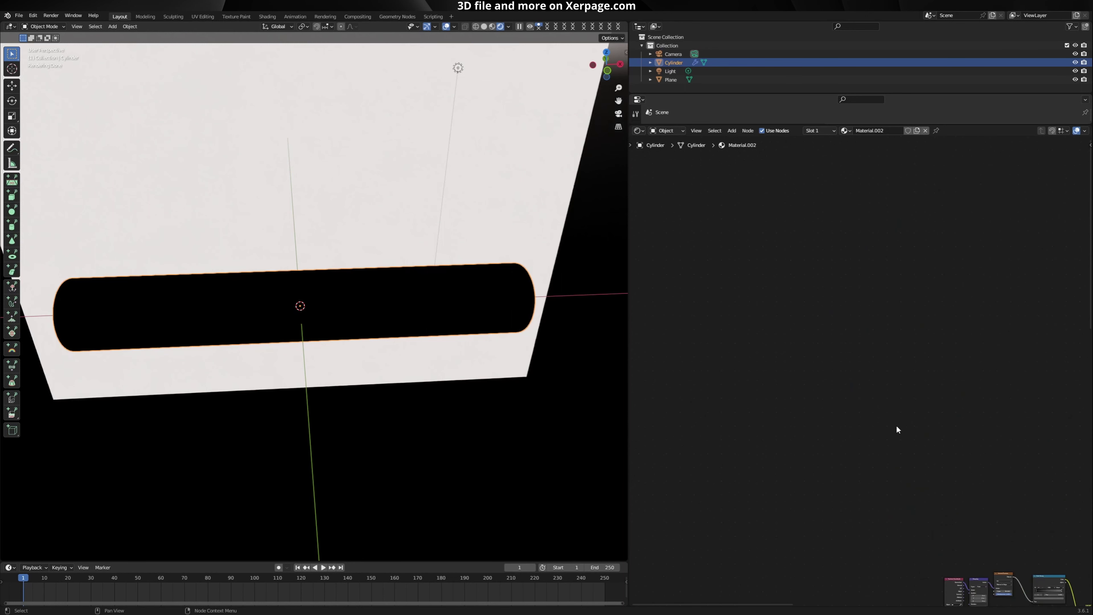
pyautogui.scroll(-10, 860, 376)
pyautogui.moveTo(887, 387); pyautogui.dragTo(761, 393, button='middle')
pyautogui.scroll(2, 857, 407)
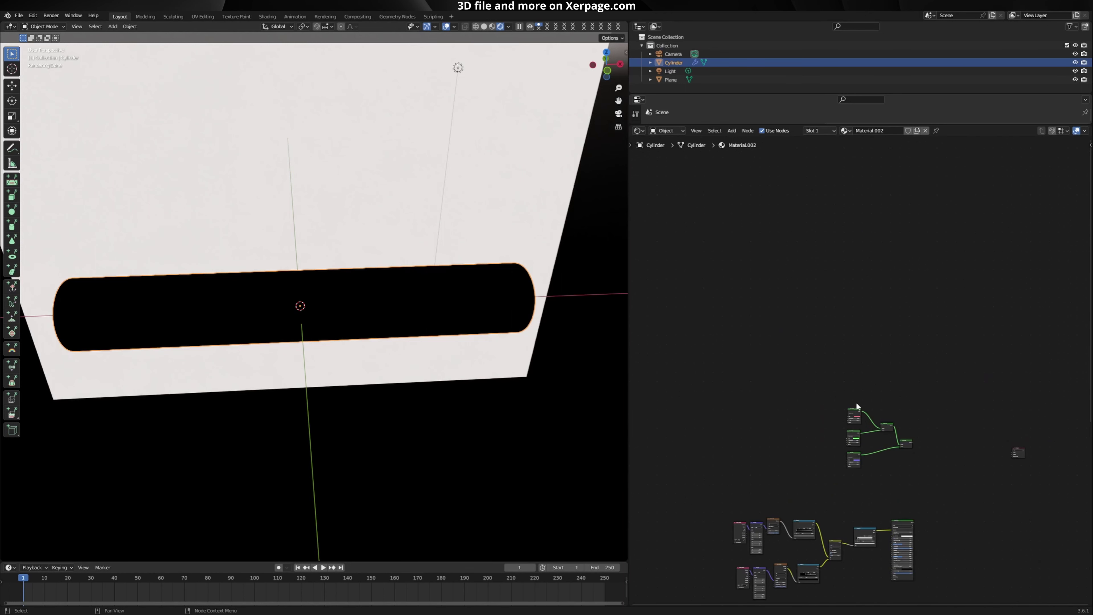
pyautogui.scroll(3, 749, 356)
pyautogui.hotkey('shift', 'a')
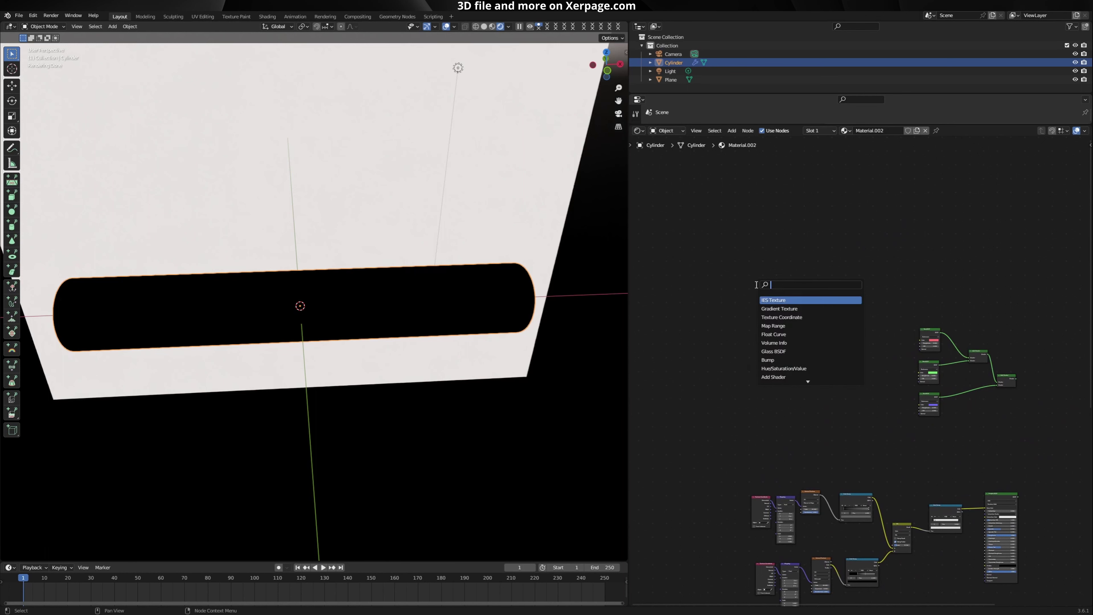
pyautogui.write('texture c')
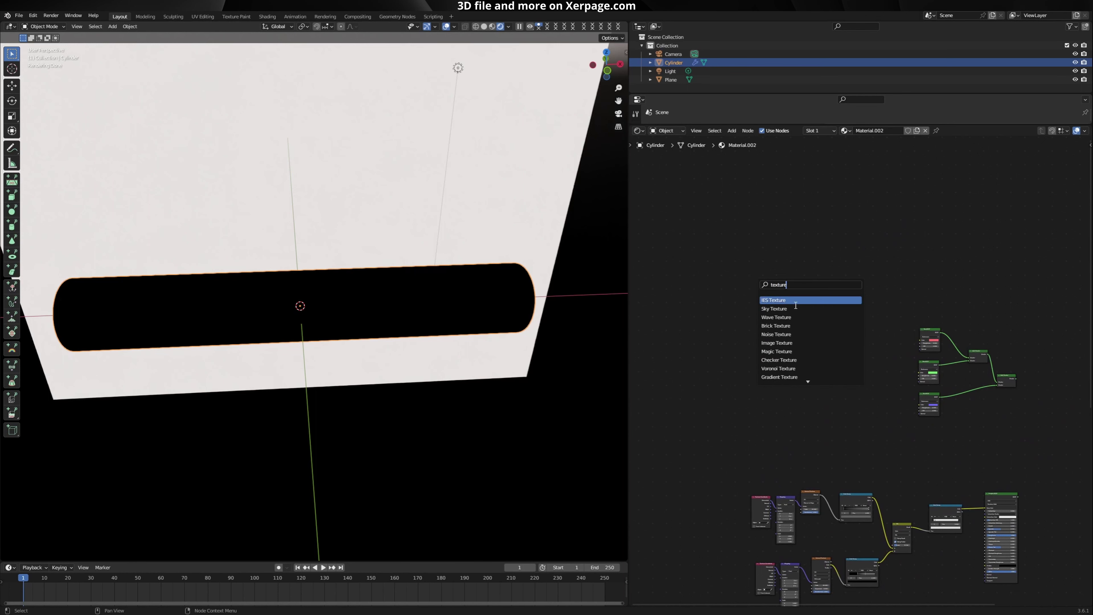
pyautogui.click(800, 301)
pyautogui.scroll(2, 774, 309)
pyautogui.moveTo(723, 298); pyautogui.dragTo(709, 245)
# Step: Add a Mix Color node beside the new Texture Coordinate node
pyautogui.moveTo(767, 269); pyautogui.dragTo(784, 336, button='middle')
pyautogui.scroll(2, 802, 329)
pyautogui.hotkey('shift', 'a')
pyautogui.click(836, 313)
pyautogui.write('mi')
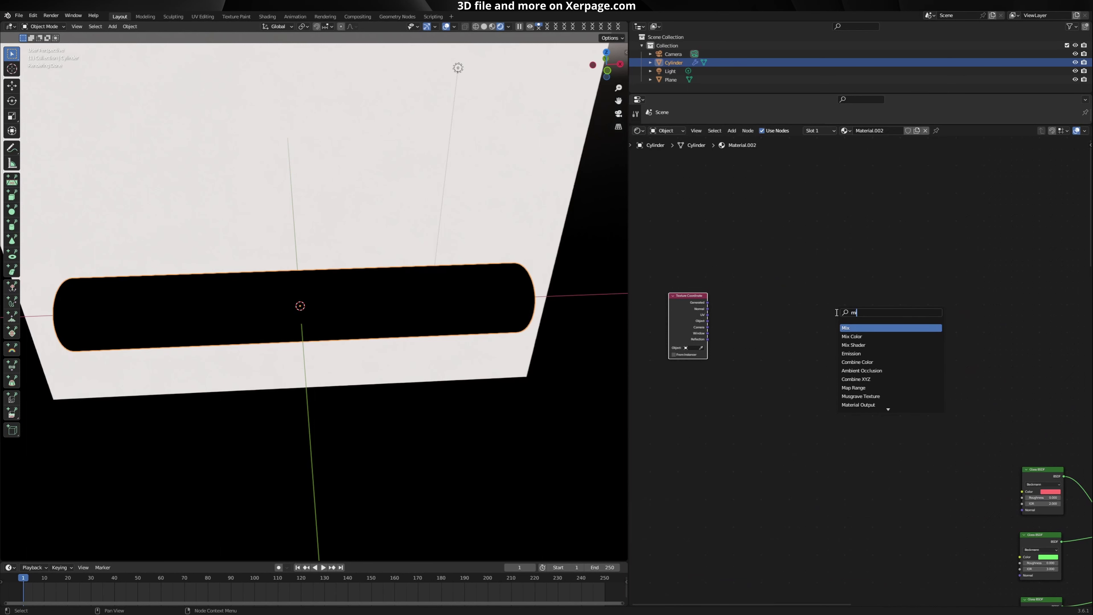
pyautogui.click(865, 337)
pyautogui.click(785, 310)
pyautogui.scroll(-4, 784, 310)
pyautogui.moveTo(703, 291); pyautogui.dragTo(858, 352)
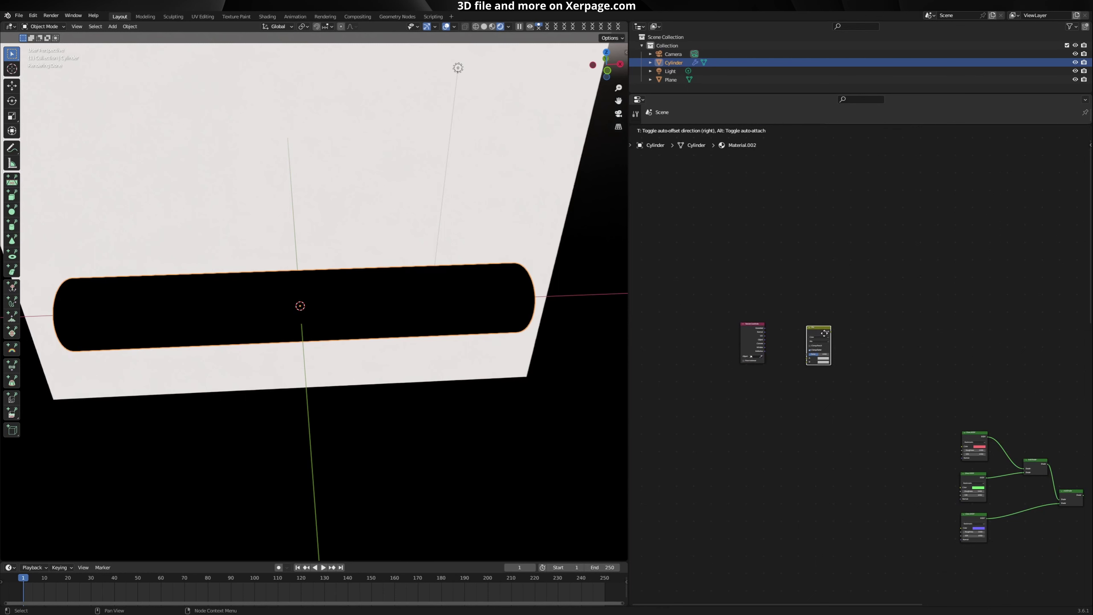
# Step: Add a Mapping node below the Mix node and place a duplicate of the Texture Coordinate node beside it
pyautogui.scroll(2, 818, 340)
pyautogui.moveTo(725, 348); pyautogui.dragTo(748, 328, button='middle')
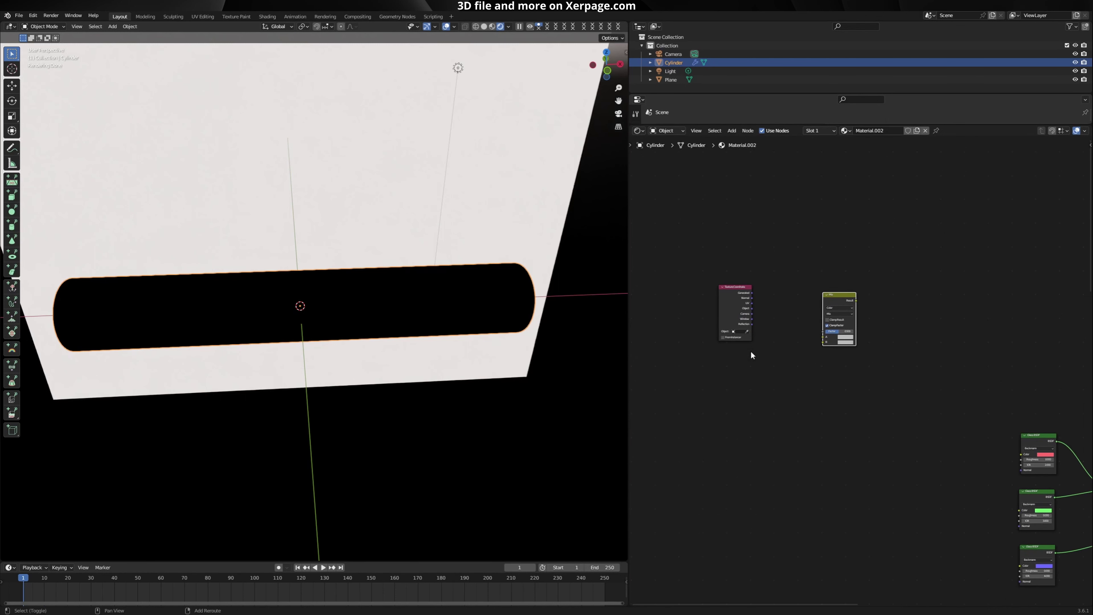
pyautogui.hotkey('shift', 'a')
pyautogui.click(752, 354)
pyautogui.write('ma')
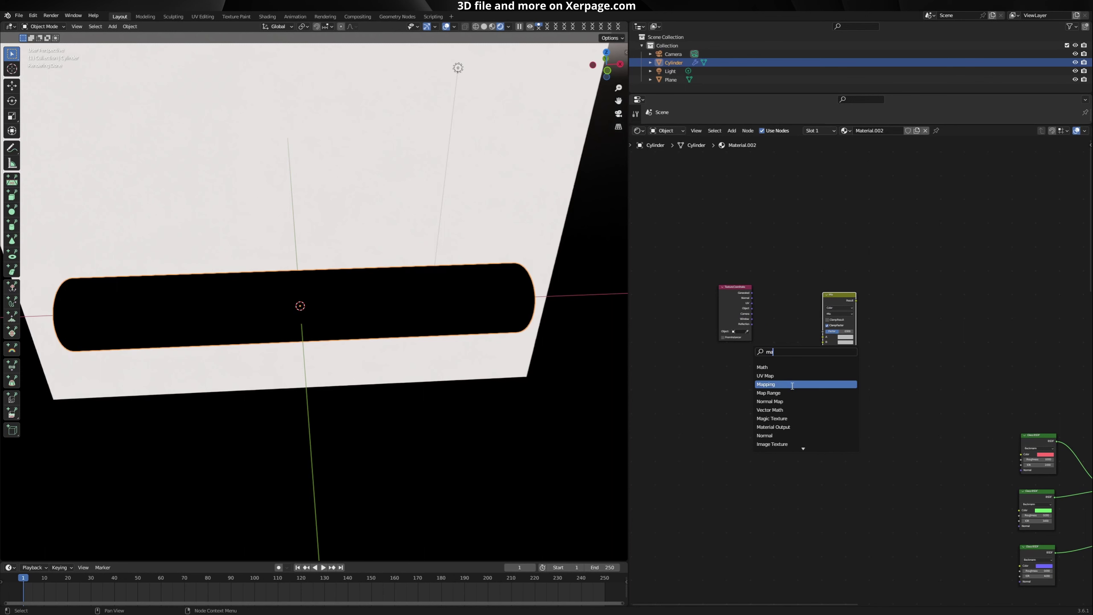
pyautogui.click(770, 384)
pyautogui.click(764, 379)
pyautogui.click(740, 292)
pyautogui.hotkey('shift', 'd')
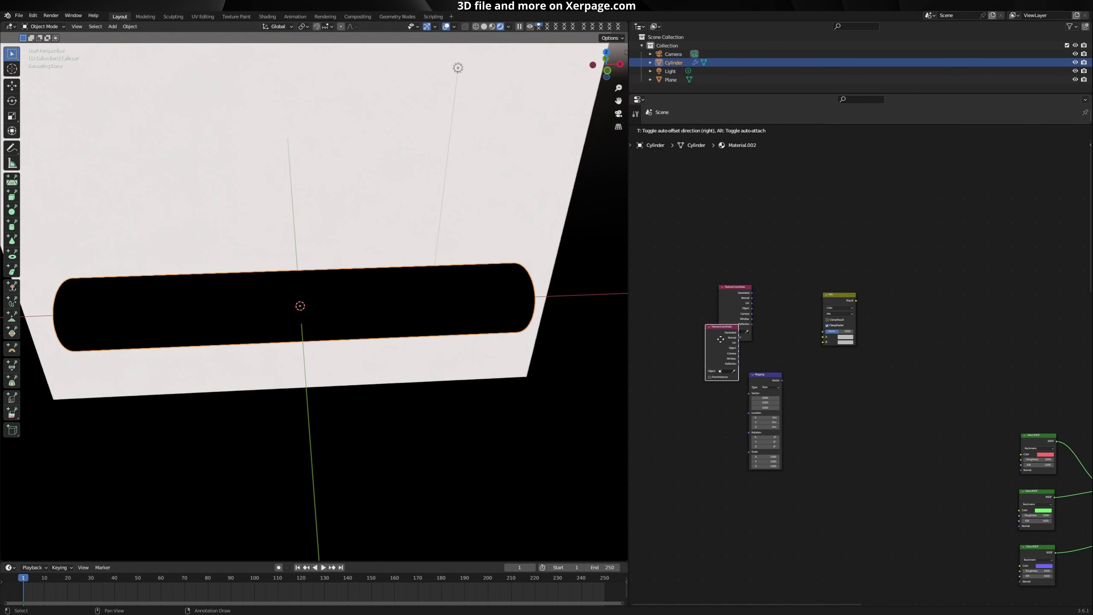
pyautogui.click(708, 400)
# Step: Connect the duplicate's Generated output to the Mapping's Vector, and the original Texture Coordinate's Generated output to the Mix node's A
pyautogui.scroll(3, 750, 388)
pyautogui.moveTo(696, 409); pyautogui.dragTo(746, 402)
pyautogui.scroll(3, 749, 336)
pyautogui.moveTo(717, 208); pyautogui.dragTo(859, 296)
pyautogui.scroll(2, 850, 390)
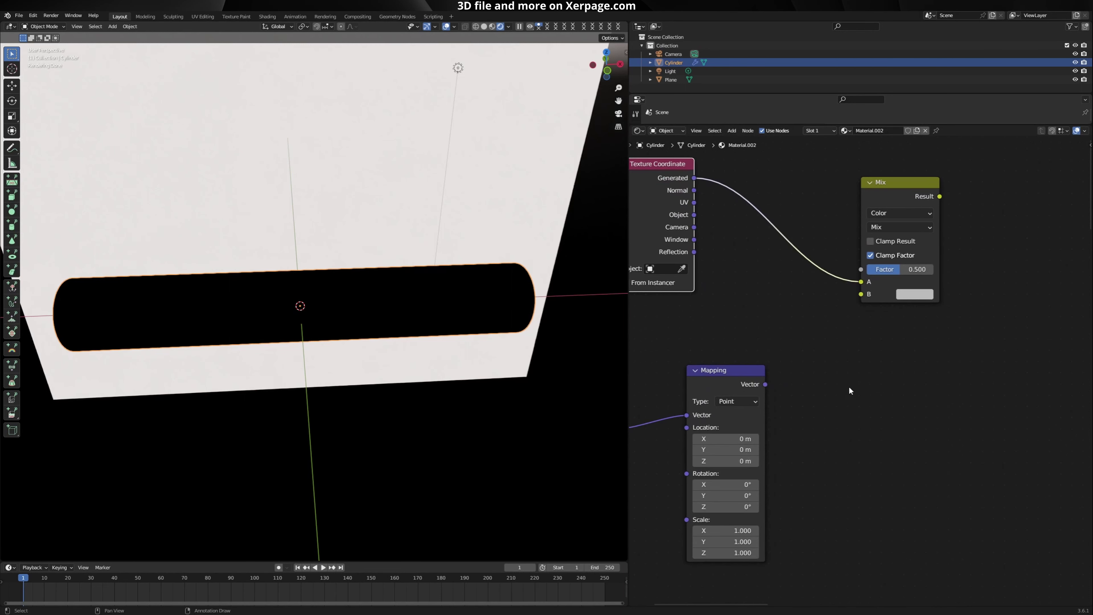
# Step: Add a Voronoi Texture beside the Mapping node and feed the Mapping's Vector into it
pyautogui.press('a')
pyautogui.click(840, 411)
pyautogui.hotkey('shift', 'a')
pyautogui.click(839, 409)
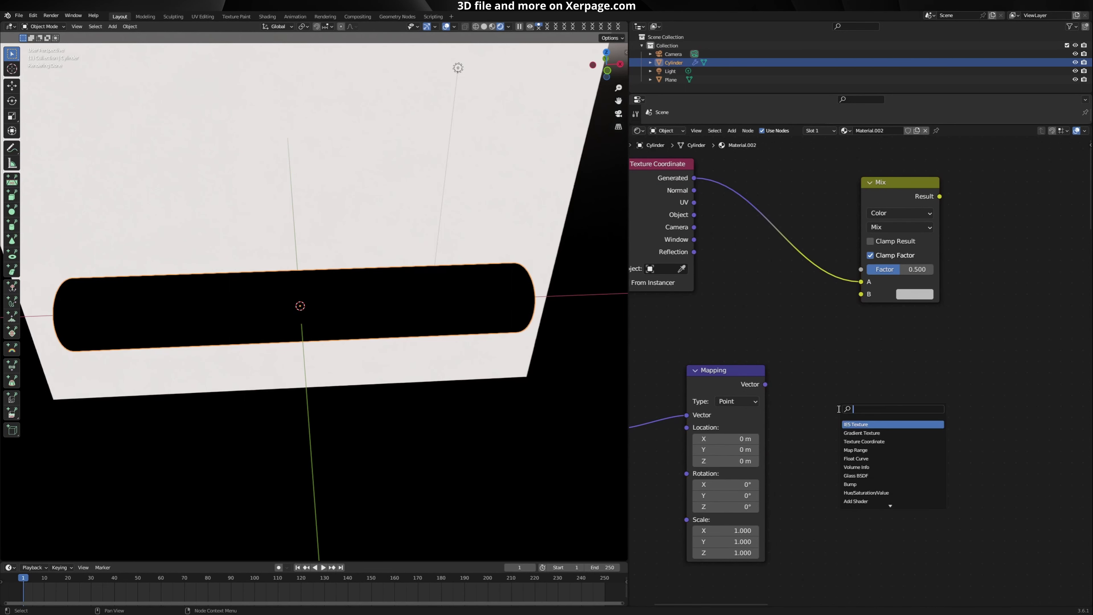
pyautogui.write('vo')
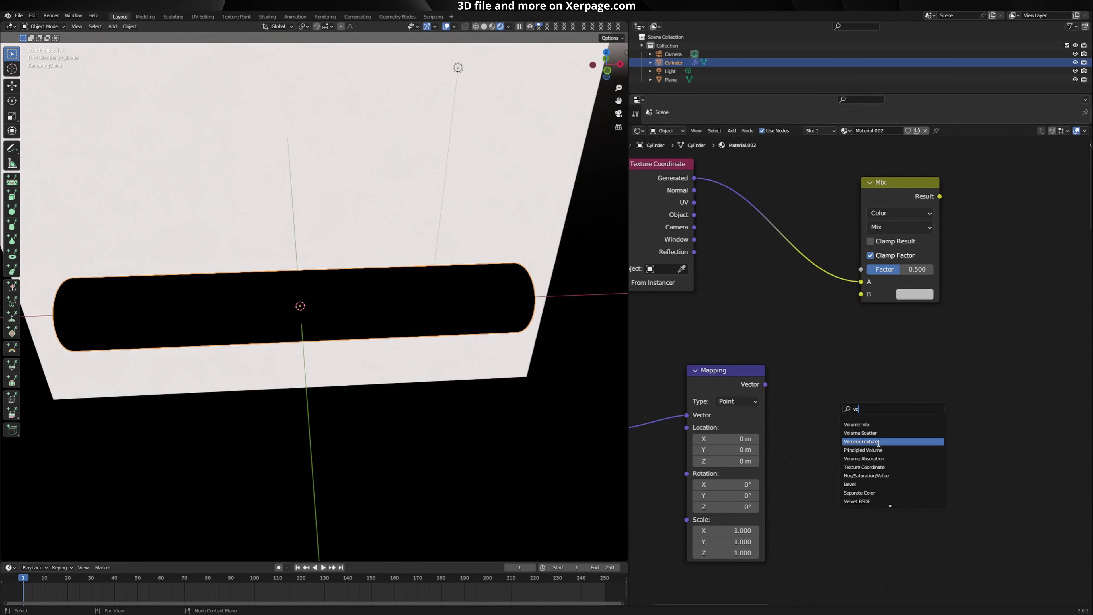
pyautogui.click(878, 442)
pyautogui.click(856, 409)
pyautogui.moveTo(766, 384); pyautogui.dragTo(818, 469)
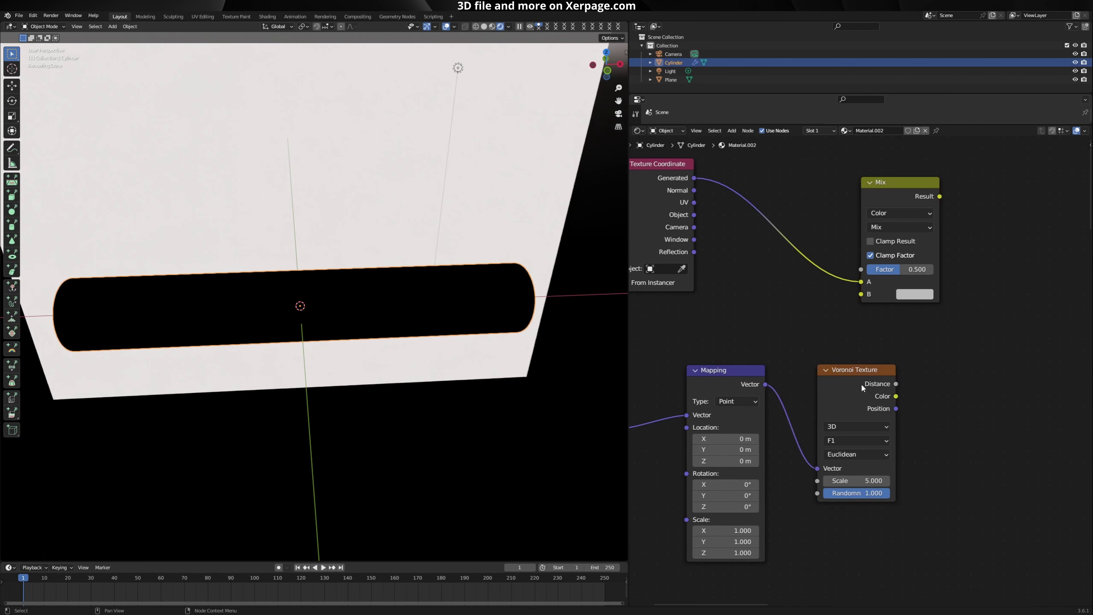
# Step: Connect the Voronoi Texture's Distance output to the Mix node's B
pyautogui.moveTo(862, 385); pyautogui.dragTo(850, 388)
pyautogui.moveTo(885, 186); pyautogui.dragTo(895, 186)
pyautogui.scroll(2, 869, 365)
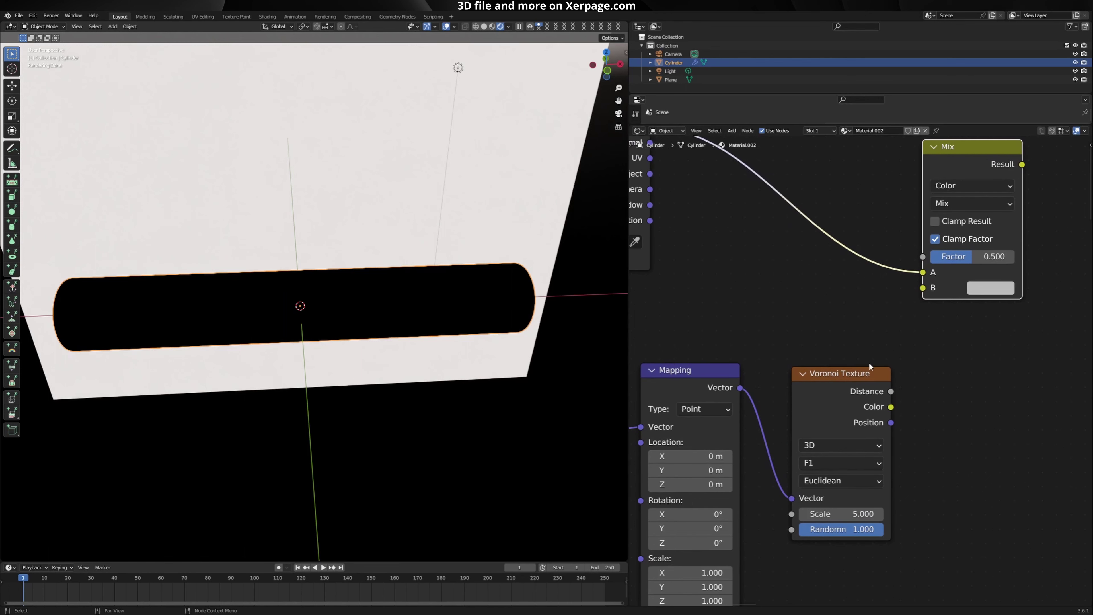
pyautogui.moveTo(891, 392); pyautogui.dragTo(922, 288)
pyautogui.scroll(2, 860, 372)
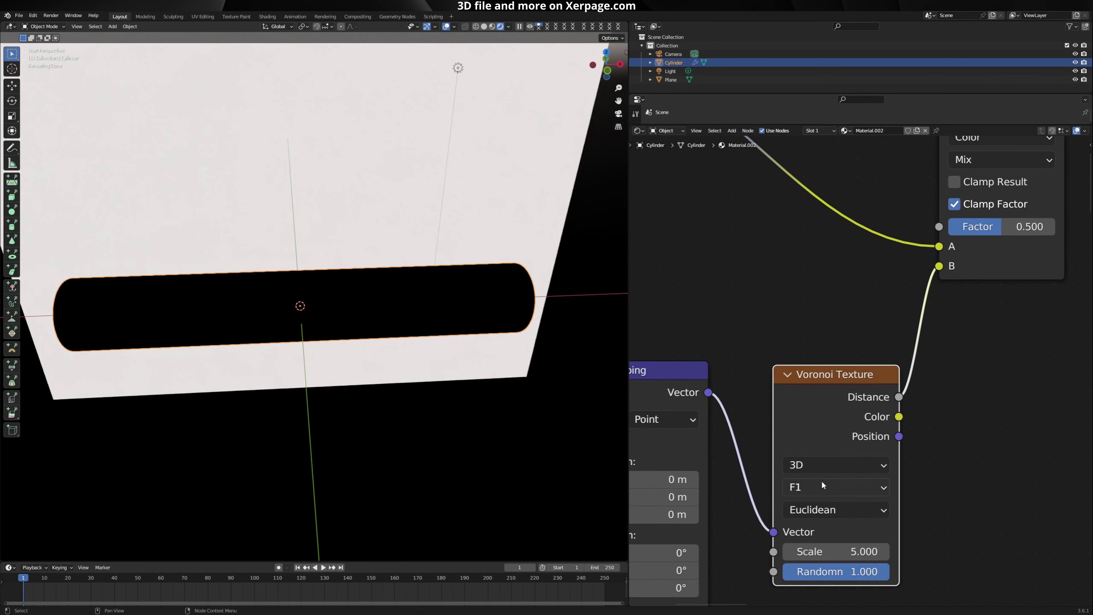
# Step: Set the Voronoi Texture to Smooth F1 with a Scale of 2.6
pyautogui.click(835, 486)
pyautogui.click(828, 426)
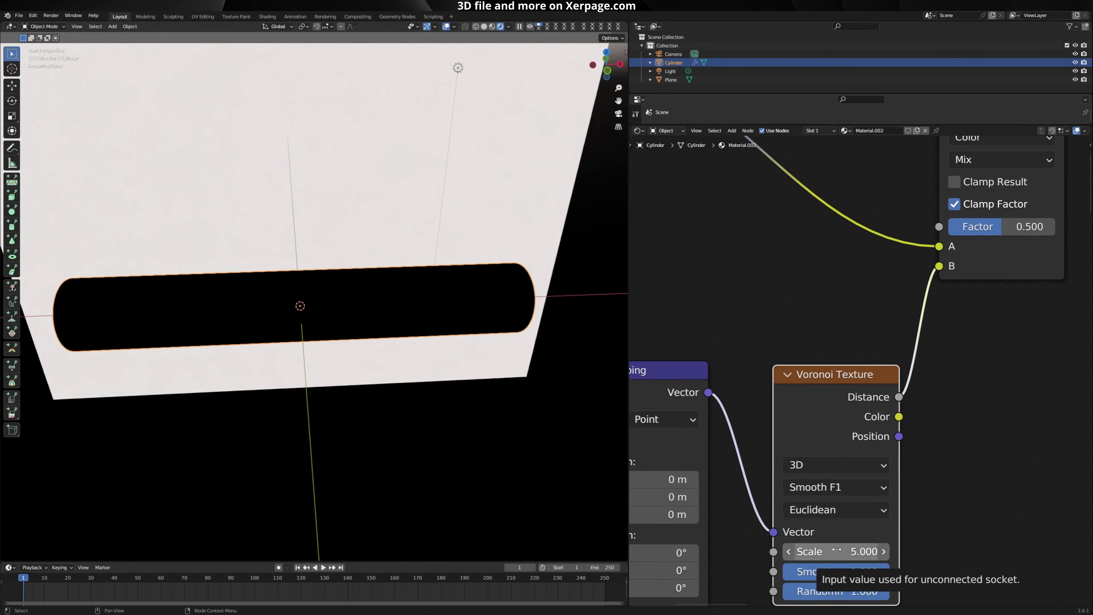
pyautogui.click(836, 550)
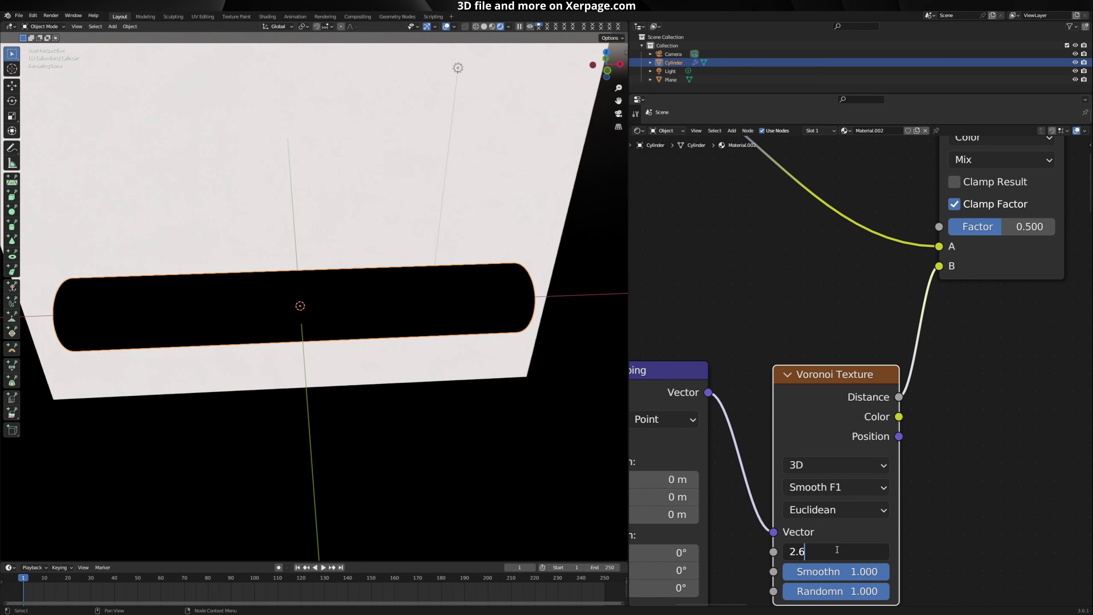
pyautogui.write('2.6')
pyautogui.press('Return')
pyautogui.scroll(-3, 837, 549)
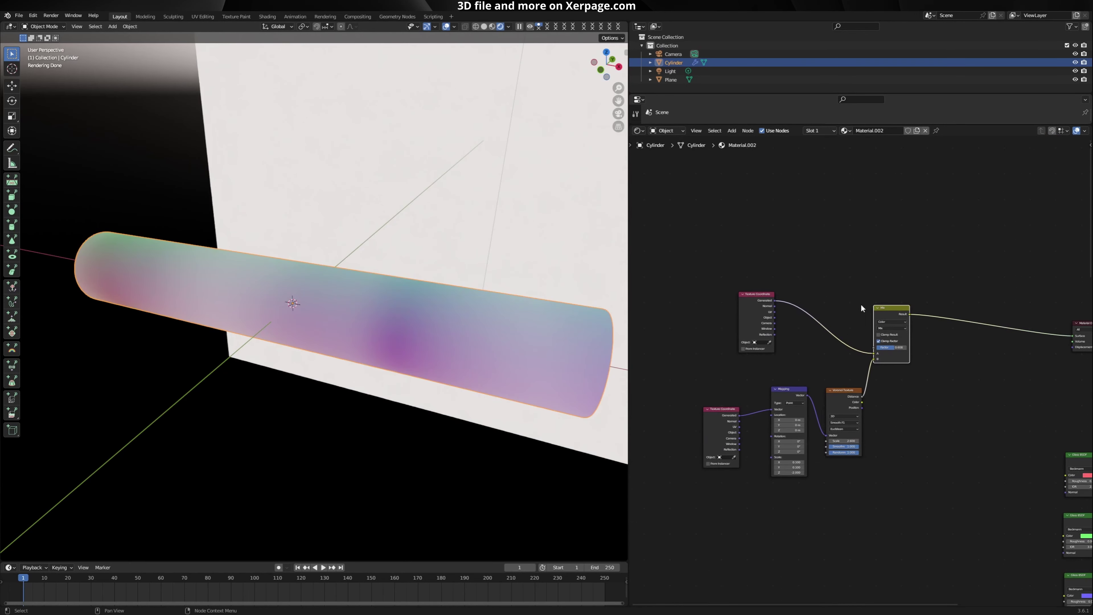
# Step: Insert a Mapping node between the Mix node and the Material Output, adjusting the Mix node's placement
pyautogui.press('g')
pyautogui.click(866, 303)
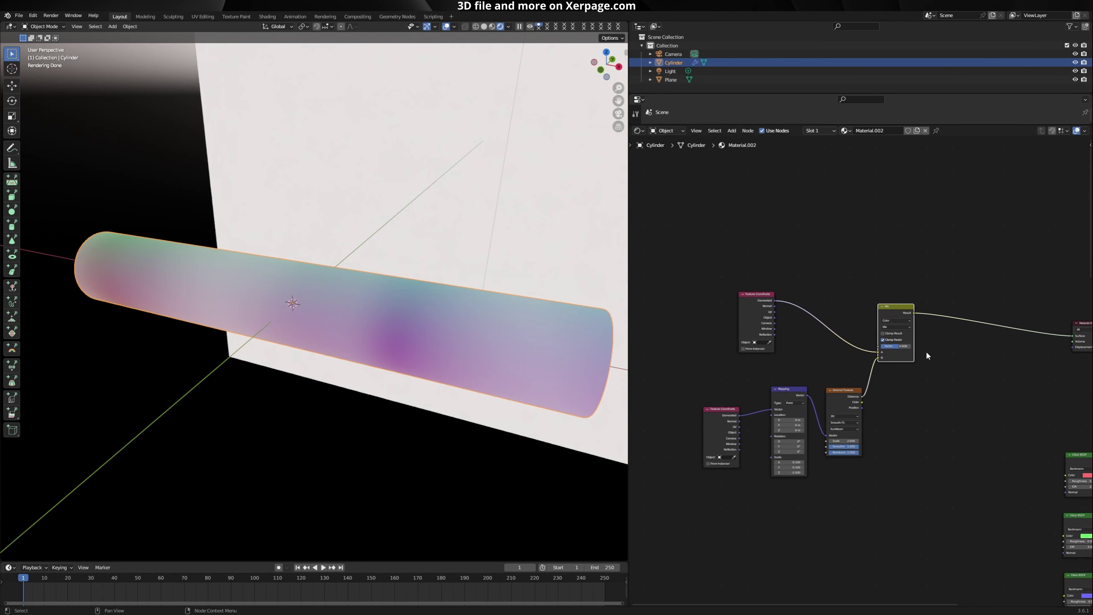
pyautogui.scroll(5, 941, 341)
pyautogui.moveTo(941, 342); pyautogui.dragTo(828, 351, button='middle')
pyautogui.scroll(1, 828, 353)
pyautogui.hotkey('shift', 'a')
pyautogui.click(893, 292)
pyautogui.write('ma')
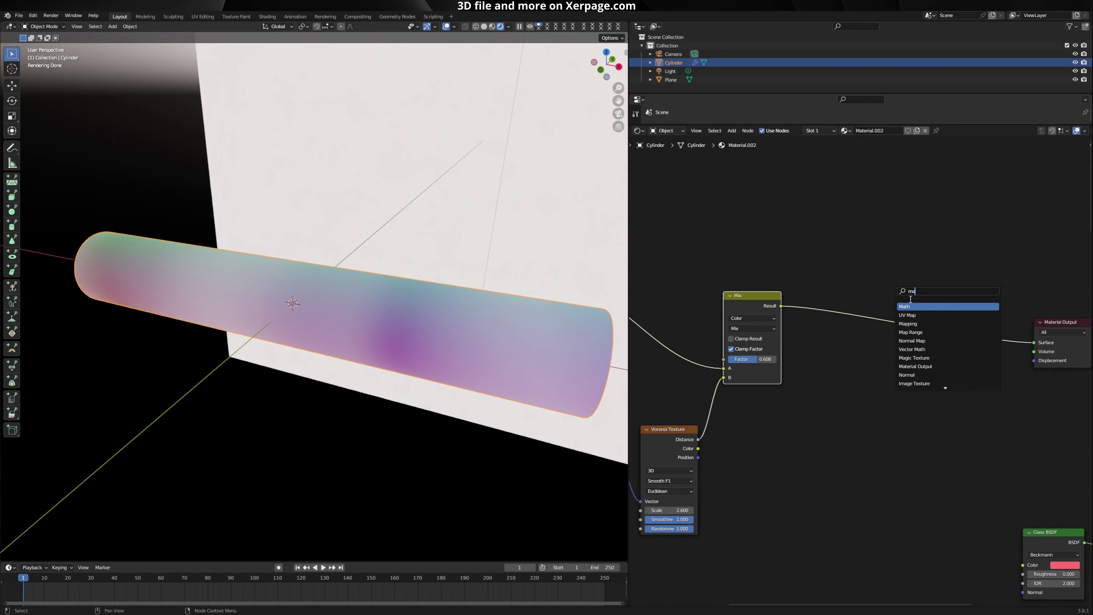
pyautogui.click(930, 323)
pyautogui.click(828, 327)
pyautogui.scroll(-3, 813, 326)
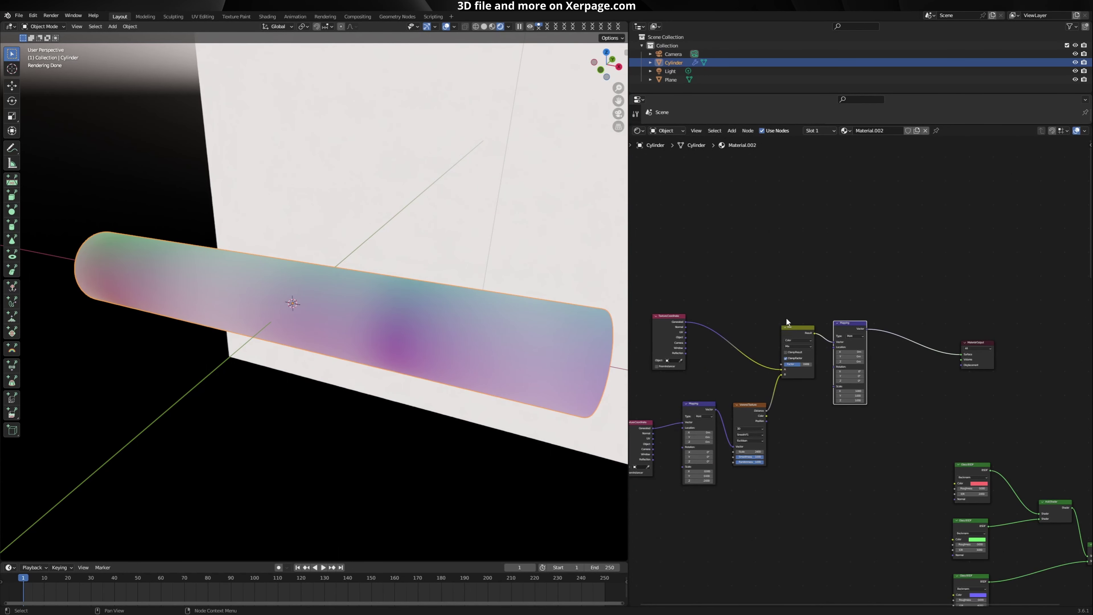
pyautogui.moveTo(795, 328)
pyautogui.mouseDown()
pyautogui.moveTo(803, 316)
pyautogui.moveTo(800, 330)
pyautogui.mouseUp()
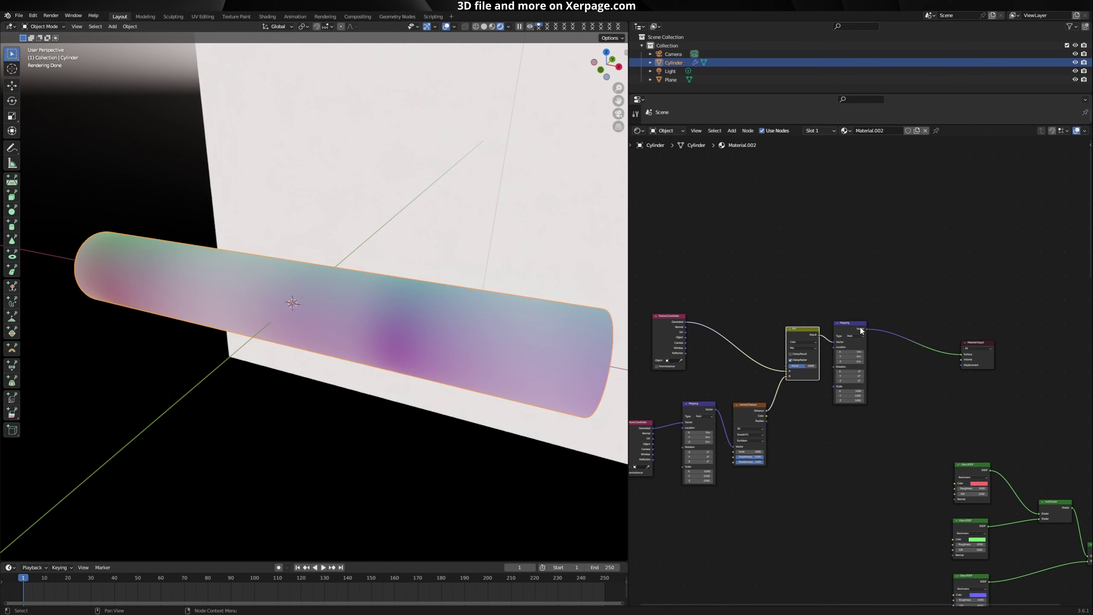
# Step: Insert a Noise Texture between the Mapping node and the Material Output, with Detail 15 and Scale 6.4
pyautogui.scroll(1, 860, 329)
pyautogui.scroll(1, 882, 336)
pyautogui.hotkey('shift', 'a')
pyautogui.click(883, 333)
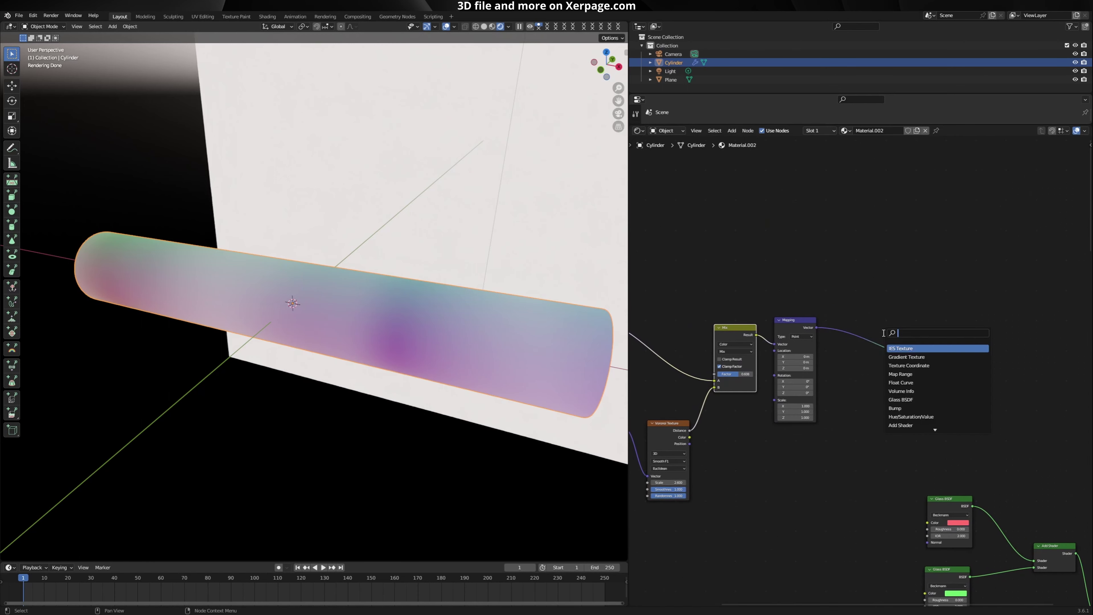
pyautogui.click(911, 350)
pyautogui.click(879, 351)
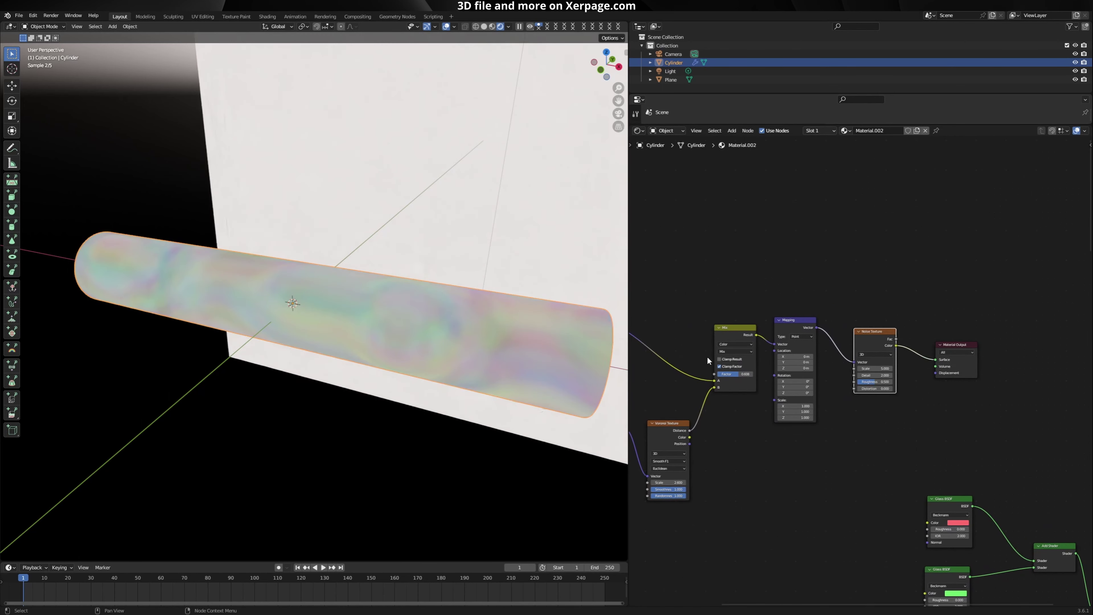
pyautogui.scroll(4, 848, 396)
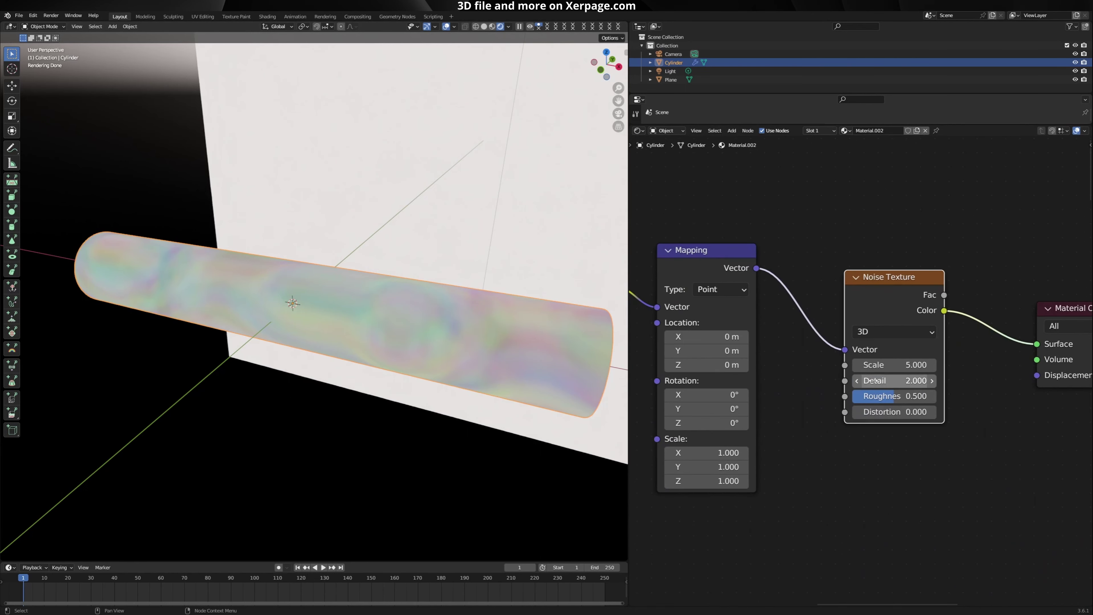
pyautogui.moveTo(899, 381)
pyautogui.mouseDown()
pyautogui.moveTo(929, 381)
pyautogui.moveTo(907, 365)
pyautogui.mouseUp()
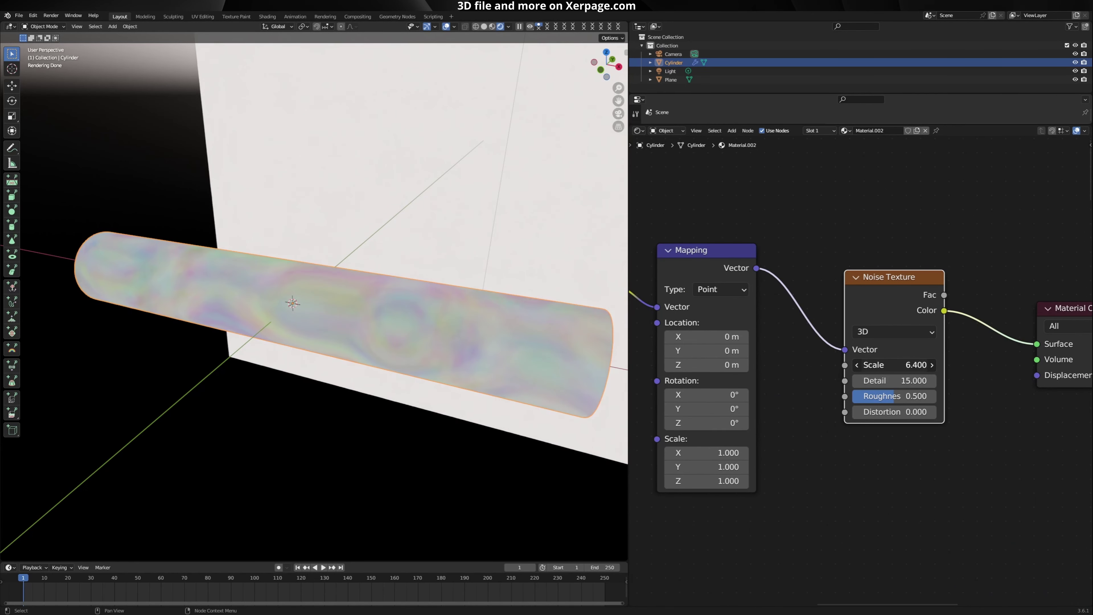
# Step: Duplicate the Mix node and insert the copy between the Noise Texture and the Material Output
pyautogui.scroll(-4, 861, 370)
pyautogui.moveTo(750, 337); pyautogui.dragTo(745, 336)
pyautogui.hotkey('shift', 'd')
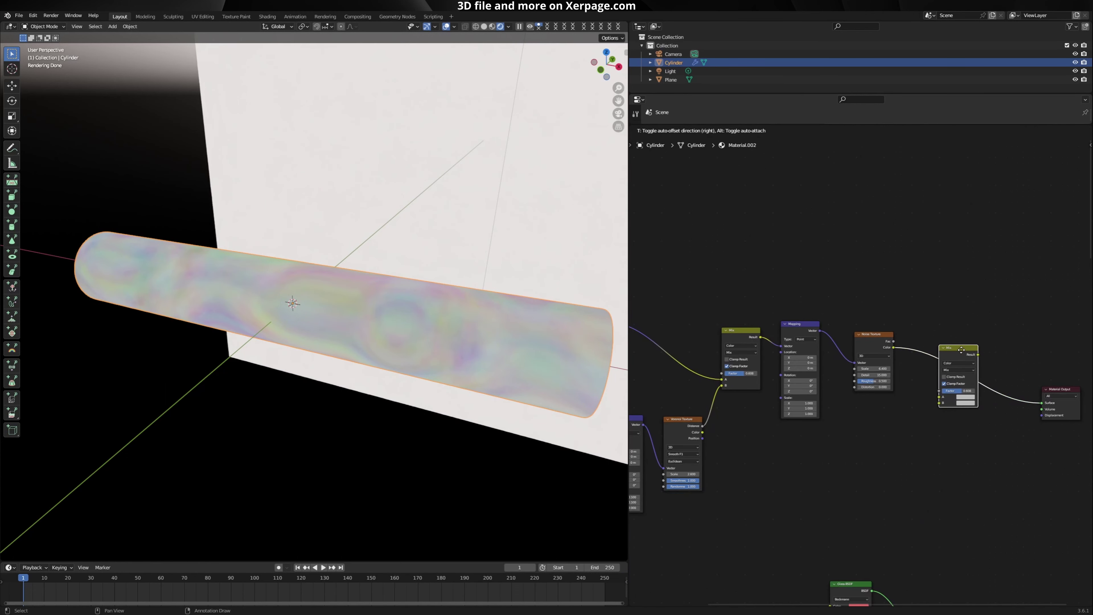
pyautogui.click(959, 352)
# Step: Duplicate the Texture Coordinate and Mapping pair and place the copies below the new Mix node
pyautogui.press('Home')
pyautogui.moveTo(687, 365); pyautogui.dragTo(1010, 405)
pyautogui.scroll(5, 791, 394)
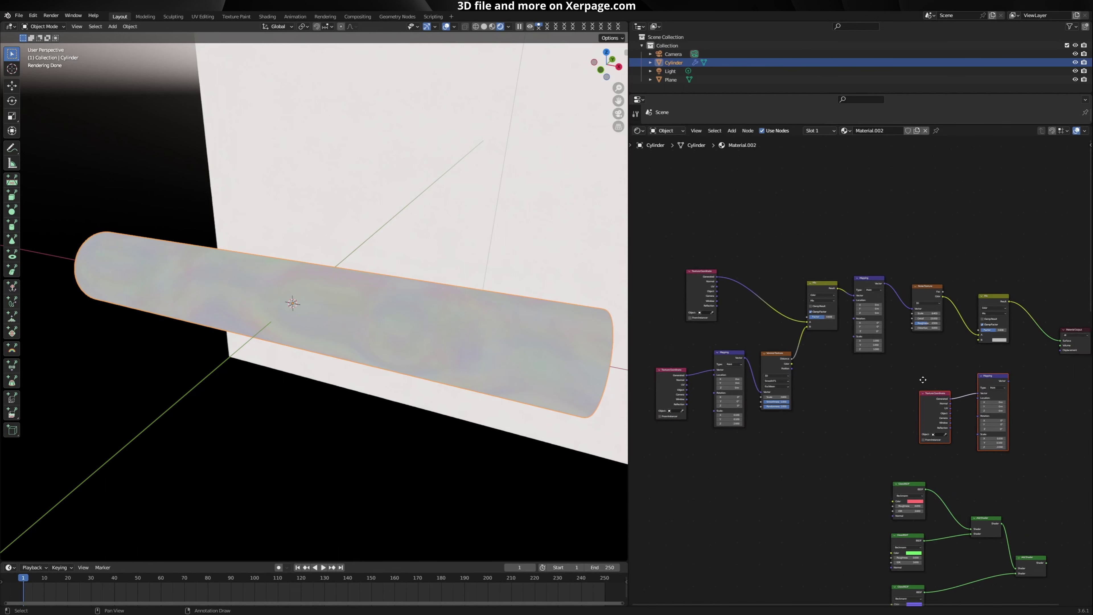
pyautogui.moveTo(777, 419); pyautogui.dragTo(902, 392, button='middle')
# Step: Set the duplicated Mapping node's Scale to 1 on all axes and connect its Vector output to the new Mix node's B
pyautogui.moveTo(817, 430); pyautogui.dragTo(818, 451)
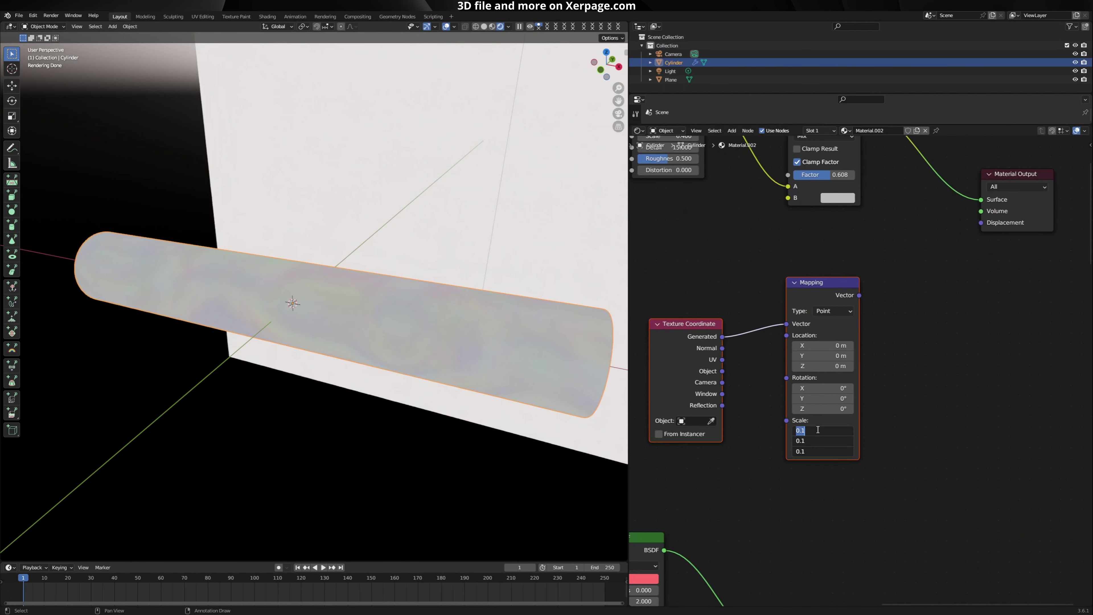
pyautogui.press('Return')
pyautogui.scroll(-3, 873, 371)
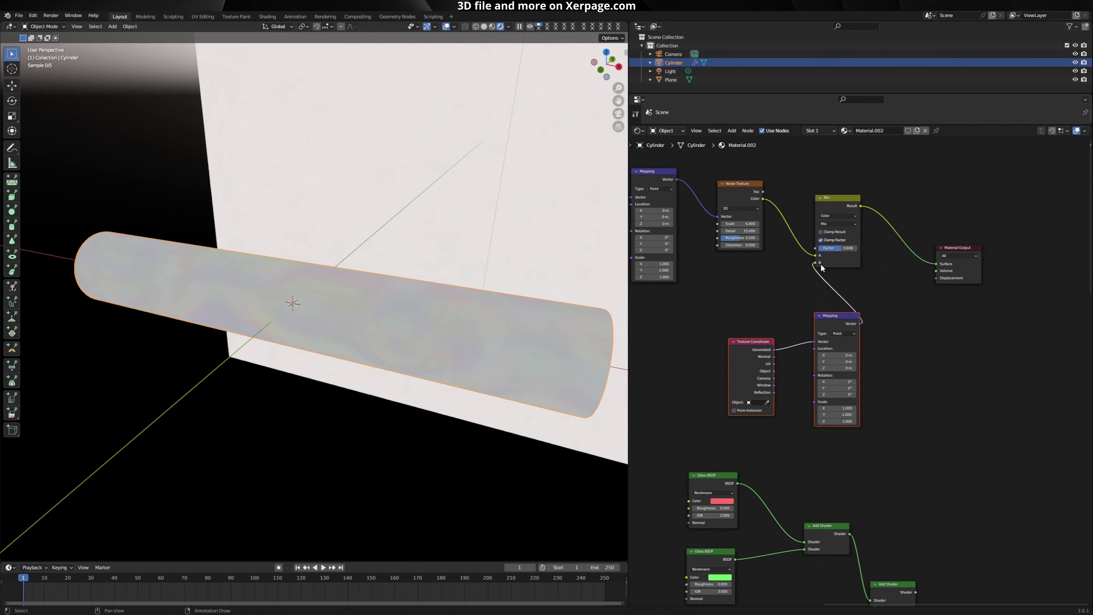
# Step: Add a Gradient Texture node between the second Mix node and the Material Output, leaving it unconnected
pyautogui.scroll(-2, 859, 369)
pyautogui.hotkey('shift', 'a')
pyautogui.click(933, 309)
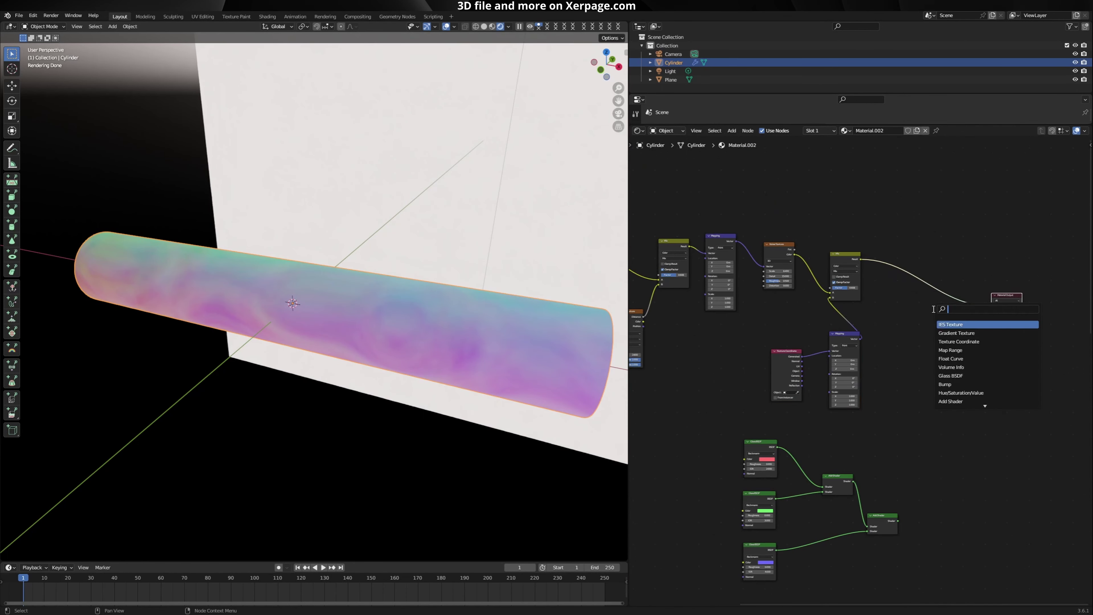
pyautogui.write('grad')
pyautogui.press('Return')
pyautogui.click(908, 314)
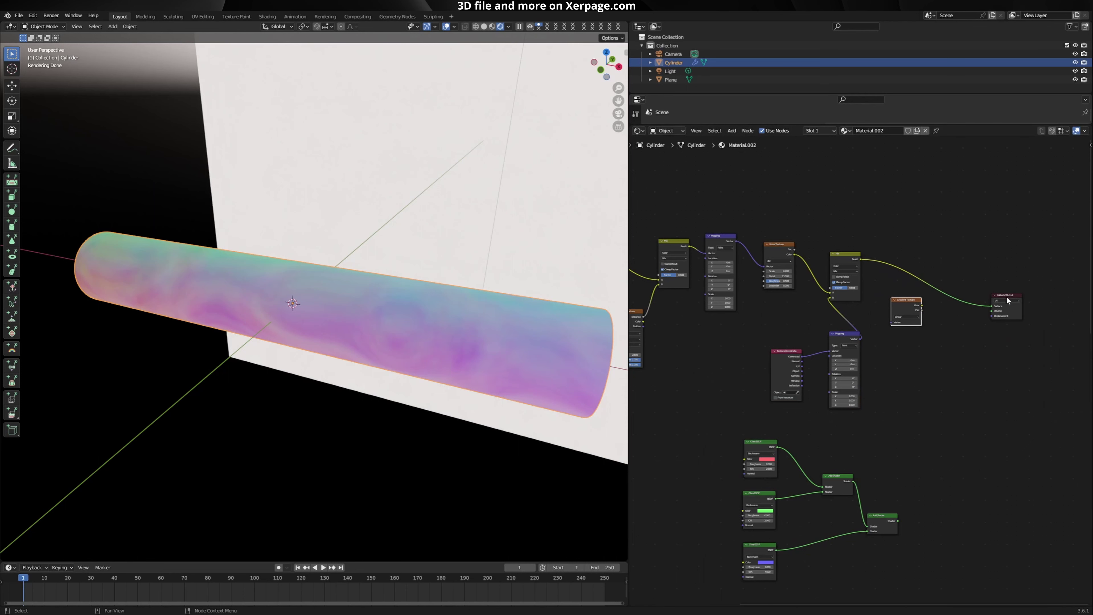
# Step: Add a Color Ramp node beside the Gradient Texture
pyautogui.moveTo(984, 319); pyautogui.dragTo(873, 322, button='middle')
pyautogui.hotkey('shift', 'a')
pyautogui.click(873, 323)
pyautogui.write('color ramp')
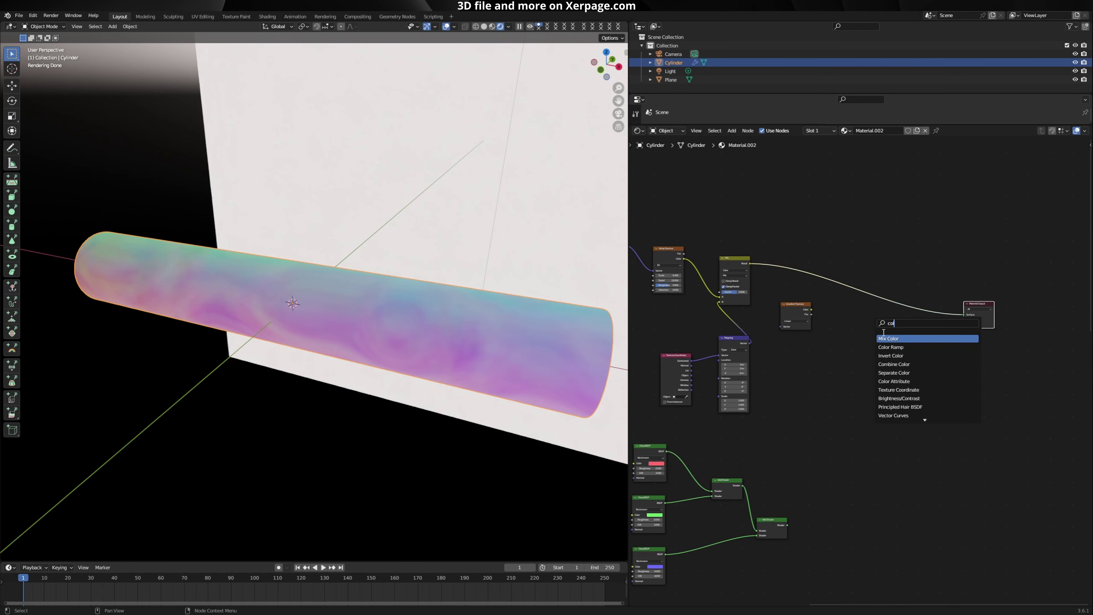
pyautogui.press('Return')
# Step: Connect the Mix Result through the Gradient Texture and Color Ramp to the Material Output's Surface
pyautogui.moveTo(750, 263); pyautogui.dragTo(833, 310)
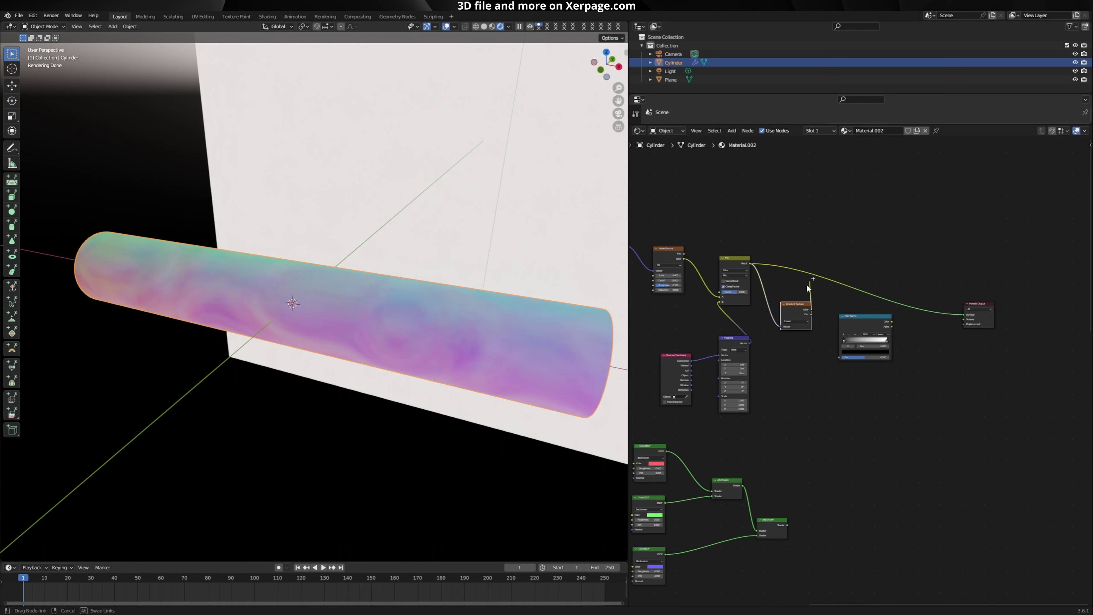
pyautogui.moveTo(839, 350); pyautogui.dragTo(839, 354)
pyautogui.moveTo(891, 321); pyautogui.dragTo(963, 315)
pyautogui.moveTo(430, 275); pyautogui.dragTo(462, 285, button='middle')
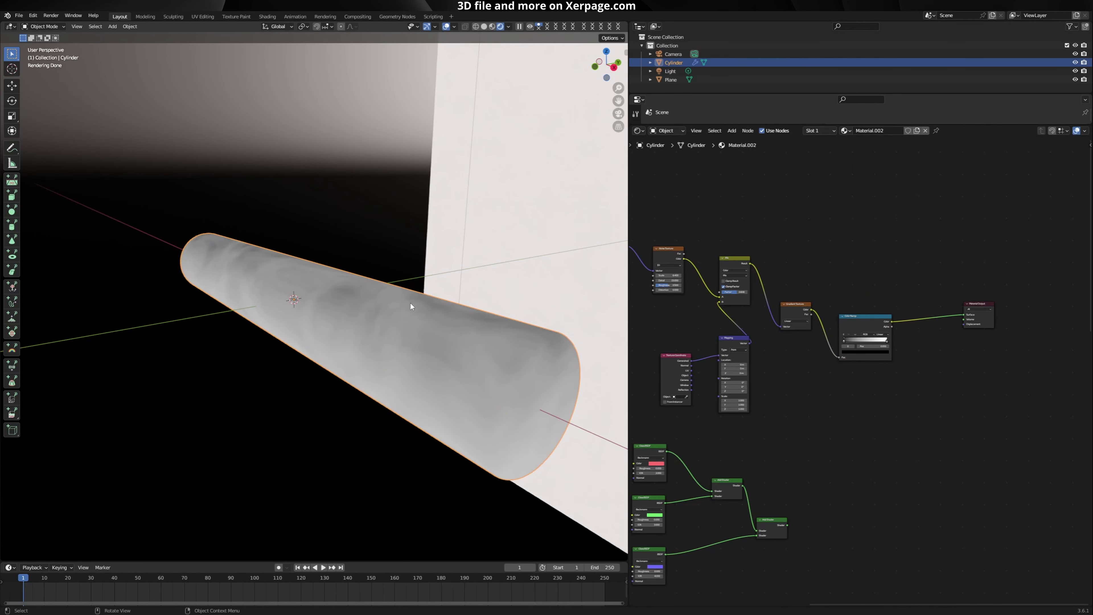
pyautogui.moveTo(312, 280); pyautogui.dragTo(139, 252, button='middle')
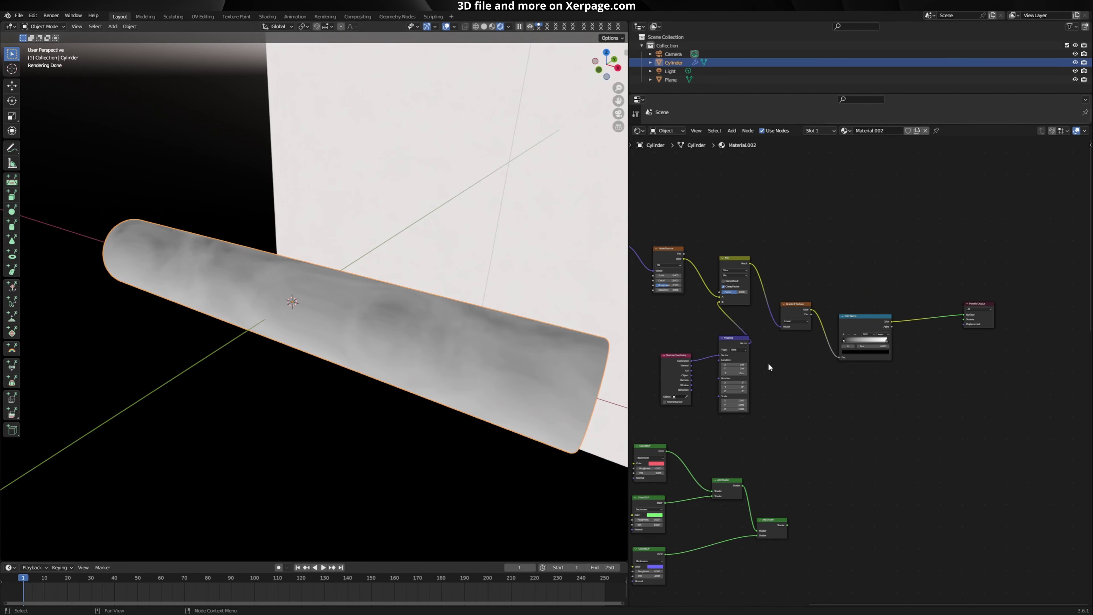
# Step: Set the Y Rotation of the Mapping node feeding the second Mix node to 90°
pyautogui.scroll(-1, 1025, 398)
pyautogui.scroll(7, 826, 366)
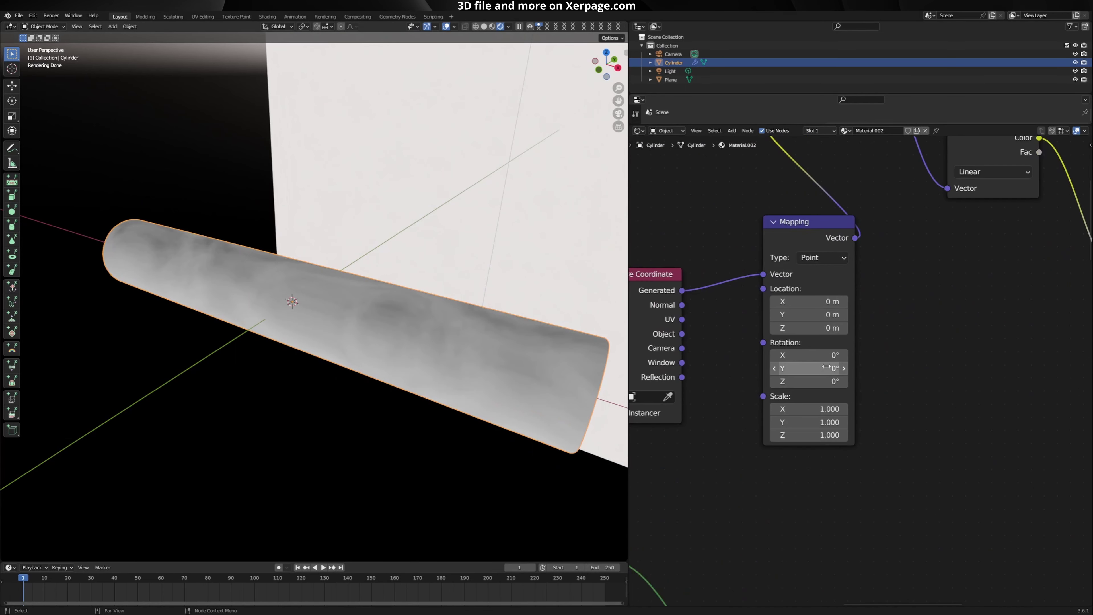
pyautogui.click(813, 373)
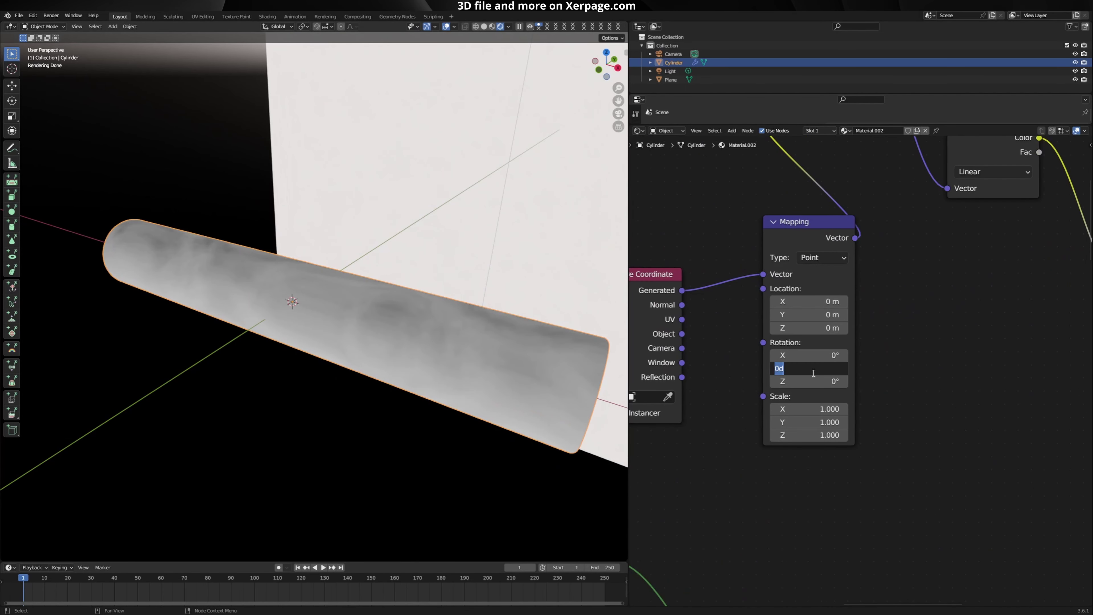
pyautogui.write('90')
pyautogui.press('Return')
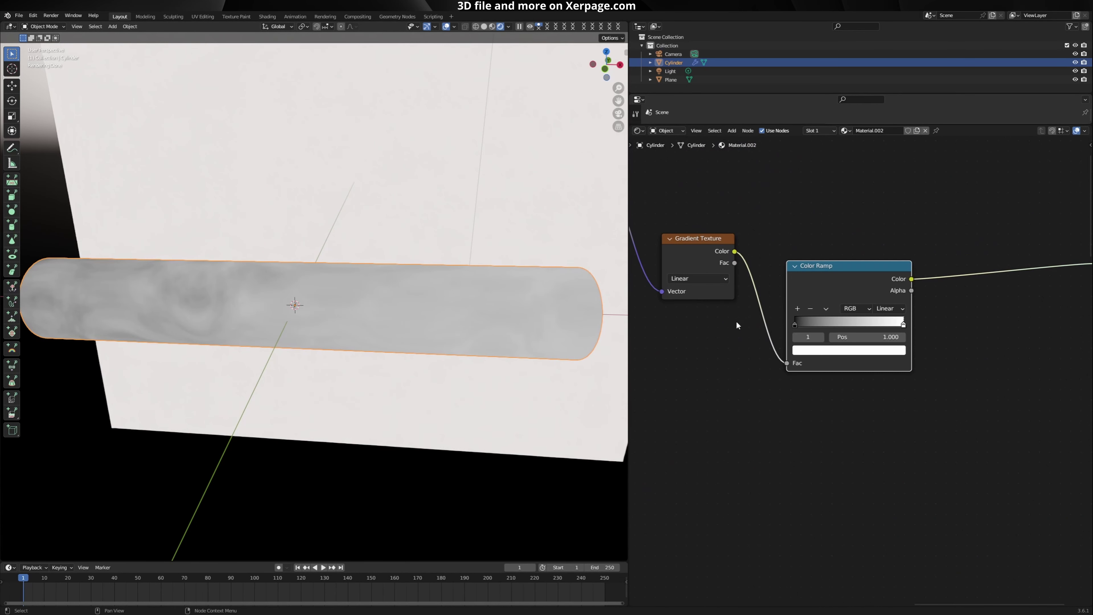
# Step: Move the Color Ramp's black stop to 0.459 and set the second Mix node's Factor to 0.292
pyautogui.moveTo(796, 324); pyautogui.dragTo(851, 325)
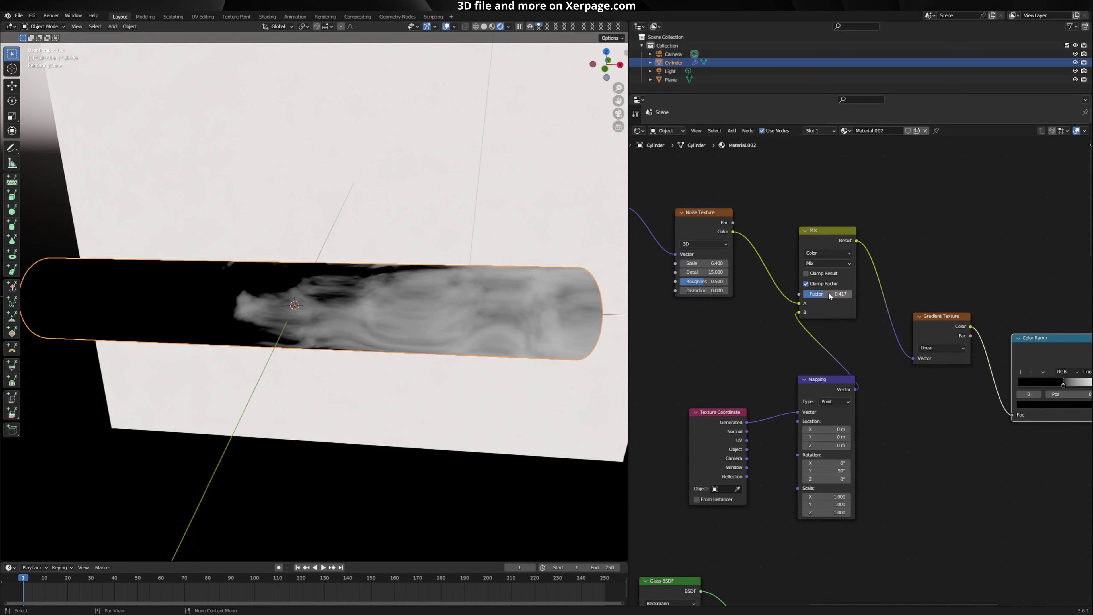
pyautogui.moveTo(828, 292)
pyautogui.mouseDown()
pyautogui.moveTo(839, 293)
pyautogui.moveTo(818, 294)
pyautogui.mouseUp()
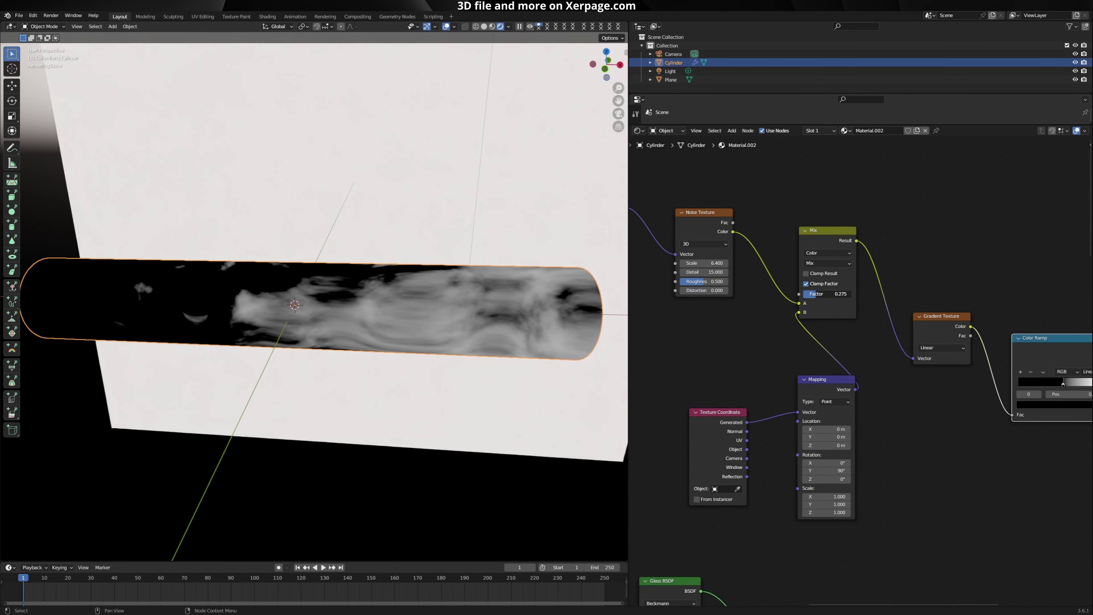
# Step: Try a Factor of 0.742 on the Voronoi's Mix node and a 4D Voronoi Texture with an adjusted W
pyautogui.scroll(-3, 802, 319)
pyautogui.scroll(3, 802, 320)
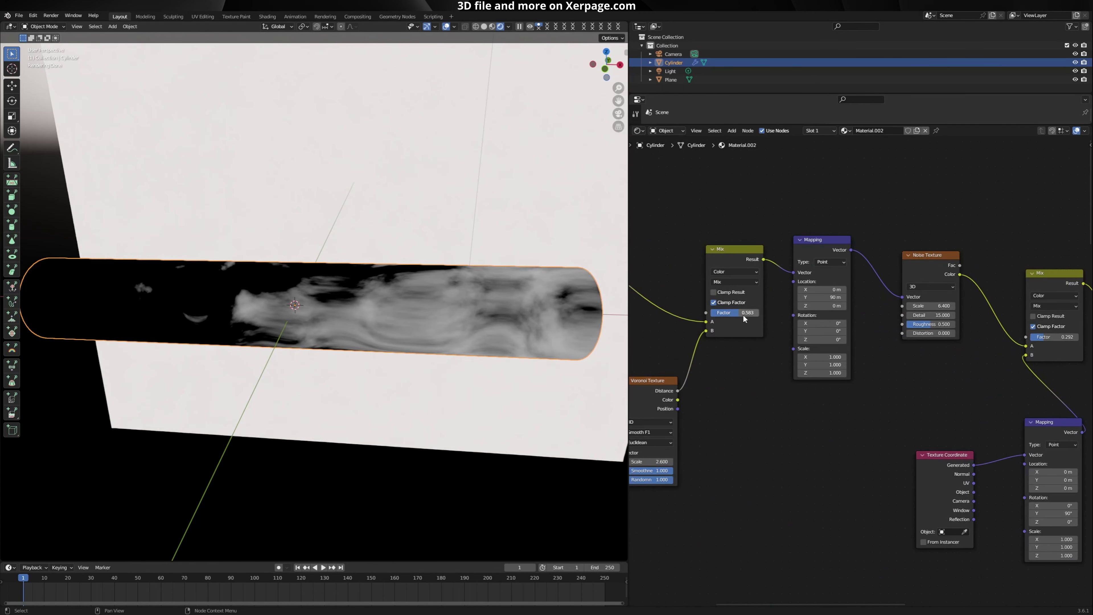
pyautogui.moveTo(744, 318); pyautogui.dragTo(753, 320)
pyautogui.scroll(2, 885, 368)
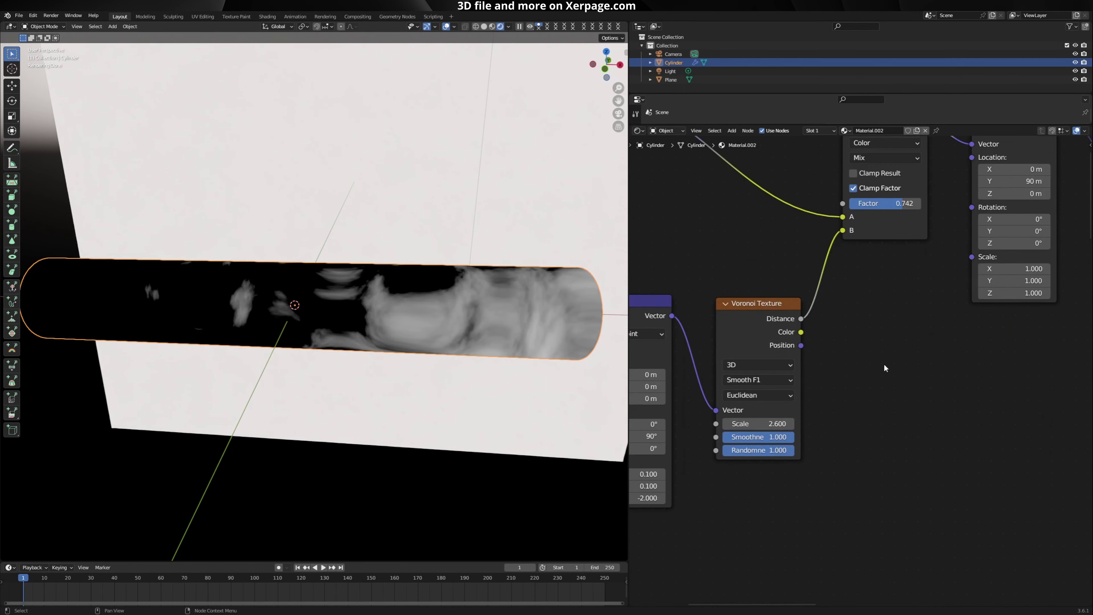
pyautogui.click(764, 367)
pyautogui.click(764, 420)
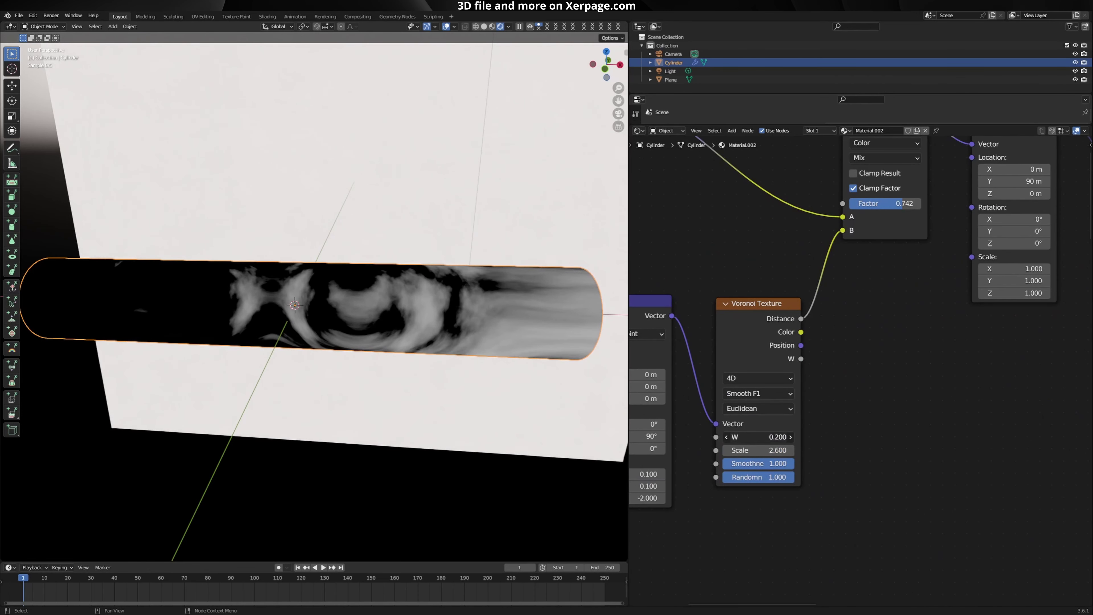
pyautogui.moveTo(770, 436); pyautogui.dragTo(787, 436)
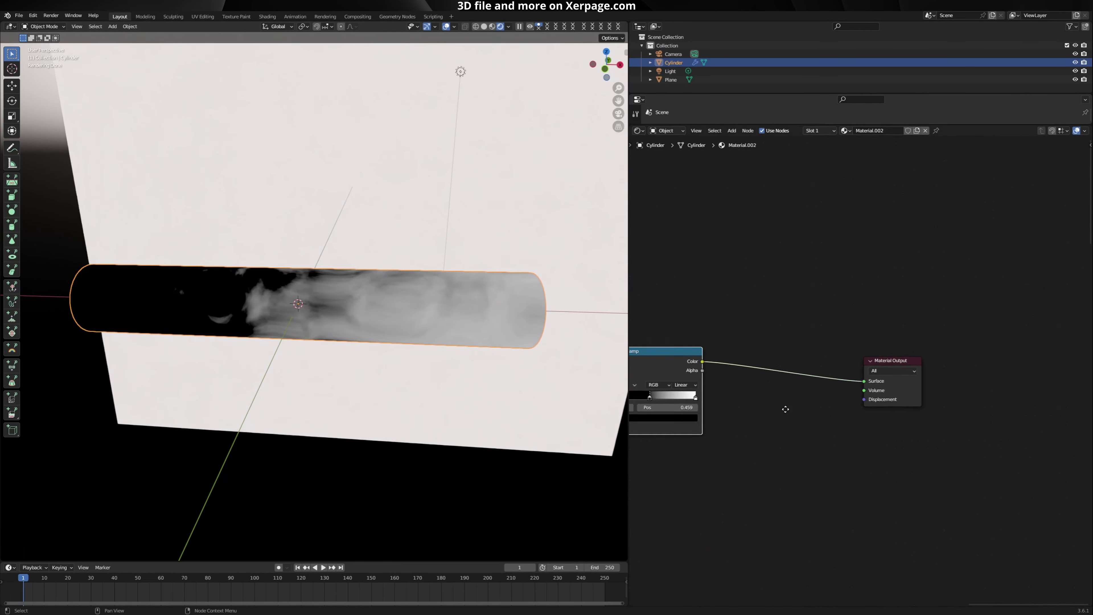
# Step: Insert an RGB Curves node between the Color Ramp and the Material Output, raising the curve with a point at about 0.43, 0.71
pyautogui.scroll(-3, 747, 369)
pyautogui.moveTo(659, 317); pyautogui.dragTo(828, 388)
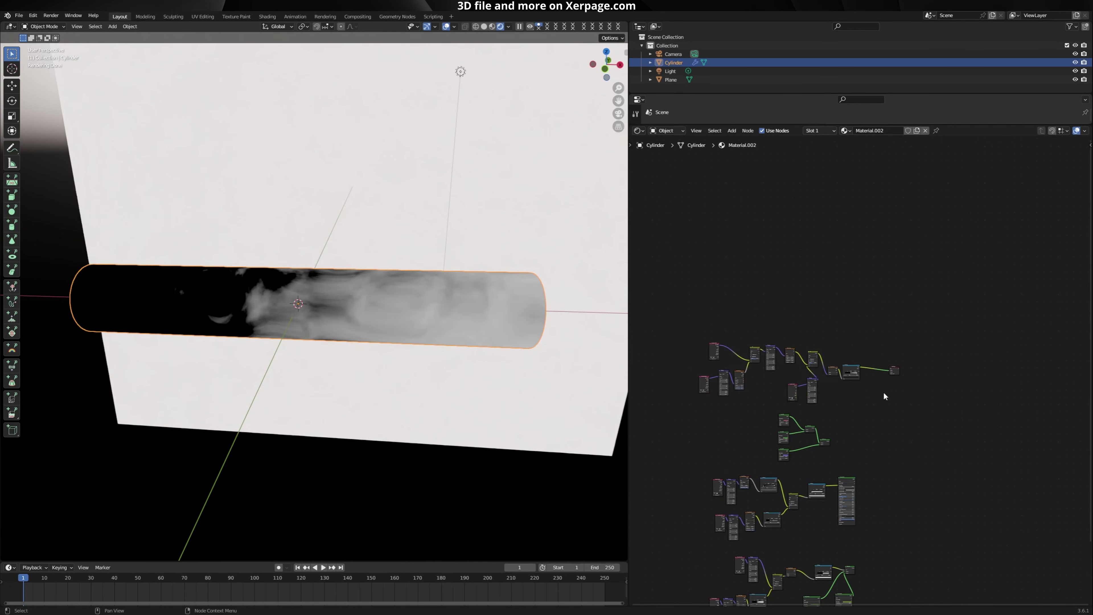
pyautogui.scroll(2, 883, 392)
pyautogui.moveTo(883, 391); pyautogui.dragTo(786, 316, button='middle')
pyautogui.hotkey('shift', 'a')
pyautogui.write('rgb')
pyautogui.press('Return')
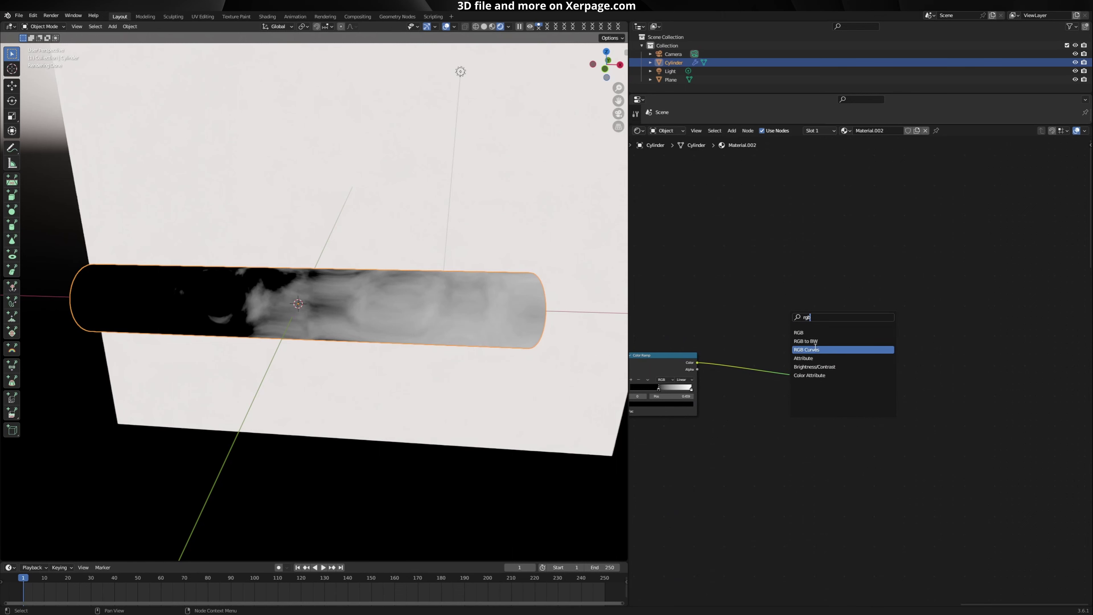
pyautogui.click(818, 366)
pyautogui.scroll(2, 818, 366)
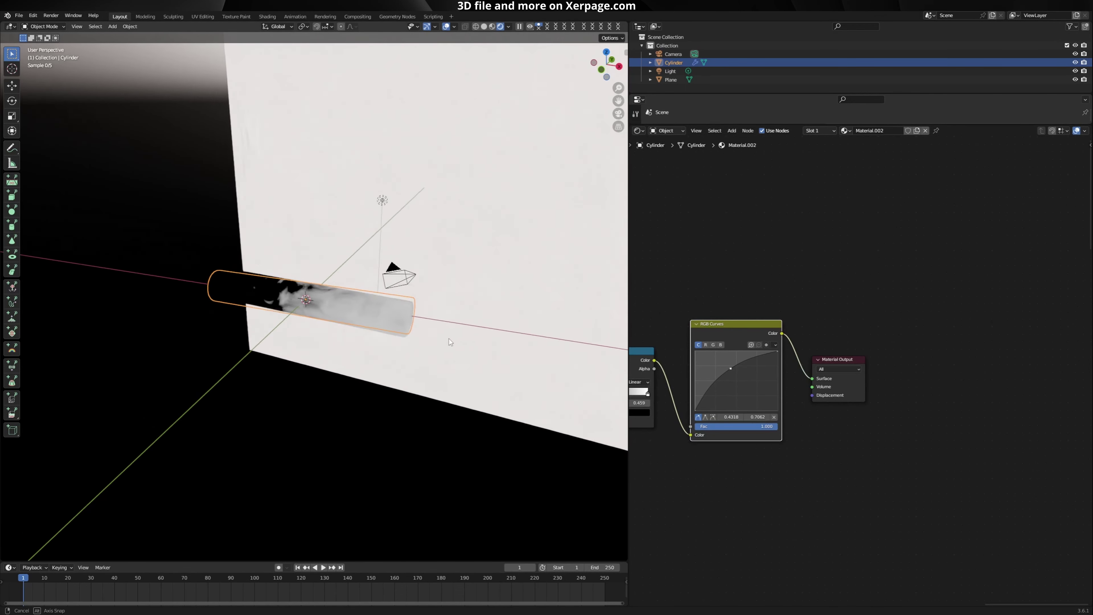
# Step: Move the Material Output farther right and shift the whole mask node chain left
pyautogui.scroll(4, 449, 338)
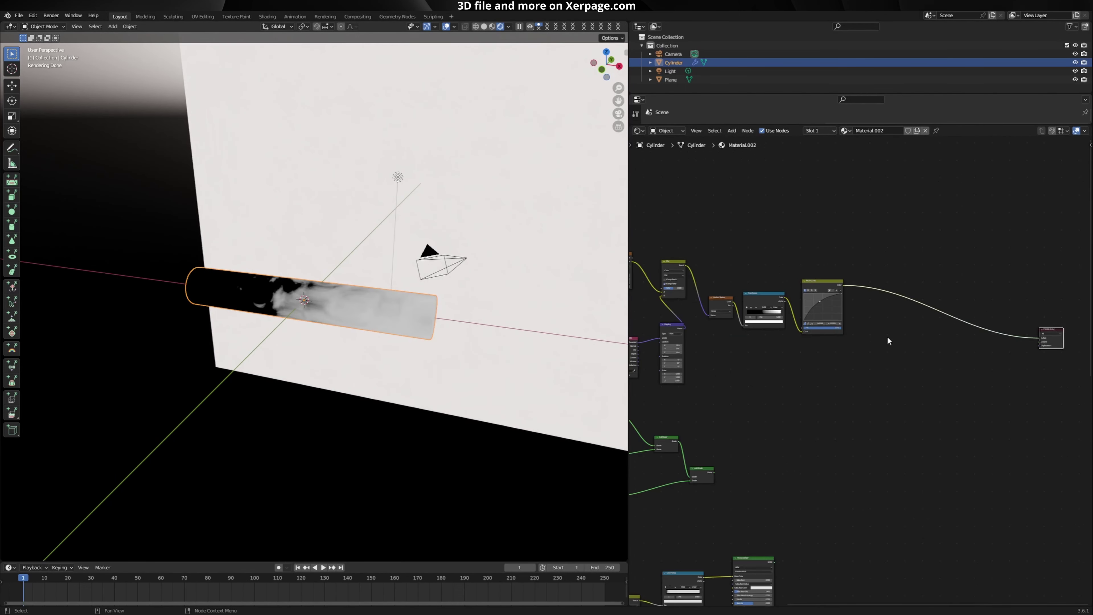
pyautogui.scroll(-3, 887, 336)
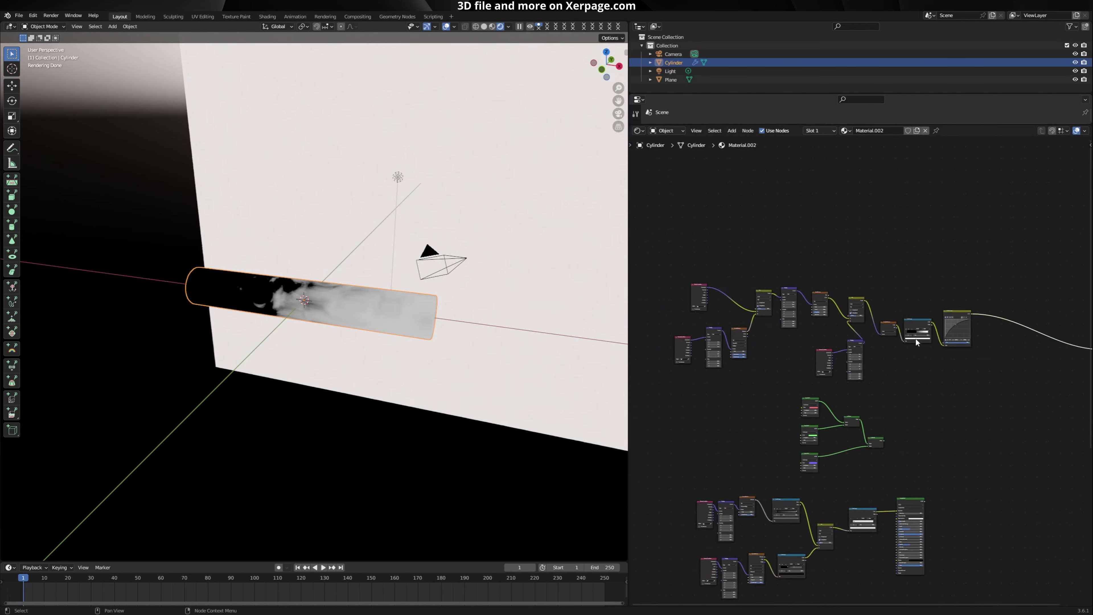
pyautogui.moveTo(682, 280); pyautogui.dragTo(936, 377)
pyautogui.moveTo(941, 325); pyautogui.dragTo(832, 325)
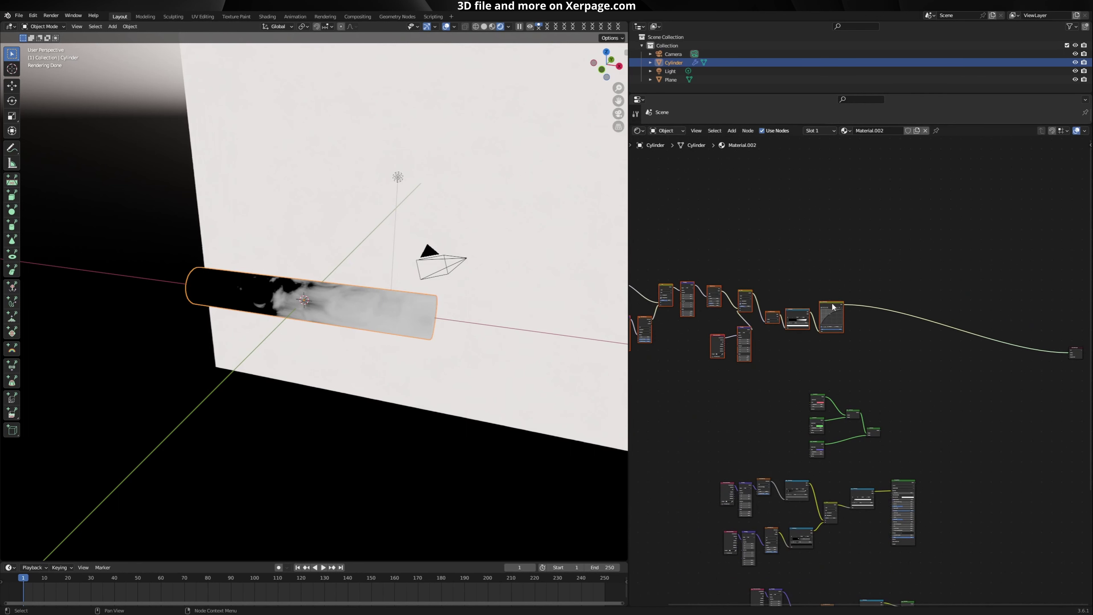
pyautogui.scroll(1, 946, 393)
# Step: Add a Mix Shader node and connect the glass group's final Add Shader to its first Shader input
pyautogui.hotkey('shift', 'a')
pyautogui.click(952, 401)
pyautogui.write('mi')
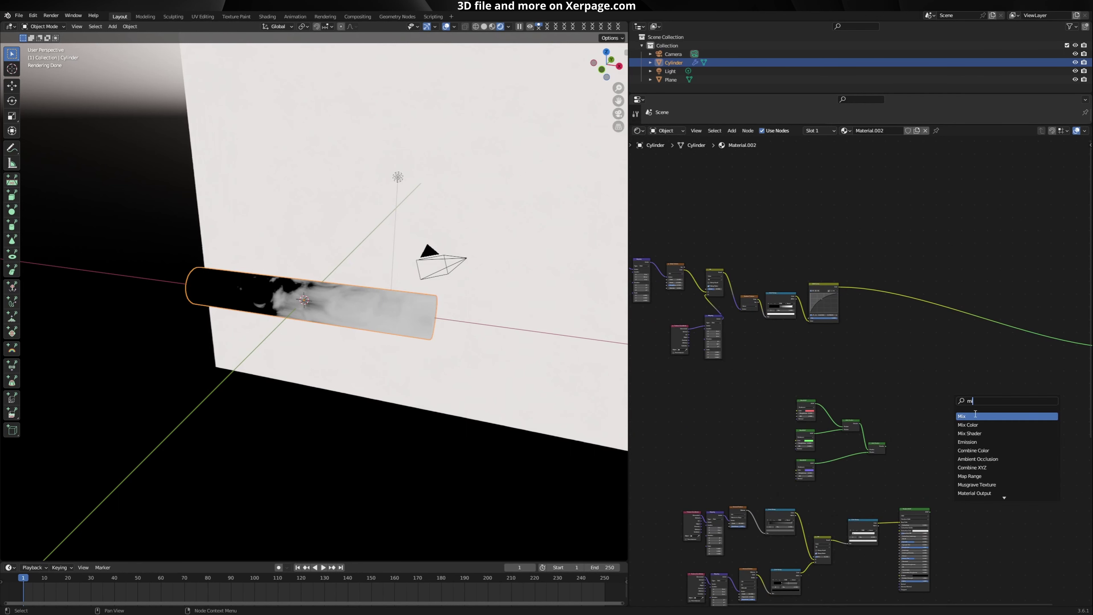
pyautogui.click(975, 433)
pyautogui.click(1013, 420)
pyautogui.scroll(5, 897, 456)
pyautogui.moveTo(742, 391); pyautogui.dragTo(1050, 417)
pyautogui.scroll(2, 878, 415)
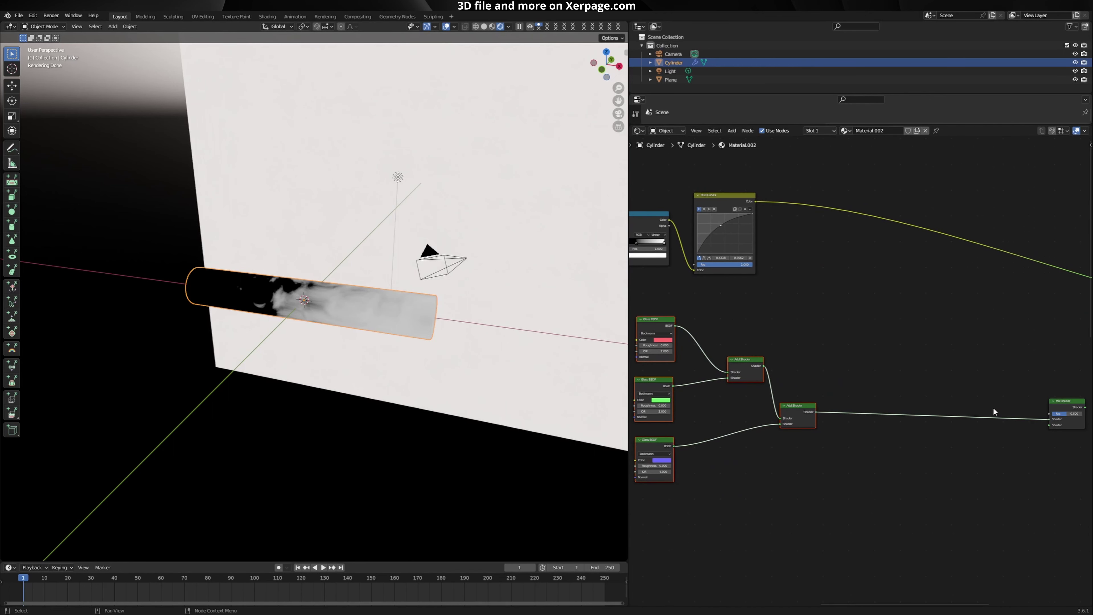
# Step: Connect the speckled Principled shader to the Mix Shader's second input and the RGB Curves Color to its Fac
pyautogui.scroll(-3, 993, 411)
pyautogui.moveTo(901, 523); pyautogui.dragTo(963, 400)
pyautogui.scroll(2, 767, 288)
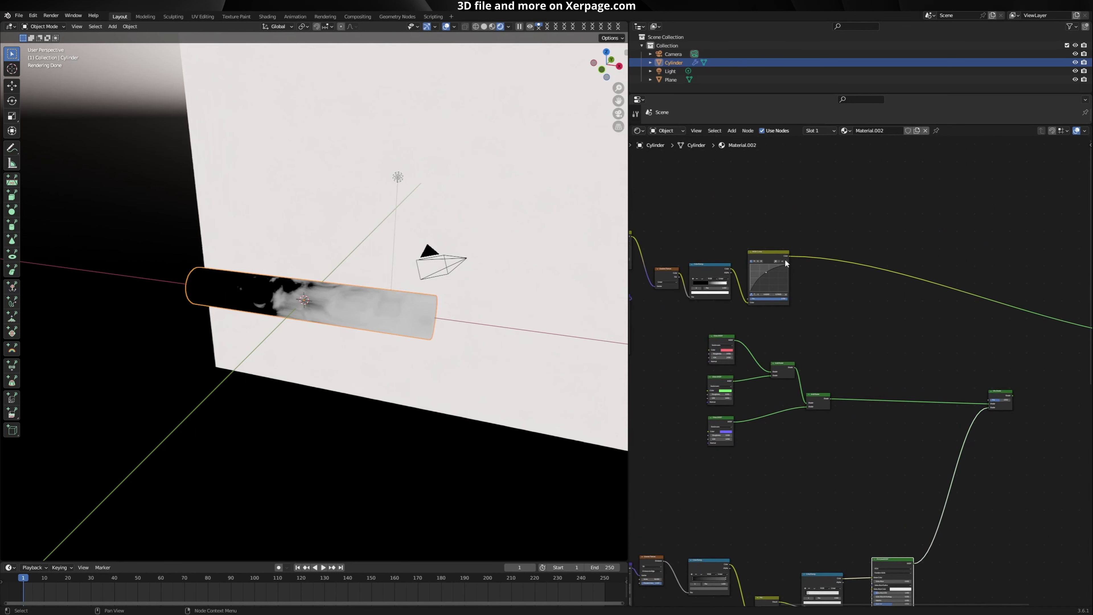
pyautogui.moveTo(790, 256); pyautogui.dragTo(793, 263)
pyautogui.moveTo(915, 310); pyautogui.dragTo(988, 401)
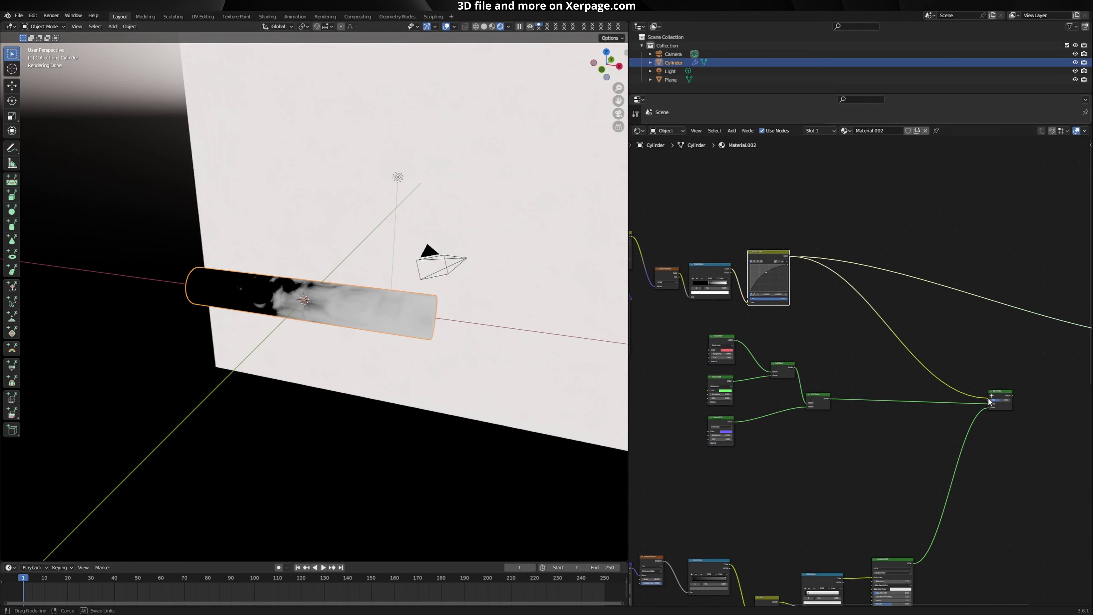
# Step: Connect the Mix Shader's output to the Material Output's Surface
pyautogui.moveTo(994, 394); pyautogui.dragTo(726, 382, button='middle')
pyautogui.click(711, 389)
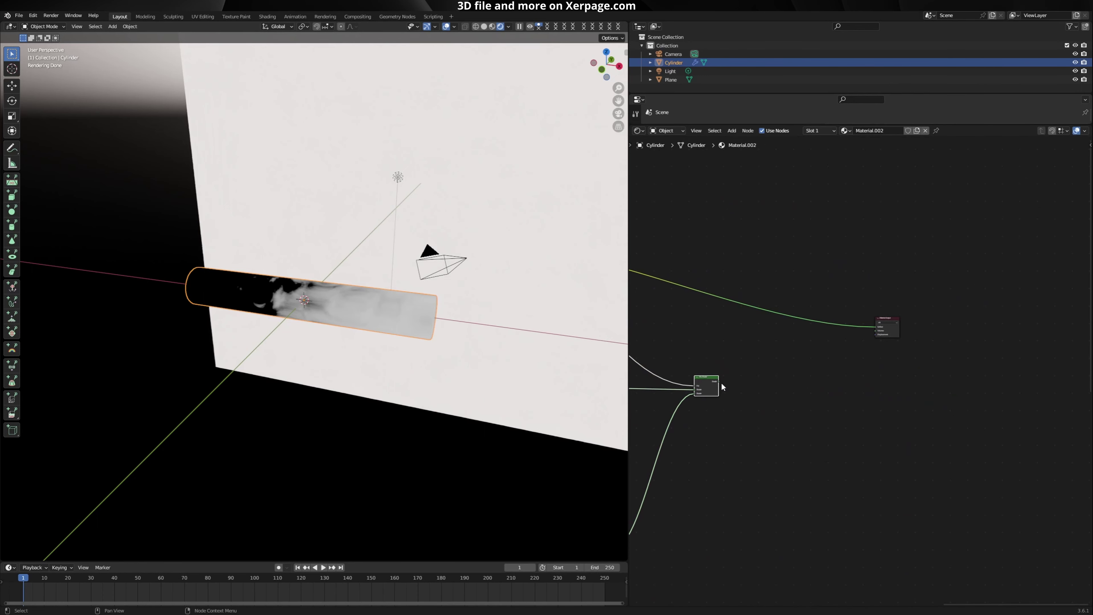
pyautogui.moveTo(717, 381); pyautogui.dragTo(876, 328)
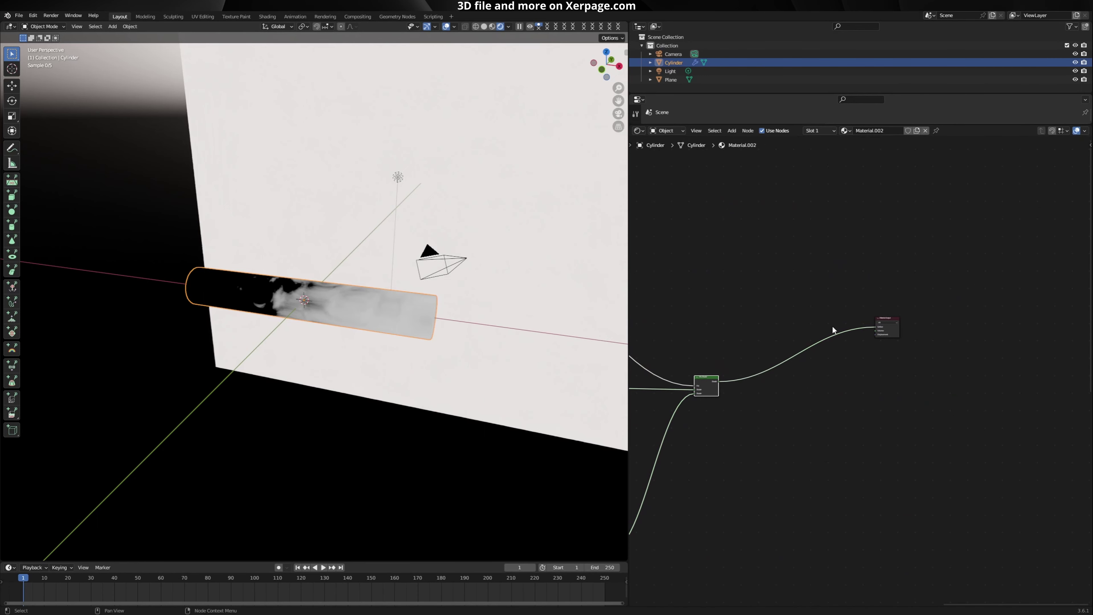
# Step: Examine the blended glass and speckled material on the cylinder from several angles
pyautogui.scroll(3, 499, 331)
pyautogui.scroll(-5, 506, 331)
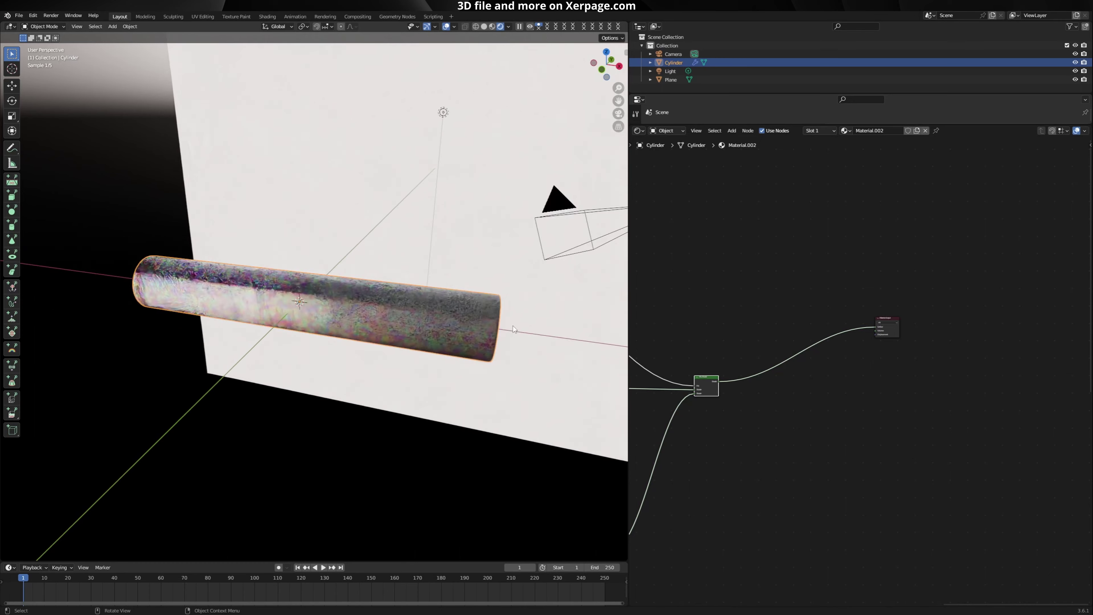
pyautogui.moveTo(514, 325); pyautogui.dragTo(499, 337, button='middle')
pyautogui.scroll(5, 500, 338)
pyautogui.scroll(-4, 558, 396)
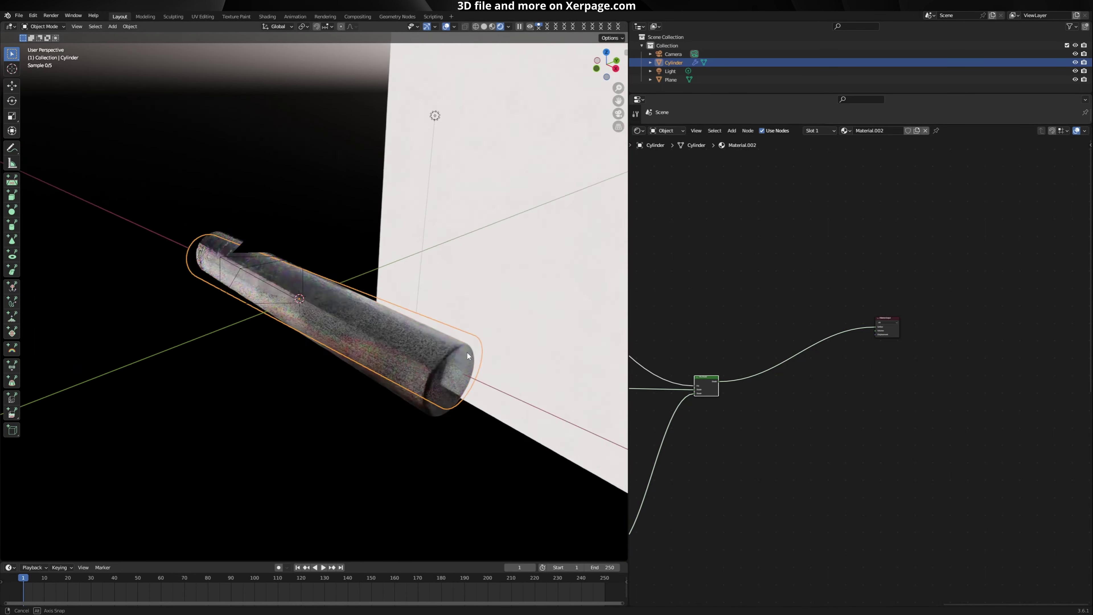
pyautogui.moveTo(558, 395); pyautogui.dragTo(460, 314, button='middle')
pyautogui.scroll(4, 372, 323)
pyautogui.scroll(-4, 418, 314)
pyautogui.scroll(4, 417, 308)
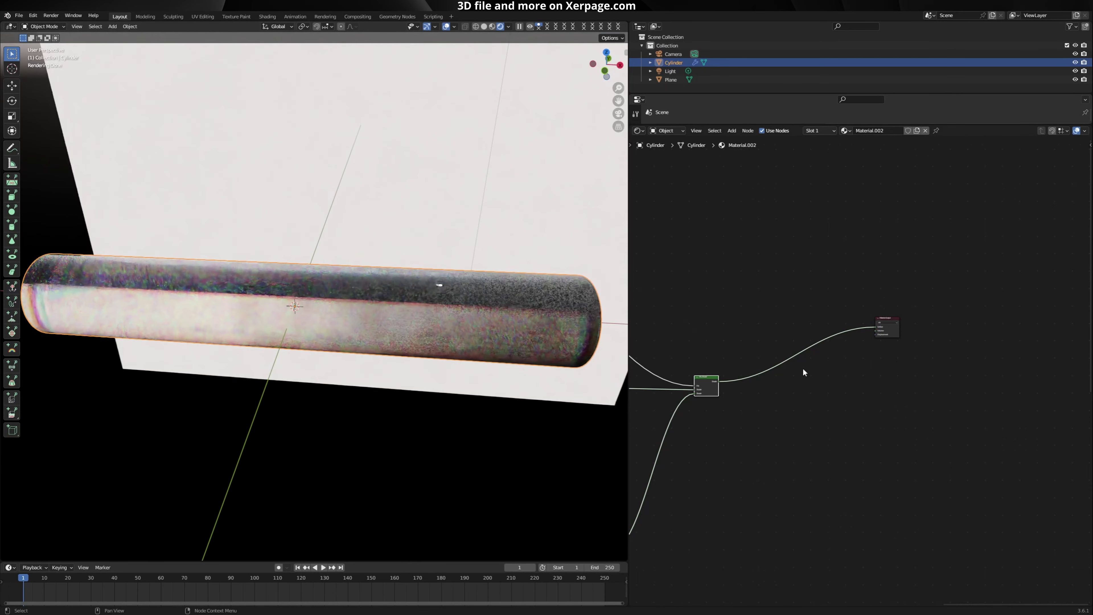
# Step: Narrow the gradient mask's Color Ramp transition, placing the black stop at 0.514 and the white stop just after it
pyautogui.moveTo(670, 334); pyautogui.dragTo(961, 495, button='middle')
pyautogui.moveTo(808, 439); pyautogui.dragTo(878, 406, button='middle')
pyautogui.scroll(8, 877, 406)
pyautogui.moveTo(784, 420); pyautogui.dragTo(921, 397, button='middle')
pyautogui.scroll(2, 819, 432)
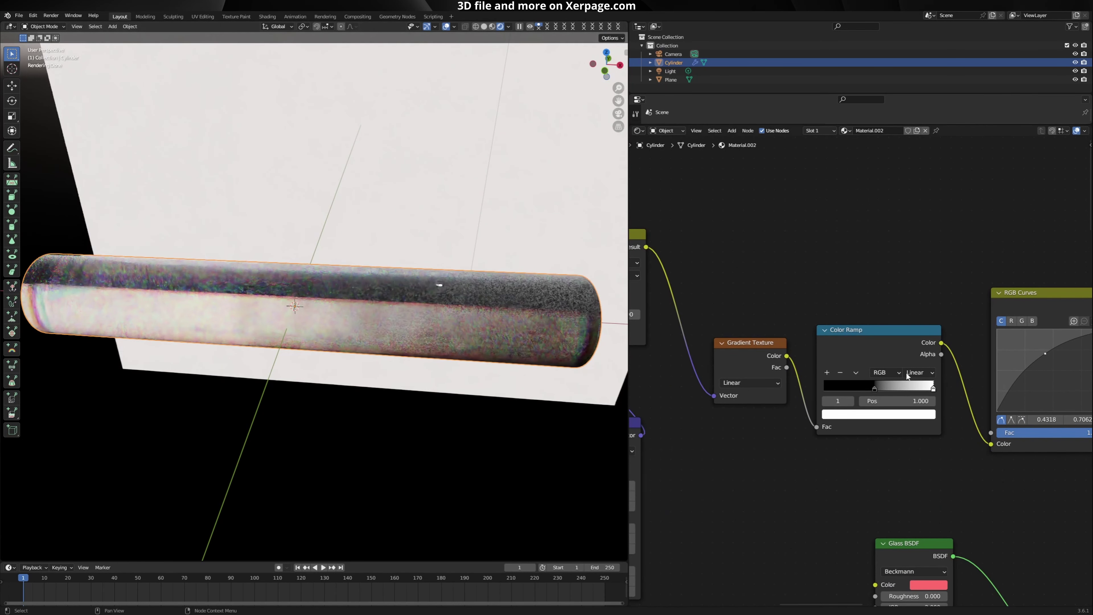
pyautogui.moveTo(904, 388); pyautogui.dragTo(880, 389)
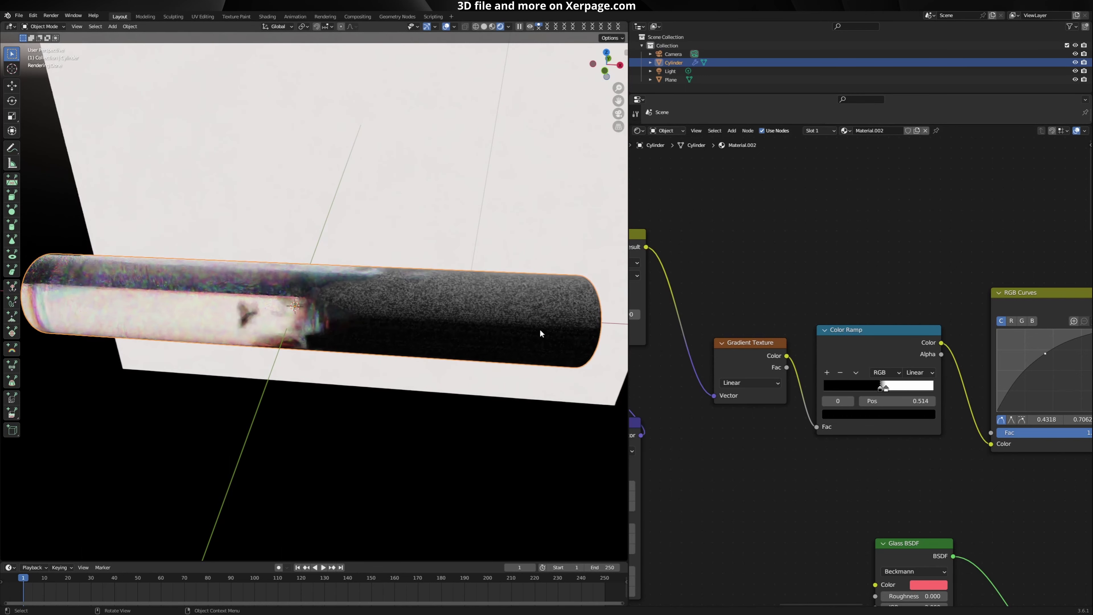
pyautogui.moveTo(488, 319); pyautogui.dragTo(272, 319, button='middle')
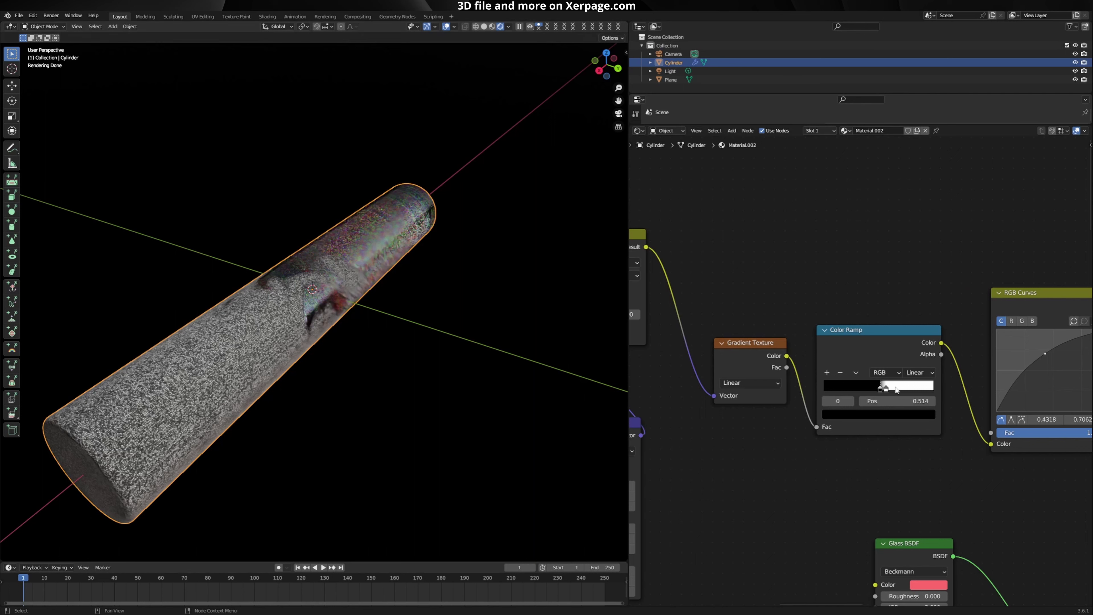
pyautogui.moveTo(896, 389)
pyautogui.mouseDown()
pyautogui.moveTo(927, 389)
pyautogui.moveTo(886, 388)
pyautogui.mouseUp()
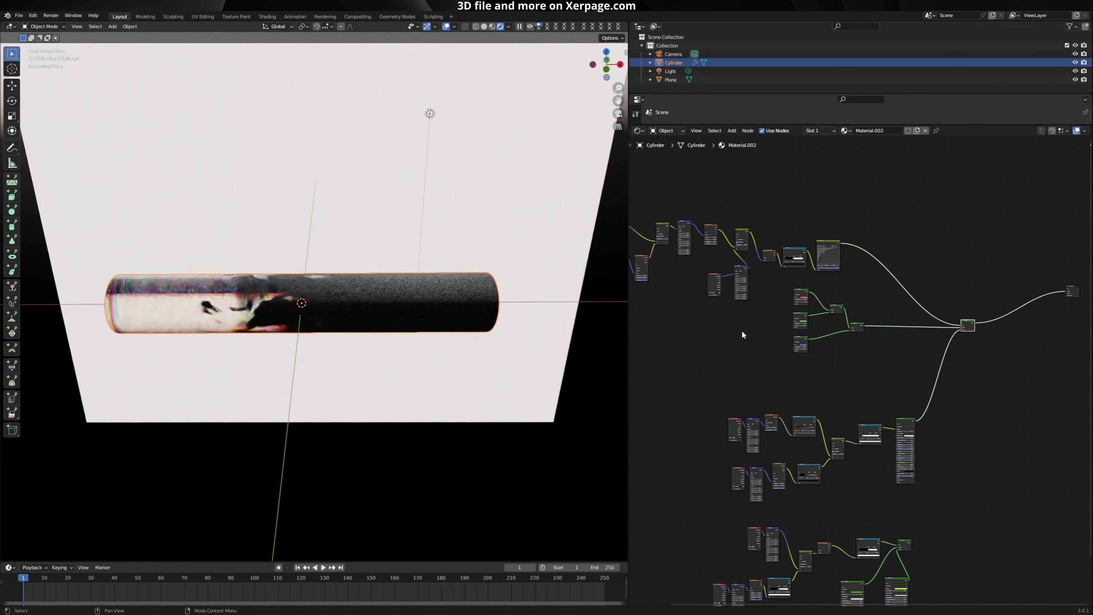
# Step: Duplicate the gradient mask node chain, including its RGB Curves, and place the copy beside the speckled shader's nodes
pyautogui.scroll(-5, 742, 335)
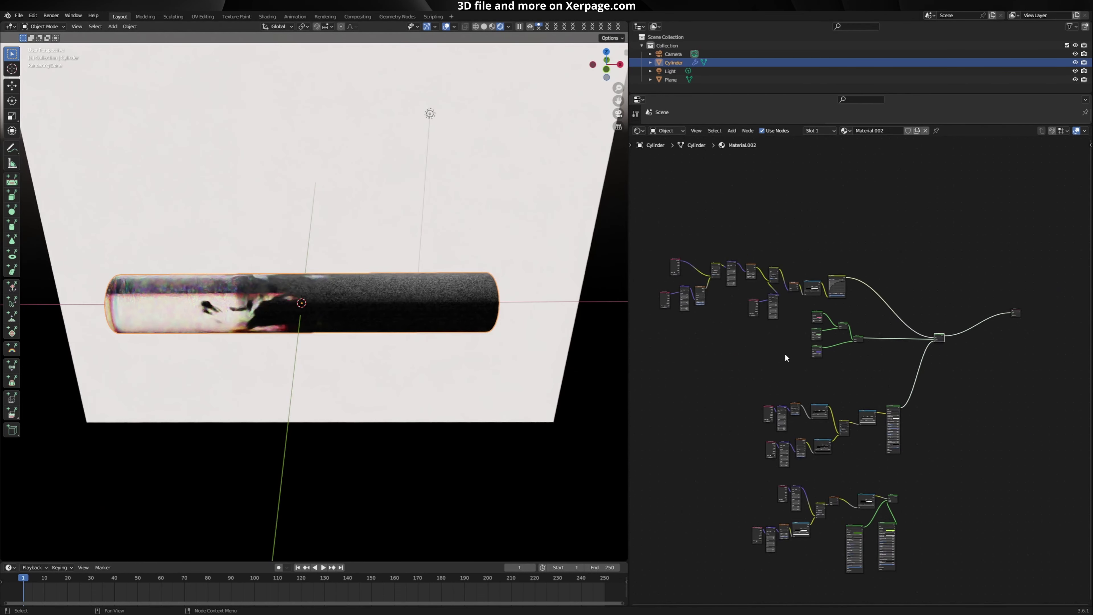
pyautogui.moveTo(748, 383); pyautogui.dragTo(936, 540)
pyautogui.moveTo(704, 272); pyautogui.dragTo(866, 327)
pyautogui.press('g')
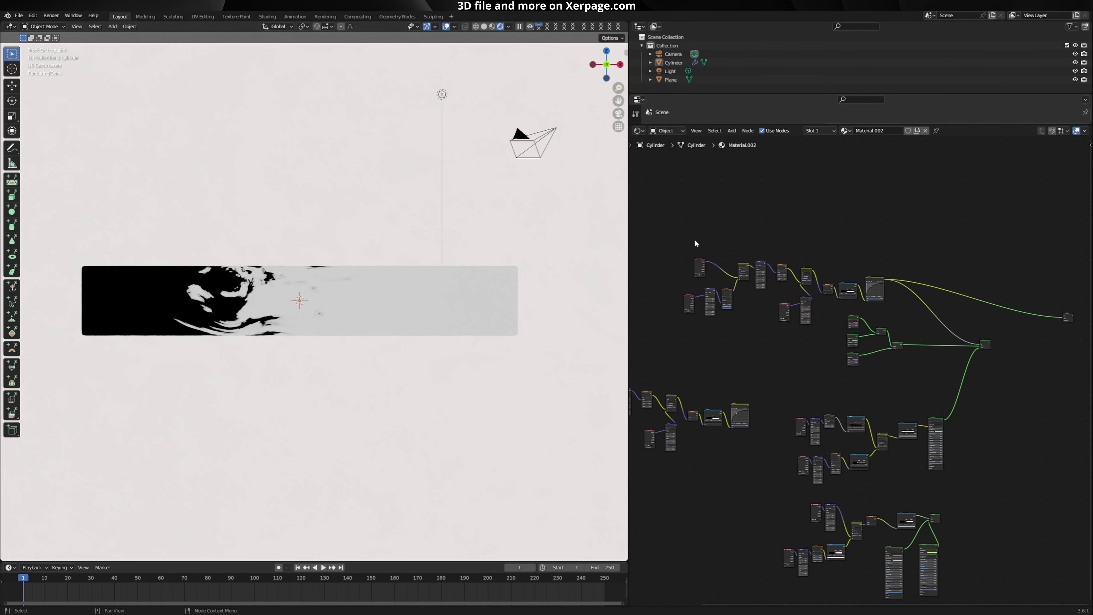
# Step: Connect the duplicated mask's RGB Curves Color to the Material Output's Surface to preview the mask
pyautogui.moveTo(677, 234); pyautogui.dragTo(908, 313)
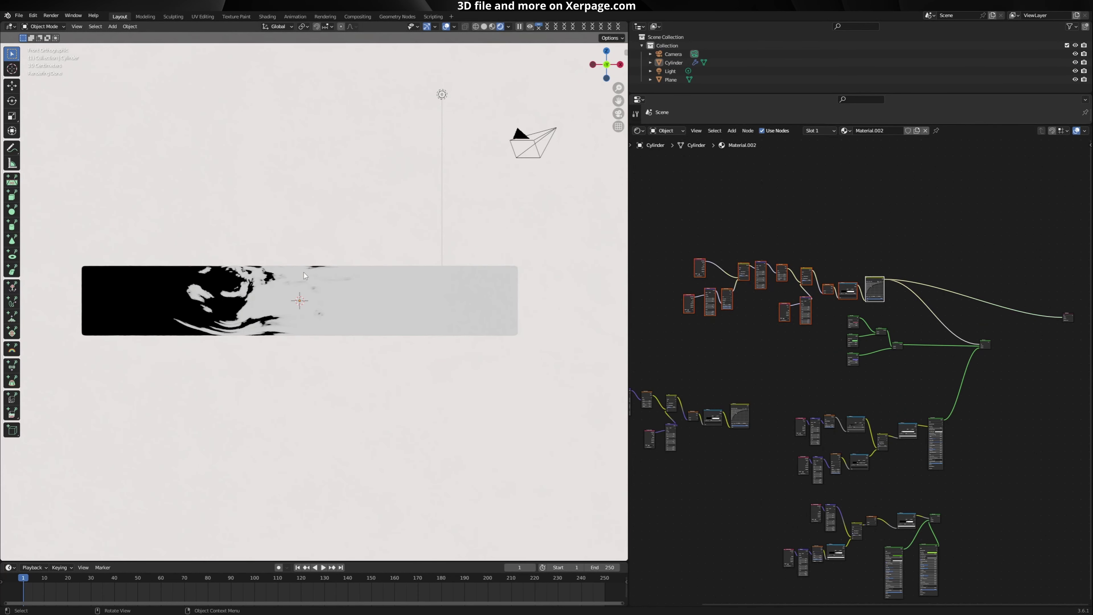
pyautogui.click(752, 401)
pyautogui.moveTo(788, 386); pyautogui.dragTo(958, 347, button='middle')
pyautogui.moveTo(682, 322); pyautogui.dragTo(924, 405)
pyautogui.click(801, 336)
pyautogui.moveTo(712, 320); pyautogui.dragTo(944, 413)
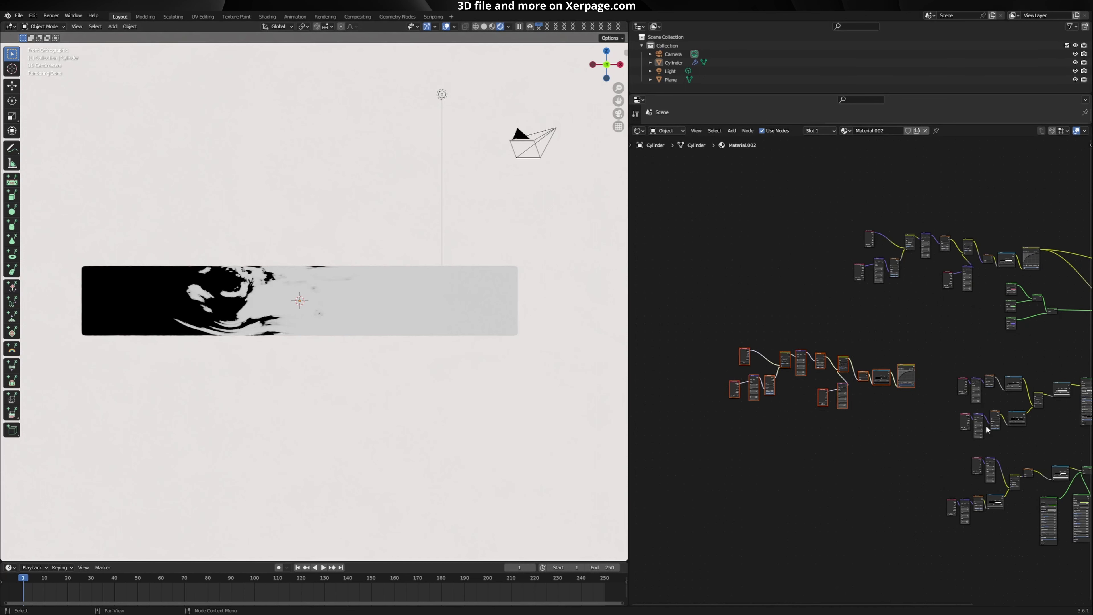
pyautogui.moveTo(920, 368); pyautogui.dragTo(788, 435, button='middle')
pyautogui.moveTo(795, 435); pyautogui.dragTo(1055, 347)
# Step: Shift the duplicated mask's Color Ramp transition slightly toward the white end
pyautogui.scroll(4, 899, 460)
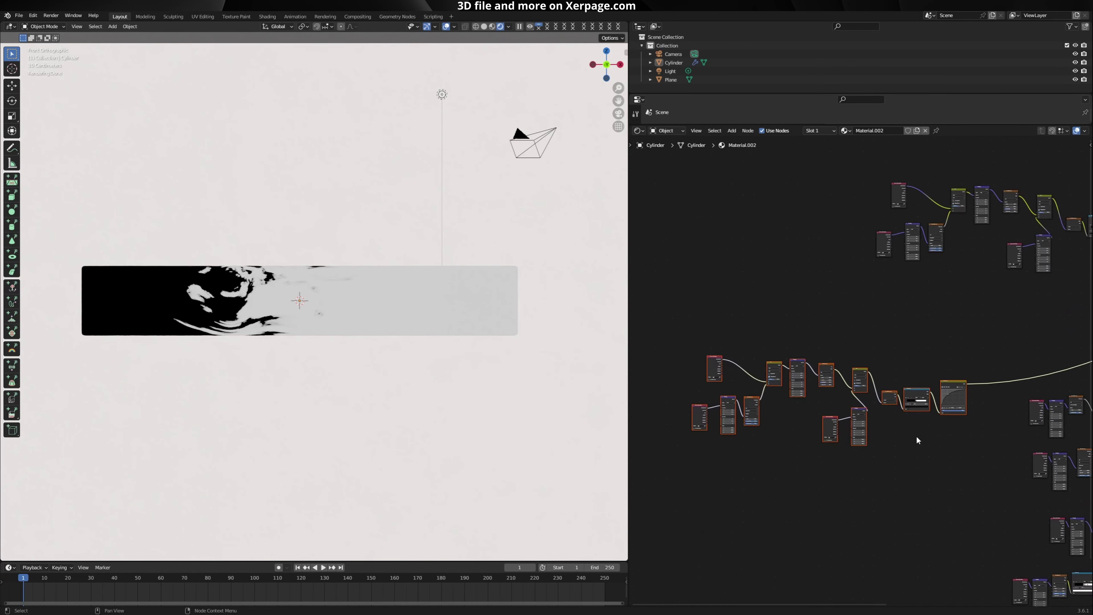
pyautogui.scroll(3, 898, 462)
pyautogui.moveTo(908, 456); pyautogui.dragTo(801, 426, button='middle')
pyautogui.scroll(5, 809, 425)
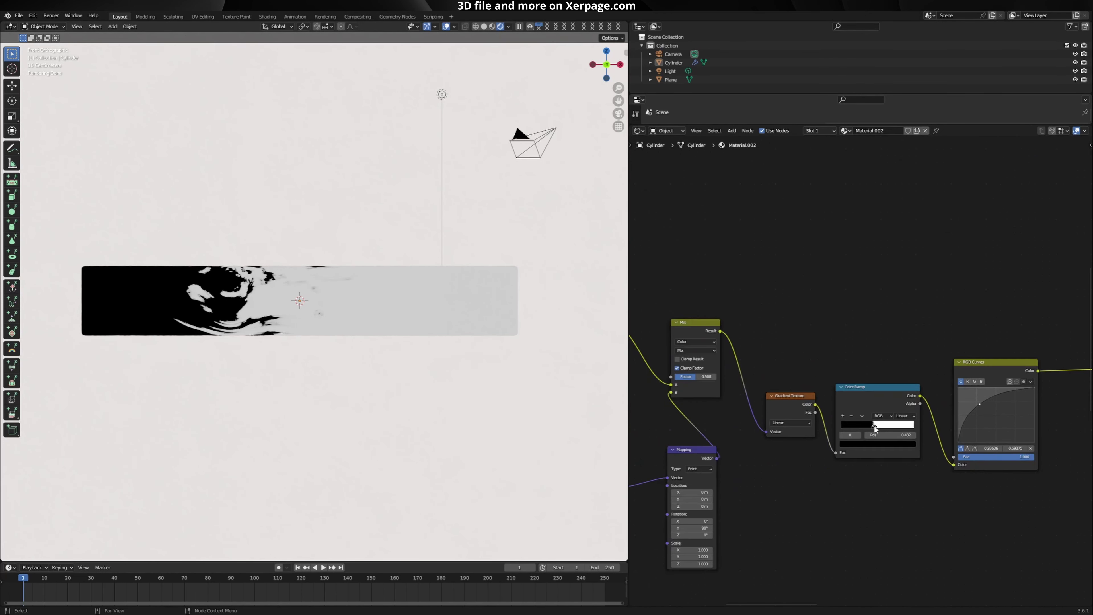
pyautogui.moveTo(880, 427); pyautogui.dragTo(889, 429)
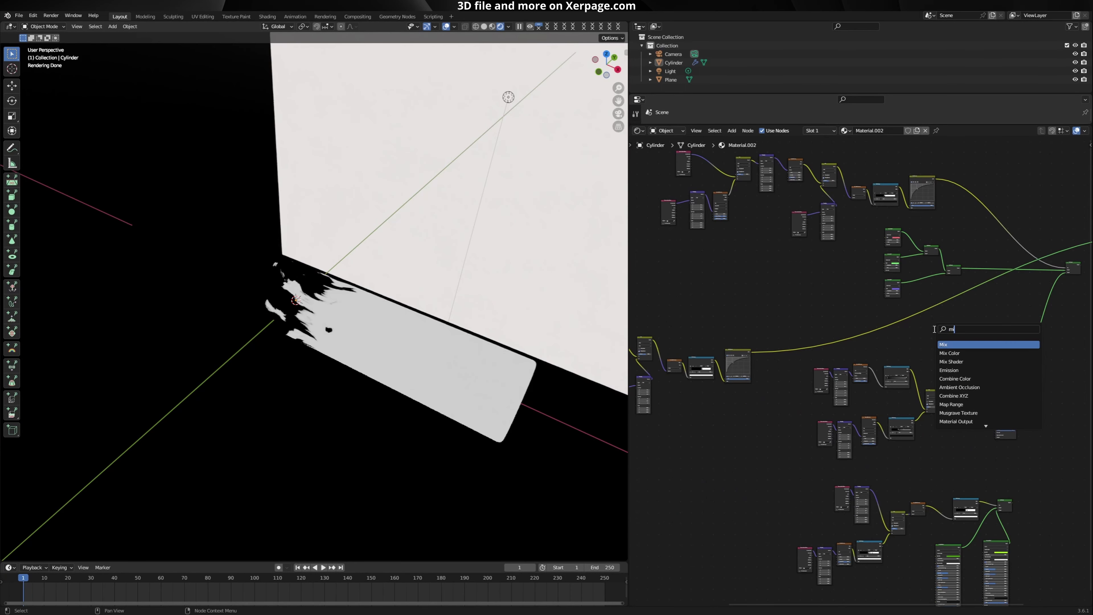
# Step: Add a Mix Shader node and connect the duplicated mask's RGB Curves Color to its Fac
pyautogui.write('mi')
pyautogui.click(958, 352)
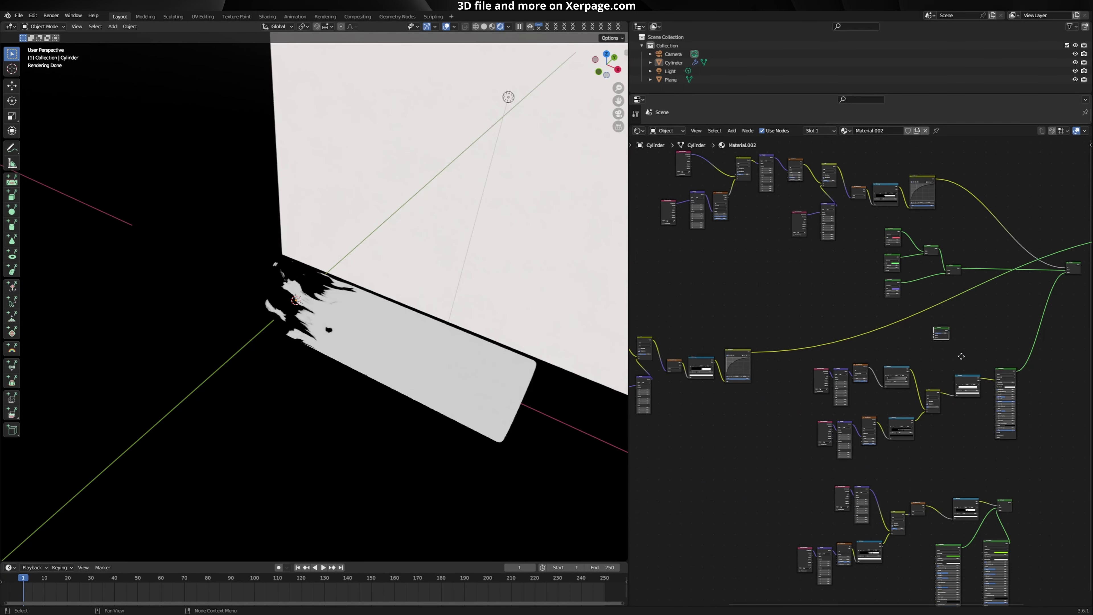
pyautogui.scroll(2, 906, 356)
pyautogui.moveTo(709, 342); pyautogui.dragTo(958, 304)
pyautogui.scroll(-1, 846, 367)
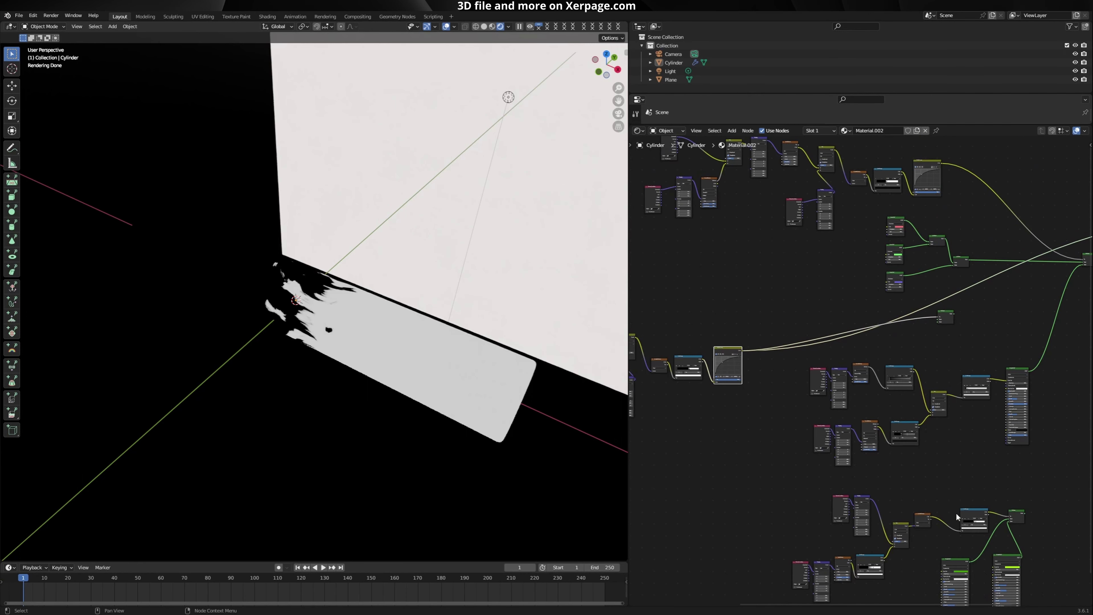
# Step: Feed the green shader mix and speckled Principled shader into the new Mix Shader, and connect it to the final Mix Shader's second input
pyautogui.moveTo(1023, 514); pyautogui.dragTo(940, 320)
pyautogui.moveTo(1028, 370); pyautogui.dragTo(984, 265)
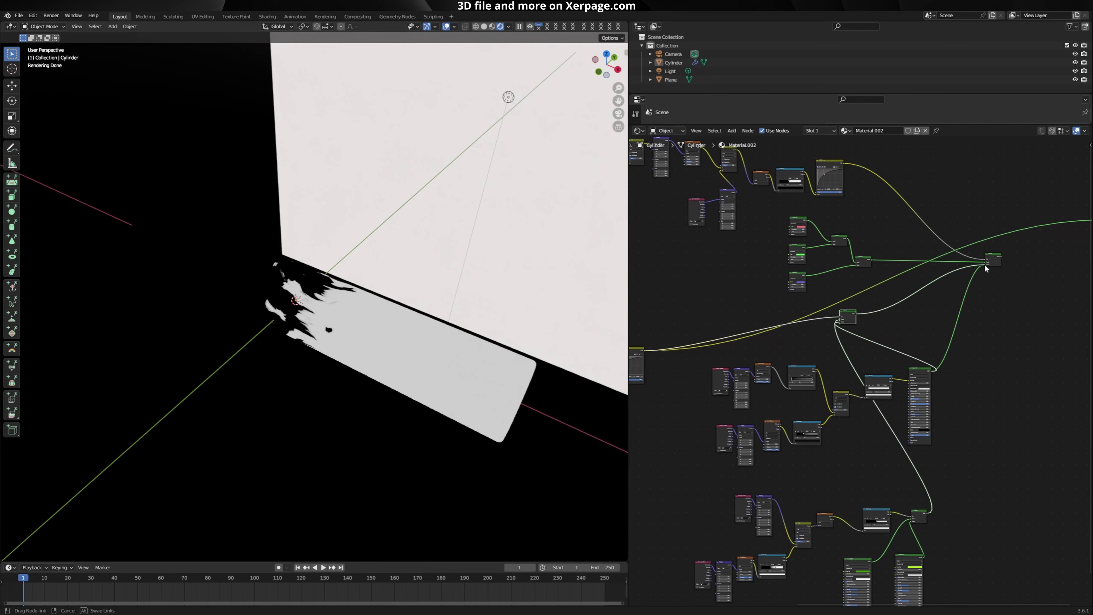
pyautogui.moveTo(997, 255); pyautogui.dragTo(866, 313, button='middle')
pyautogui.moveTo(867, 314); pyautogui.dragTo(975, 277)
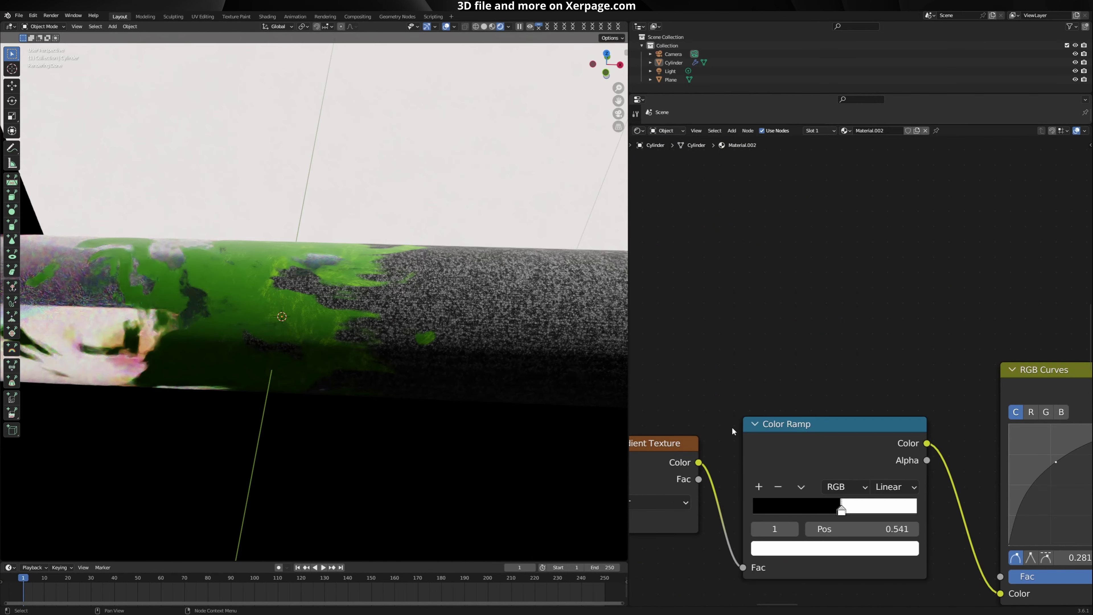
# Step: Fine-tune the second mask's Color Ramp stop to adjust the boundary between the green and speckled areas
pyautogui.scroll(2, 911, 384)
pyautogui.moveTo(837, 528); pyautogui.dragTo(878, 409, button='middle')
pyautogui.scroll(1, 878, 408)
pyautogui.moveTo(880, 426); pyautogui.dragTo(890, 425)
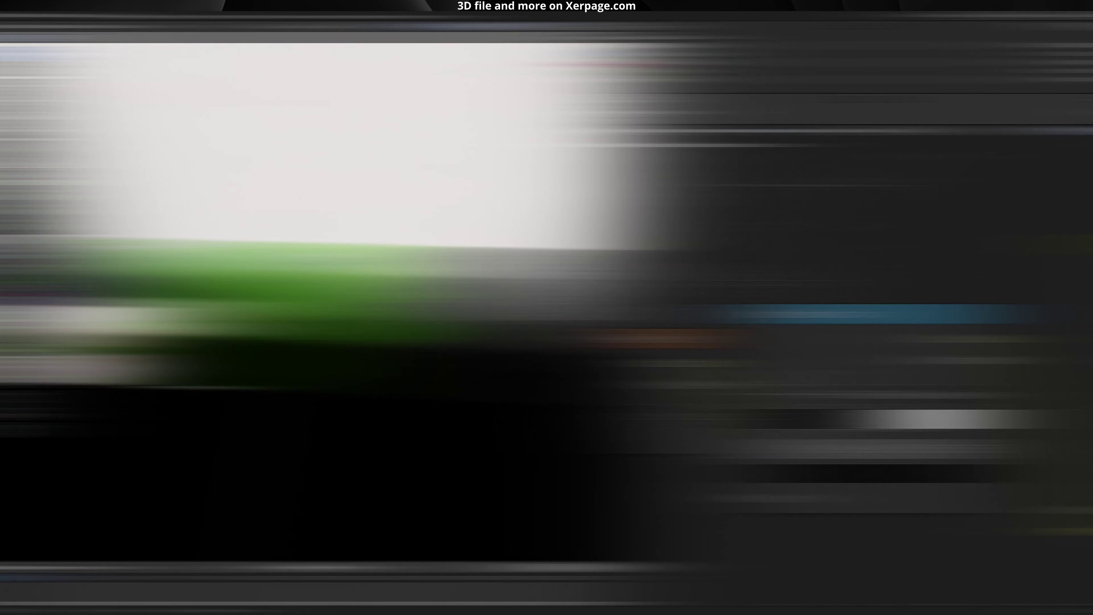
# Step: Move the Material Output node lower and place a copy of the gradient mask chain below the other node groups
pyautogui.moveTo(945, 149); pyautogui.dragTo(991, 356)
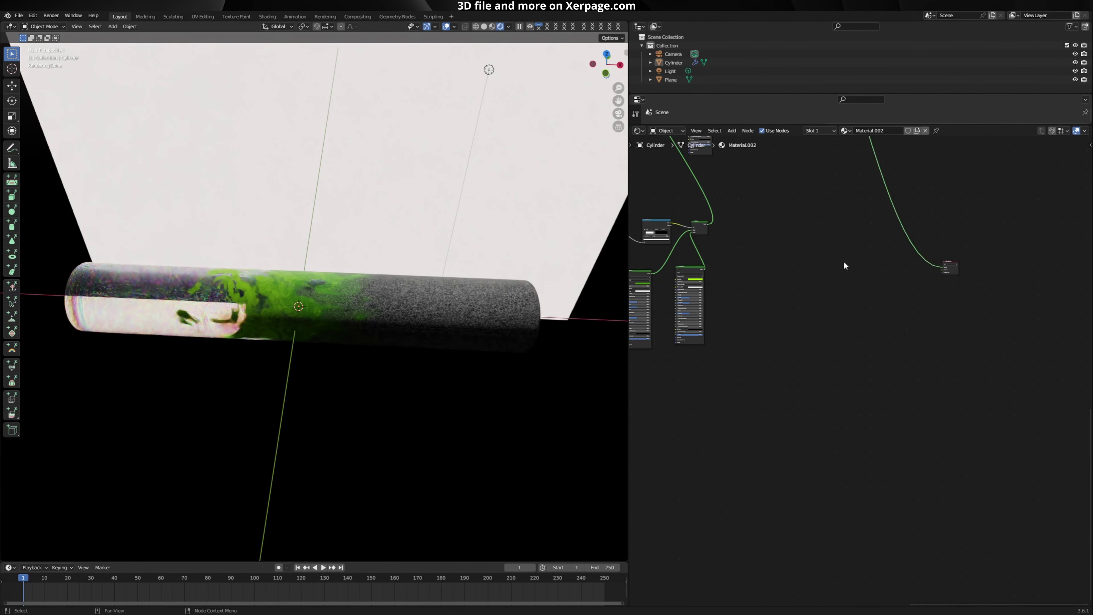
pyautogui.scroll(-6, 763, 294)
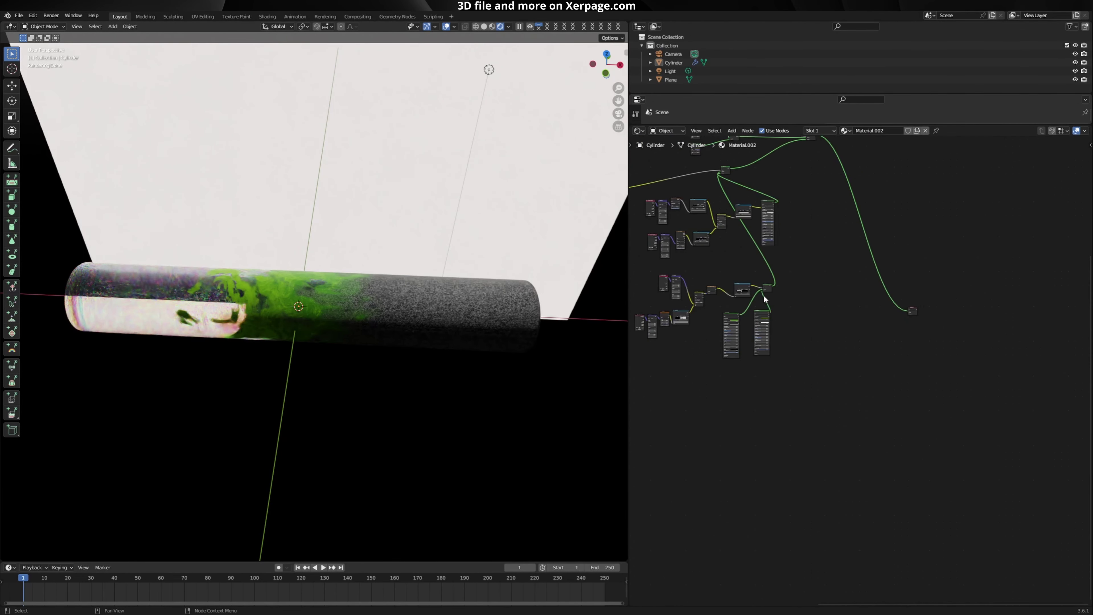
pyautogui.moveTo(763, 295); pyautogui.dragTo(899, 401, button='middle')
pyautogui.scroll(-5, 849, 387)
pyautogui.moveTo(708, 326); pyautogui.dragTo(786, 365)
pyautogui.press('g')
pyautogui.click(927, 515)
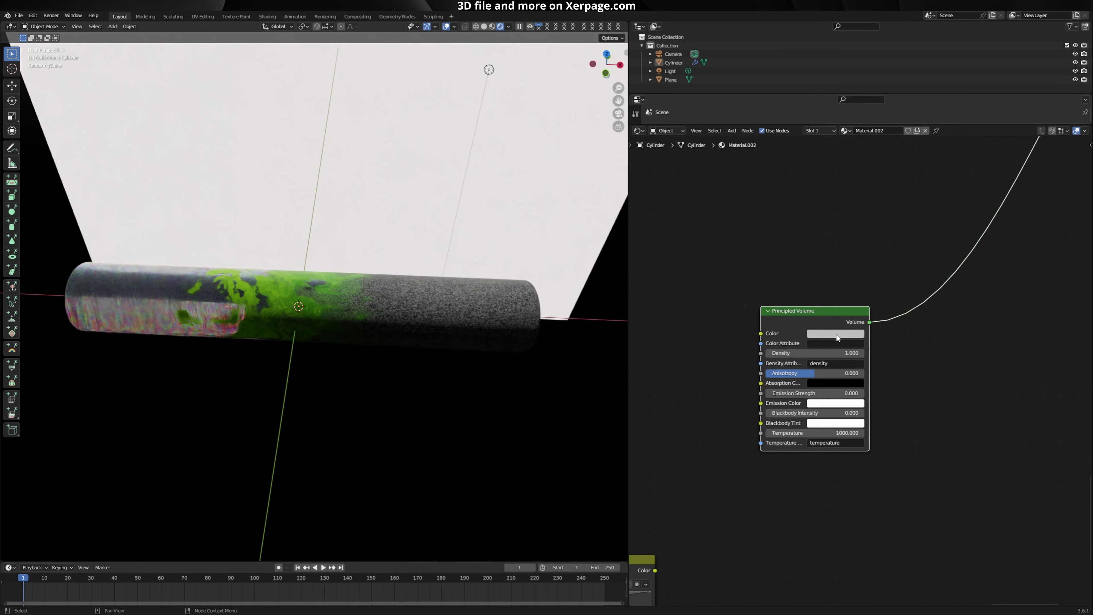
# Step: Set the Principled Volume's Color to white
pyautogui.click(836, 334)
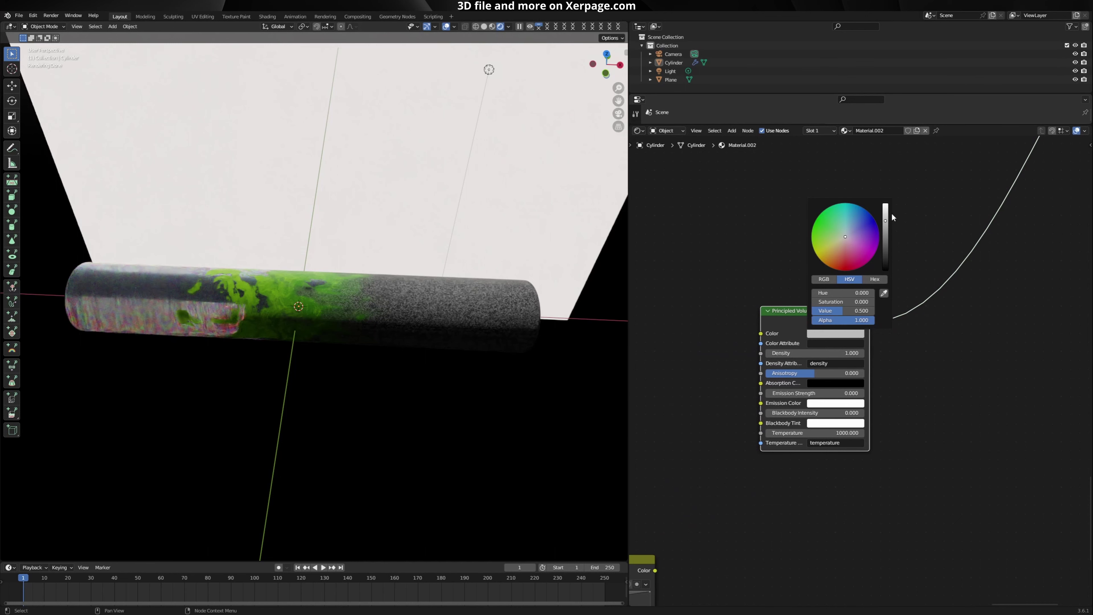
pyautogui.moveTo(885, 219); pyautogui.dragTo(886, 203)
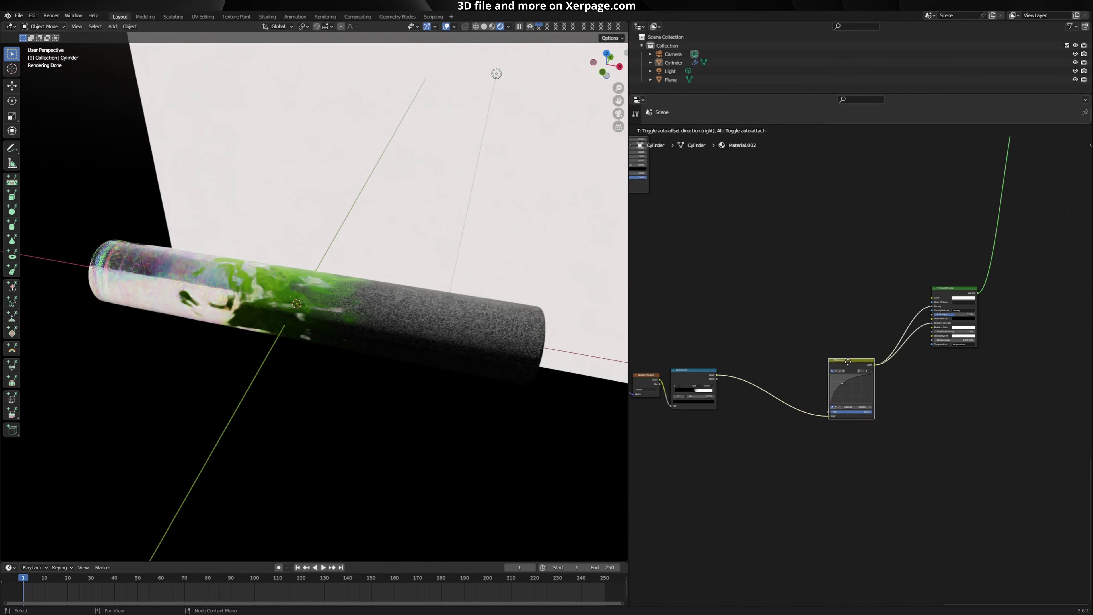
# Step: Insert another Color Ramp between the volume mask's existing Color Ramp and its RGB Curves
pyautogui.hotkey('shift', 'a')
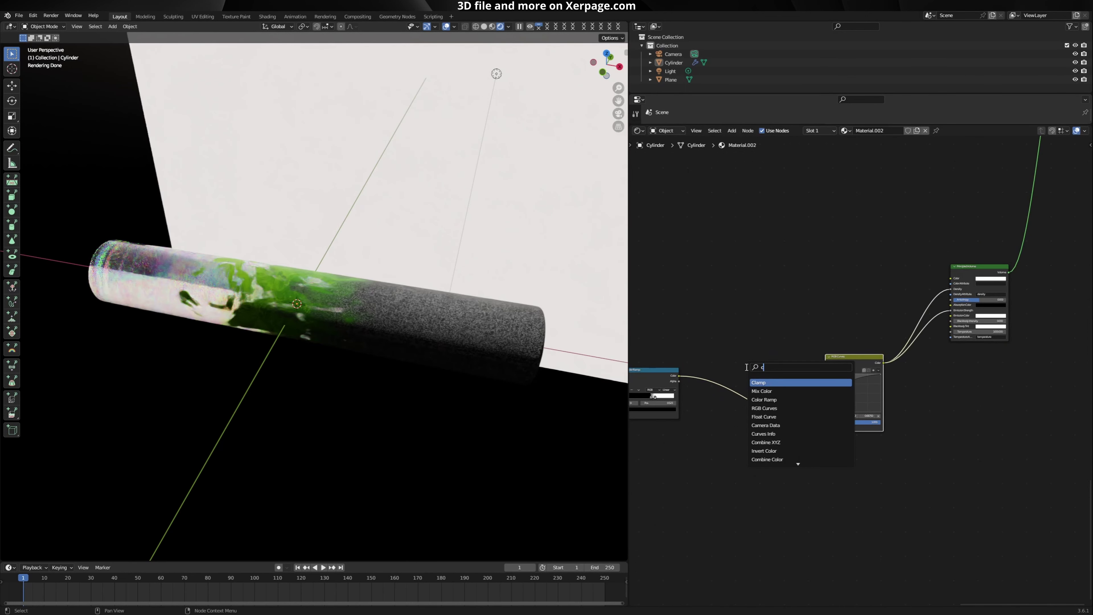
pyautogui.press('Down')
pyautogui.press('Return')
pyautogui.click(729, 371)
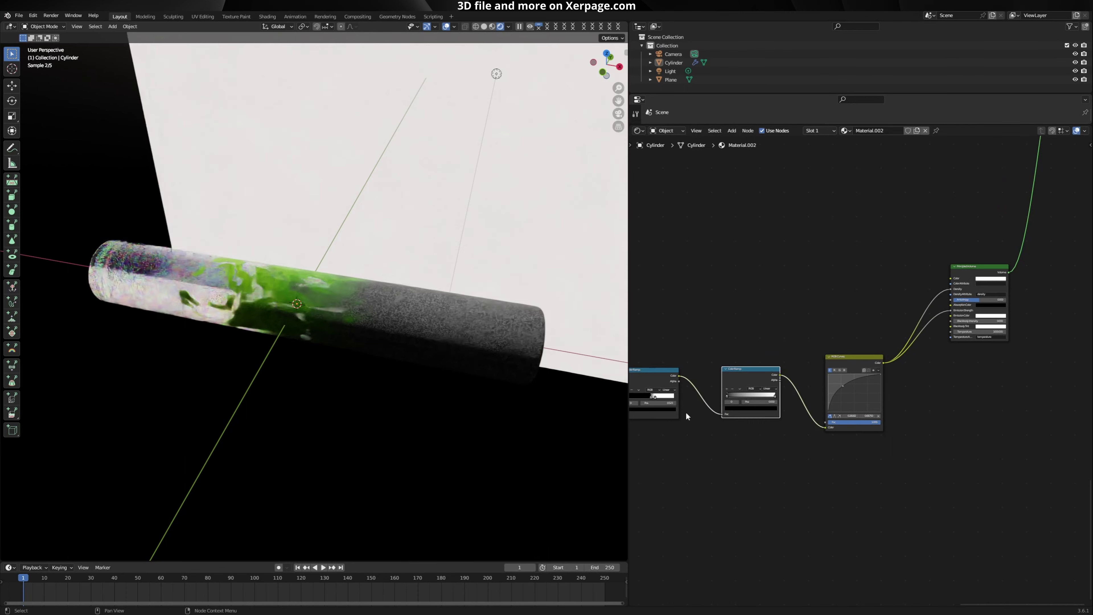
# Step: Move the inserted Color Ramp's white stop to position 0.009
pyautogui.moveTo(704, 406); pyautogui.dragTo(794, 425, button='middle')
pyautogui.scroll(6, 797, 424)
pyautogui.scroll(2, 797, 423)
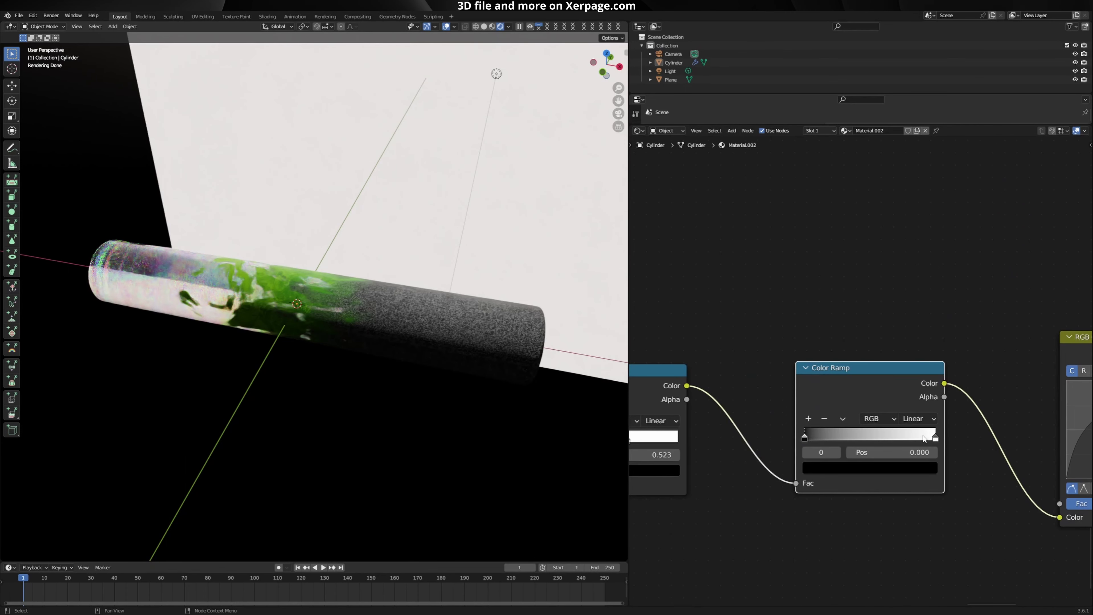
pyautogui.moveTo(940, 436); pyautogui.dragTo(782, 436)
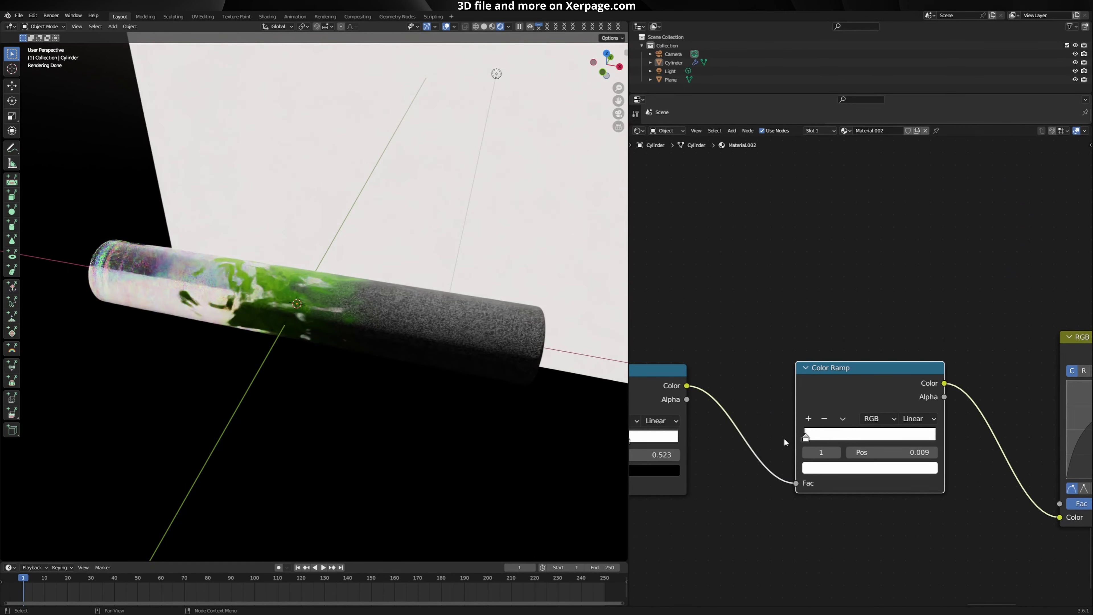
# Step: Replace the volume mask's RGB Curves node with a new default RGB Curves node
pyautogui.scroll(-1, 888, 424)
pyautogui.moveTo(1067, 341); pyautogui.dragTo(792, 316, button='middle')
pyautogui.moveTo(801, 317)
pyautogui.mouseDown()
pyautogui.moveTo(821, 334)
pyautogui.moveTo(805, 298)
pyautogui.mouseUp()
pyautogui.rightClick(807, 303)
pyautogui.click(810, 305)
pyautogui.hotkey('shift', 'a')
pyautogui.write('s')
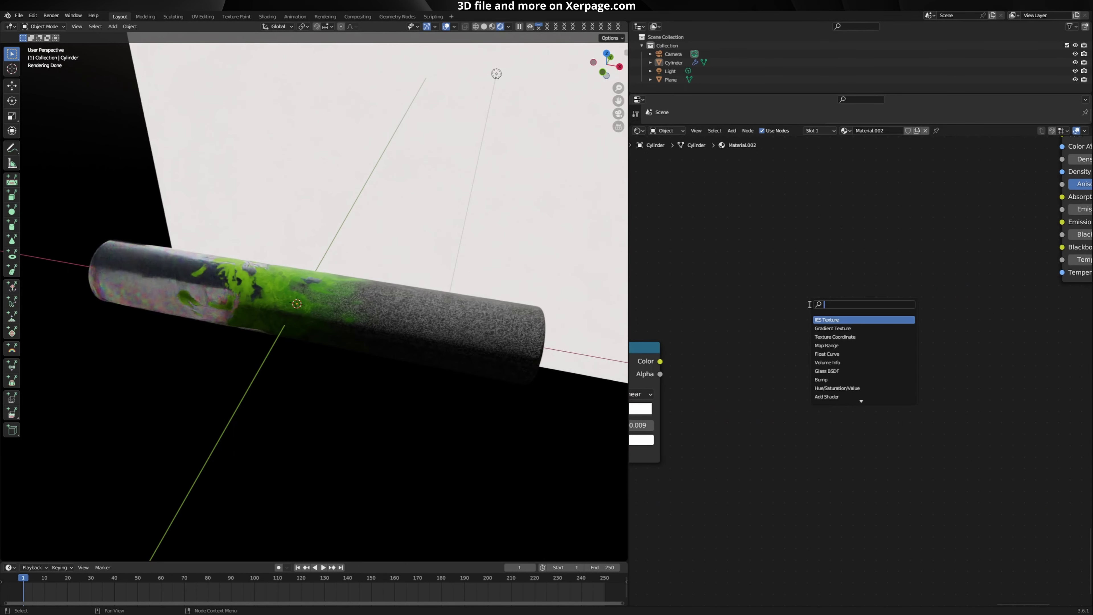
pyautogui.write('rgb')
pyautogui.click(835, 337)
pyautogui.click(799, 336)
# Step: Connect the inserted Color Ramp's Color to the new RGB Curves and its output to the Principled Volume's Density and Emission Strength
pyautogui.moveTo(661, 361); pyautogui.dragTo(773, 455)
pyautogui.scroll(-1, 912, 321)
pyautogui.moveTo(912, 321); pyautogui.dragTo(762, 444, button='middle')
pyautogui.moveTo(758, 439); pyautogui.dragTo(900, 340)
# Step: Set the upper end point of the volume mask's RGB Curves to X 0.001 and Y 0.99
pyautogui.moveTo(759, 468); pyautogui.dragTo(855, 408, button='middle')
pyautogui.scroll(4, 855, 407)
pyautogui.moveTo(823, 440); pyautogui.dragTo(901, 360, button='middle')
pyautogui.scroll(4, 901, 359)
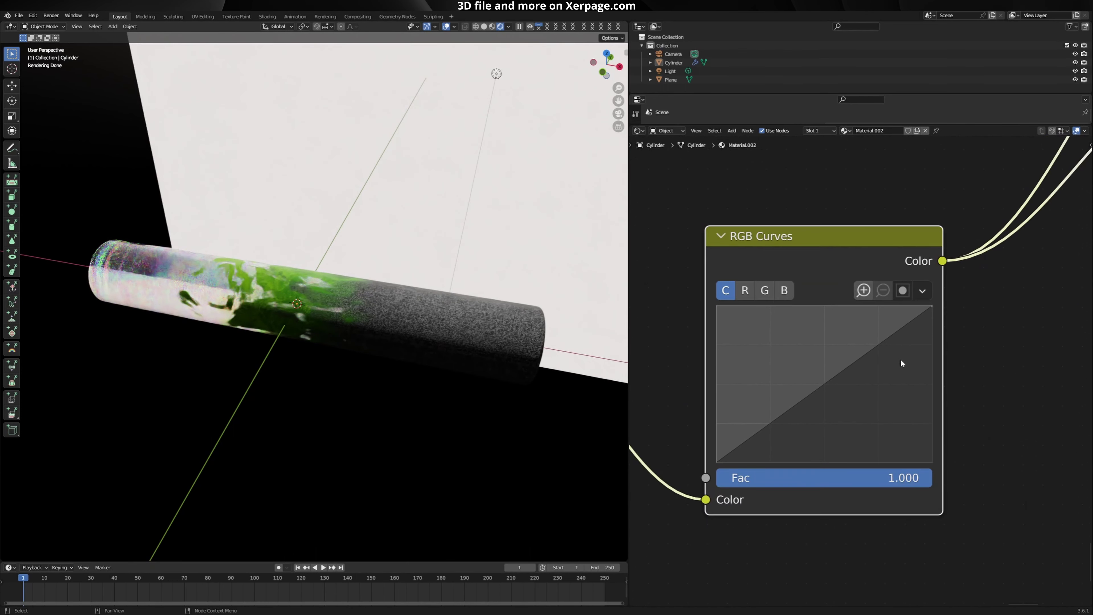
pyautogui.moveTo(932, 307); pyautogui.dragTo(718, 306)
pyautogui.click(809, 478)
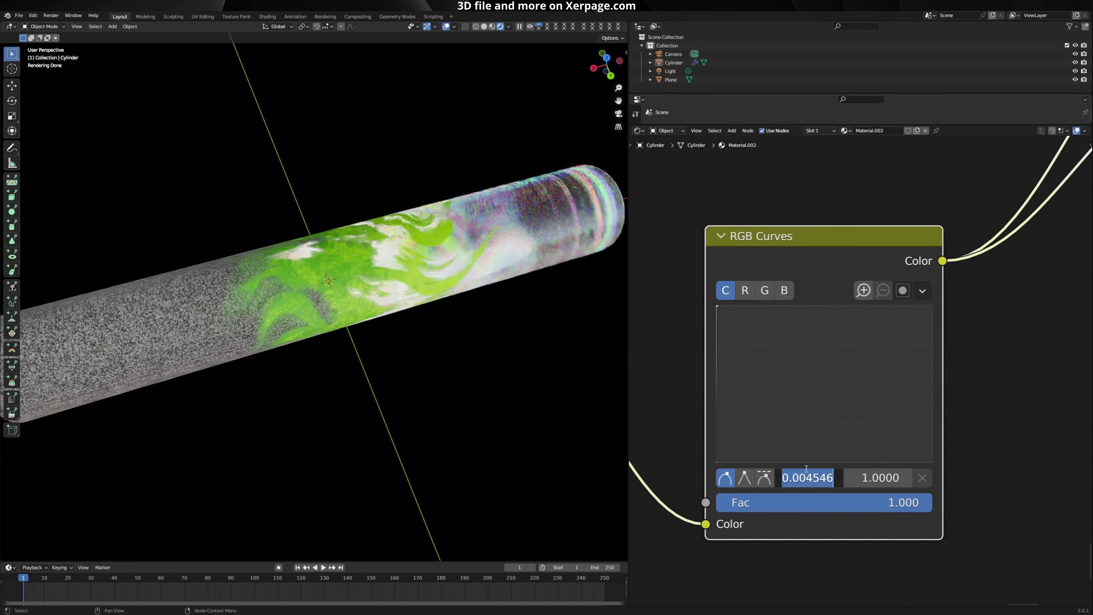
pyautogui.write('.001')
pyautogui.press('Return')
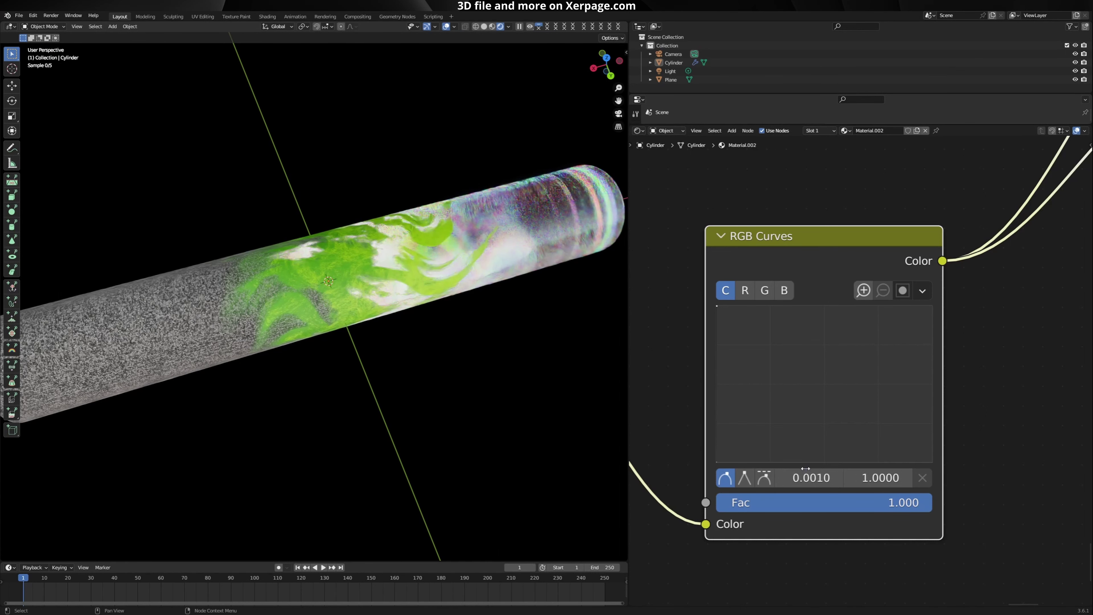
pyautogui.click(868, 478)
pyautogui.write('.99')
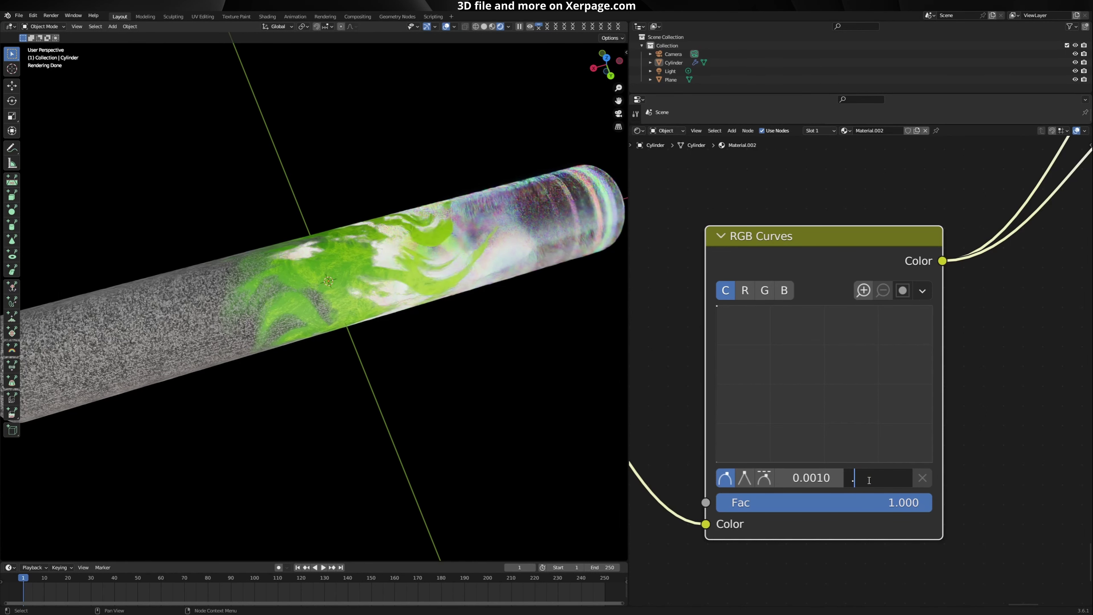
pyautogui.press('Return')
# Step: Move the black stop of the glass mask's Color Ramp slightly toward the ramp's start
pyautogui.scroll(-5, 362, 331)
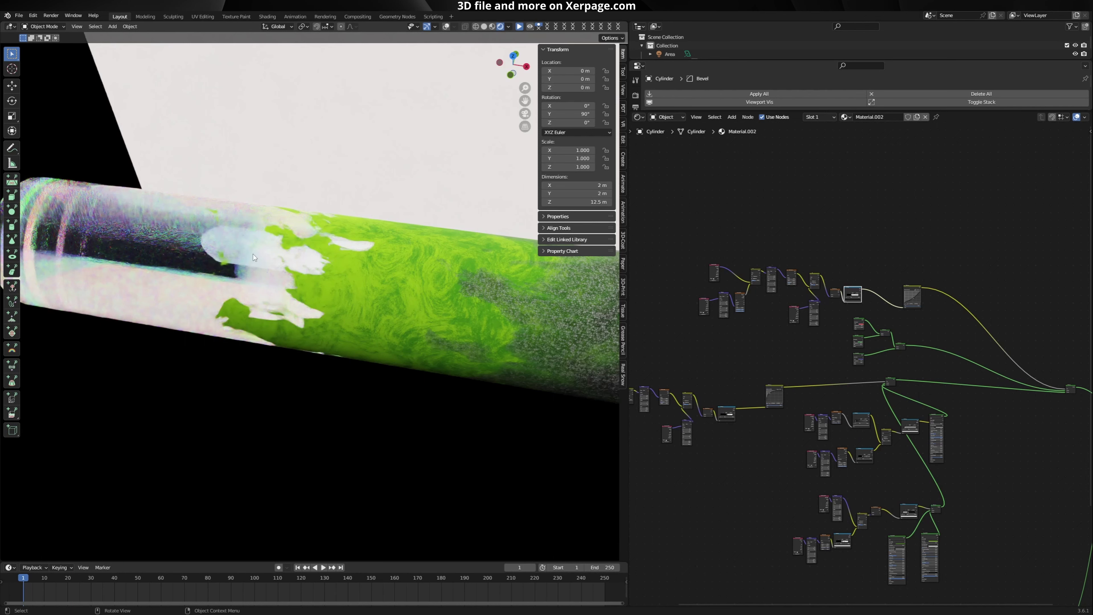
pyautogui.scroll(8, 840, 320)
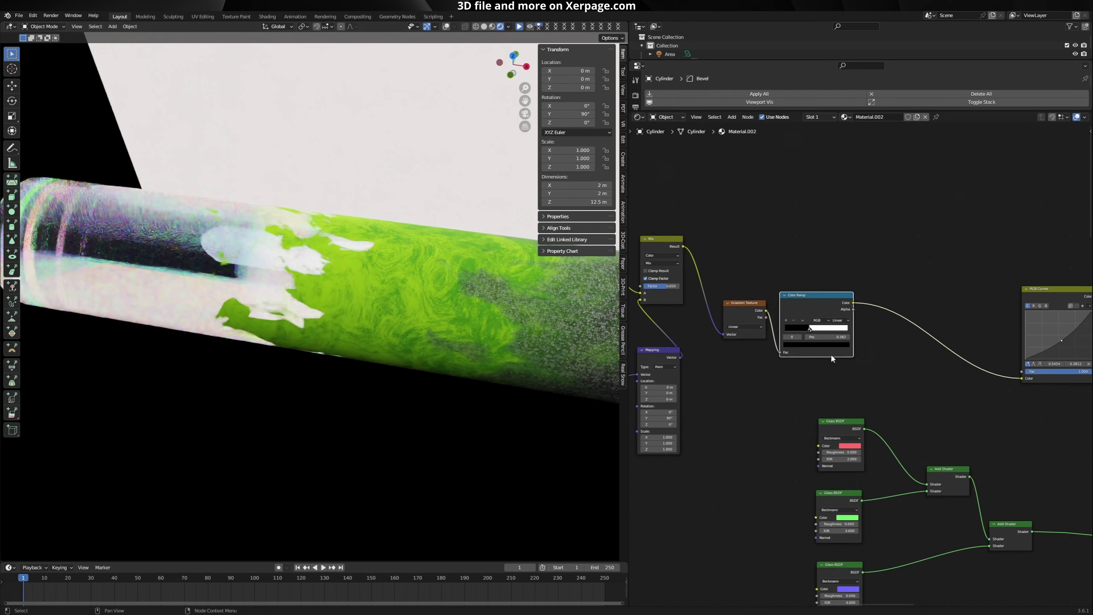
pyautogui.scroll(3, 757, 295)
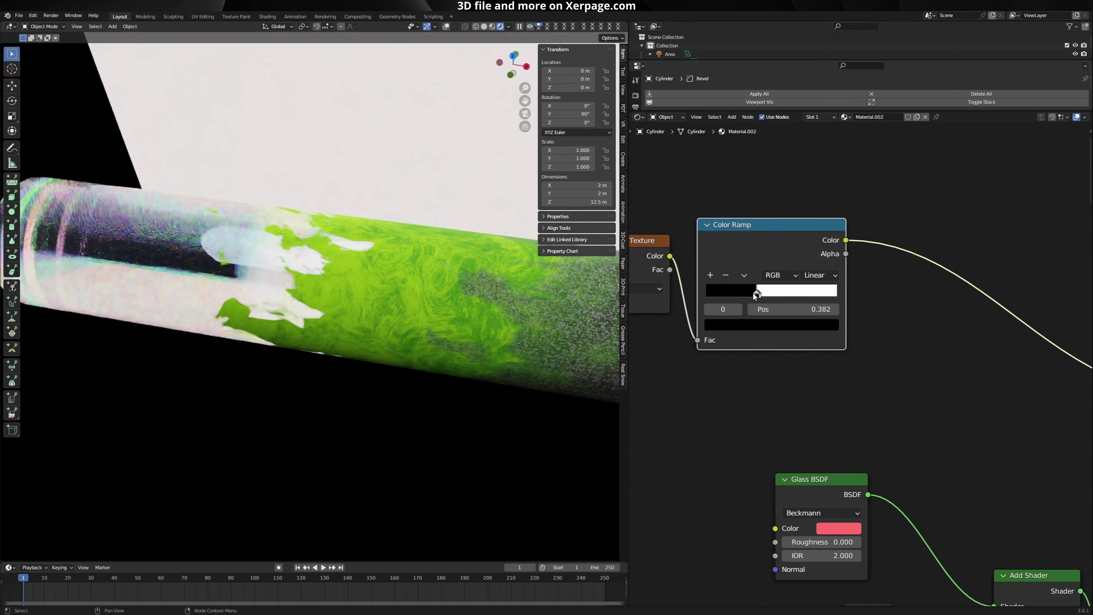
pyautogui.moveTo(756, 293)
pyautogui.mouseDown()
pyautogui.moveTo(734, 294)
pyautogui.moveTo(756, 293)
pyautogui.moveTo(747, 296)
pyautogui.mouseUp()
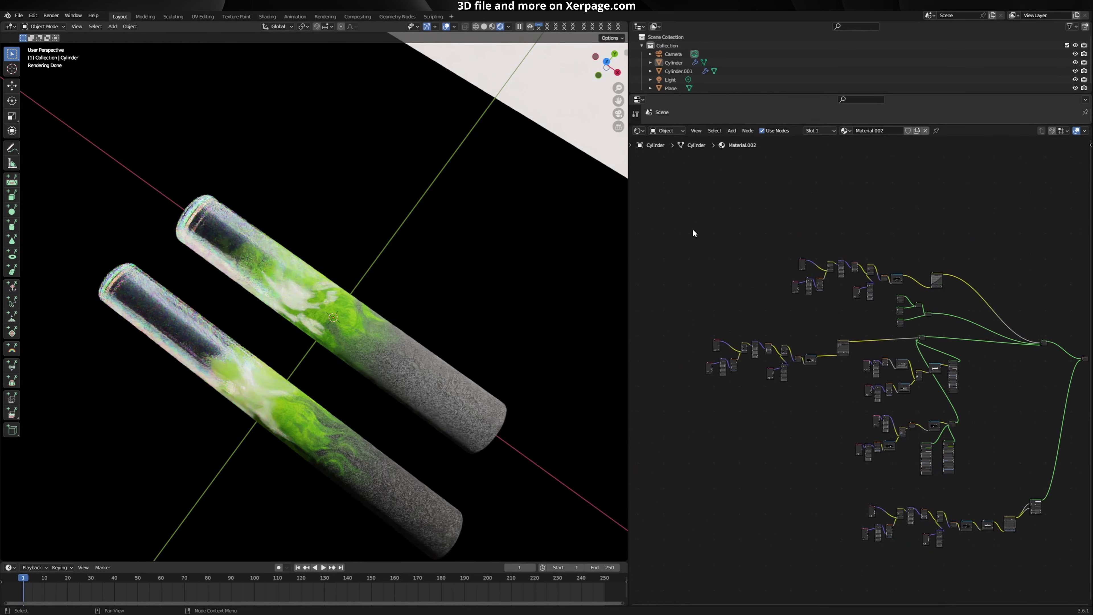
pyautogui.moveTo(674, 219); pyautogui.dragTo(1014, 582)
pyautogui.moveTo(477, 356); pyautogui.dragTo(373, 293, button='middle')
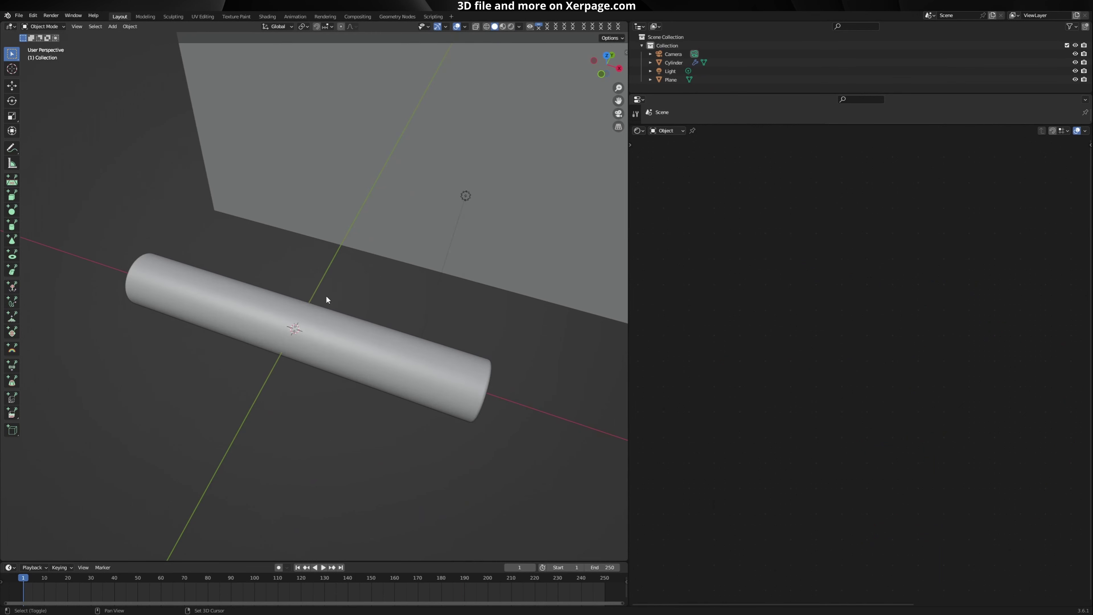
# Step: Add a mesh cylinder at the world origin and rotate it 90° about the global Y axis
pyautogui.hotkey('shift', 'a')
pyautogui.moveTo(325, 294)
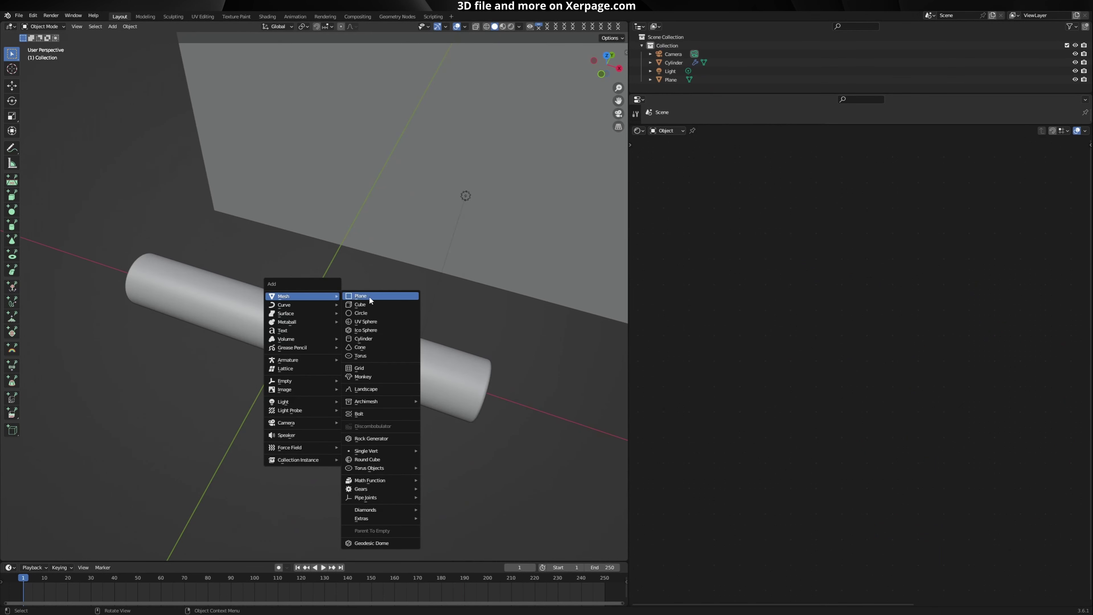
pyautogui.click(376, 341)
pyautogui.scroll(2, 360, 352)
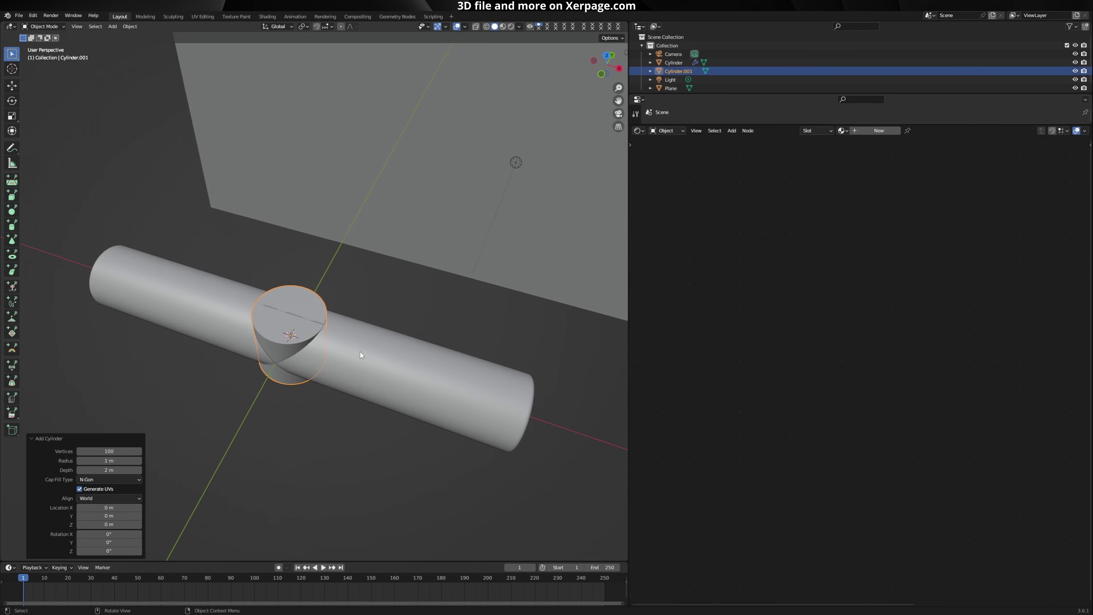
pyautogui.write('r')
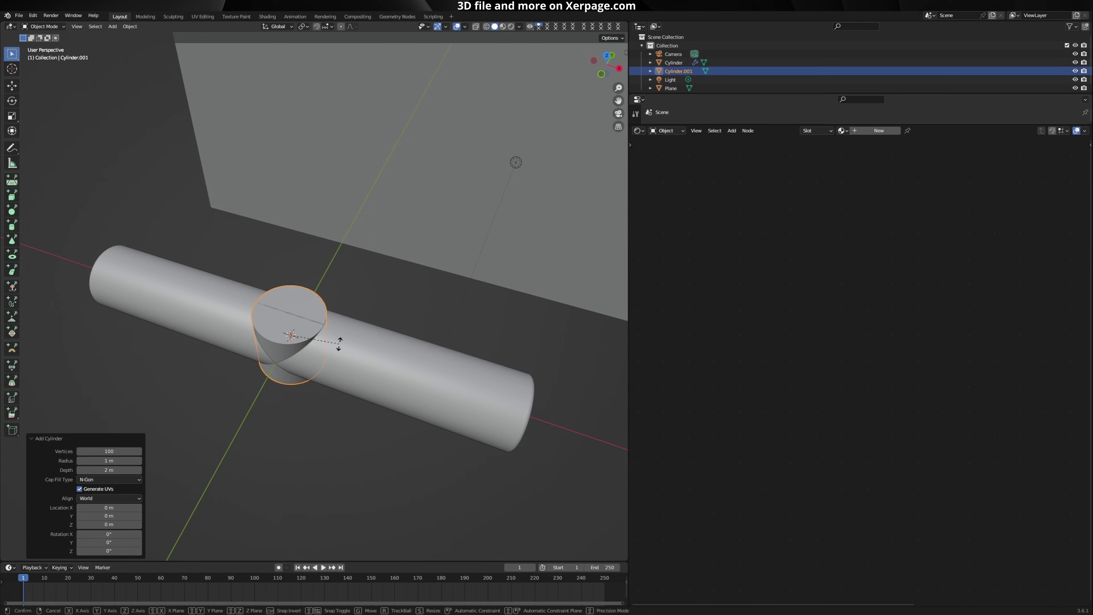
pyautogui.write('y90')
pyautogui.press('Return')
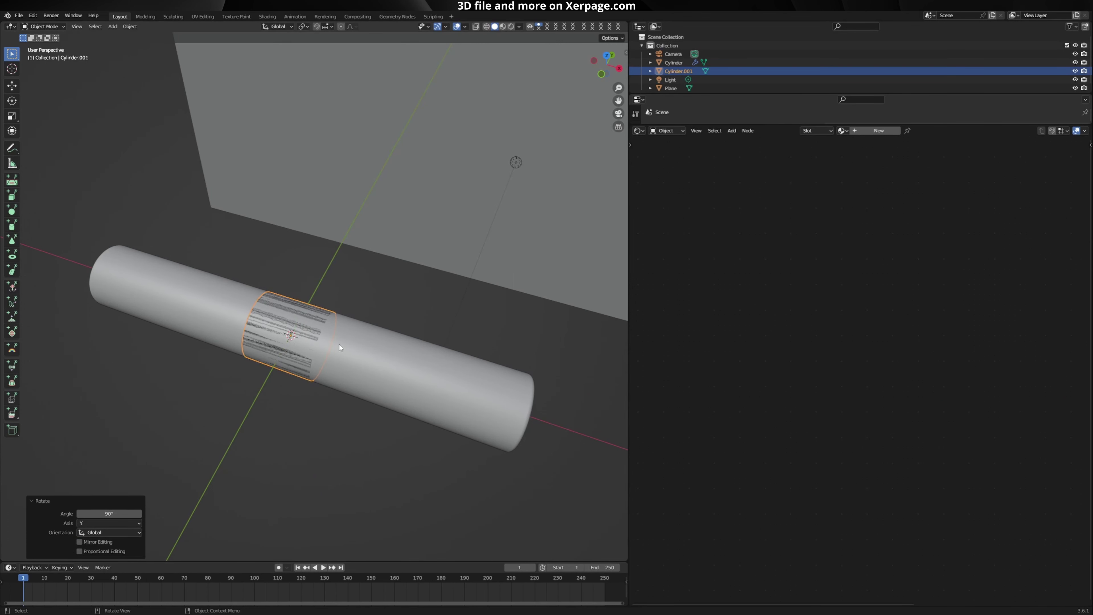
# Step: Scale the new cylinder uniformly by about 1.031, and stretch it along X by about 6.145 to enclose the original cylinder
pyautogui.press('s')
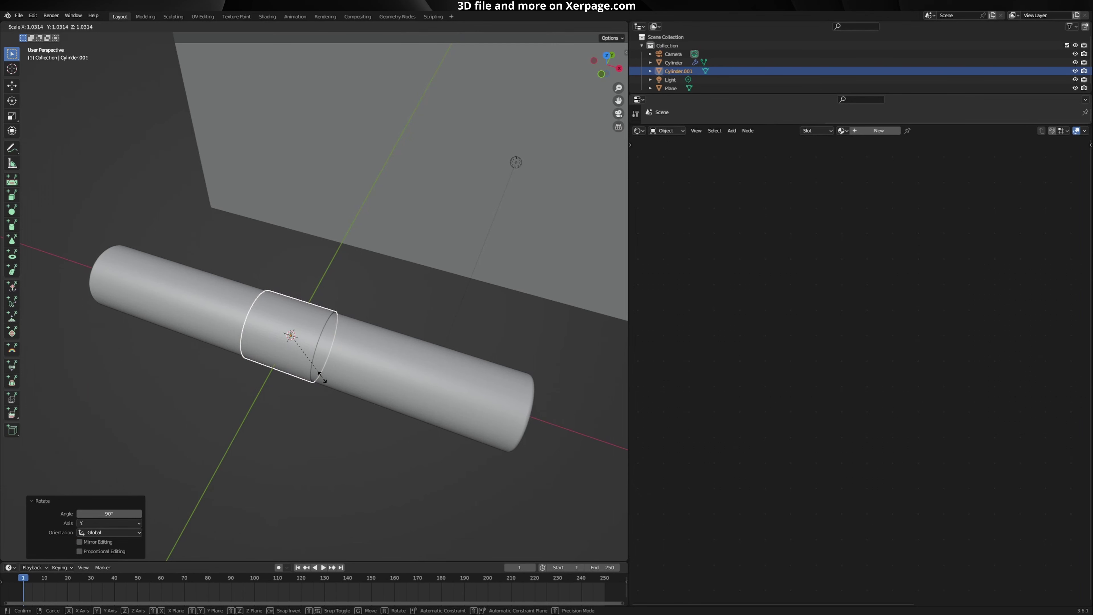
pyautogui.click(322, 376)
pyautogui.press('s')
pyautogui.press('x')
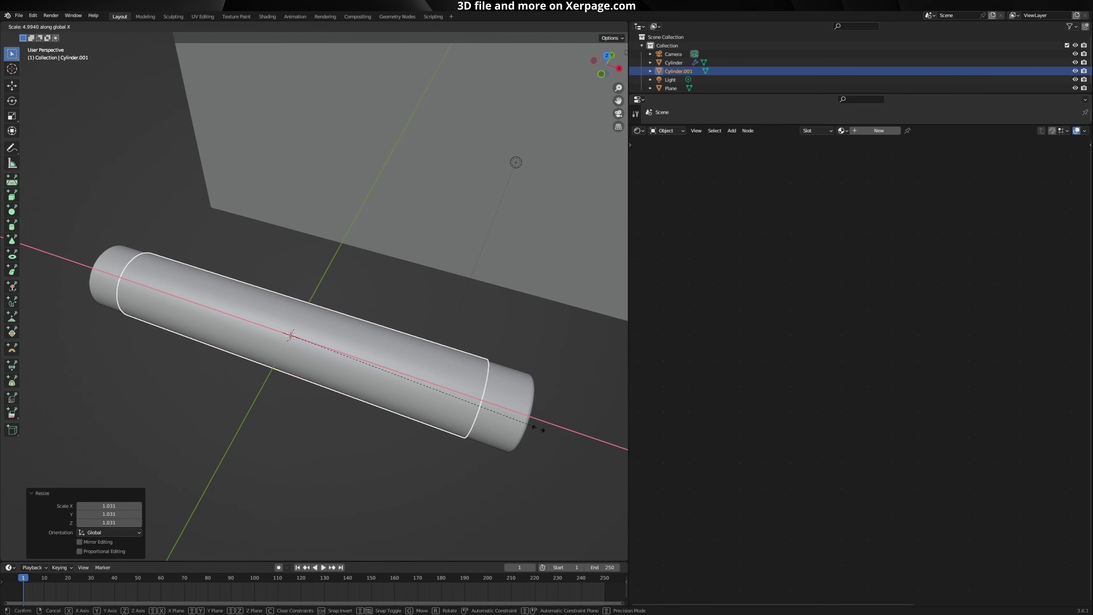
pyautogui.click(594, 449)
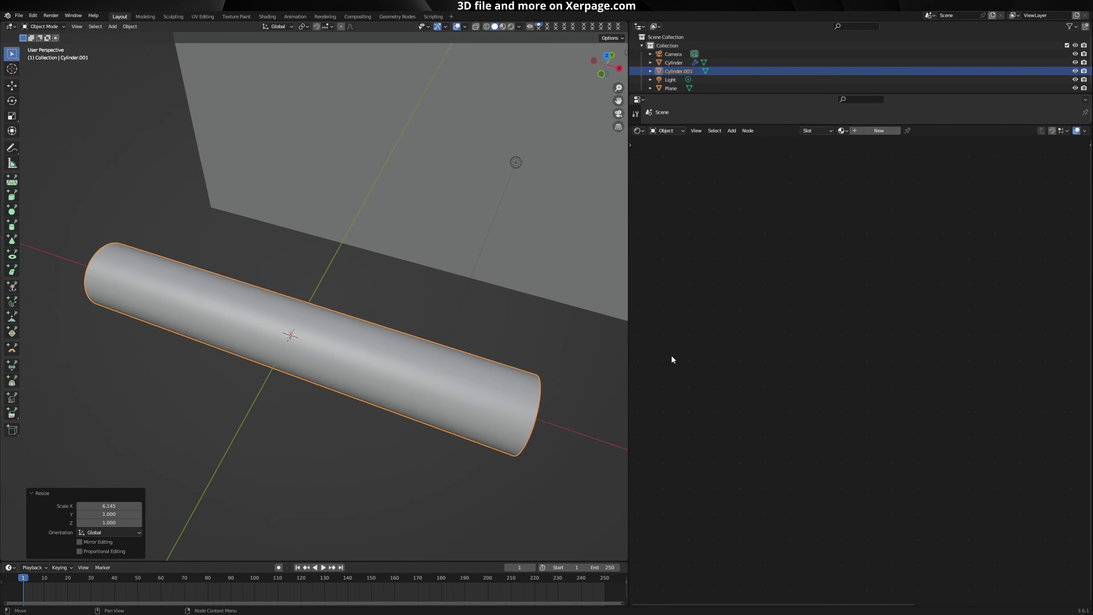
# Step: Apply the scale of the enclosing cylinder
pyautogui.moveTo(603, 344); pyautogui.dragTo(572, 301, button='middle')
pyautogui.moveTo(393, 290); pyautogui.dragTo(412, 246, button='middle')
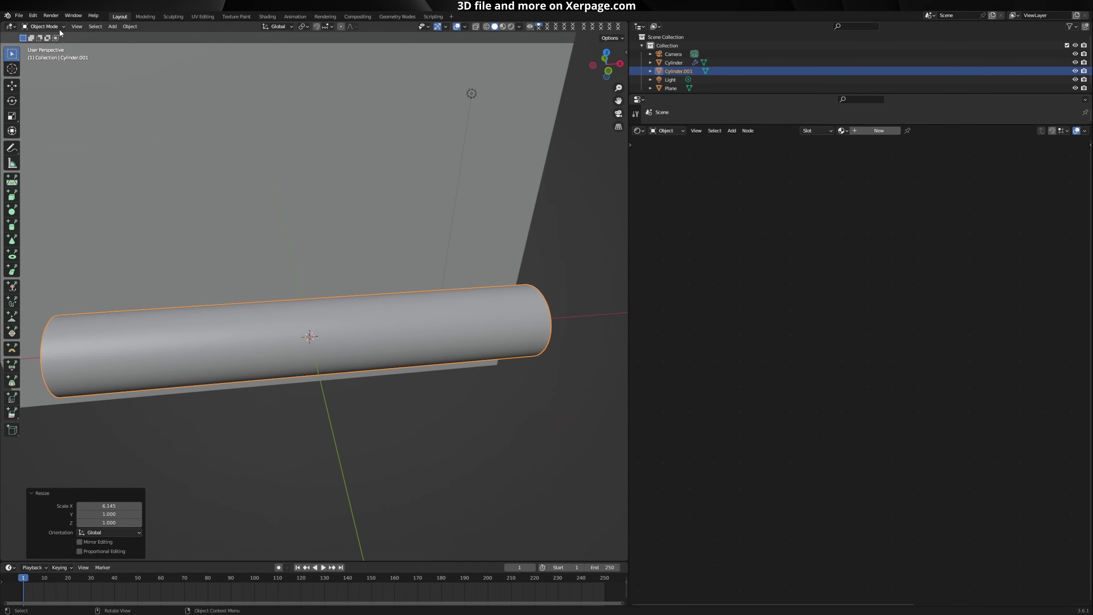
pyautogui.click(129, 26)
pyautogui.moveTo(146, 73)
pyautogui.click(228, 87)
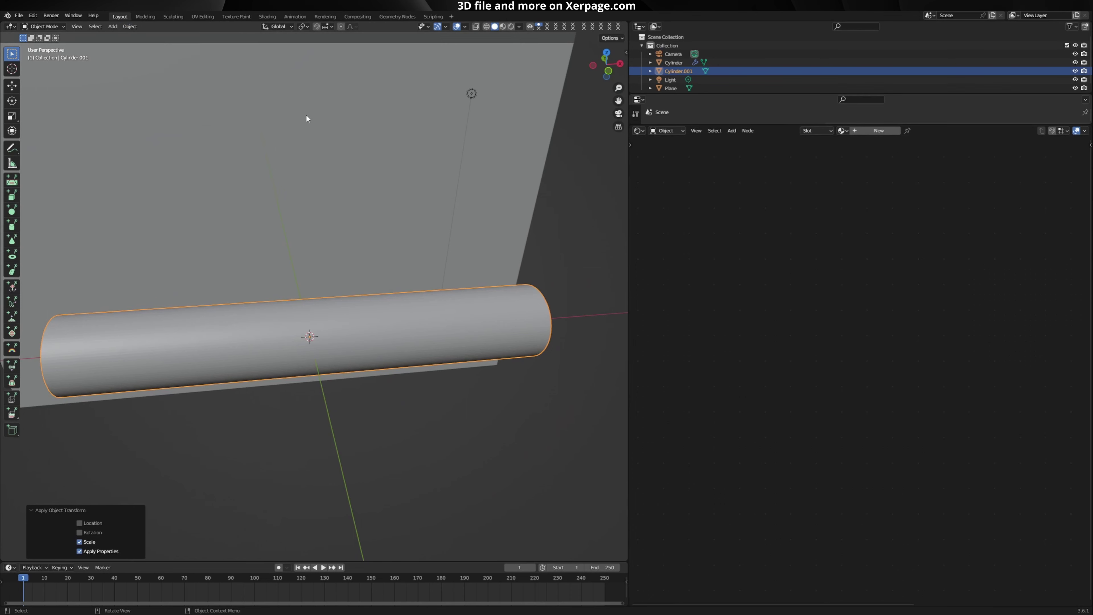
# Step: Add a Bevel modifier to the enclosing cylinder and set it to 15 segments
pyautogui.moveTo(861, 124); pyautogui.dragTo(861, 592)
pyautogui.click(635, 220)
pyautogui.click(671, 128)
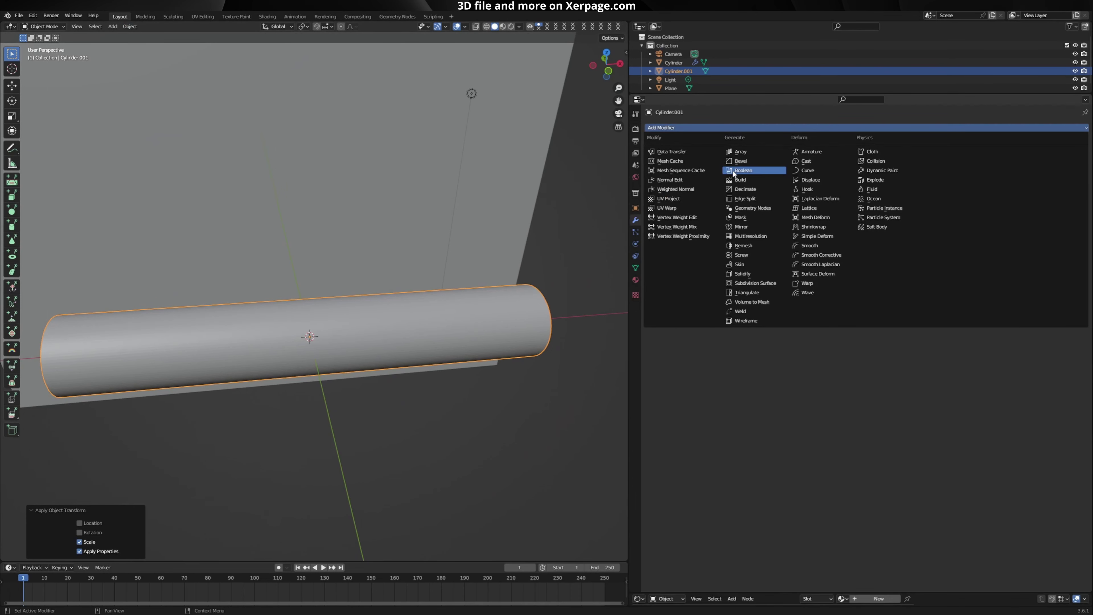
pyautogui.click(746, 161)
pyautogui.moveTo(430, 258); pyautogui.dragTo(387, 241, button='middle')
pyautogui.doubleClick(922, 204)
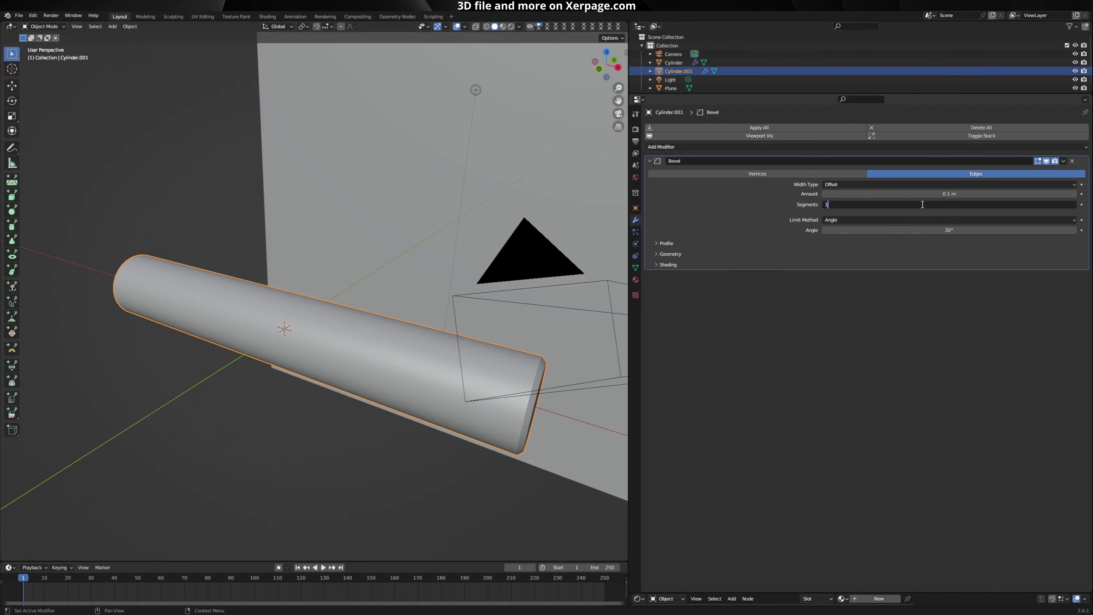
pyautogui.write('5')
pyautogui.press('Return')
# Step: Shade the enclosing cylinder with Auto Smooth
pyautogui.rightClick(393, 309)
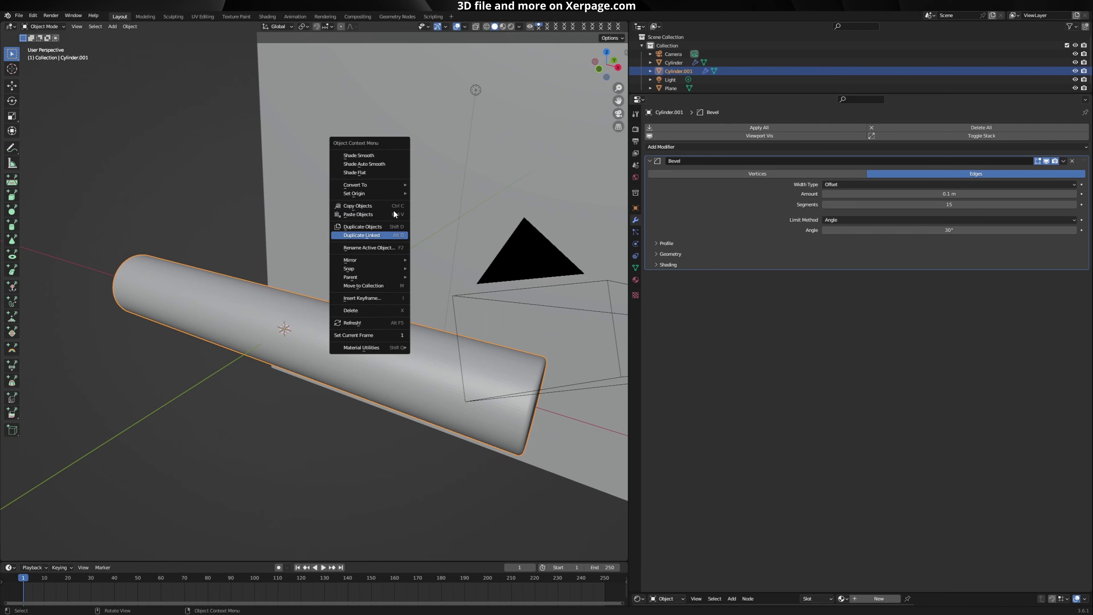
pyautogui.click(388, 164)
pyautogui.moveTo(390, 326); pyautogui.dragTo(596, 317, button='middle')
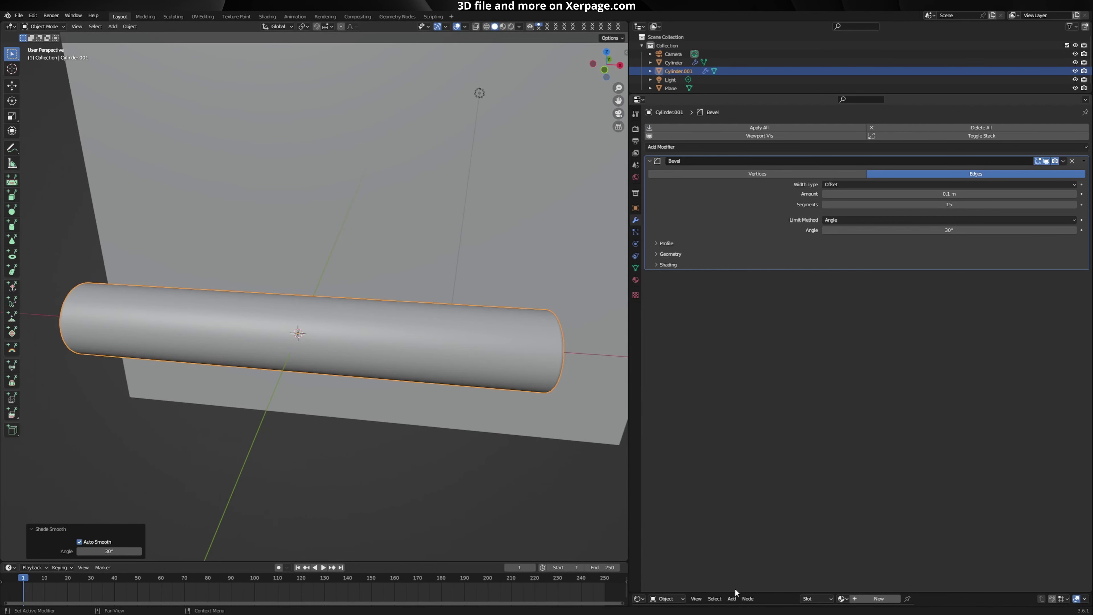
# Step: Give the enclosing cylinder a new material with a Glass BSDF feeding the output's Surface, and delete the Principled BSDF
pyautogui.moveTo(735, 590); pyautogui.dragTo(860, 220)
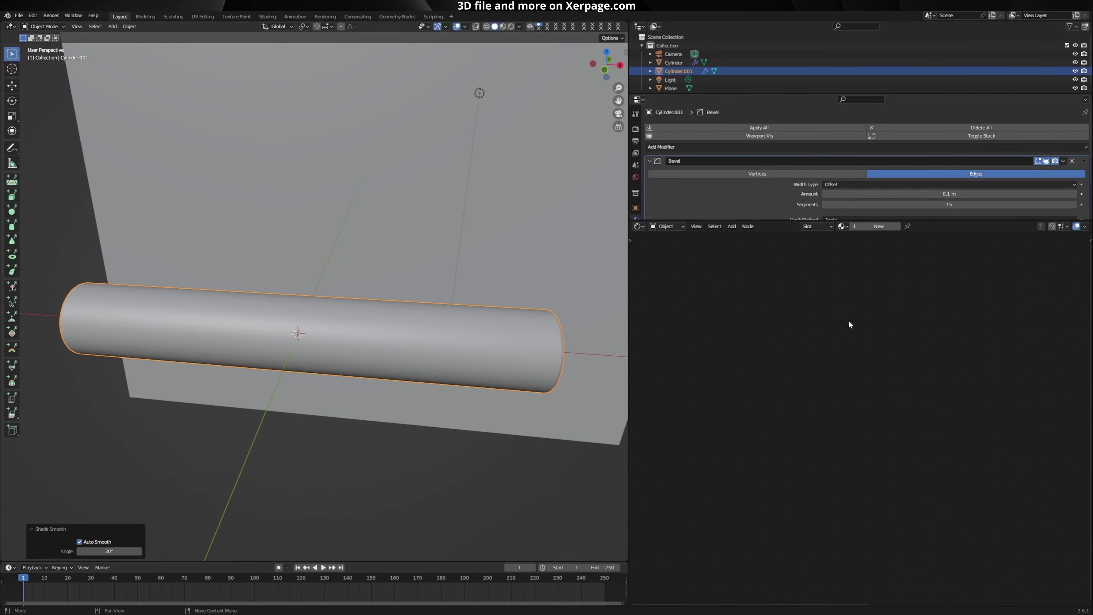
pyautogui.click(875, 232)
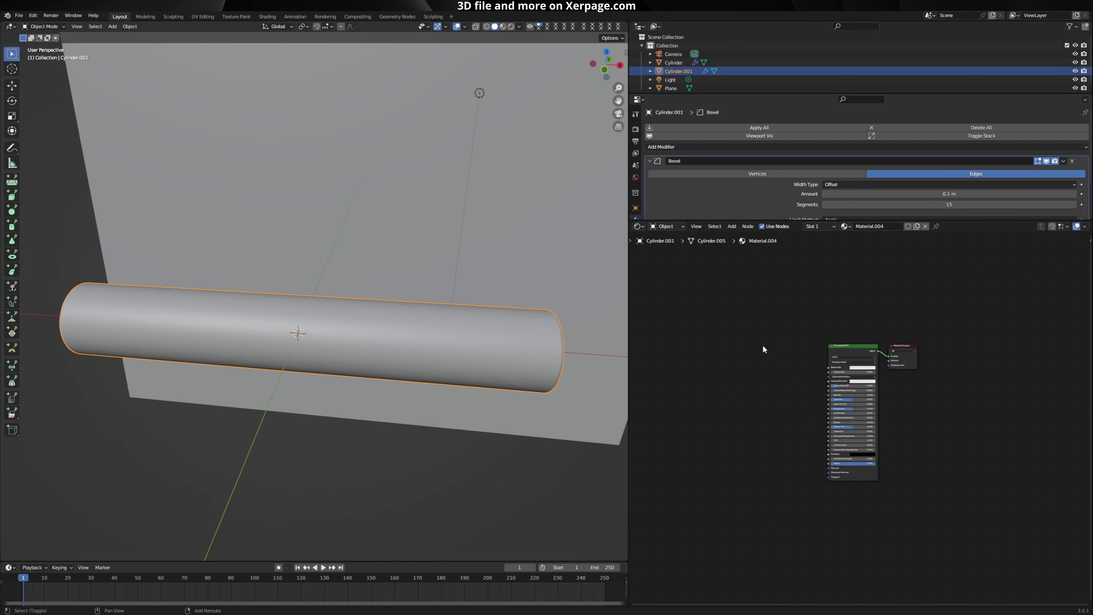
pyautogui.hotkey('shift', 'a')
pyautogui.write('g')
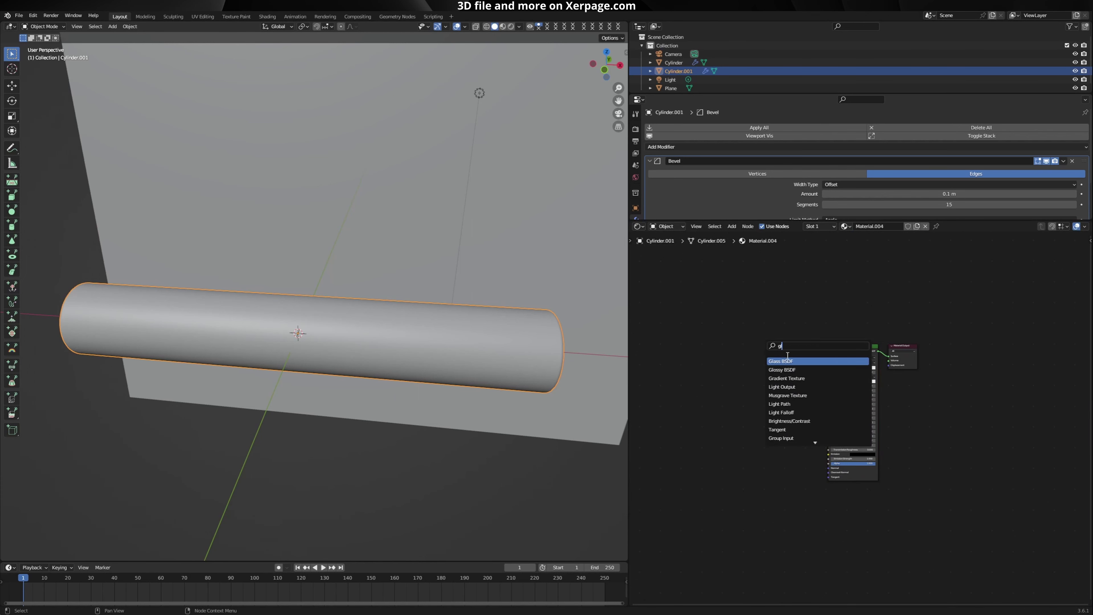
pyautogui.click(781, 361)
pyautogui.moveTo(784, 350); pyautogui.dragTo(888, 356)
pyautogui.moveTo(850, 351); pyautogui.dragTo(830, 418)
pyautogui.rightClick(830, 419)
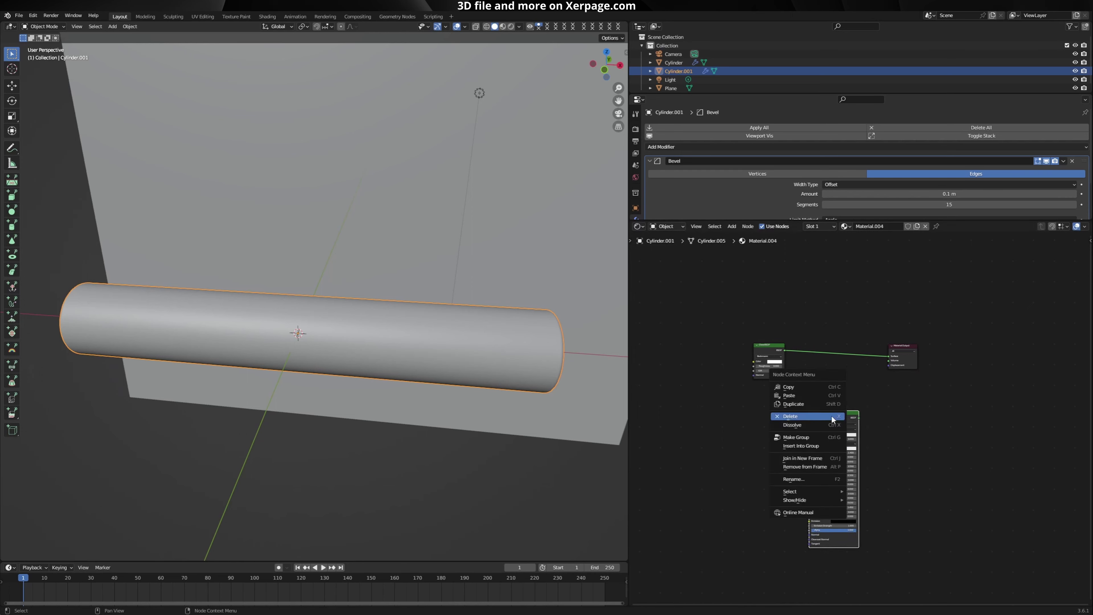
pyautogui.click(831, 417)
# Step: Inspect the glass-covered cylinder in rendered viewport shading from different angles
pyautogui.click(511, 26)
pyautogui.moveTo(486, 245); pyautogui.dragTo(414, 322, button='middle')
pyautogui.click(463, 338)
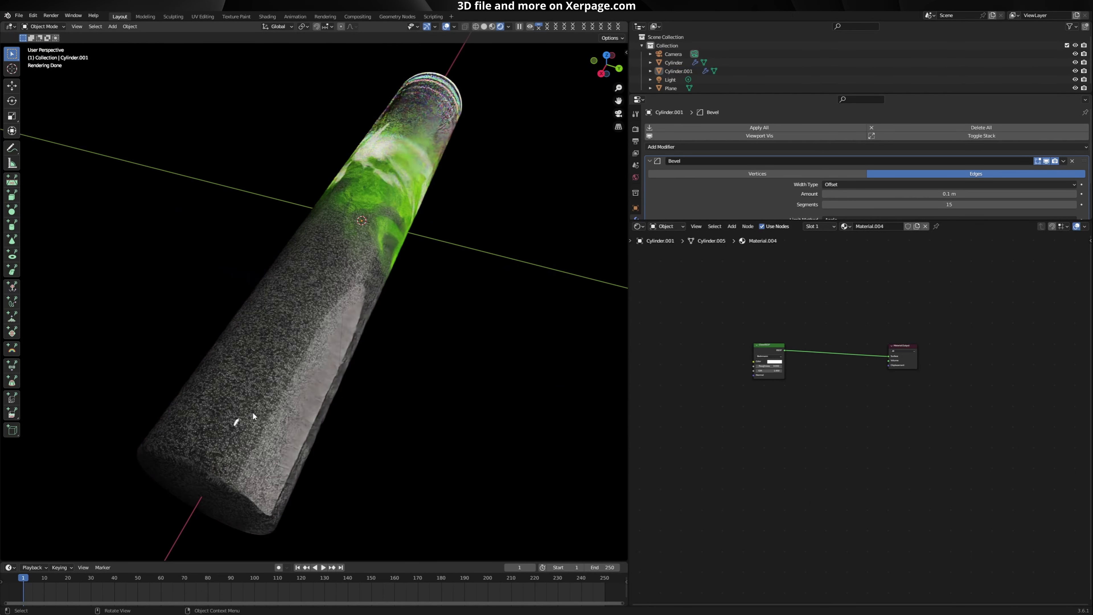
pyautogui.moveTo(369, 247); pyautogui.dragTo(306, 265, button='middle')
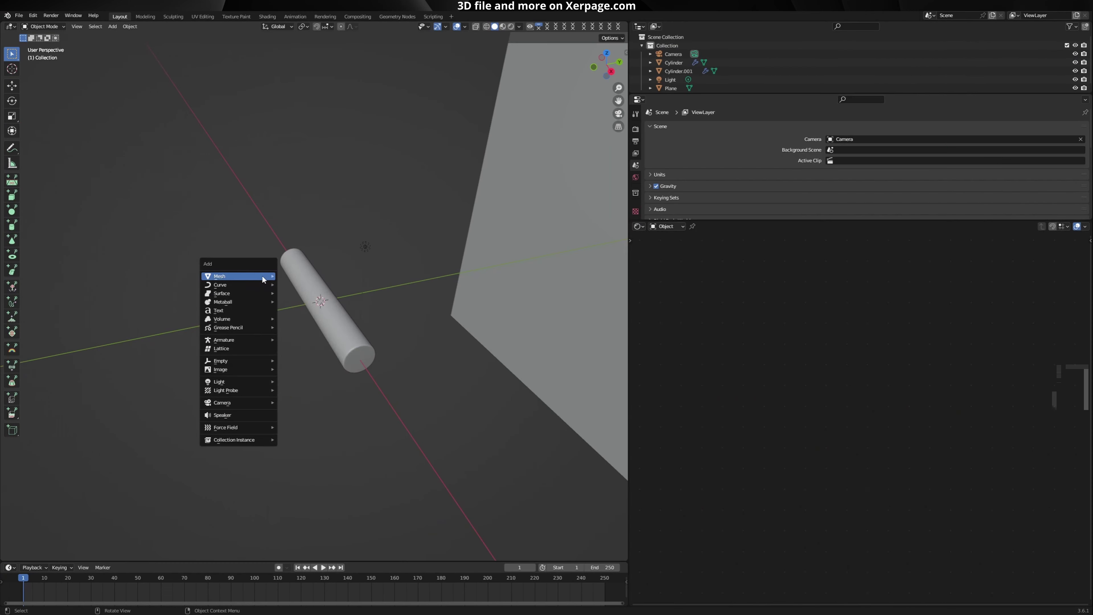
# Step: Add a mesh cube at the world origin and scale it uniformly by 30
pyautogui.moveTo(261, 275)
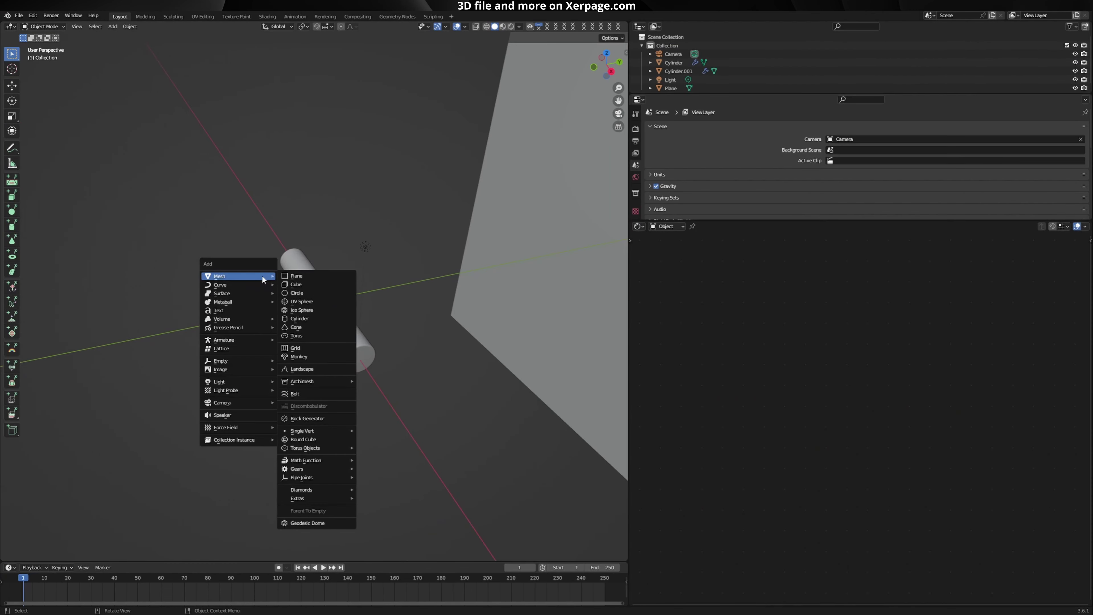
pyautogui.click(321, 285)
pyautogui.scroll(-5, 364, 297)
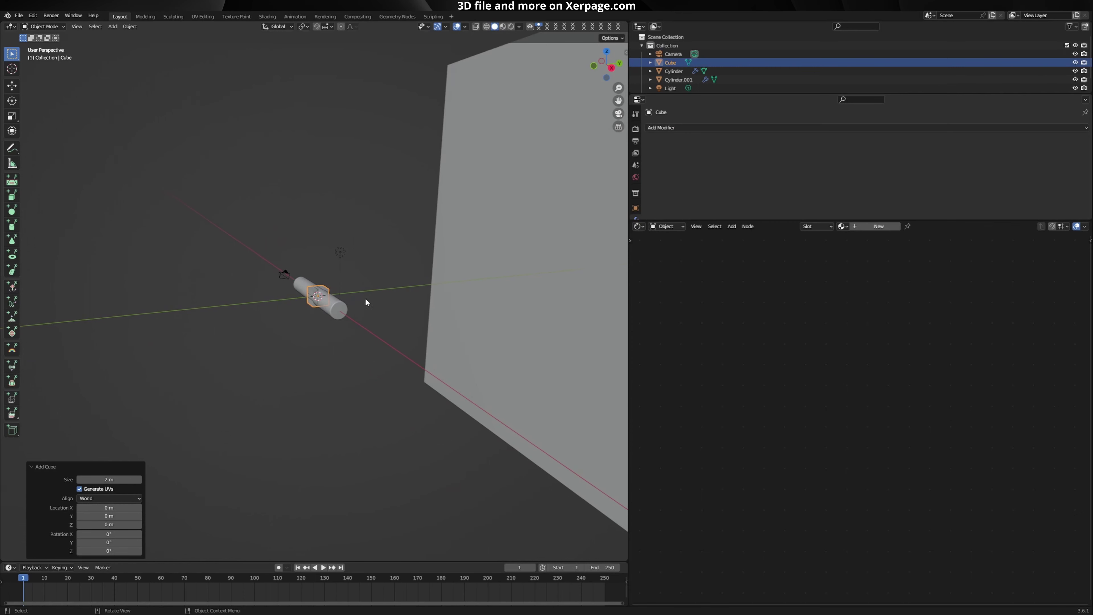
pyautogui.moveTo(364, 300); pyautogui.dragTo(363, 323, button='middle')
pyautogui.scroll(3, 364, 325)
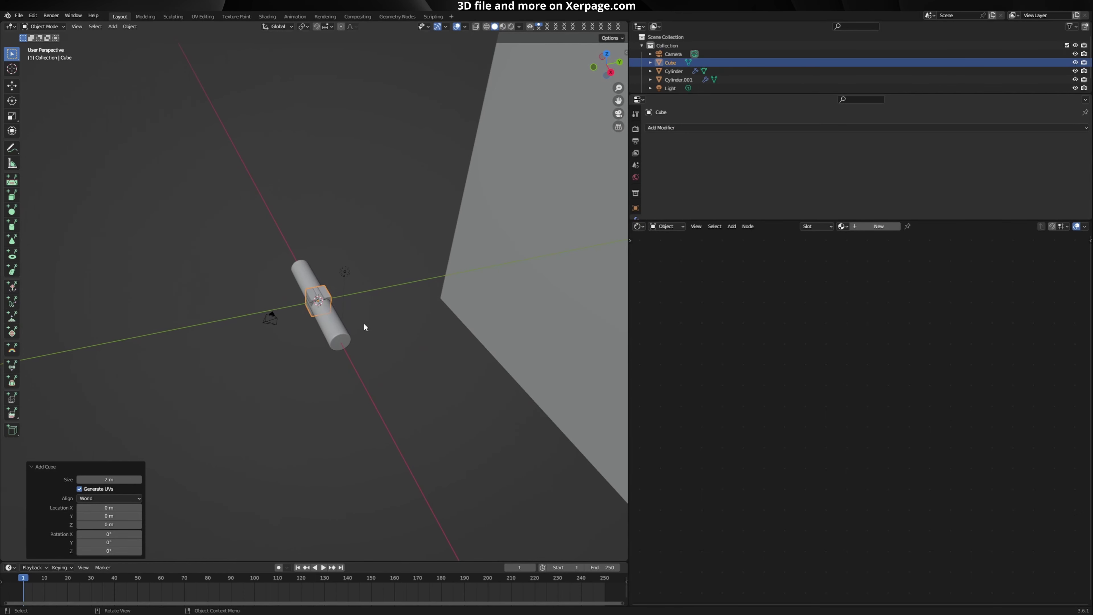
pyautogui.write('s')
pyautogui.write('30')
pyautogui.press('Return')
pyautogui.scroll(-8, 368, 317)
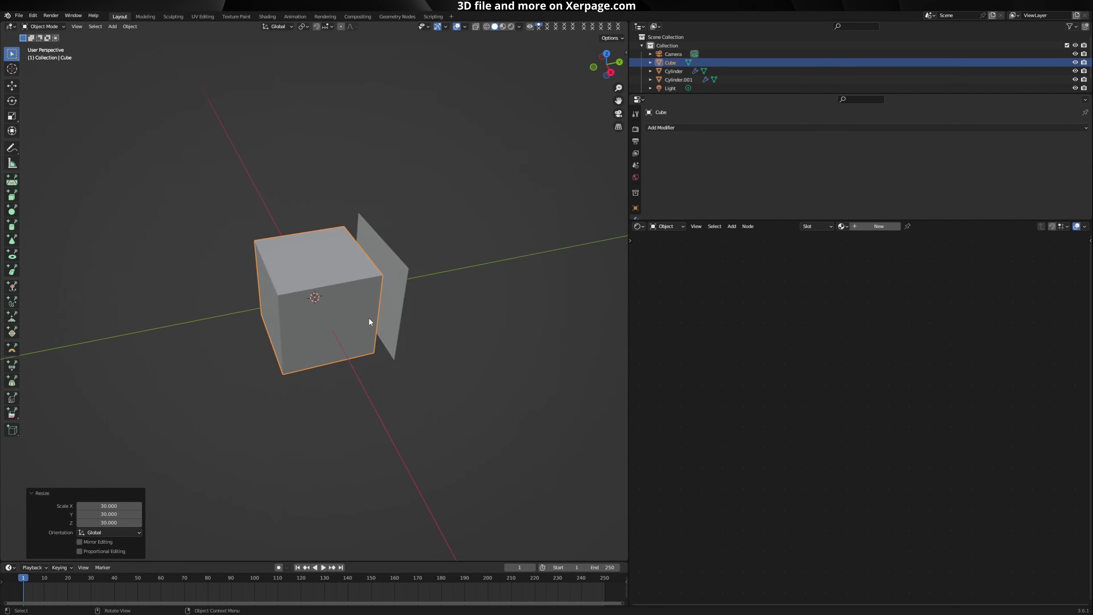
pyautogui.scroll(4, 434, 307)
# Step: Set the cube's Z location to -30 m
pyautogui.press('n')
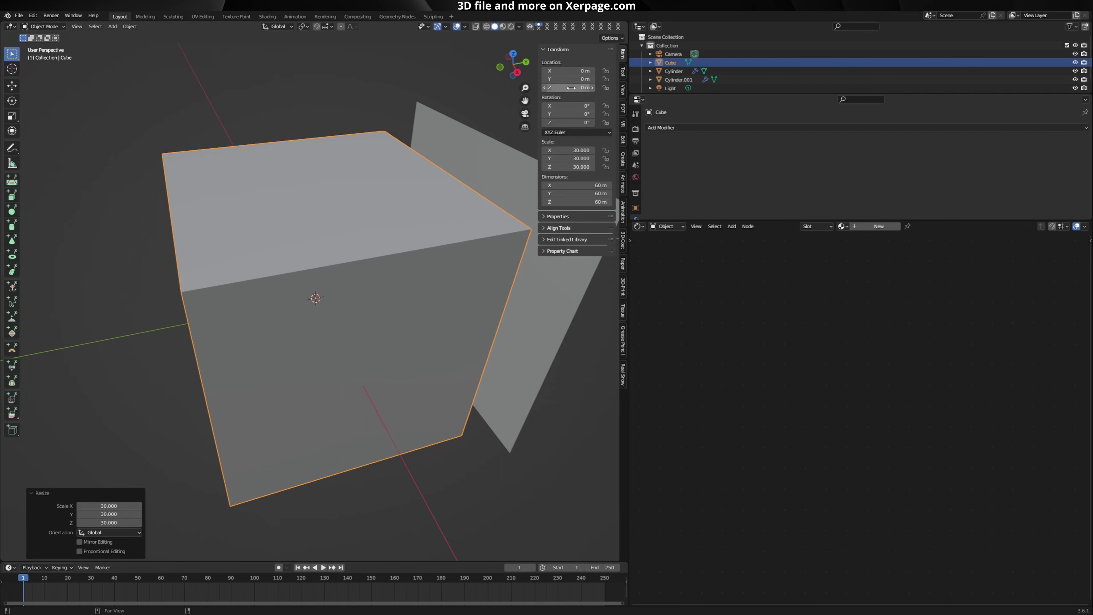
pyautogui.click(570, 87)
pyautogui.press('BackSpace')
pyautogui.write('-30')
pyautogui.press('Return')
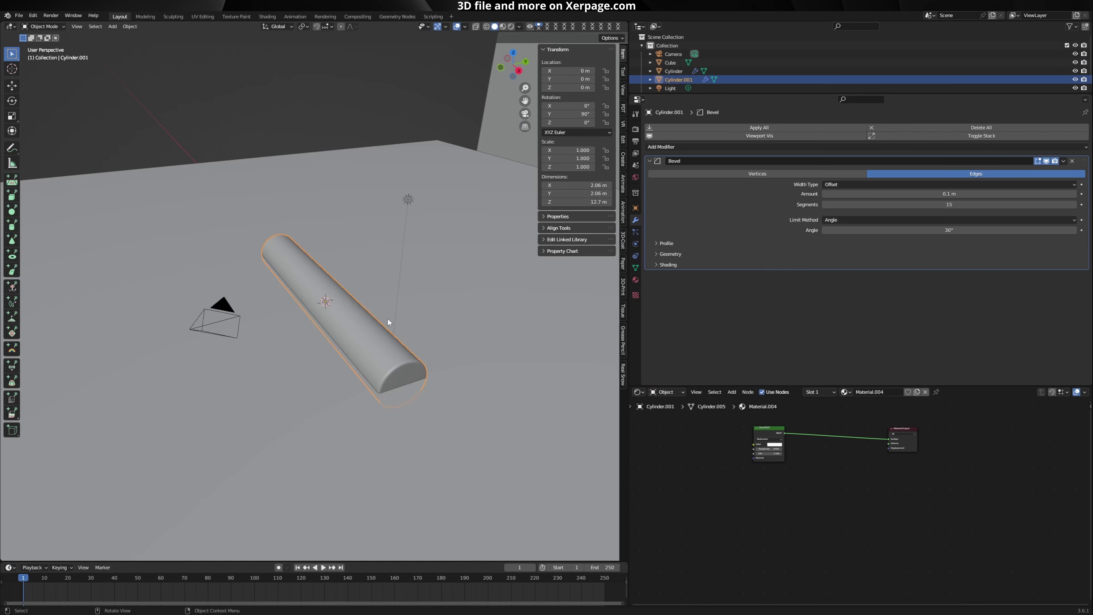
# Step: Duplicate the glass cylinder in place and remove the Bevel modifier from the copy
pyautogui.hotkey('shift', 'd')
pyautogui.rightClick(349, 300)
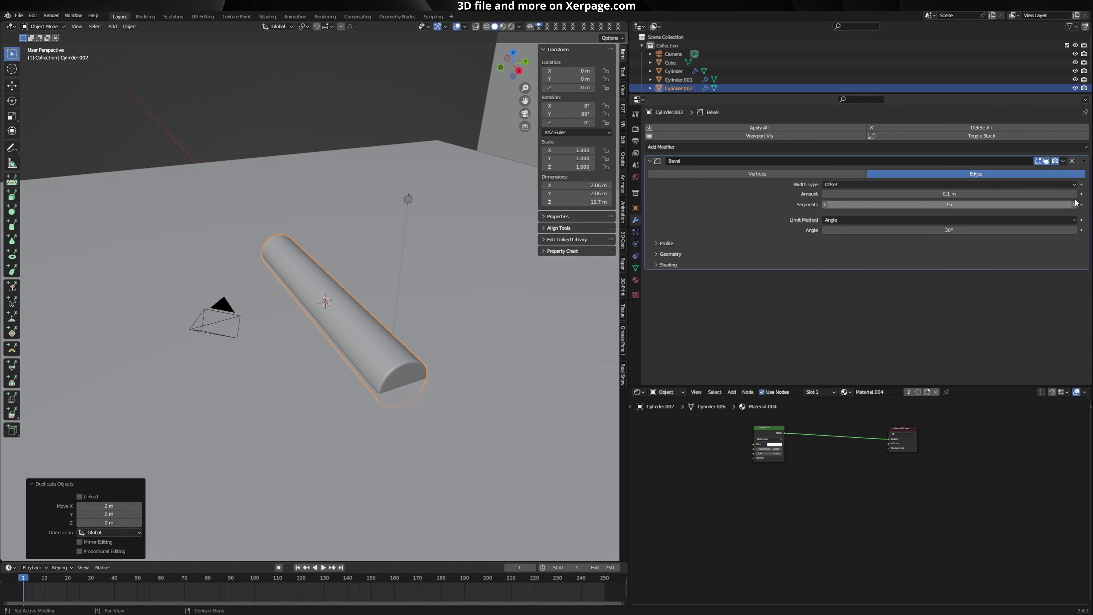
pyautogui.hotkey('ctrl', 'x')
# Step: Stretch the duplicated cylinder along global X by about 5.184 so it spans beyond the cube
pyautogui.scroll(-2, 390, 304)
pyautogui.moveTo(390, 304); pyautogui.dragTo(390, 358, button='middle')
pyautogui.press('s')
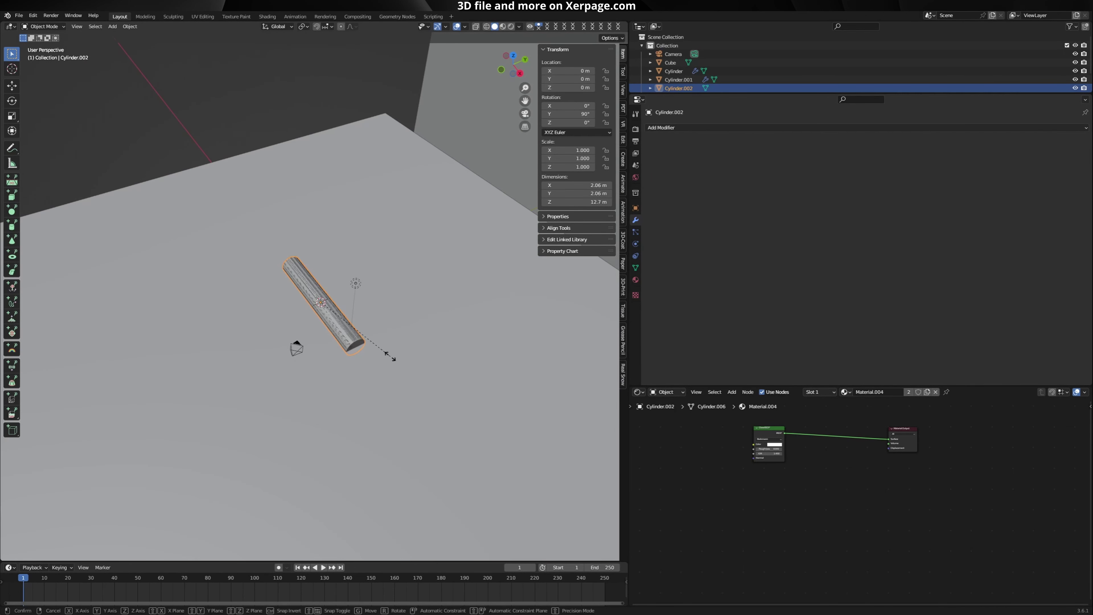
pyautogui.press('x')
pyautogui.click(303, 474)
pyautogui.scroll(-3, 411, 495)
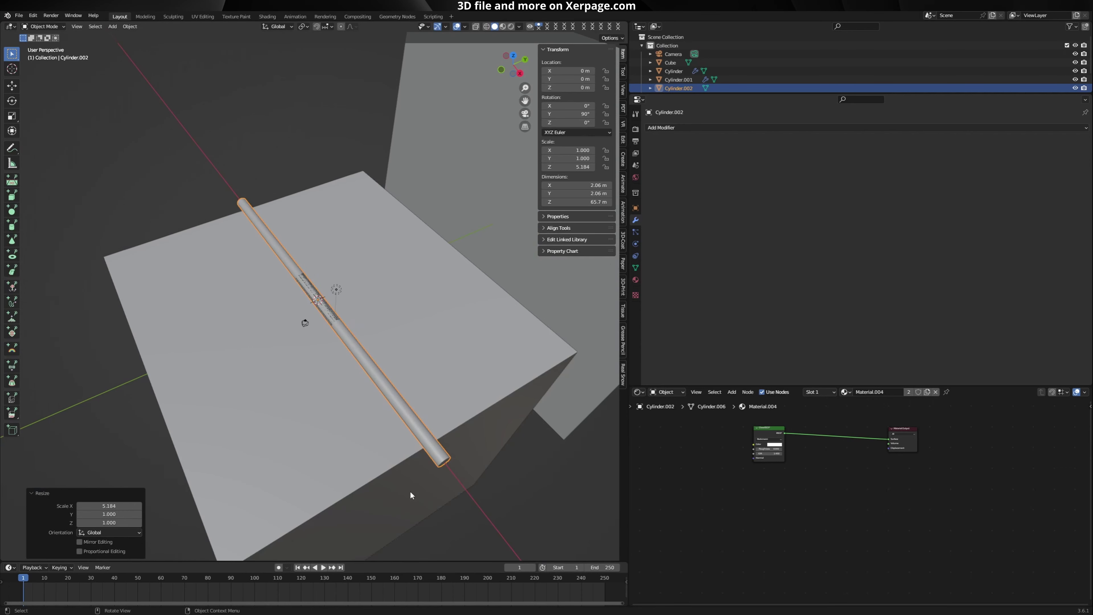
# Step: Add an Array modifier to the stretched cylinder with a count of 15 and relative offset factors X 0 and Y 1.1
pyautogui.click(704, 130)
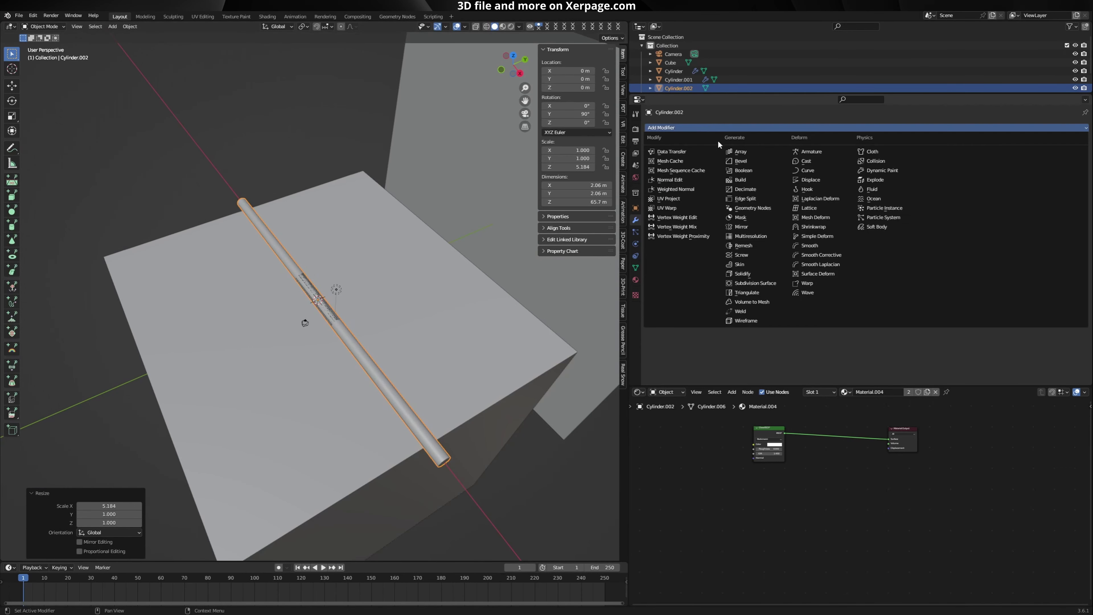
pyautogui.click(756, 152)
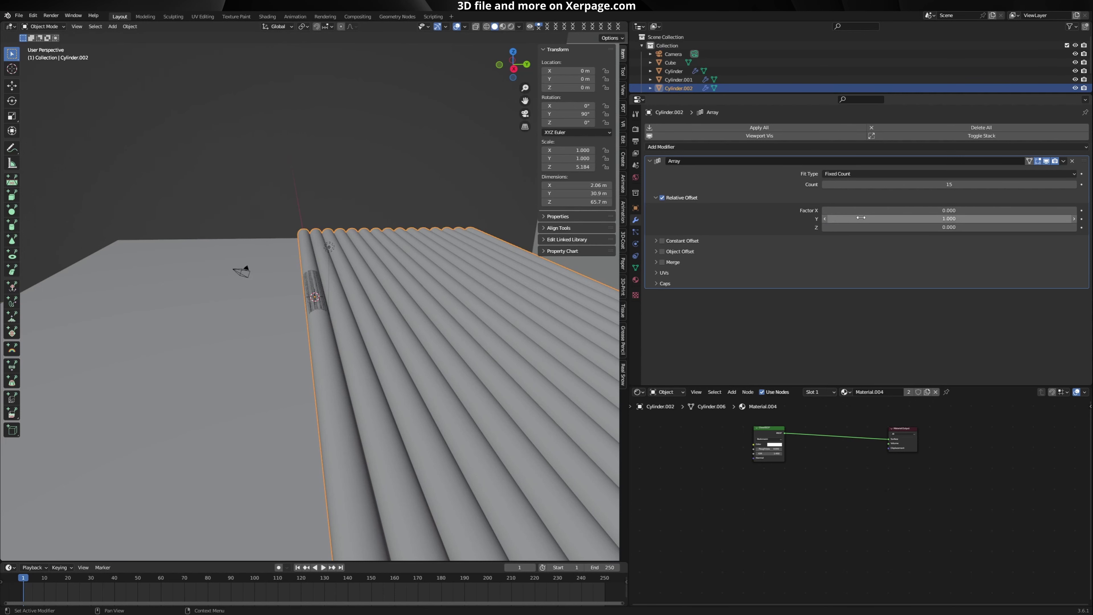
pyautogui.click(861, 218)
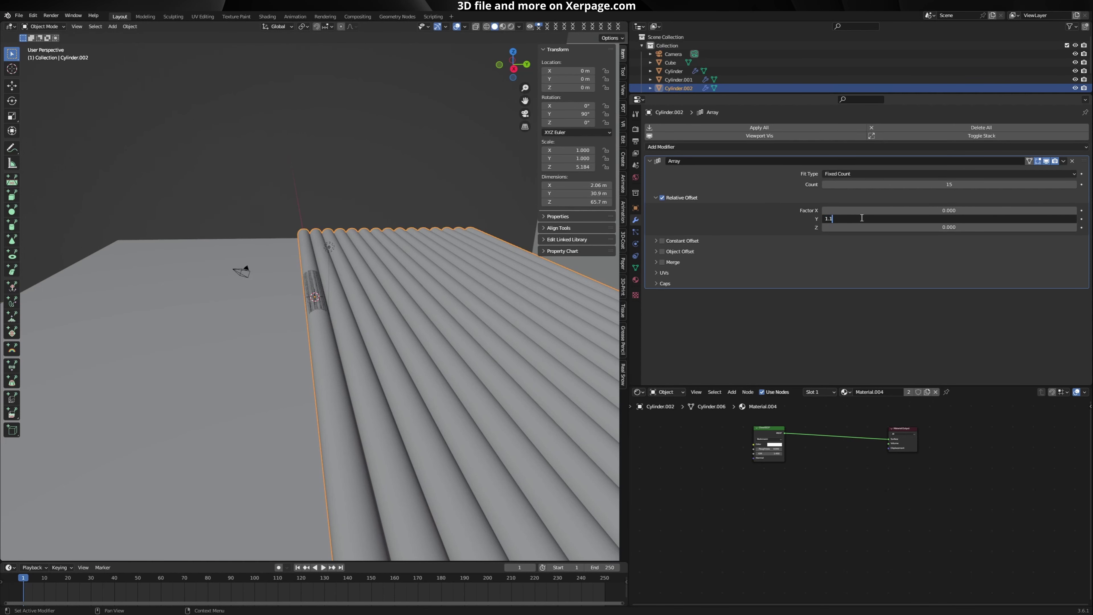
pyautogui.write('1.1')
pyautogui.press('Return')
pyautogui.moveTo(276, 387); pyautogui.dragTo(294, 386, button='middle')
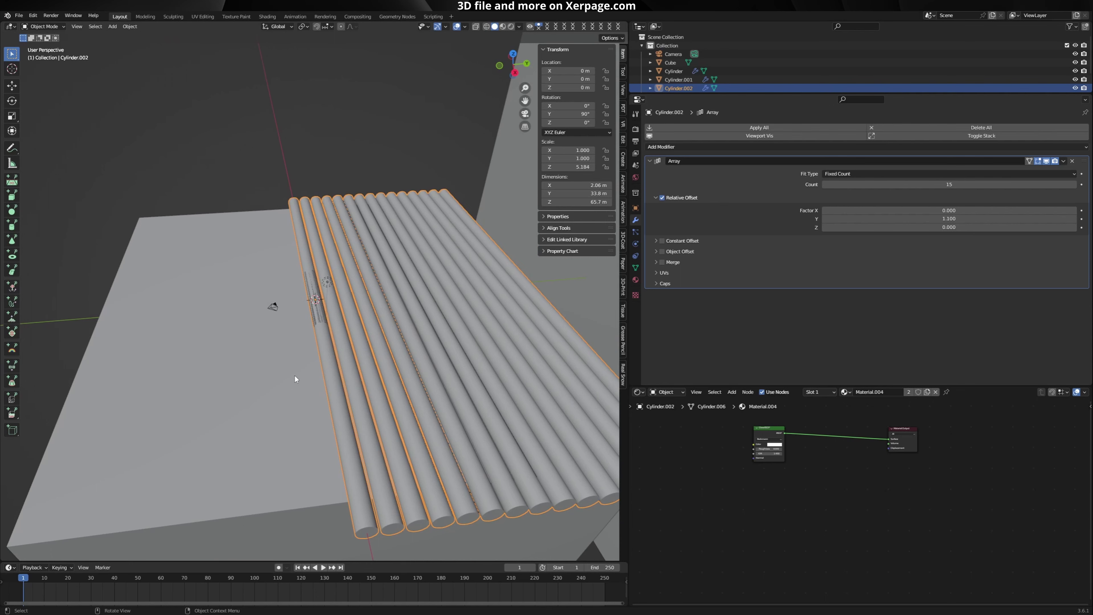
# Step: Add a Boolean Difference modifier to the cube with the arrayed cylinder as its cutting object
pyautogui.click(295, 376)
pyautogui.click(680, 129)
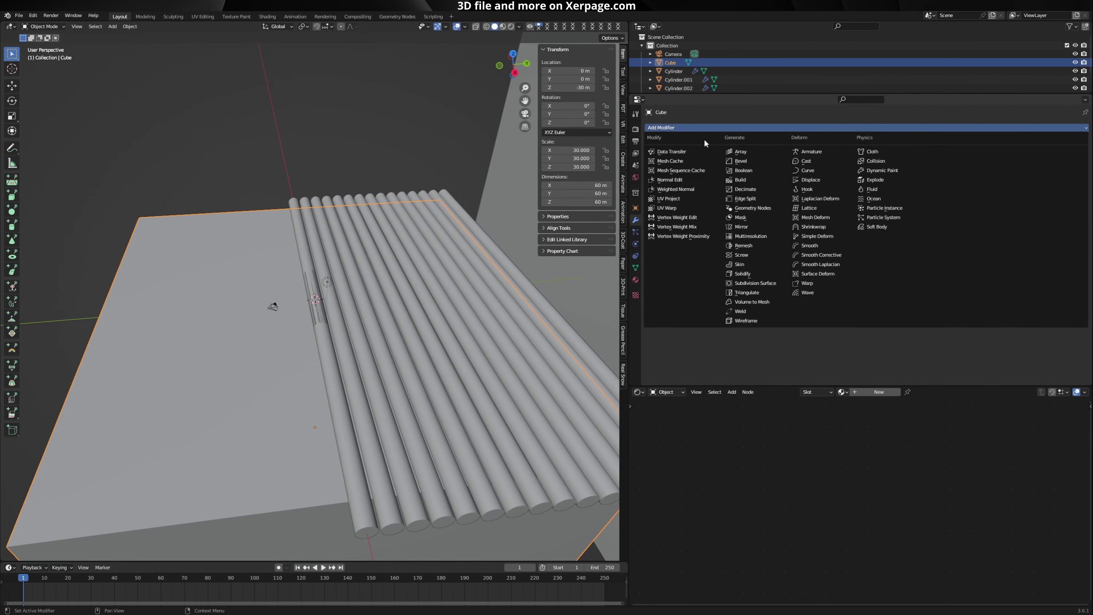
pyautogui.click(734, 168)
pyautogui.click(1072, 195)
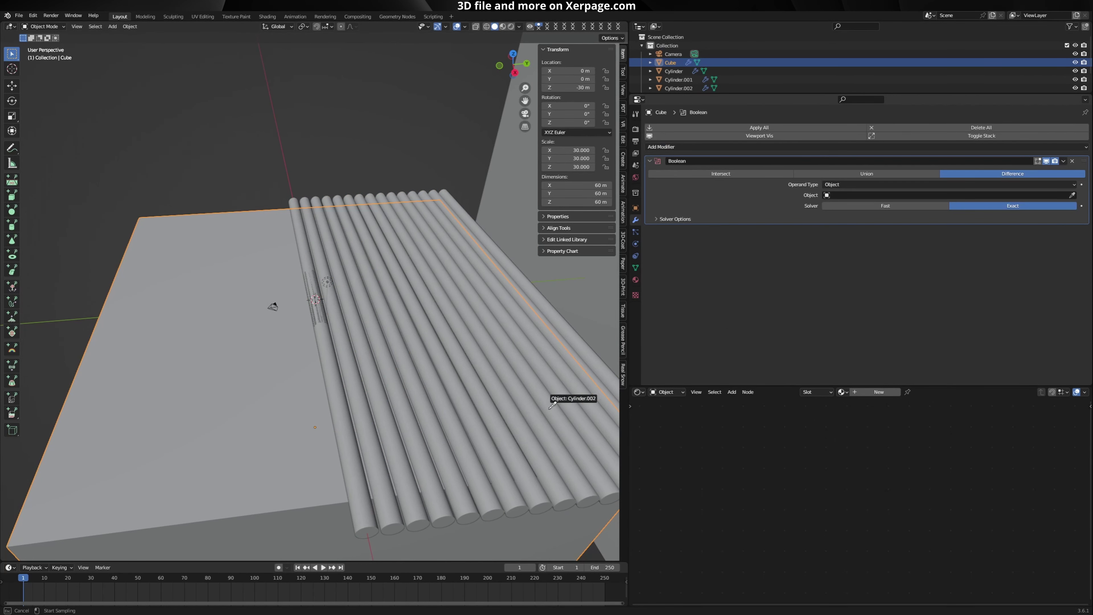
pyautogui.click(520, 413)
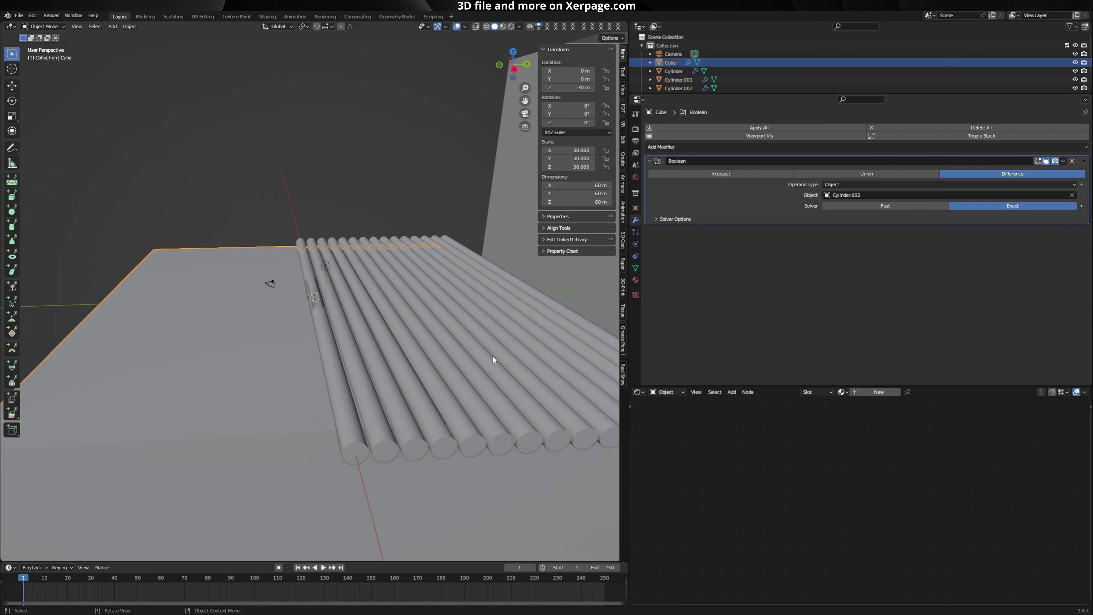
# Step: Convert the cube to a mesh so its Boolean Difference cut is baked in
pyautogui.click(496, 360)
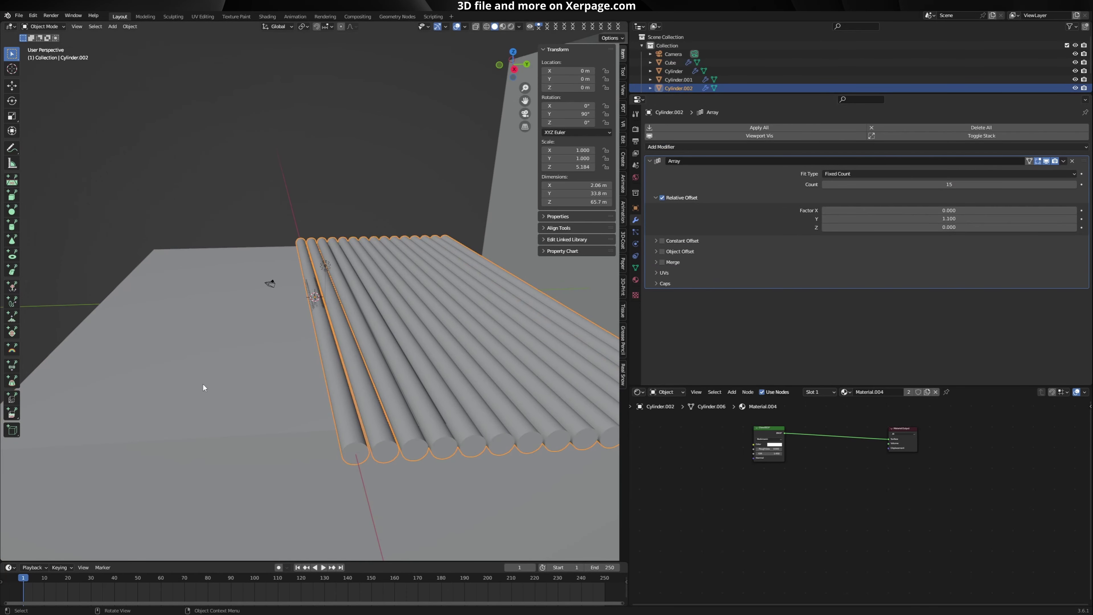
pyautogui.click(231, 352)
pyautogui.rightClick(256, 328)
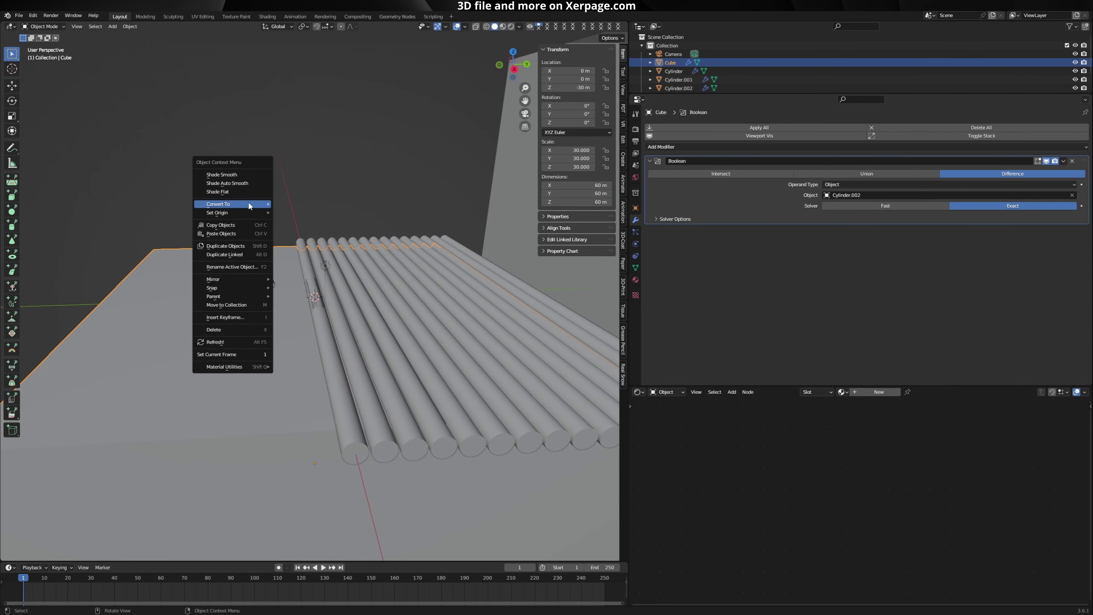
pyautogui.moveTo(248, 203)
pyautogui.click(305, 213)
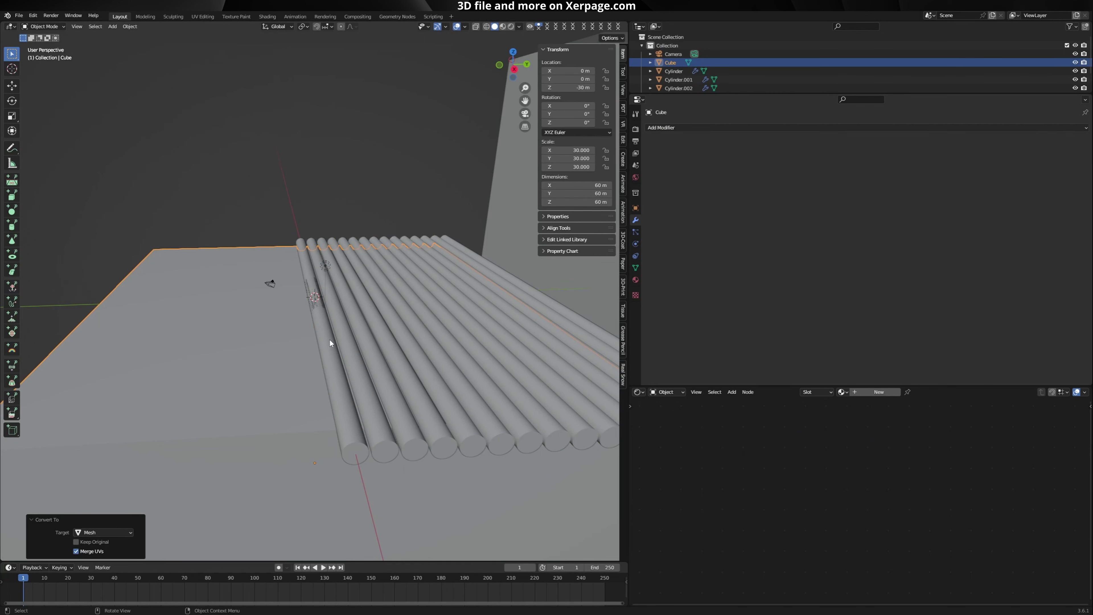
# Step: Set the cylinder array's relative offset Y factor to -1.1 so it extends across the cube's other half
pyautogui.click(329, 339)
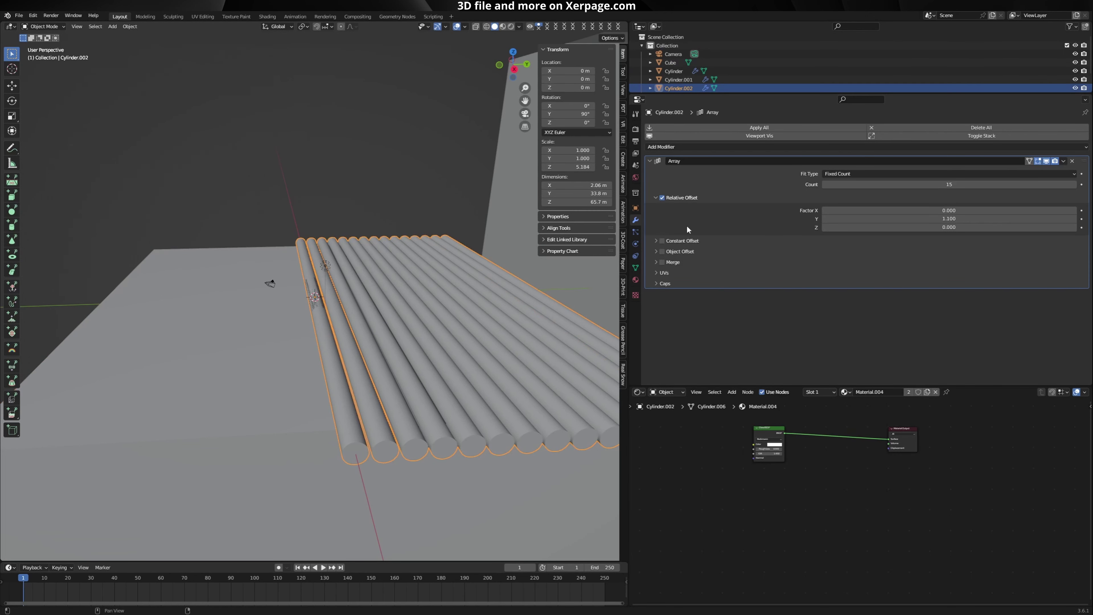
pyautogui.click(904, 219)
pyautogui.press('BackSpace')
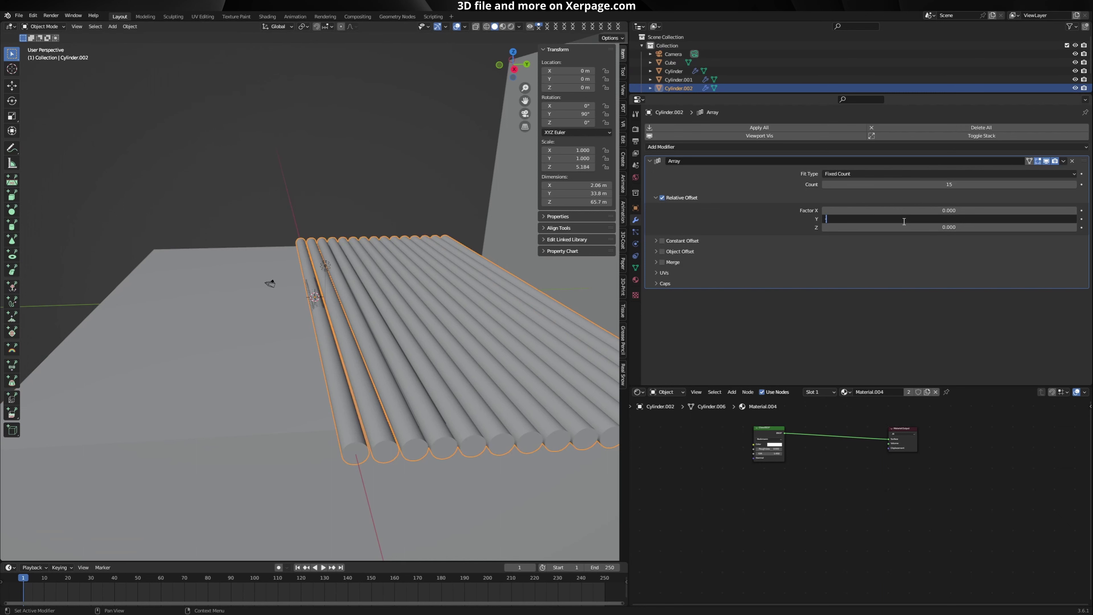
pyautogui.press('Return')
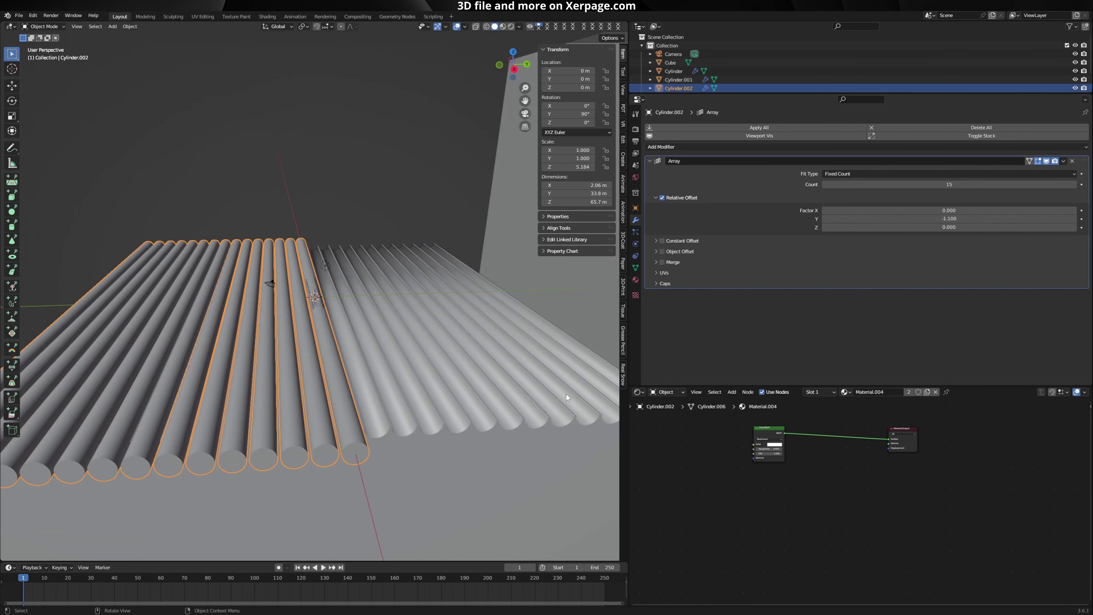
# Step: Add a new Boolean Difference modifier to the converted cube with the flipped cylinder array as its cutting object
pyautogui.click(512, 447)
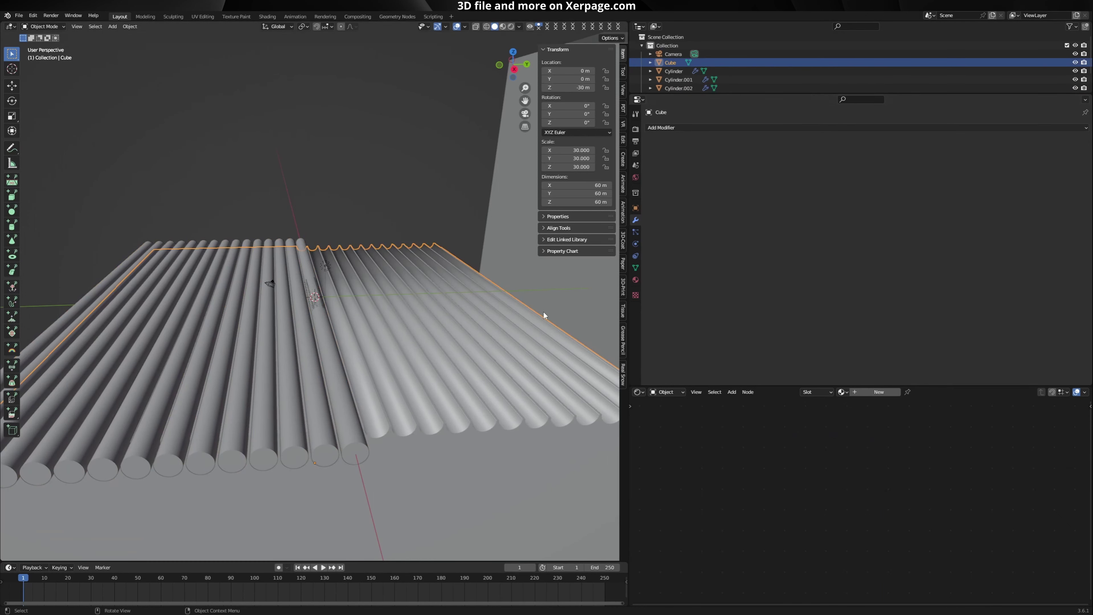
pyautogui.click(761, 128)
pyautogui.click(766, 162)
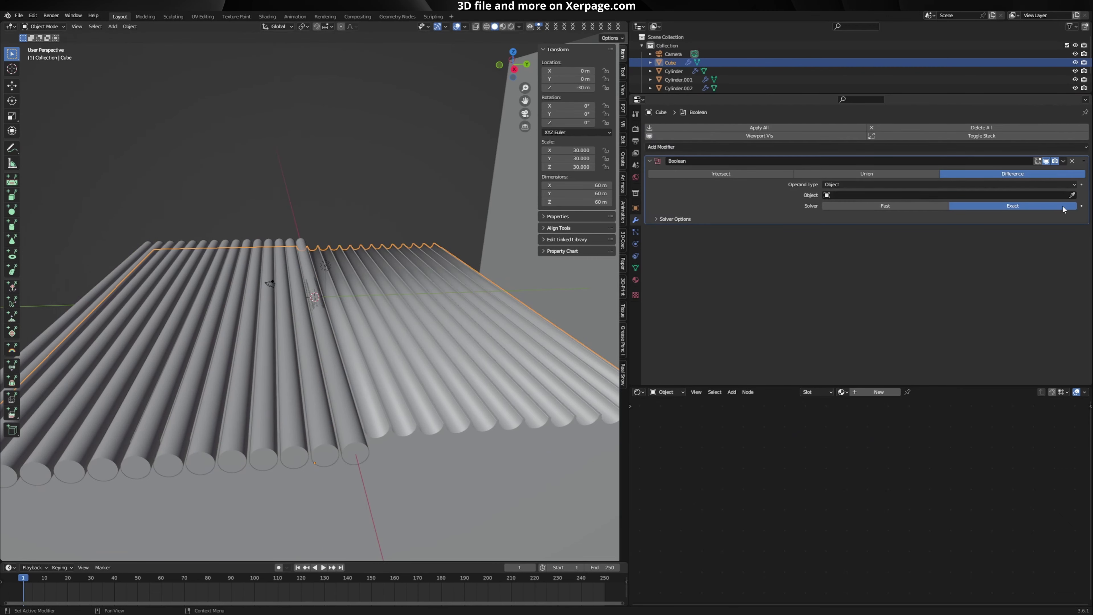
pyautogui.click(1072, 195)
pyautogui.click(219, 349)
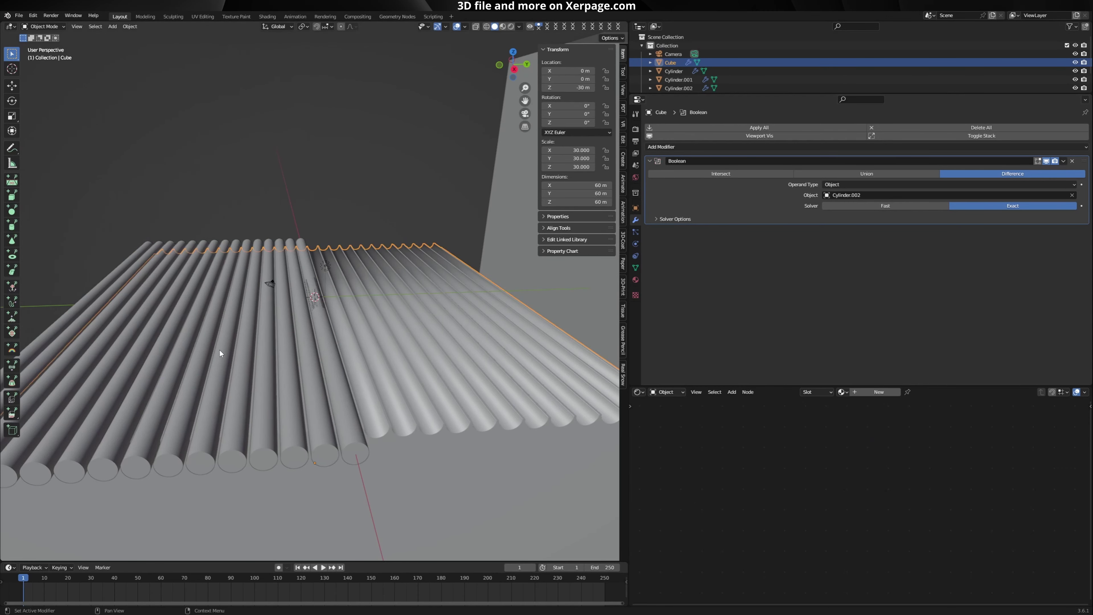
# Step: Hide the arrayed cutting cylinder in the viewport so the grooved cube is exposed
pyautogui.click(295, 350)
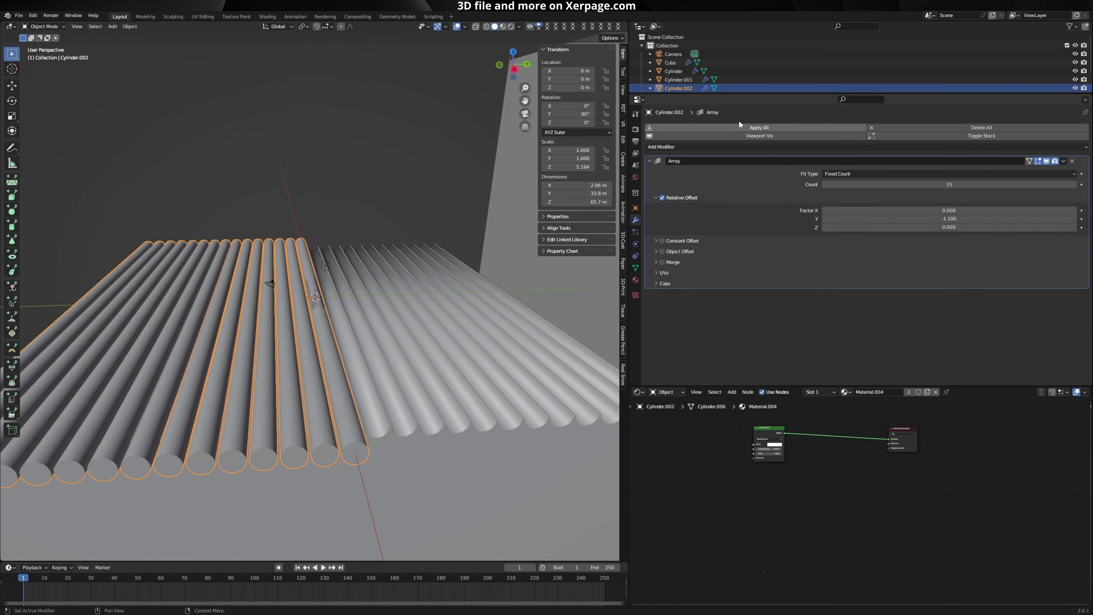
pyautogui.moveTo(742, 93); pyautogui.dragTo(770, 248)
pyautogui.click(1074, 88)
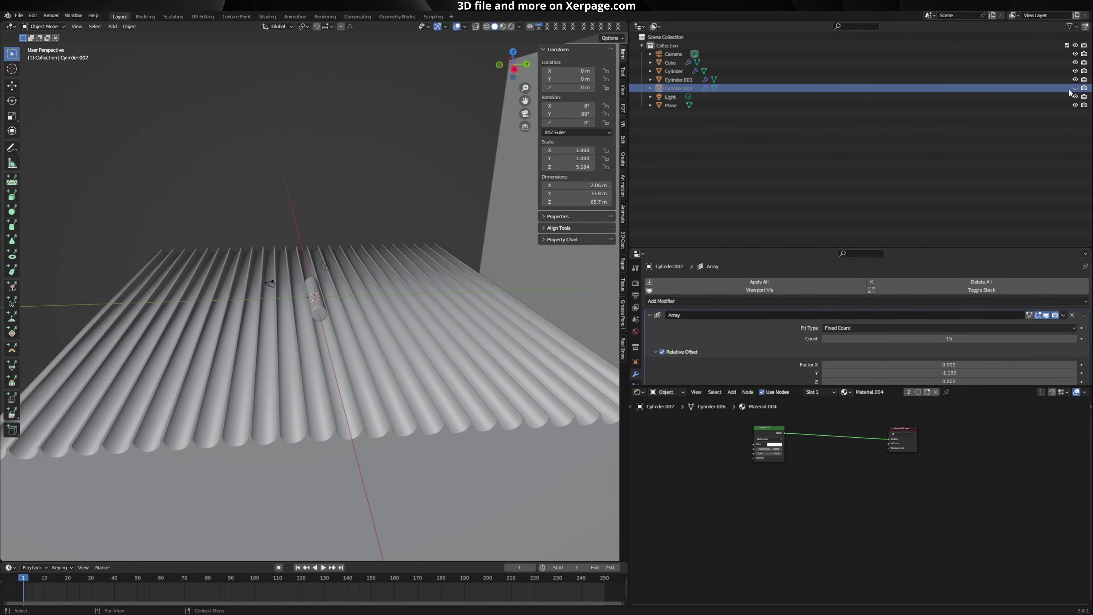
pyautogui.moveTo(391, 344); pyautogui.dragTo(461, 400, button='middle')
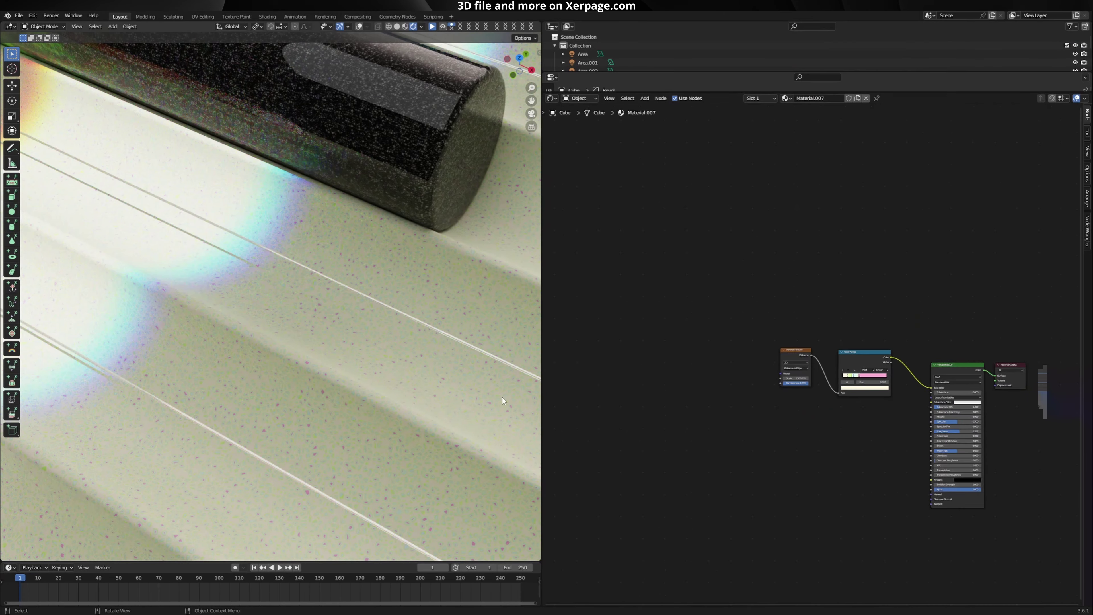
pyautogui.scroll(5, 871, 481)
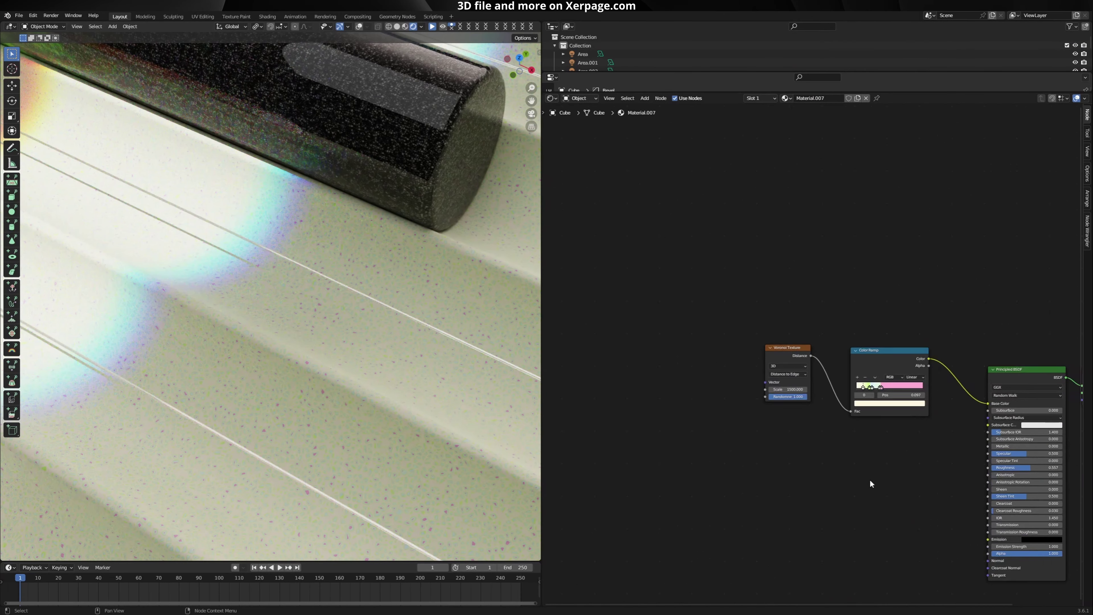
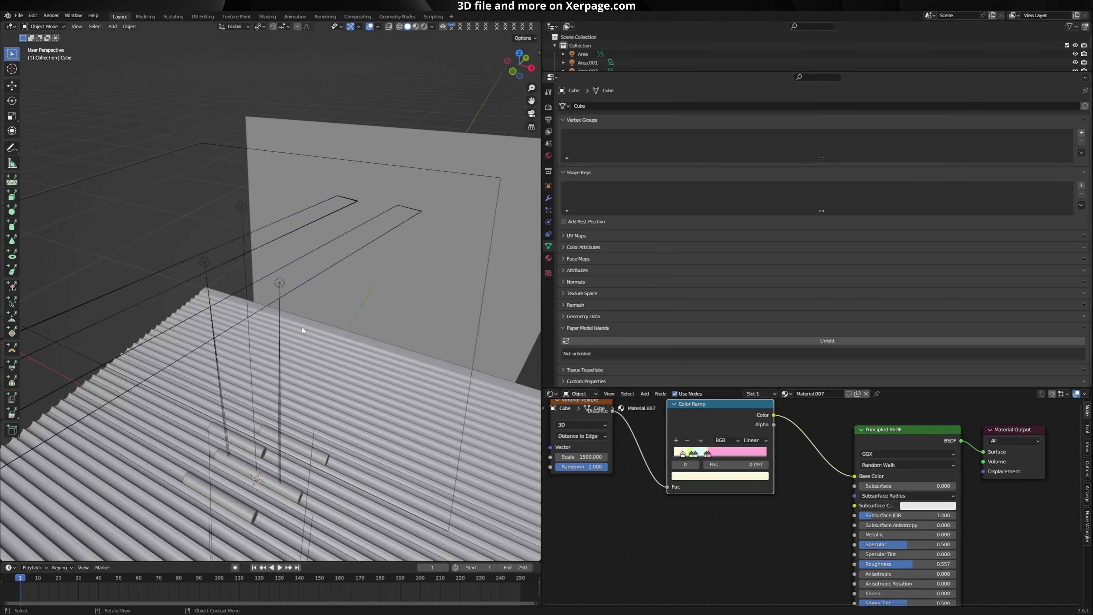
pyautogui.moveTo(302, 328)
pyautogui.mouseDown(button='middle')
pyautogui.moveTo(371, 115)
pyautogui.moveTo(349, 280)
pyautogui.mouseUp(button='middle')
pyautogui.scroll(3, 293, 308)
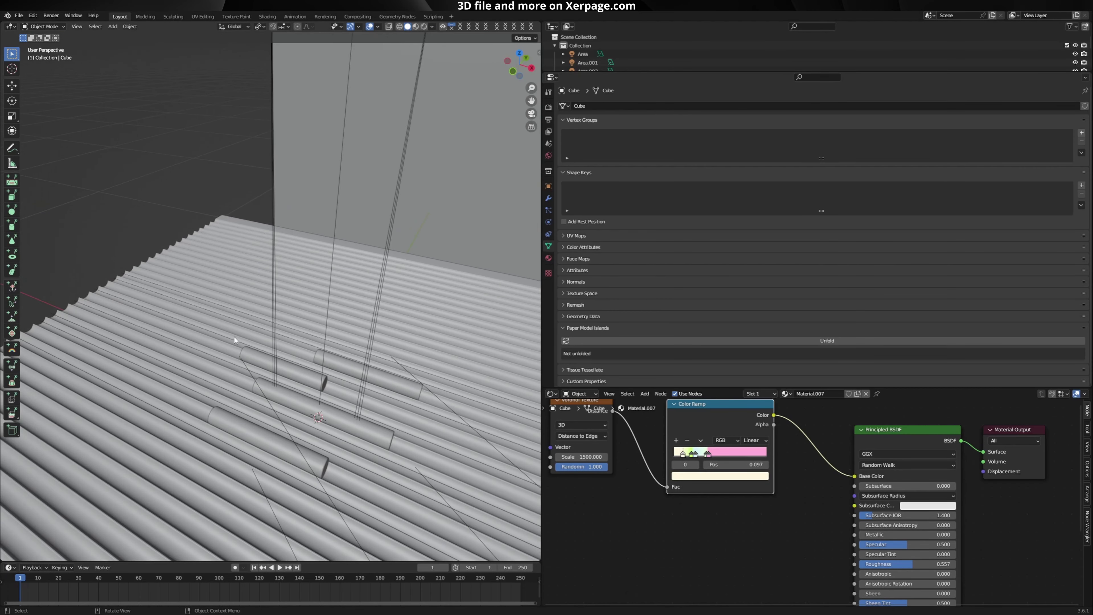
pyautogui.scroll(-2, 139, 330)
pyautogui.hotkey('shift', 'a')
pyautogui.moveTo(168, 328)
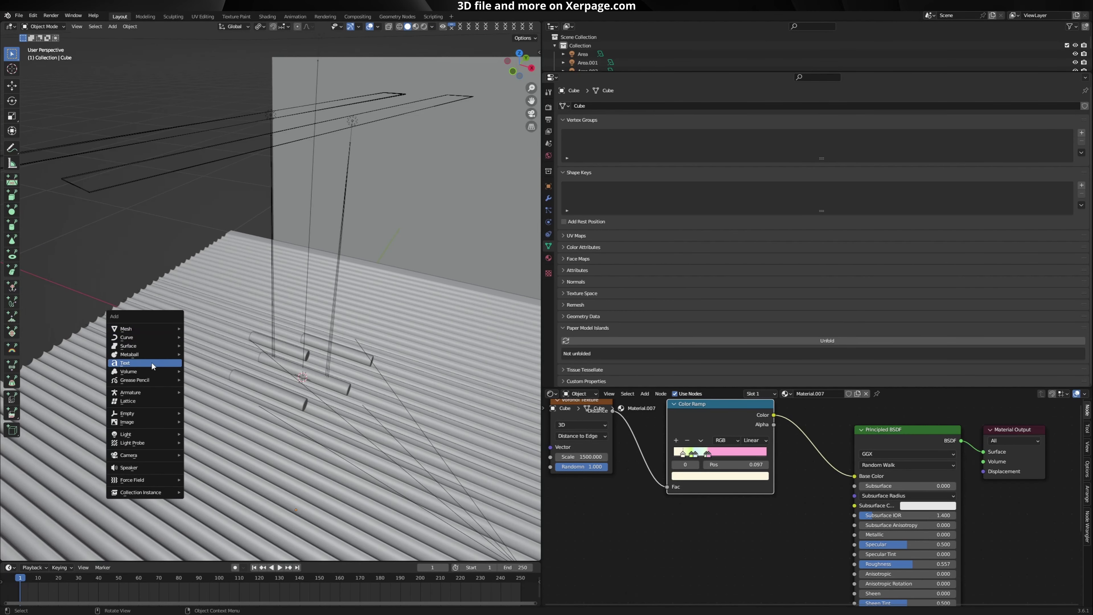
pyautogui.moveTo(144, 432)
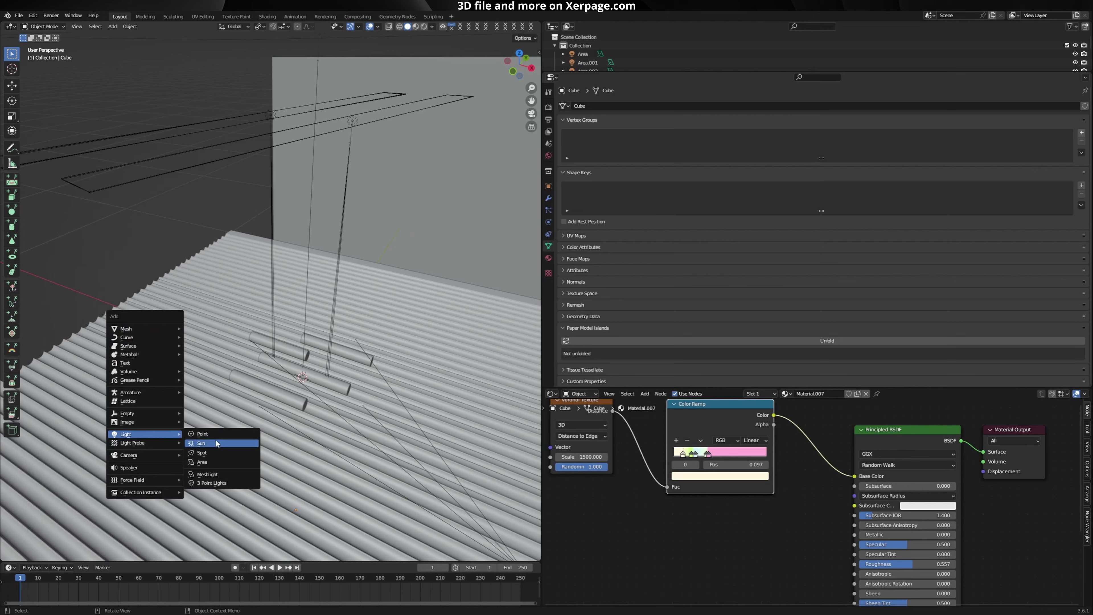
pyautogui.click(222, 467)
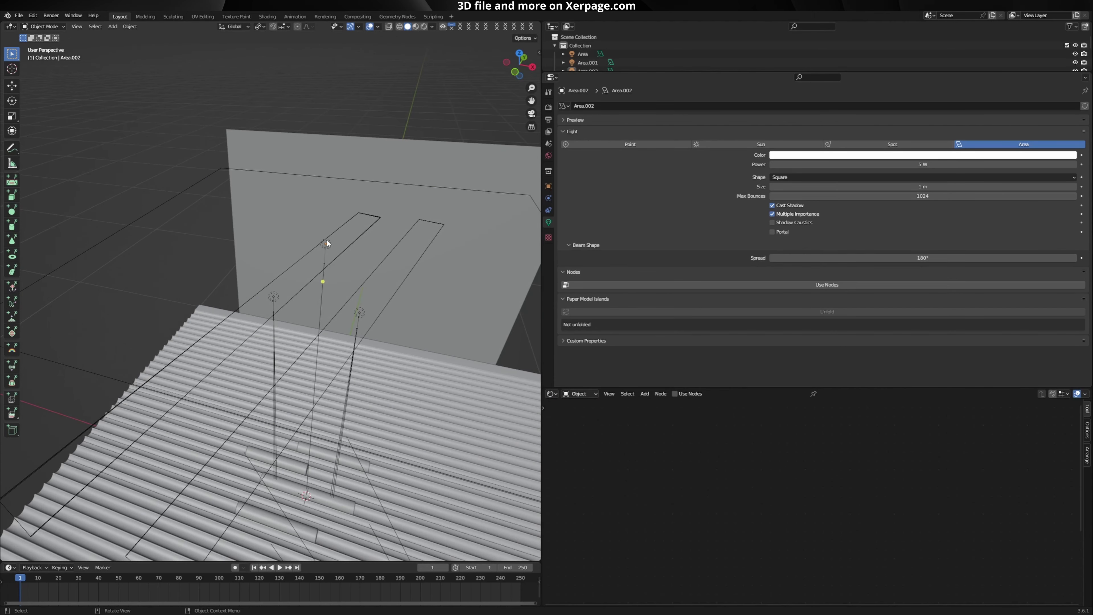
# Step: Examine the light settings of the large overhead area light and the narrow-beam green and blue area lights above the grooved cube
pyautogui.click(326, 244)
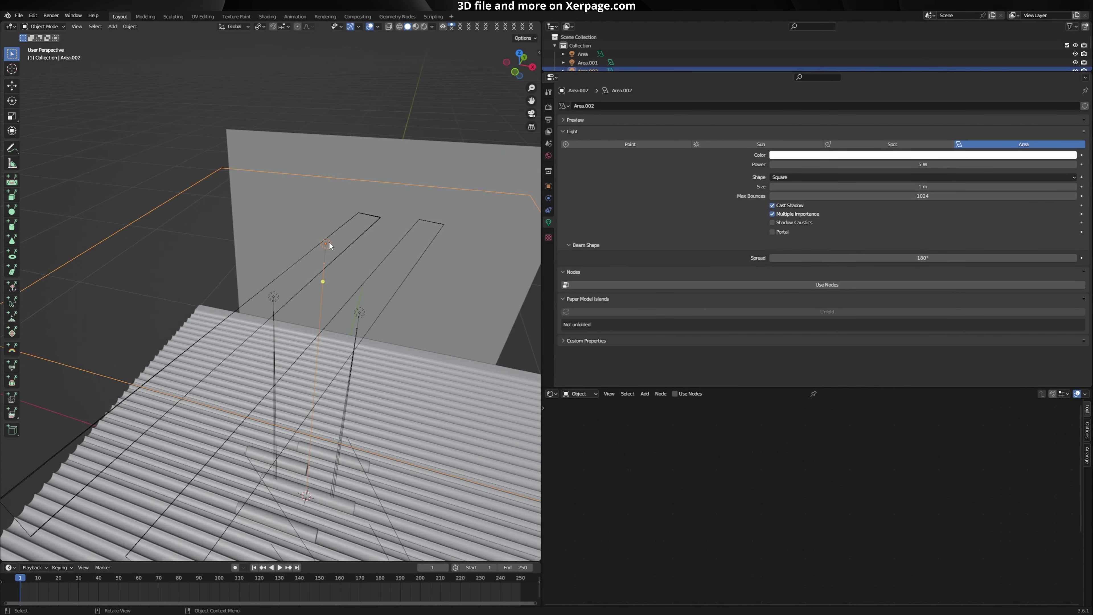
pyautogui.moveTo(336, 237); pyautogui.dragTo(392, 232, button='middle')
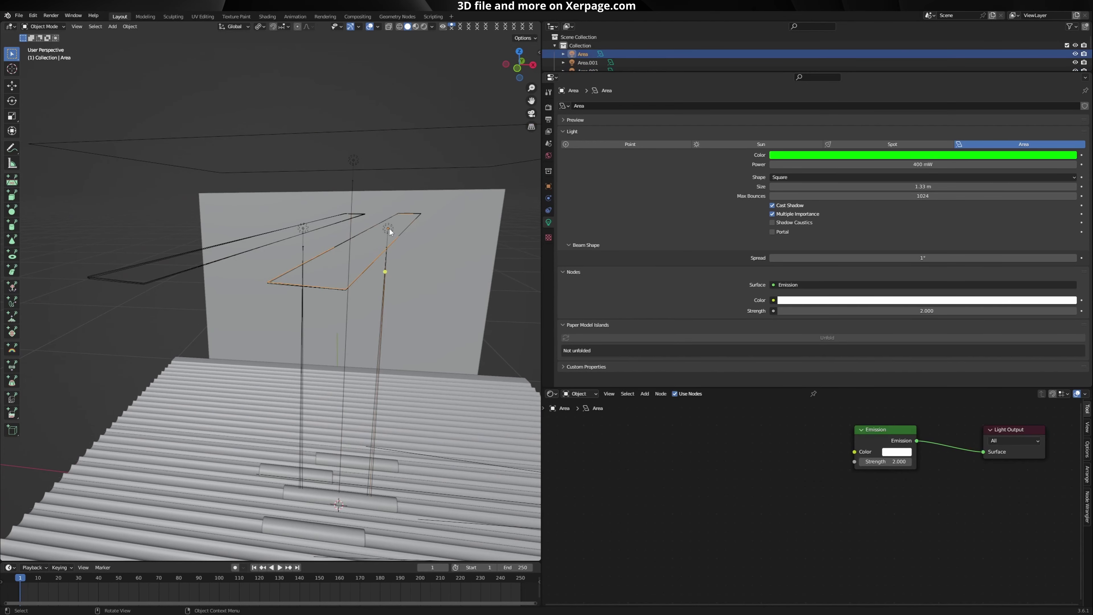
pyautogui.scroll(3, 392, 228)
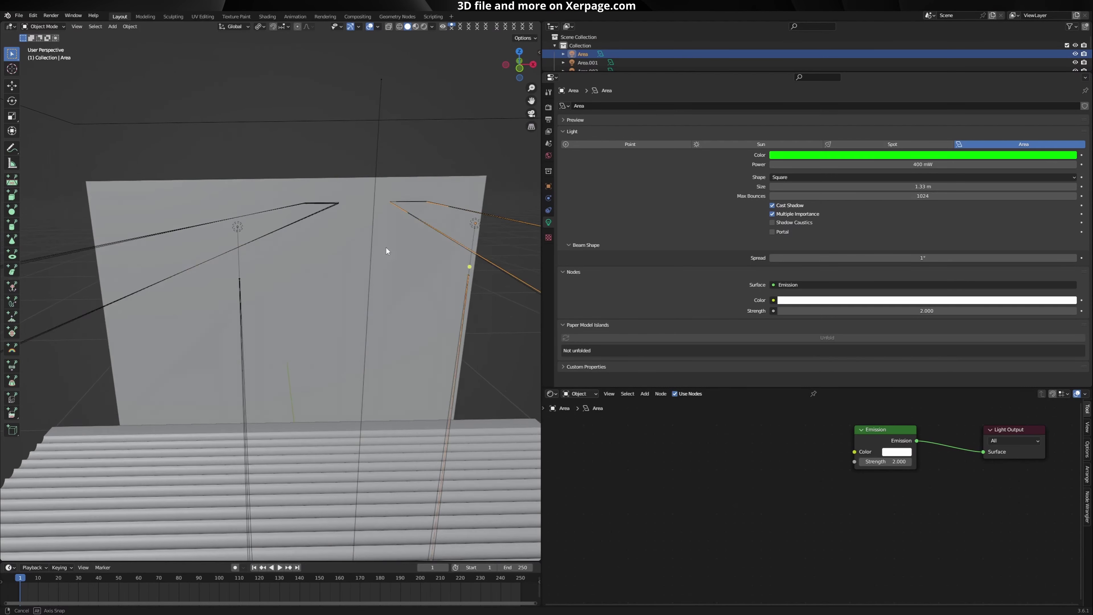
pyautogui.moveTo(385, 246); pyautogui.dragTo(433, 205, button='middle')
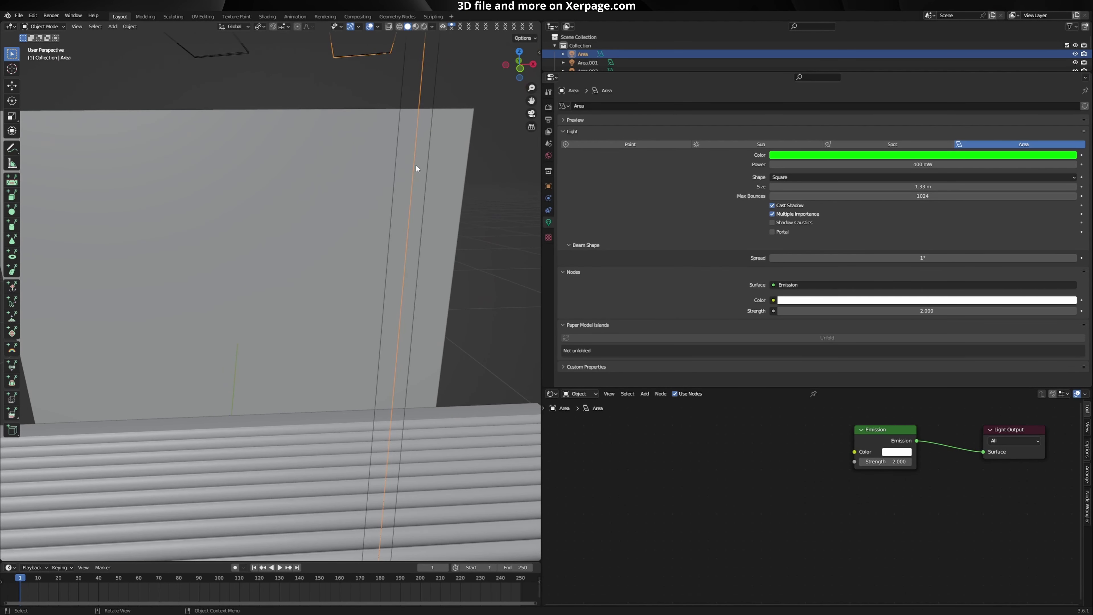
pyautogui.moveTo(443, 169); pyautogui.dragTo(388, 151, button='middle')
pyautogui.click(419, 245)
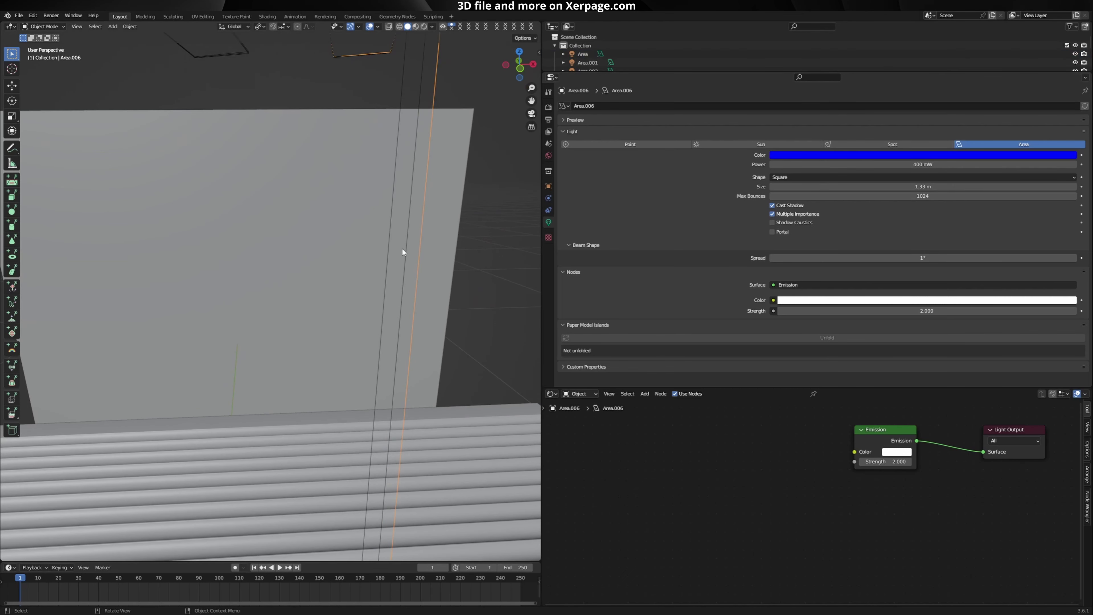
pyautogui.click(389, 253)
pyautogui.click(419, 258)
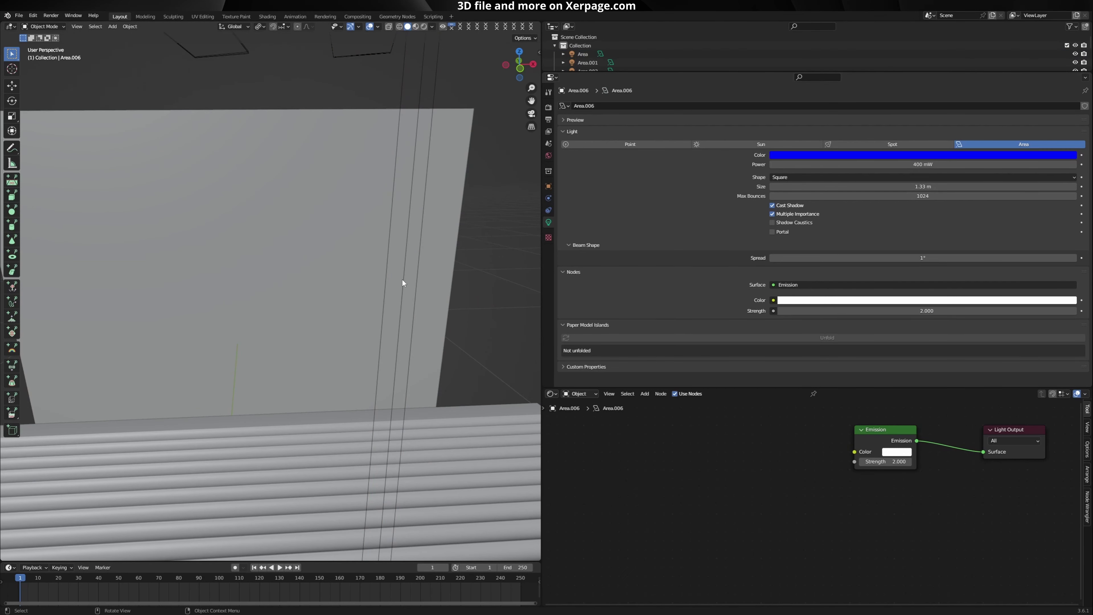